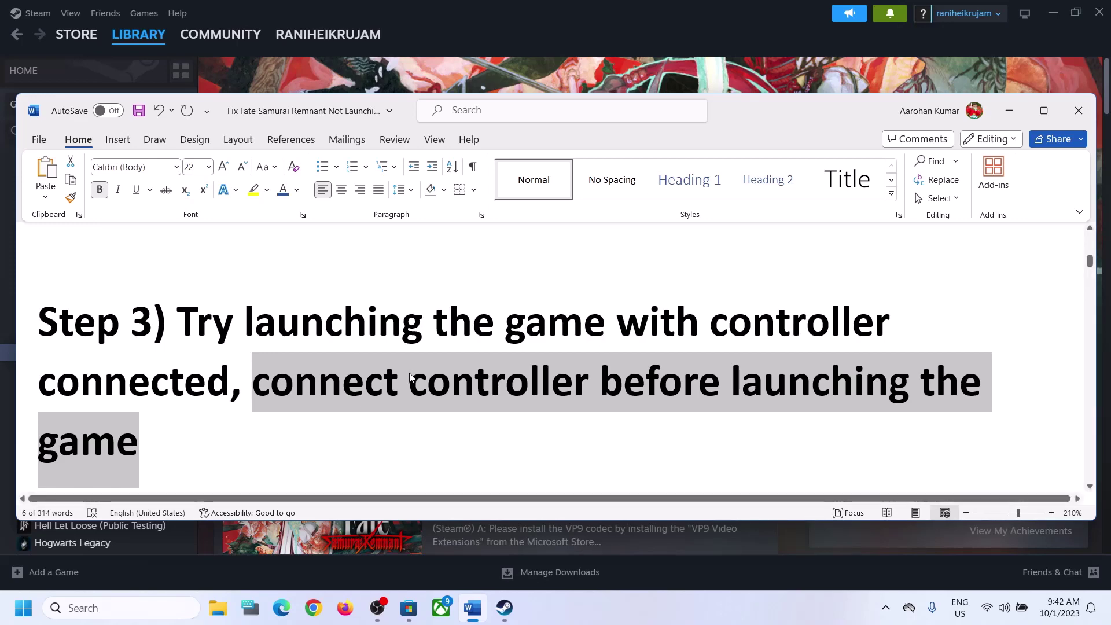
# - Examine Step 4 of the troubleshooting document, highlighting the instructions about Big Picture mode and the connected controller
pyautogui.scroll(-2, 410, 373)
pyautogui.scroll(-2, 410, 374)
pyautogui.moveTo(190, 307); pyautogui.dragTo(805, 307)
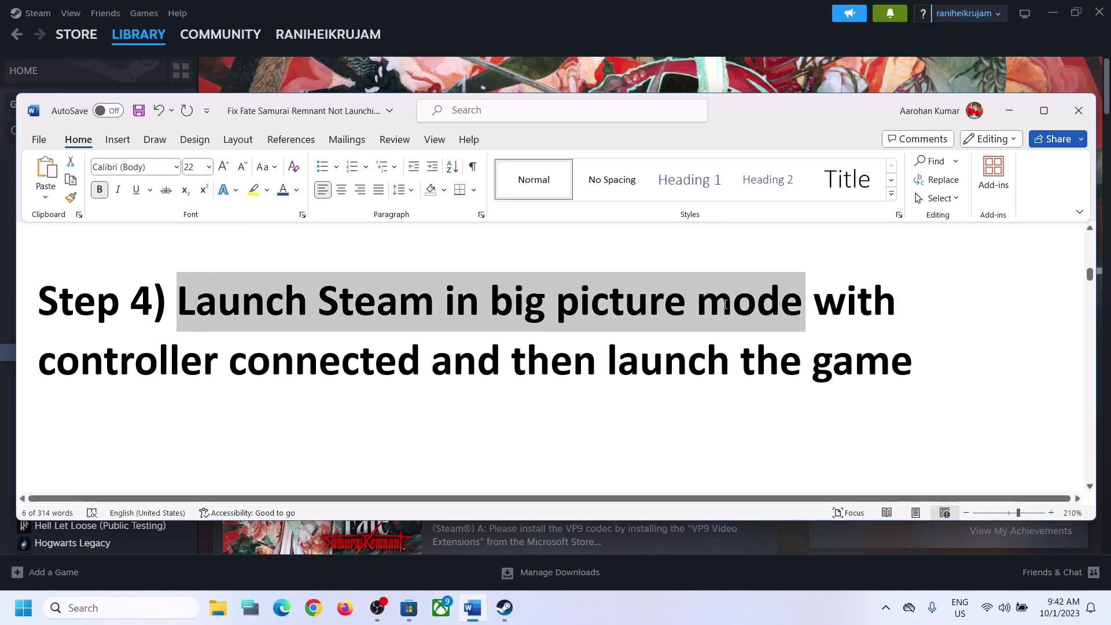
pyautogui.click(1013, 109)
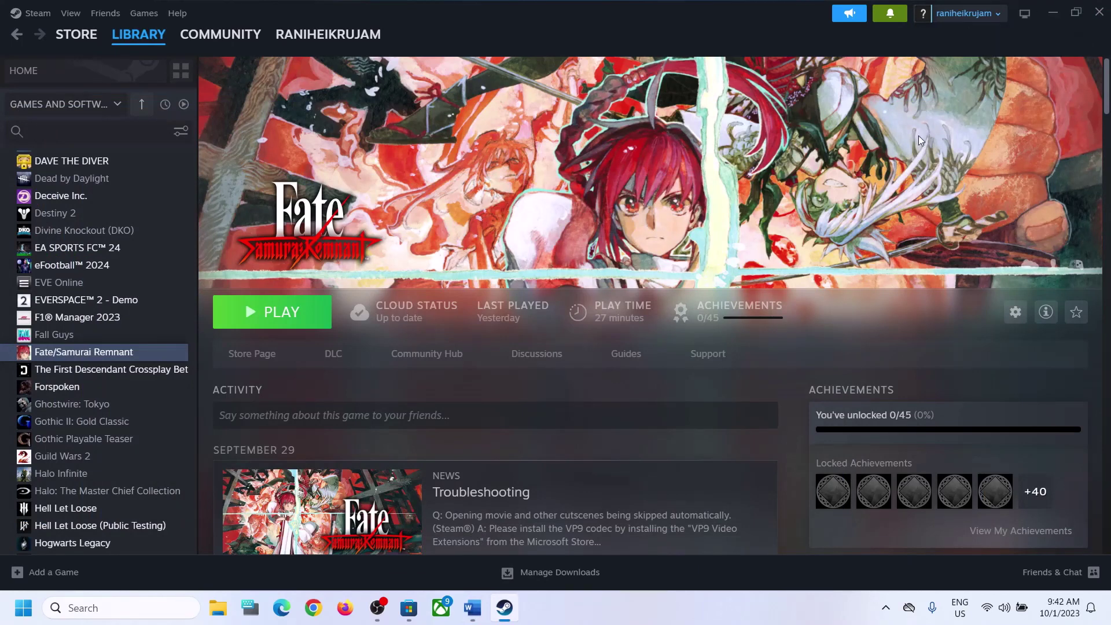
pyautogui.click(472, 608)
pyautogui.click(433, 386)
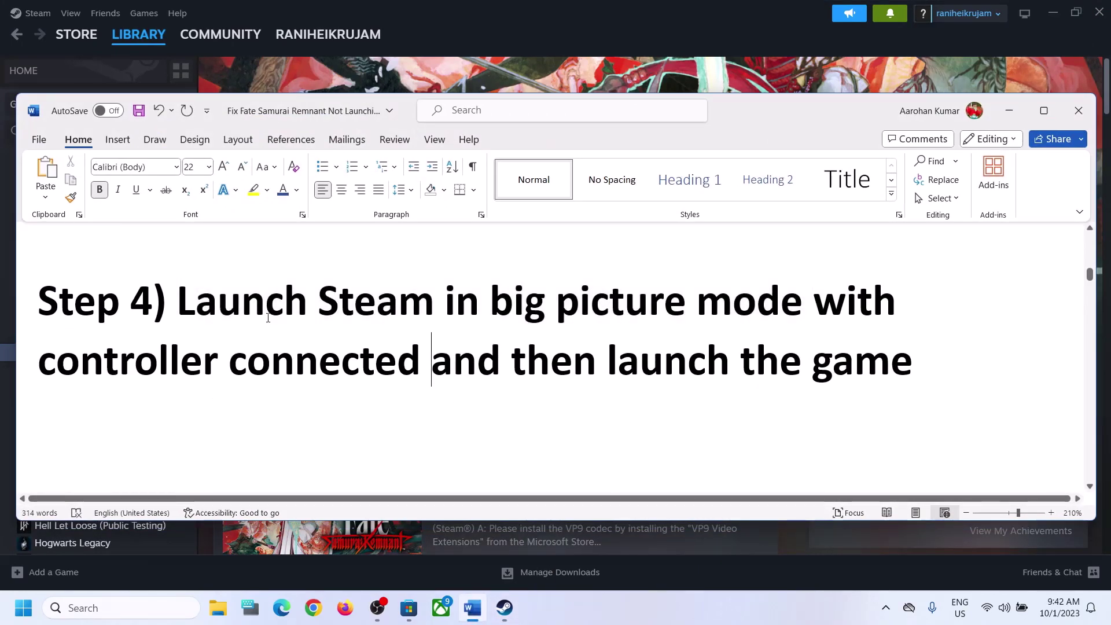
pyautogui.moveTo(178, 302); pyautogui.dragTo(812, 302)
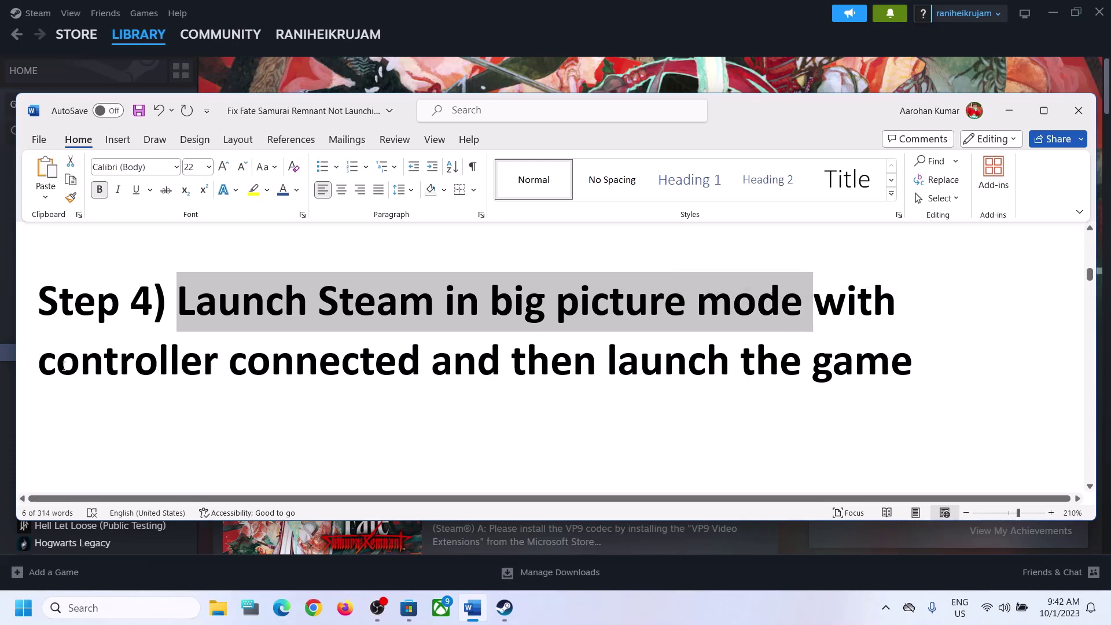
pyautogui.moveTo(64, 366); pyautogui.dragTo(810, 371)
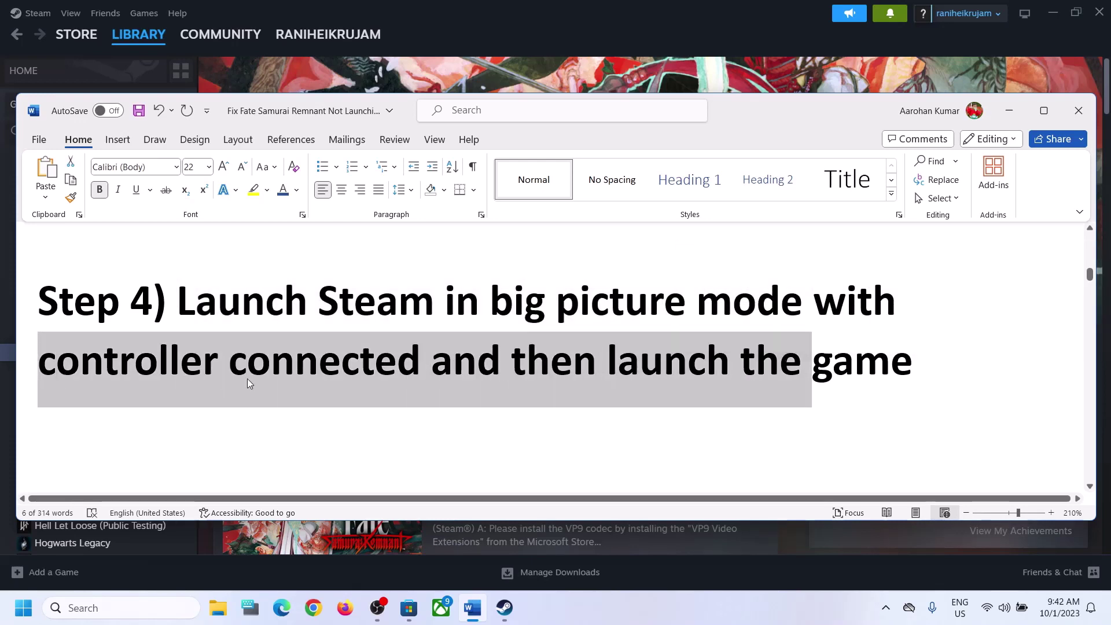
pyautogui.moveTo(250, 383); pyautogui.dragTo(145, 364)
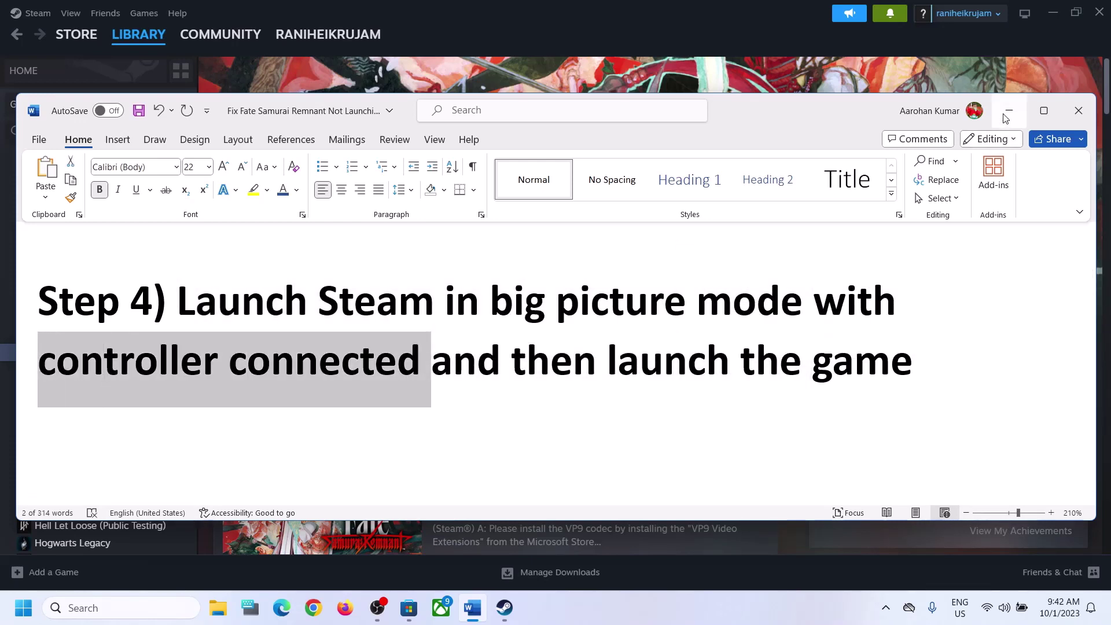
# - Switch to Steam, enter Big Picture Mode past its welcome tips, and choose Fate/Samurai Remnant from the recent games
pyautogui.click(1006, 117)
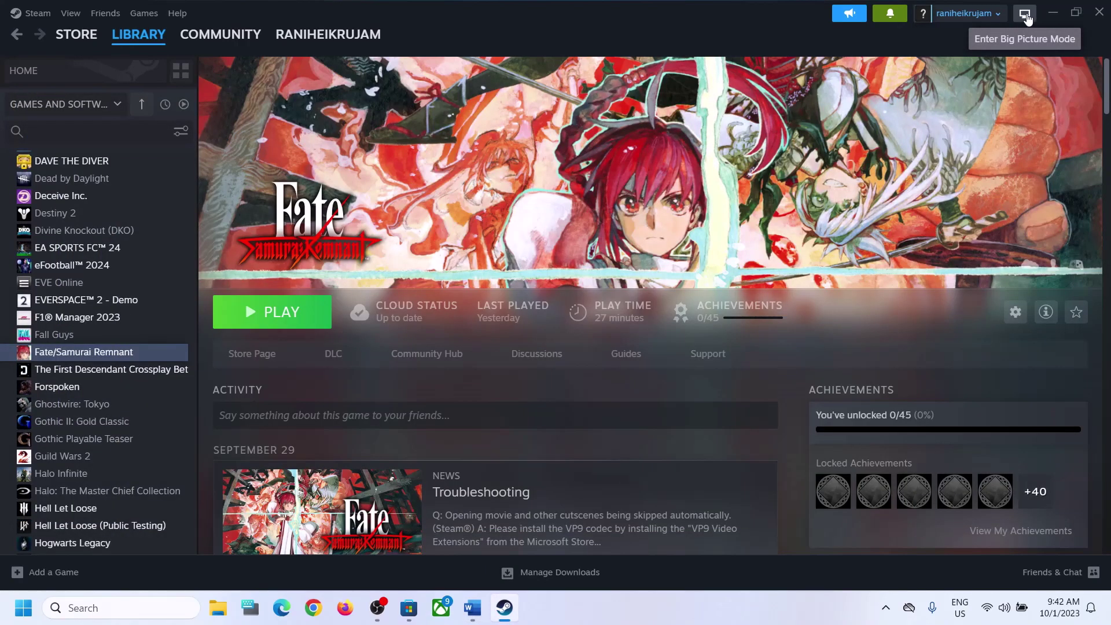
pyautogui.click(1027, 15)
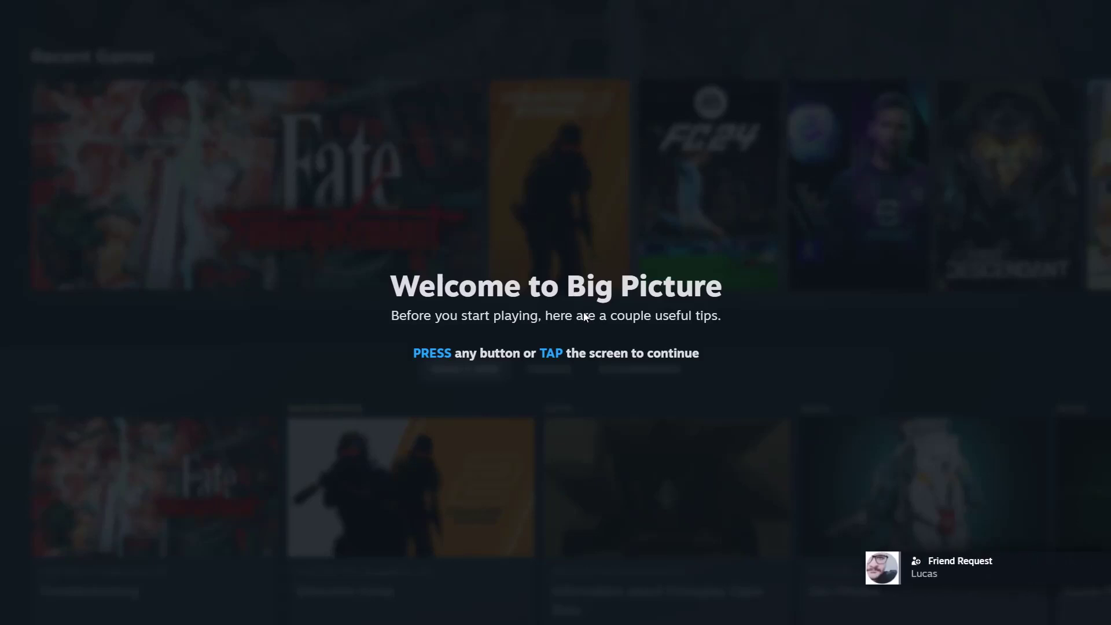
pyautogui.click(584, 313)
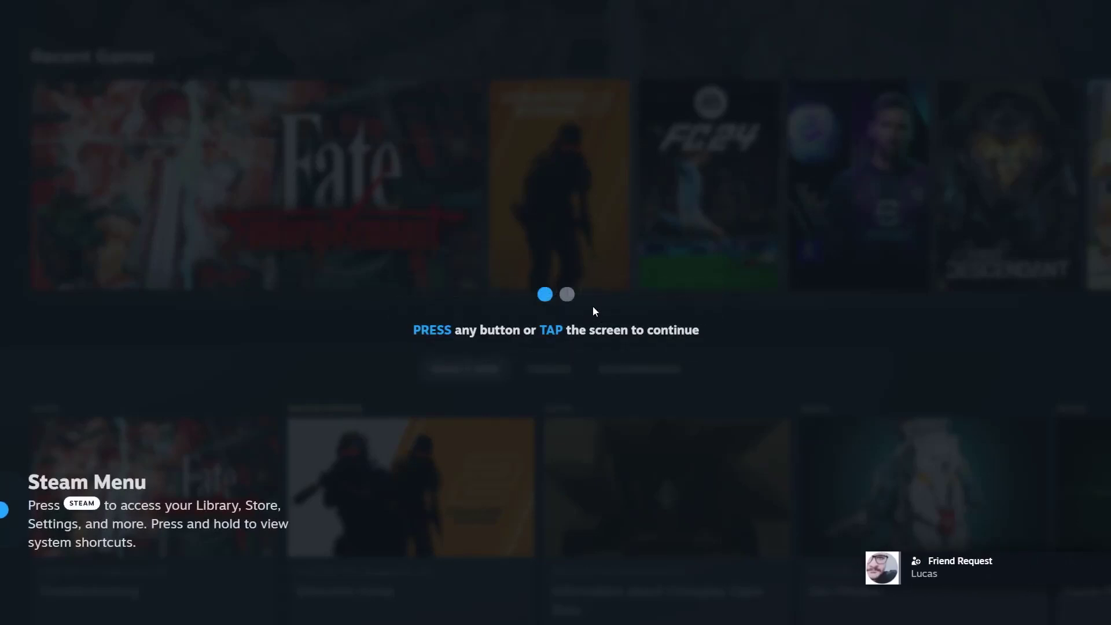
pyautogui.click(654, 298)
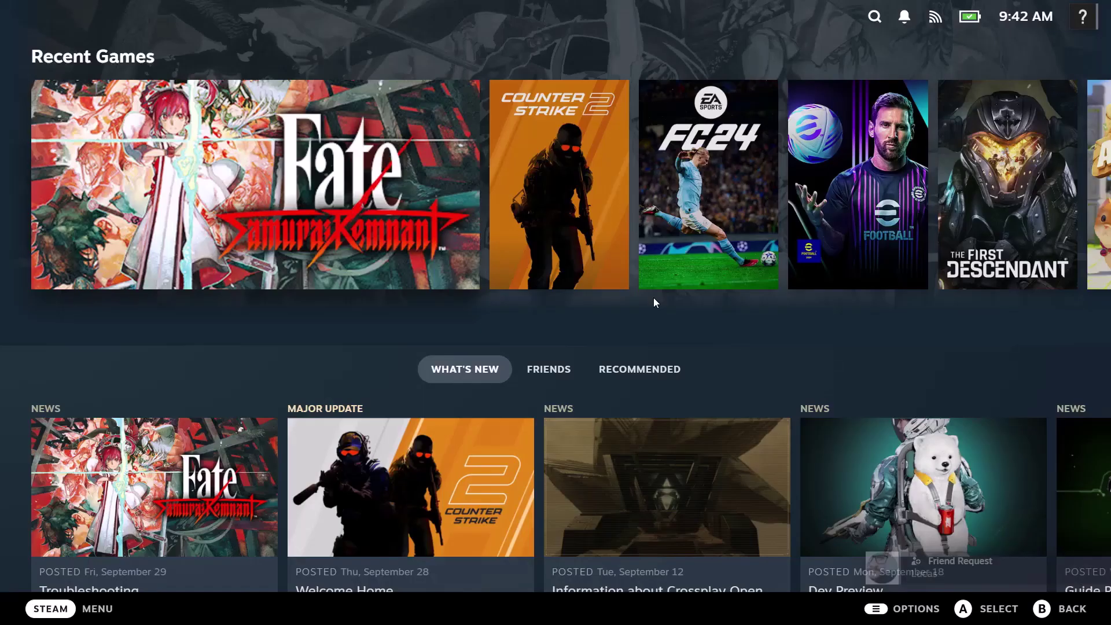
pyautogui.click(406, 234)
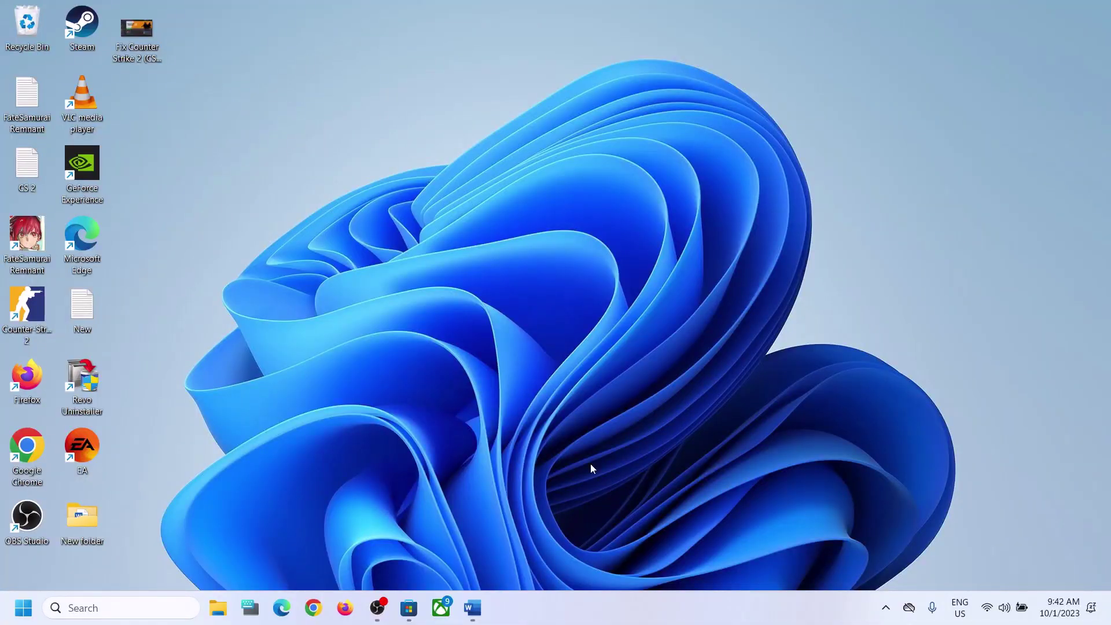
# - Return to the Word document and highlight the Step 5 instruction about turning off anti-aliasing
pyautogui.click(473, 608)
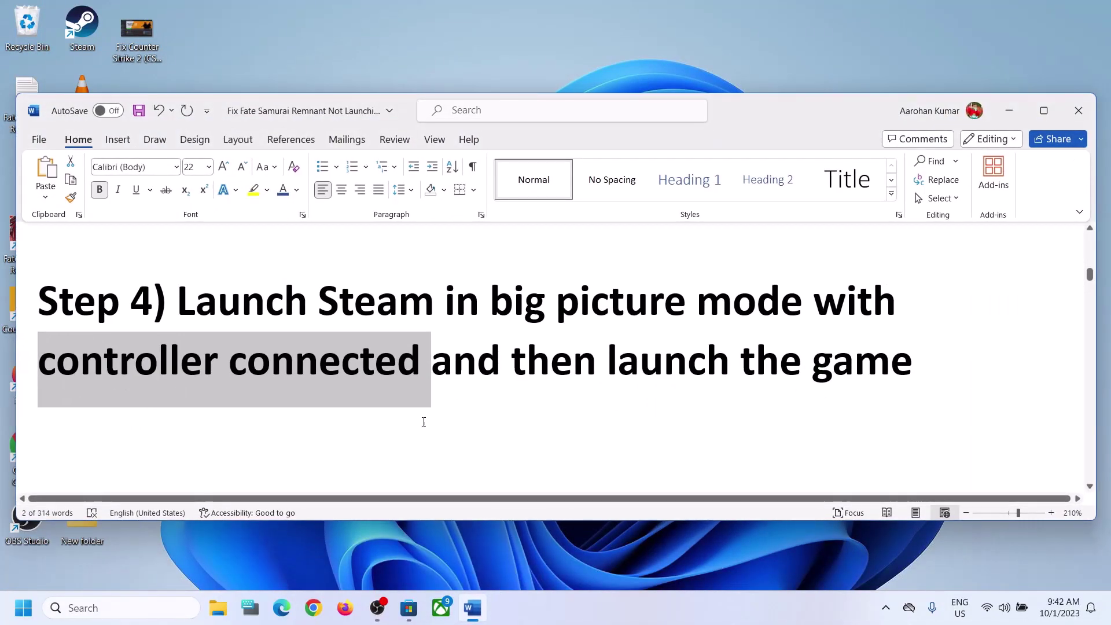
pyautogui.scroll(-2, 437, 415)
pyautogui.moveTo(197, 364); pyautogui.dragTo(986, 371)
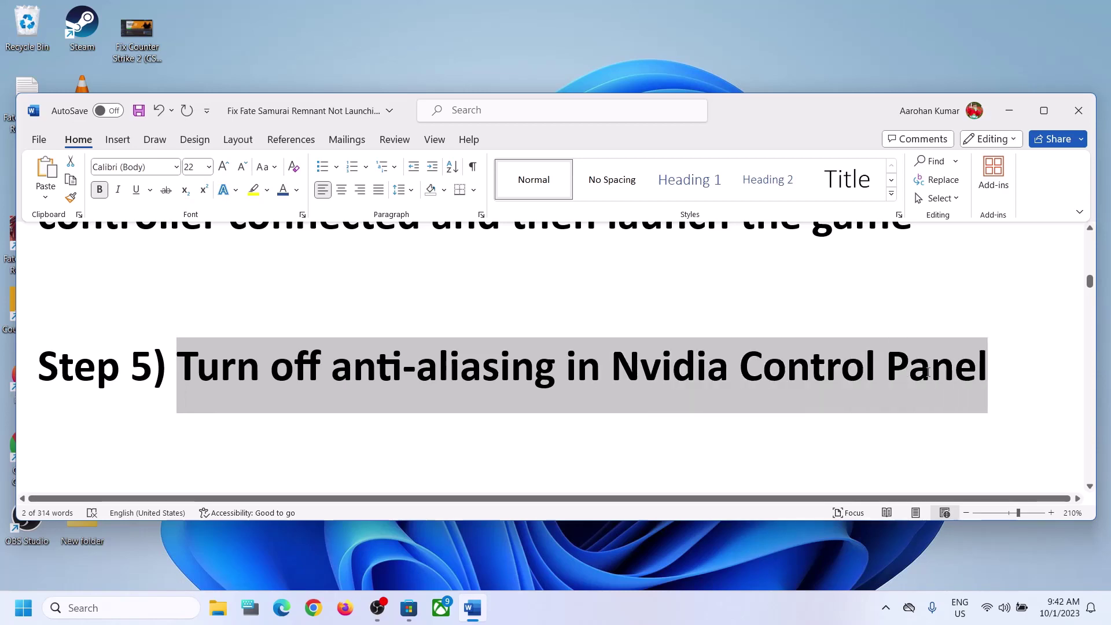
# - Minimize the document and launch NVIDIA Control Panel from the desktop
pyautogui.click(1014, 117)
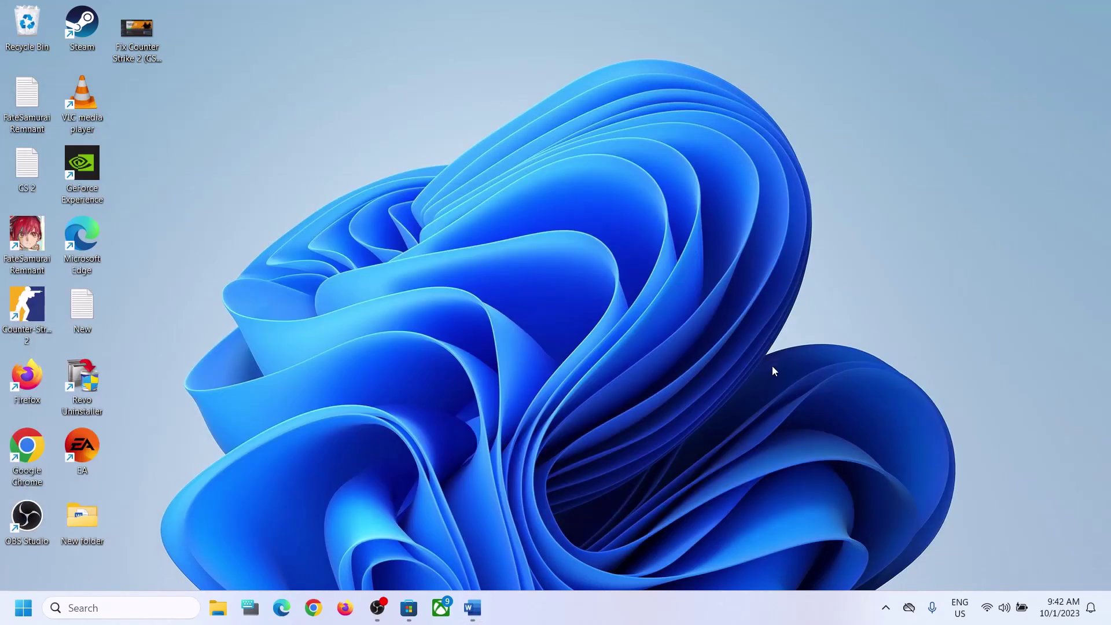
pyautogui.rightClick(774, 321)
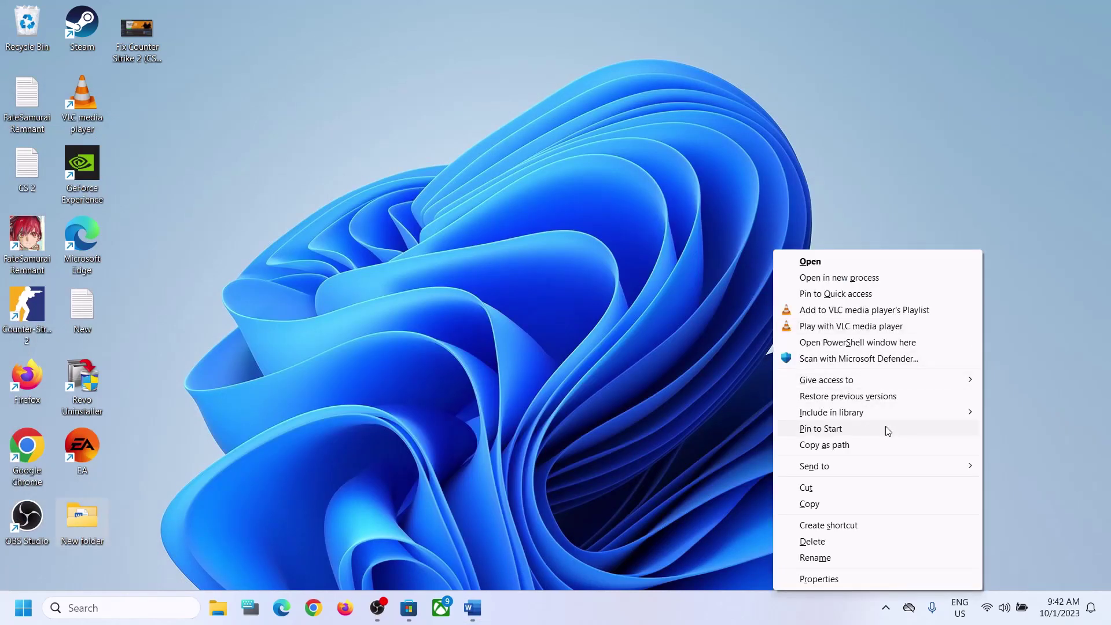
pyautogui.press('Escape')
pyautogui.rightClick(645, 280)
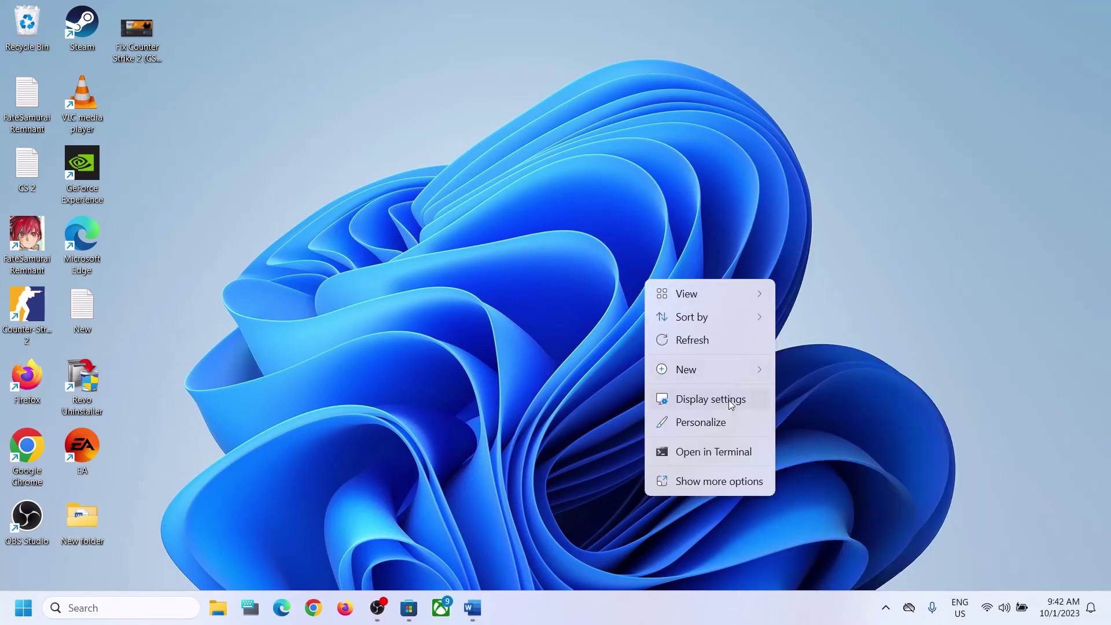
pyautogui.click(699, 480)
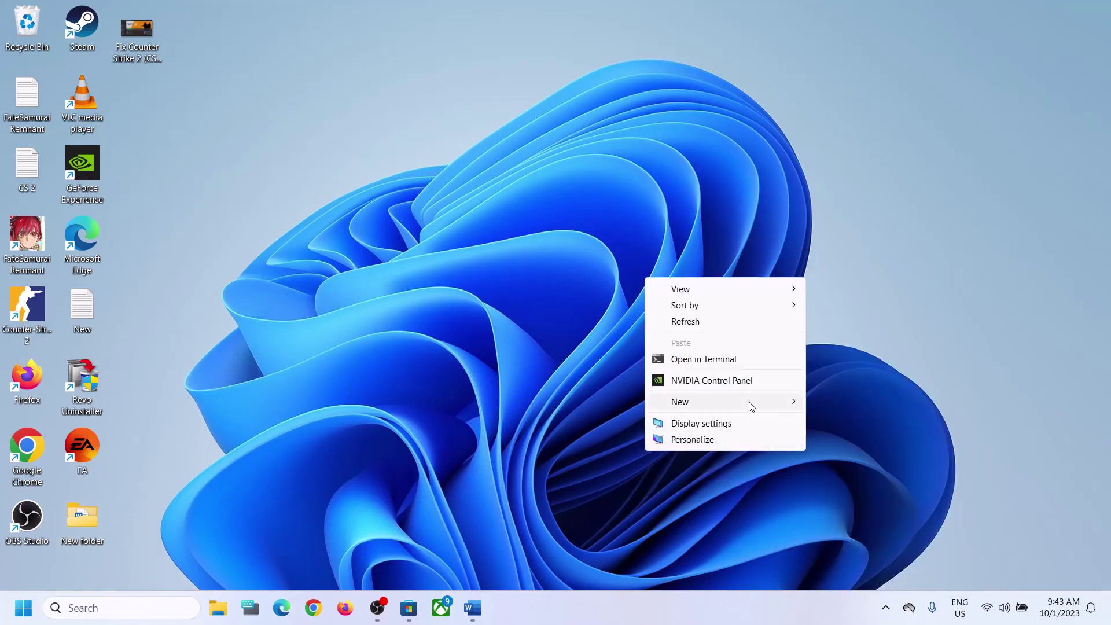
pyautogui.click(707, 379)
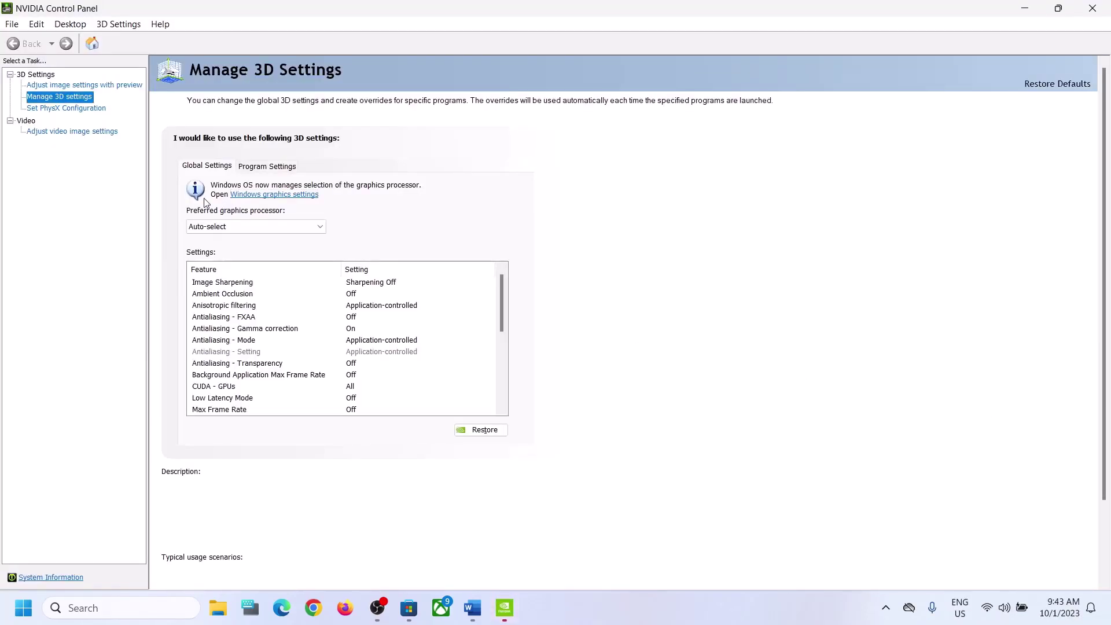
# - Show the program-specific options under Manage 3D settings and start adding a program
pyautogui.click(68, 97)
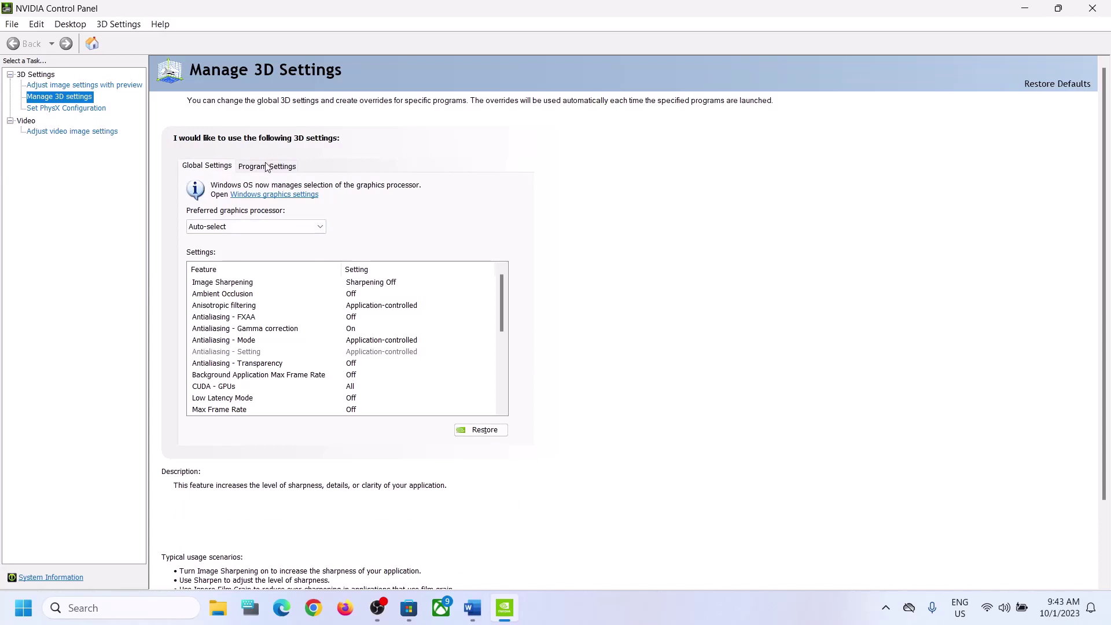
pyautogui.click(267, 167)
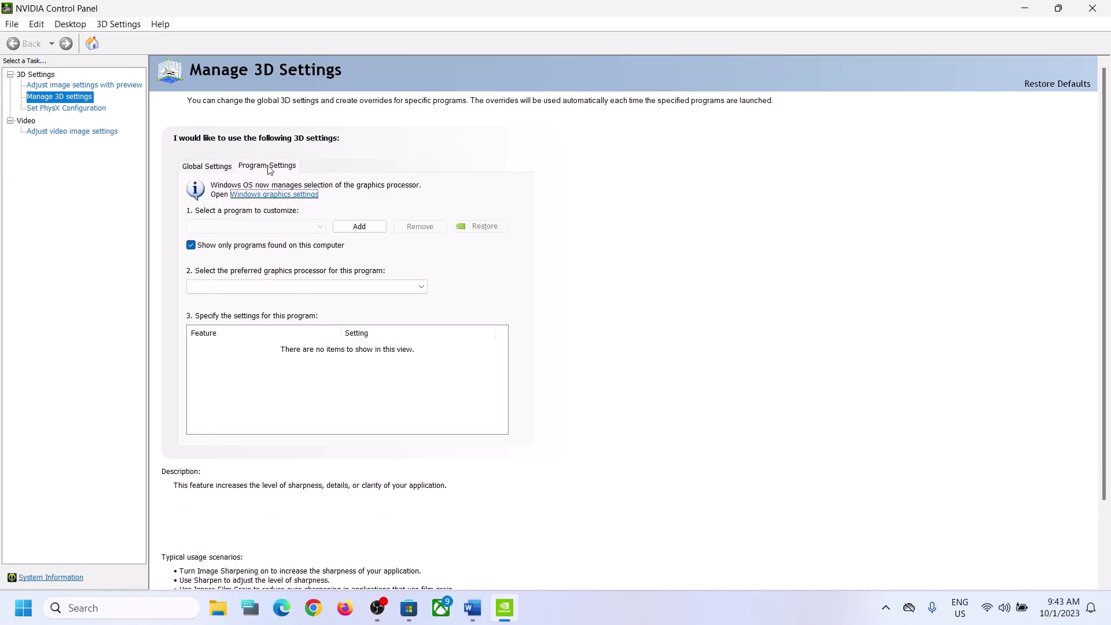
pyautogui.click(368, 230)
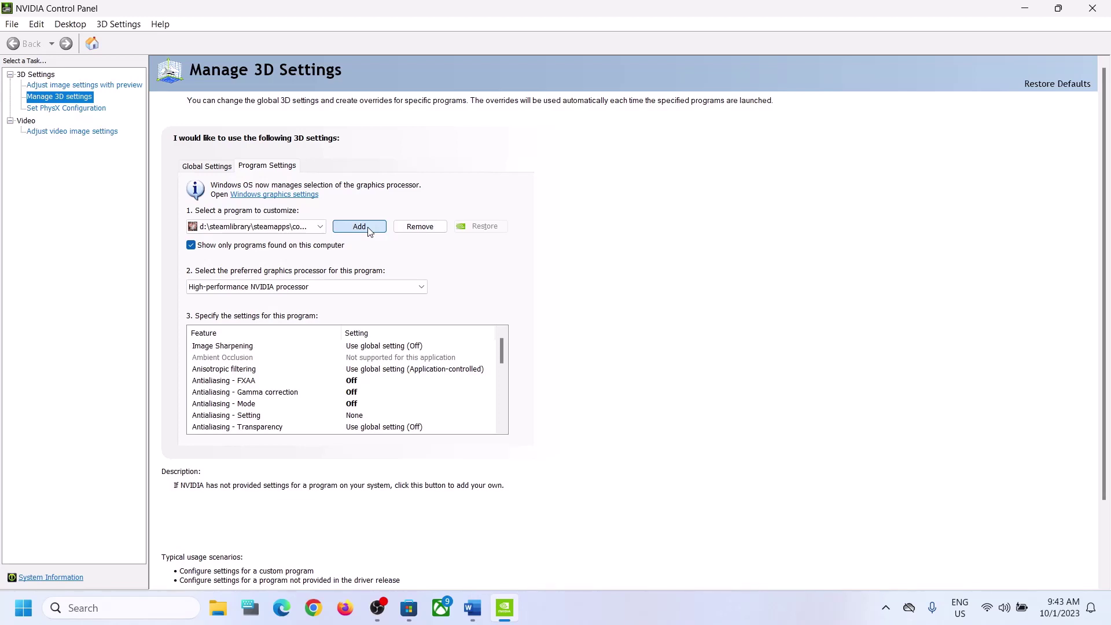
# - Find and select Fate/Samurai Remnant in the list of programs that can be added
pyautogui.scroll(-1, 498, 249)
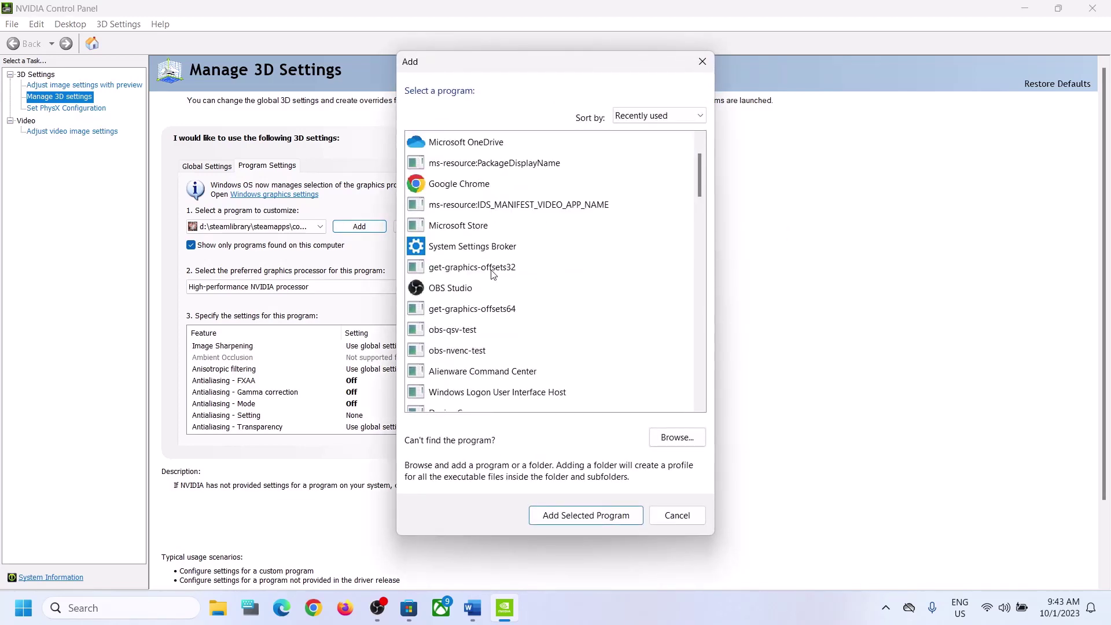
pyautogui.scroll(1, 494, 258)
pyautogui.scroll(-10, 496, 278)
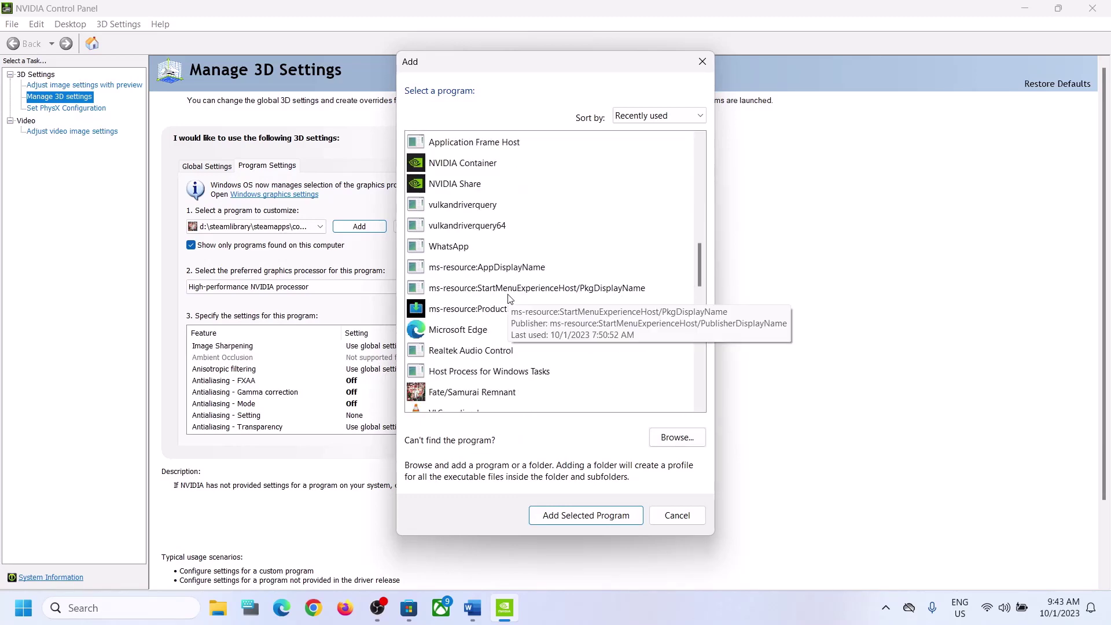
pyautogui.scroll(-1, 510, 299)
pyautogui.click(628, 324)
pyautogui.scroll(-2, 630, 315)
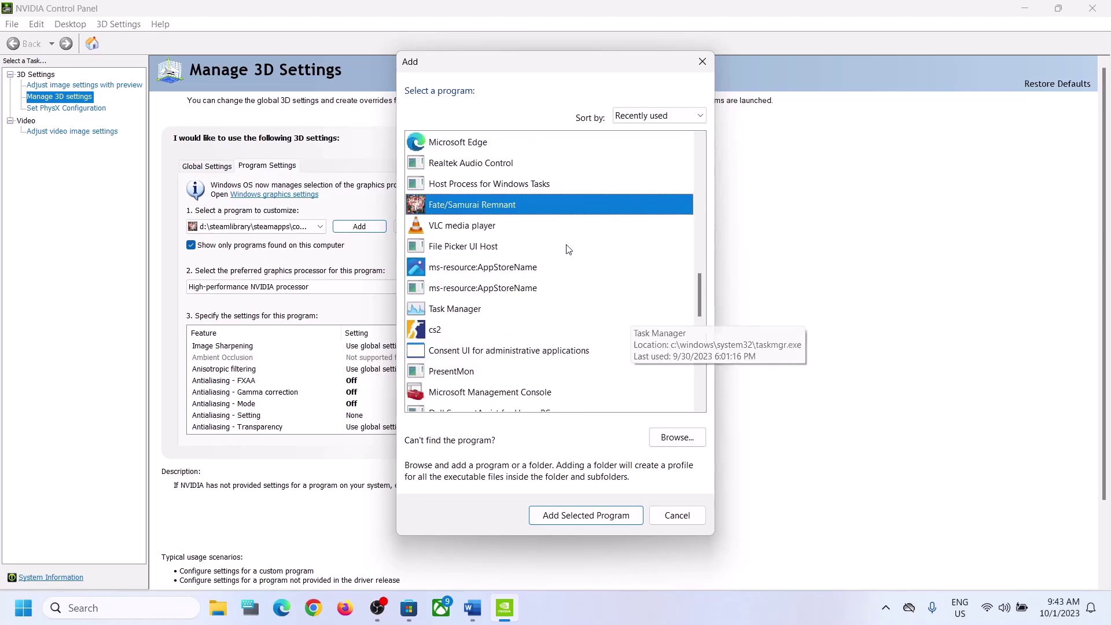
# - Browse for the game's executable in C:\Program Files (x86)\Steam\steamapps\common
pyautogui.click(675, 440)
pyautogui.scroll(-3, 410, 297)
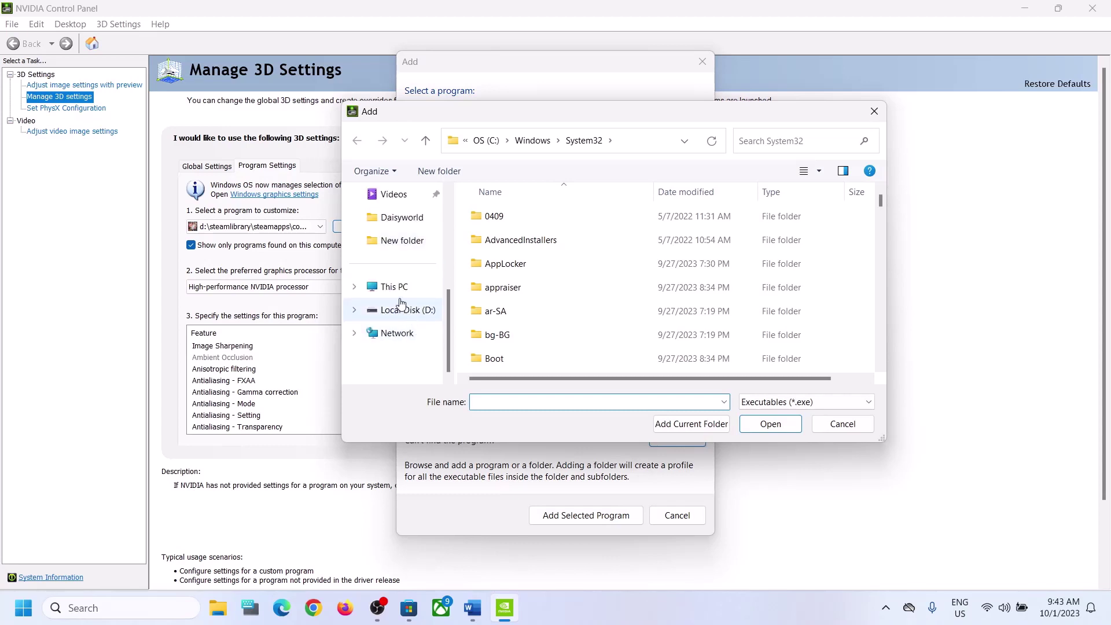
pyautogui.click(388, 286)
pyautogui.doubleClick(524, 220)
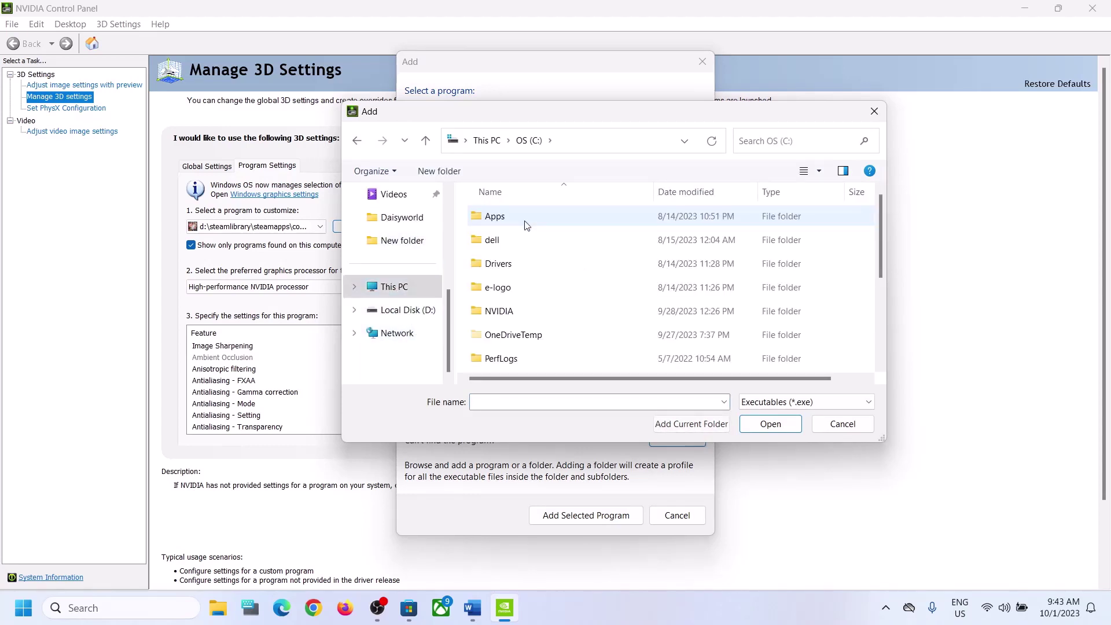
pyautogui.scroll(-3, 538, 283)
pyautogui.doubleClick(525, 244)
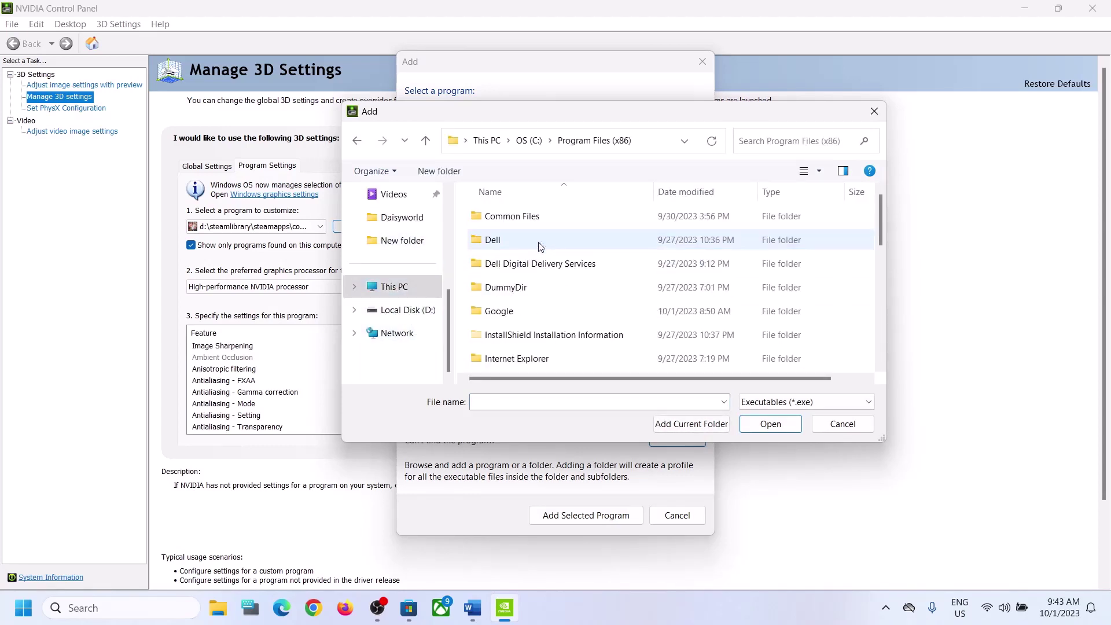
pyautogui.scroll(-5, 521, 272)
pyautogui.doubleClick(497, 242)
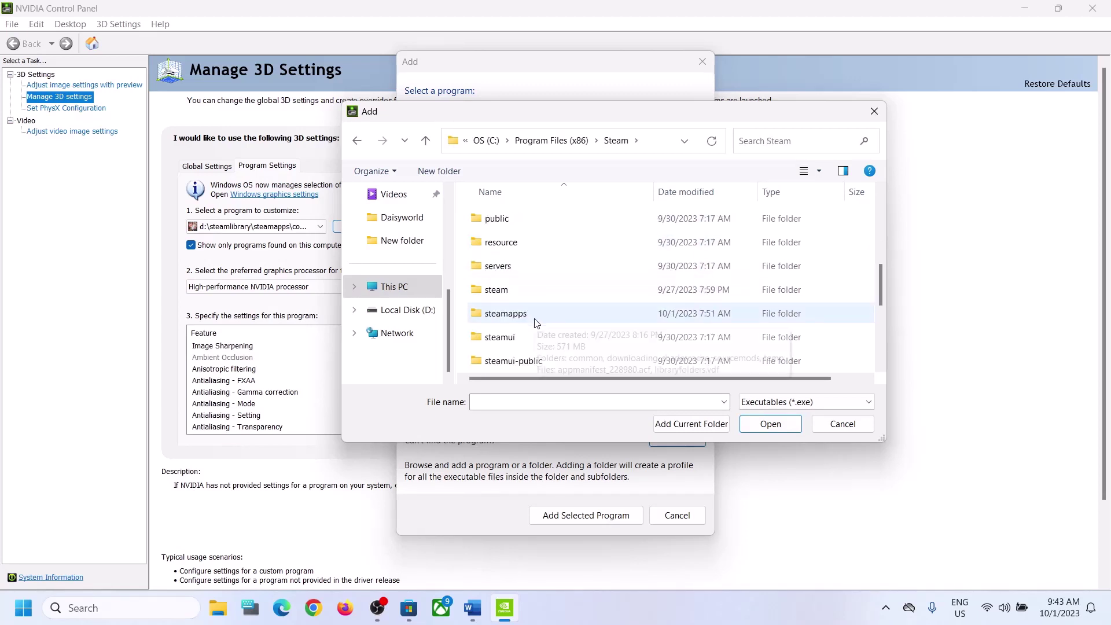
pyautogui.doubleClick(510, 315)
pyautogui.doubleClick(497, 218)
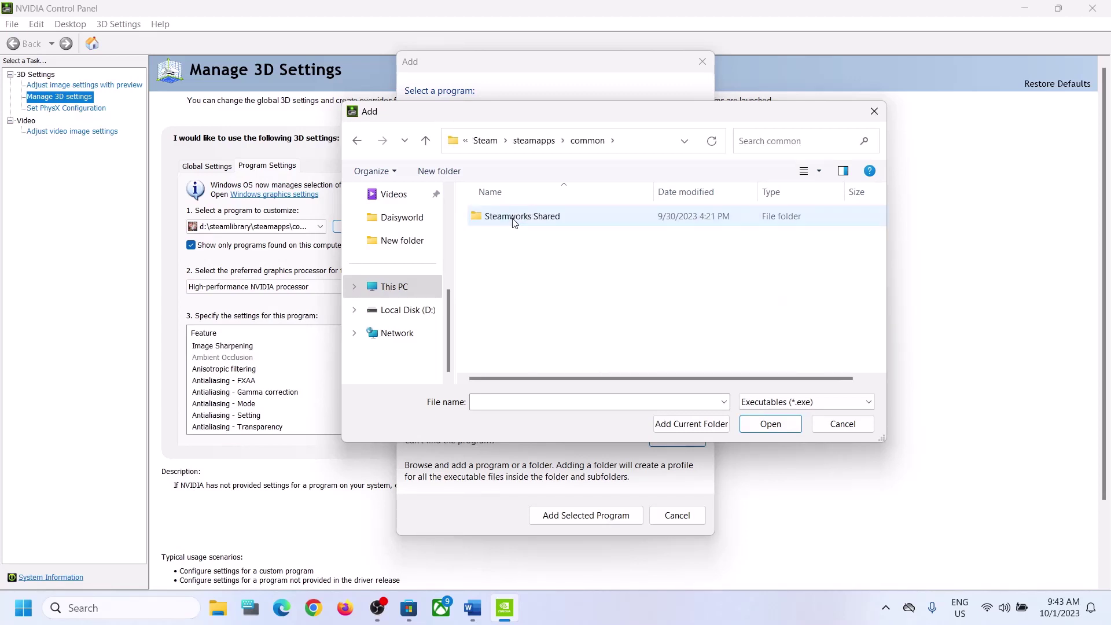
# - Browse to D:\SteamLibrary\steamapps\common\FateSamuraiRemnant, select the FateSamuraiRemnant application, and cancel the file selection
pyautogui.click(414, 311)
pyautogui.scroll(-3, 588, 307)
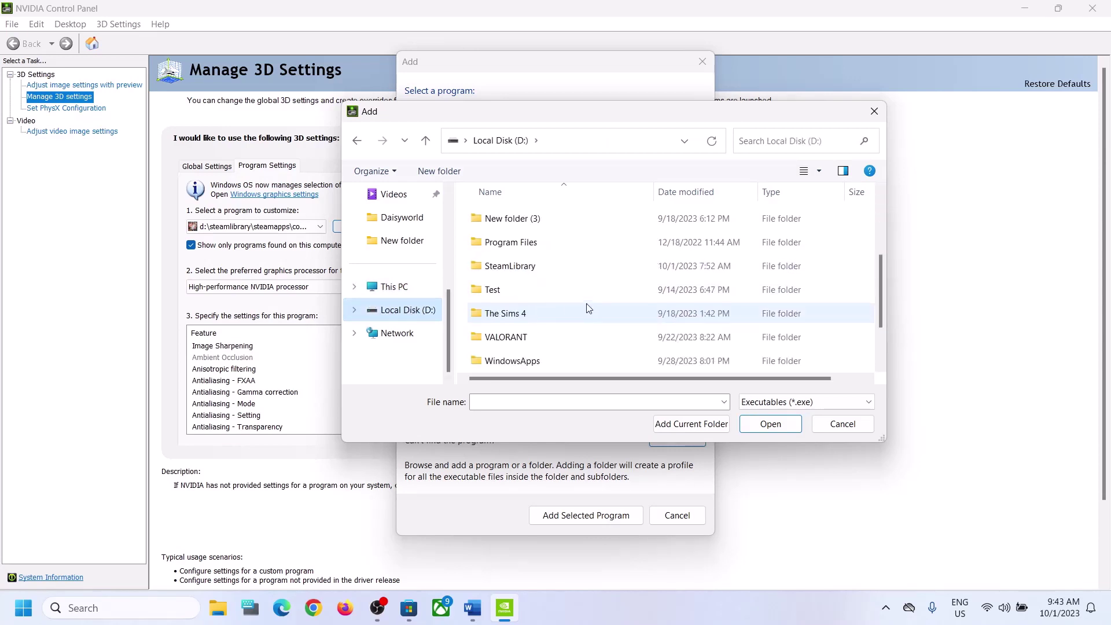
pyautogui.scroll(2, 540, 257)
pyautogui.doubleClick(521, 330)
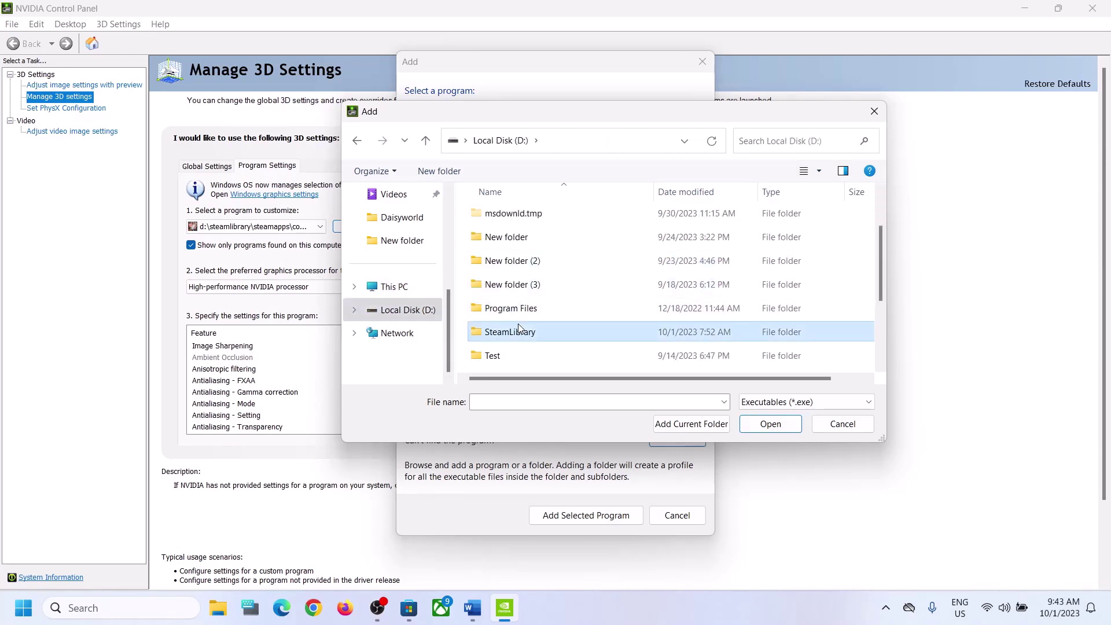
pyautogui.doubleClick(527, 219)
pyautogui.doubleClick(527, 216)
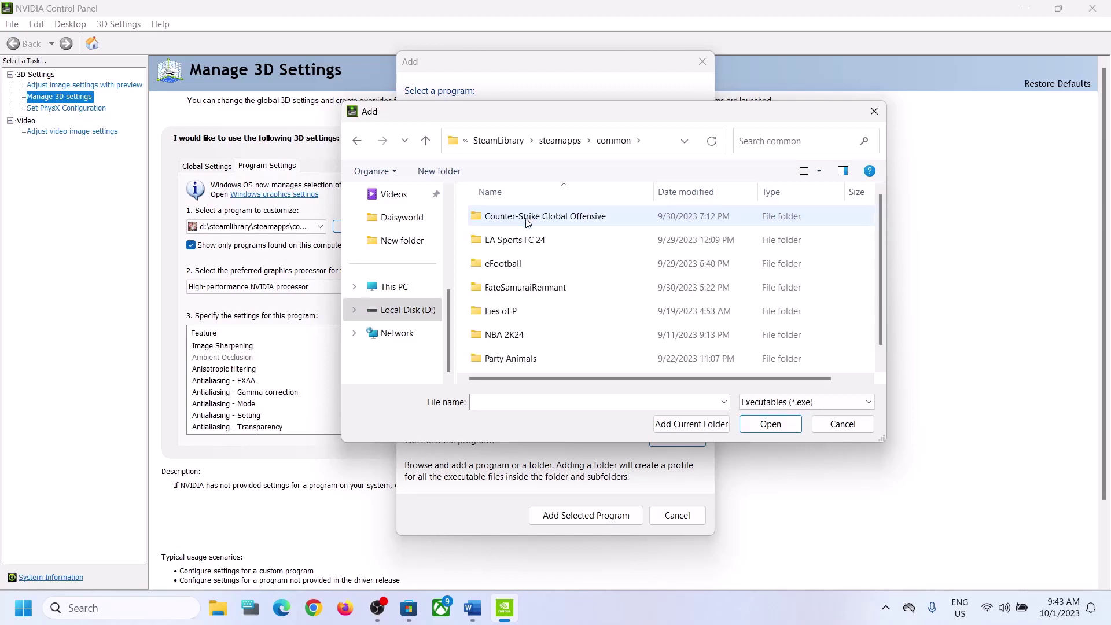
pyautogui.click(532, 294)
pyautogui.doubleClick(532, 290)
pyautogui.click(520, 266)
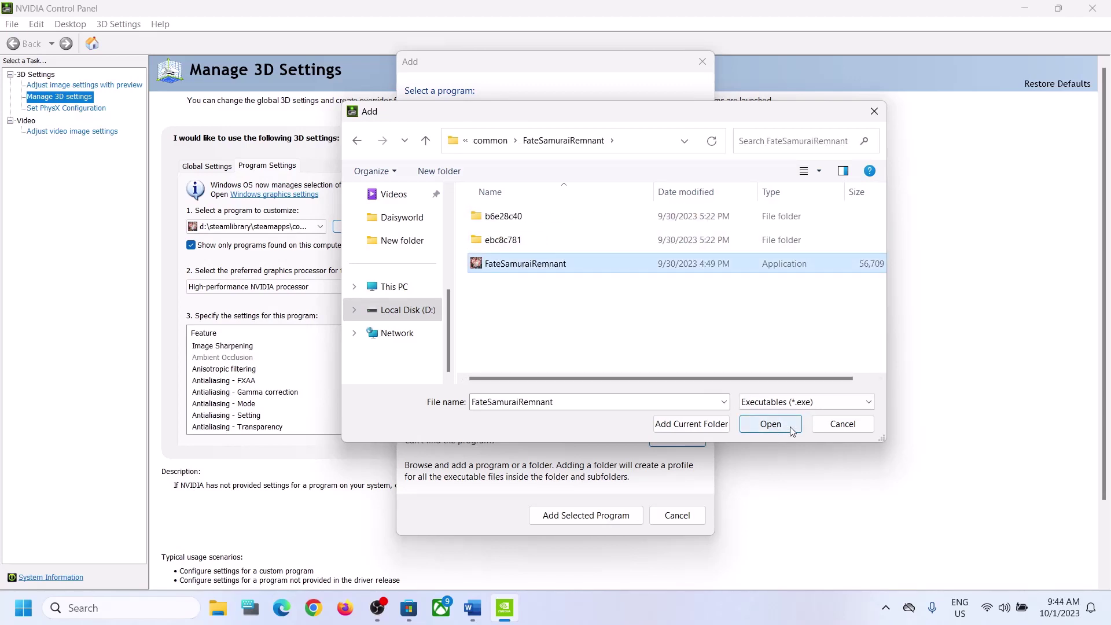
pyautogui.click(841, 423)
# - Add the selected Fate/Samurai Remnant program and set its preferred graphics processor to High-performance NVIDIA processor
pyautogui.click(597, 514)
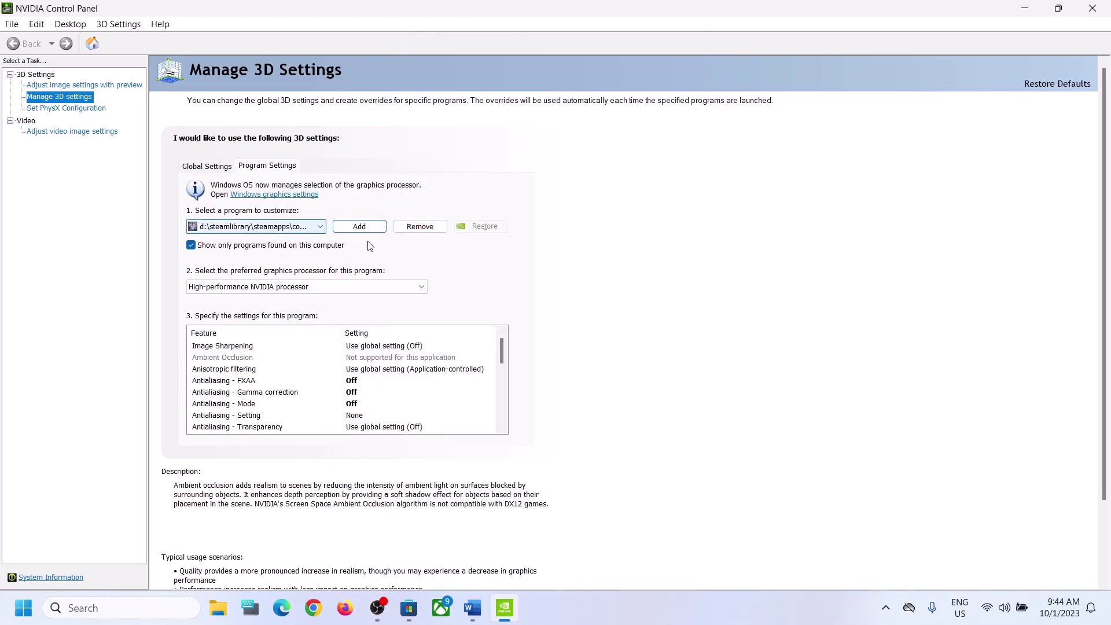
pyautogui.click(322, 288)
pyautogui.click(253, 312)
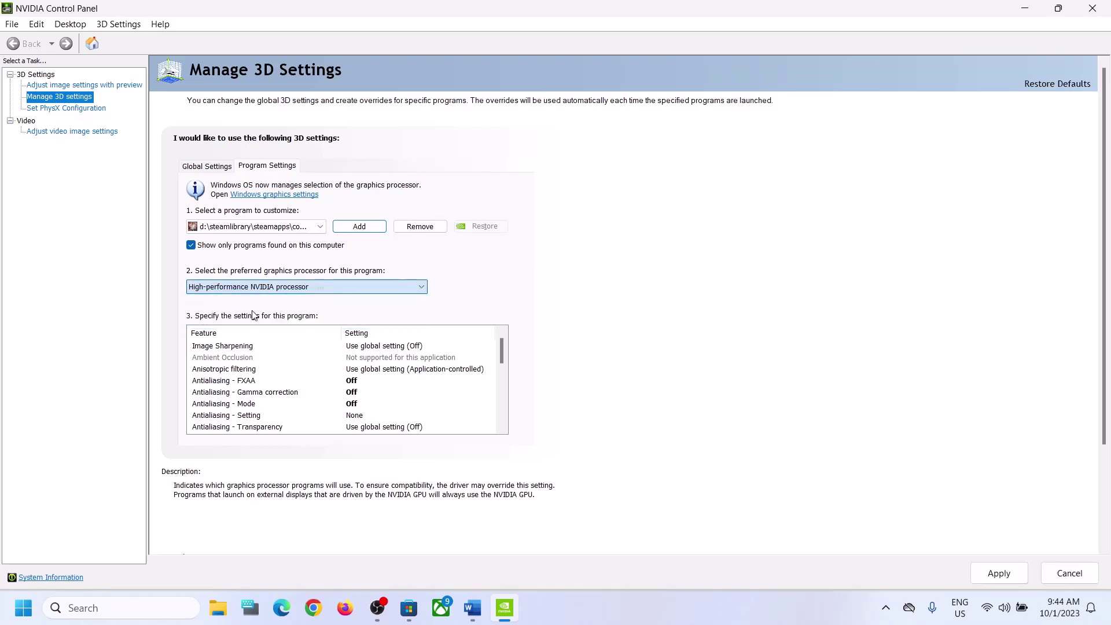
# - Set Antialiasing - FXAA, Antialiasing - Gamma correction and Antialiasing - Mode to Off for the game
pyautogui.scroll(-1, 407, 381)
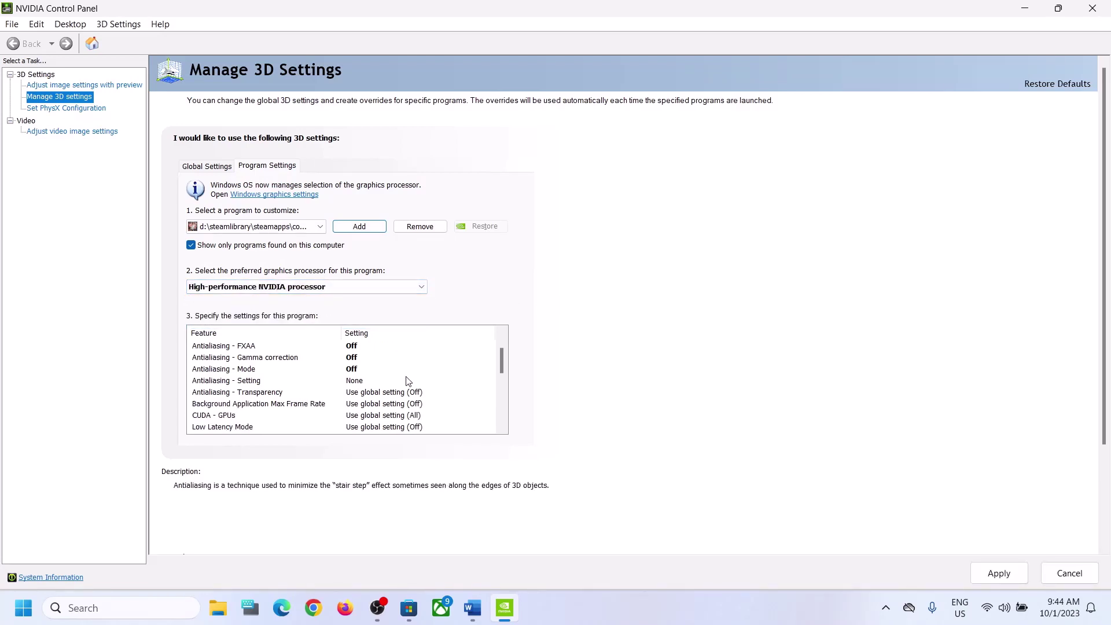
pyautogui.click(238, 347)
pyautogui.click(377, 347)
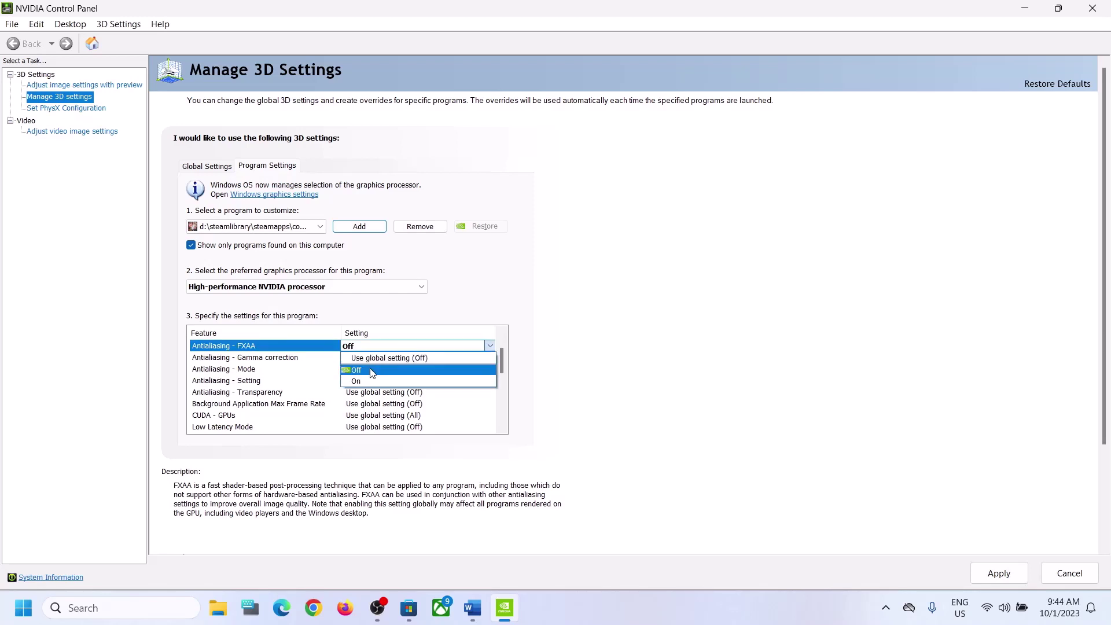
pyautogui.click(374, 369)
pyautogui.click(360, 357)
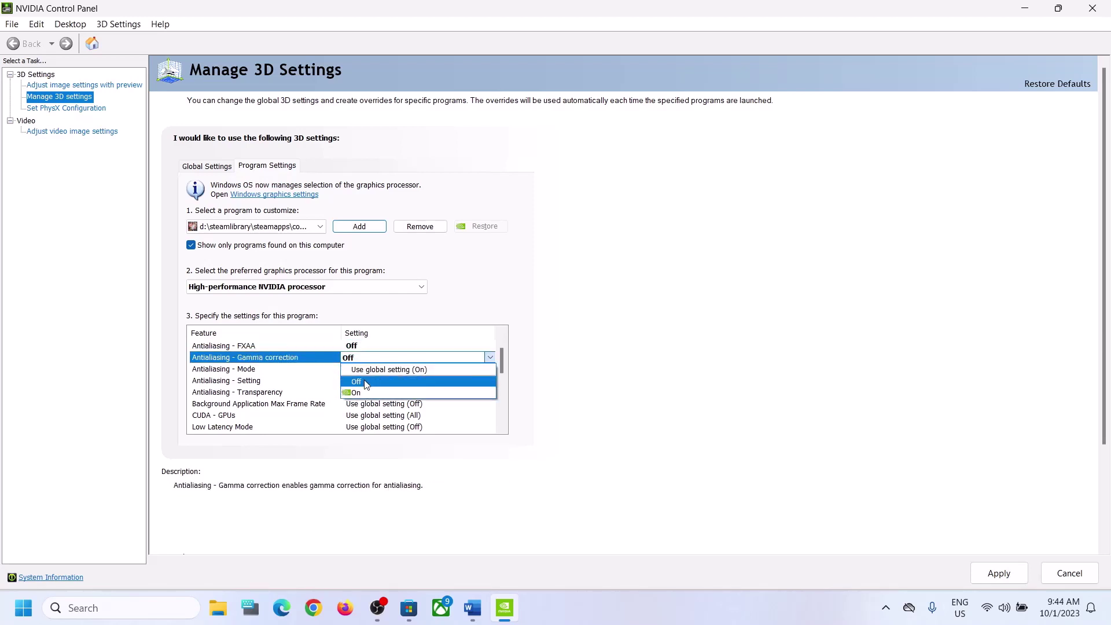
pyautogui.click(372, 380)
pyautogui.click(377, 370)
pyautogui.click(374, 404)
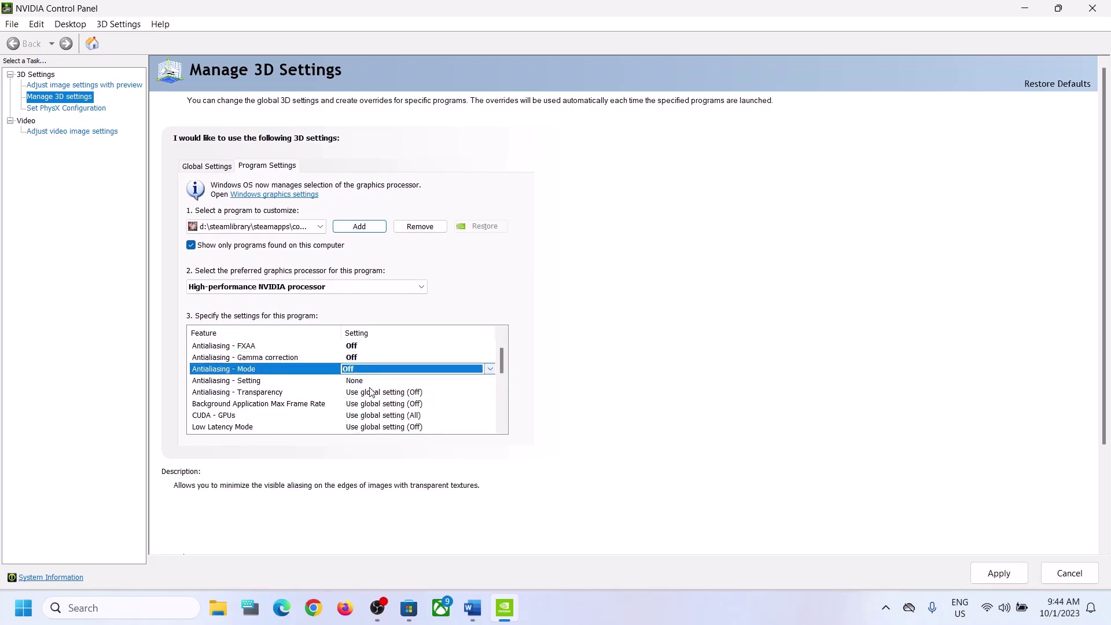
# - Try setting Antialiasing - Setting to Use global setting (Application-controlled) for the game
pyautogui.click(366, 382)
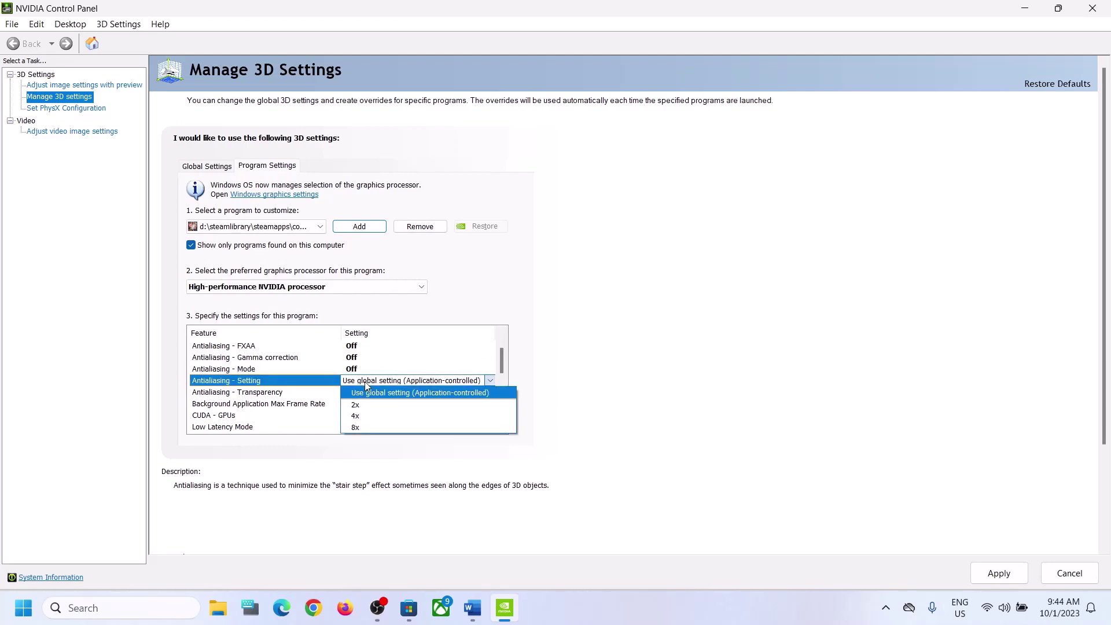
pyautogui.click(374, 394)
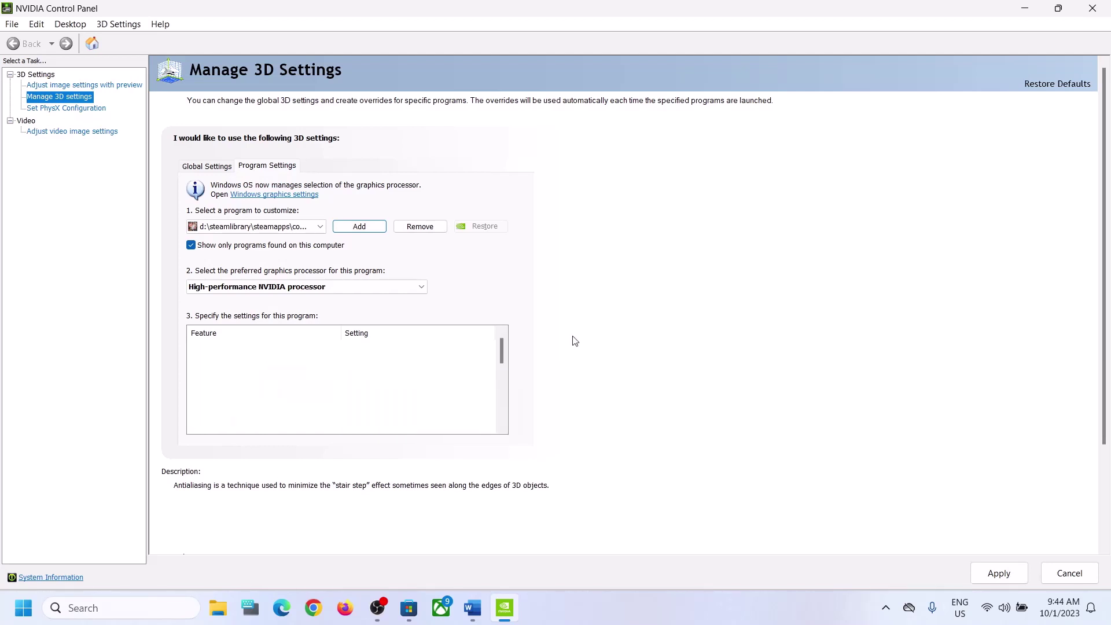
pyautogui.scroll(-1, 405, 407)
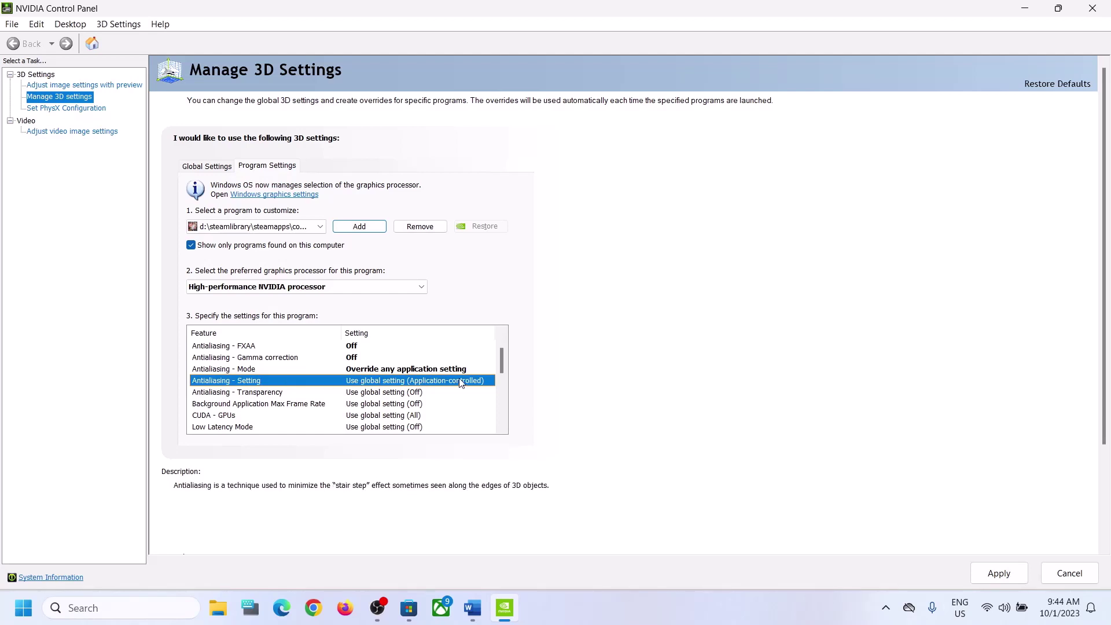
pyautogui.click(425, 392)
pyautogui.click(401, 383)
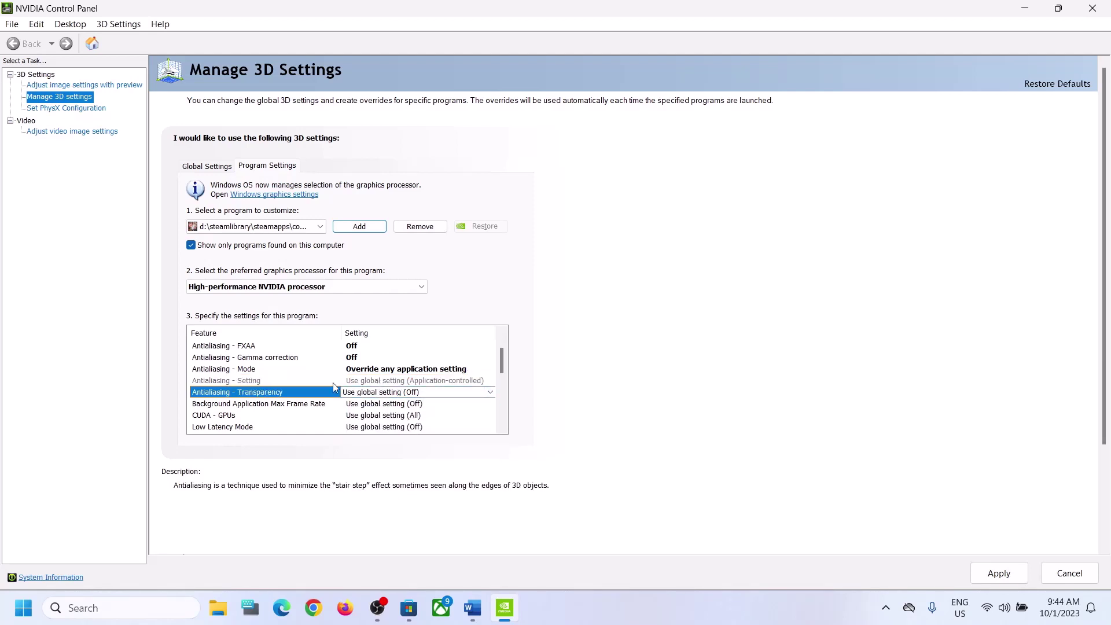
pyautogui.click(371, 382)
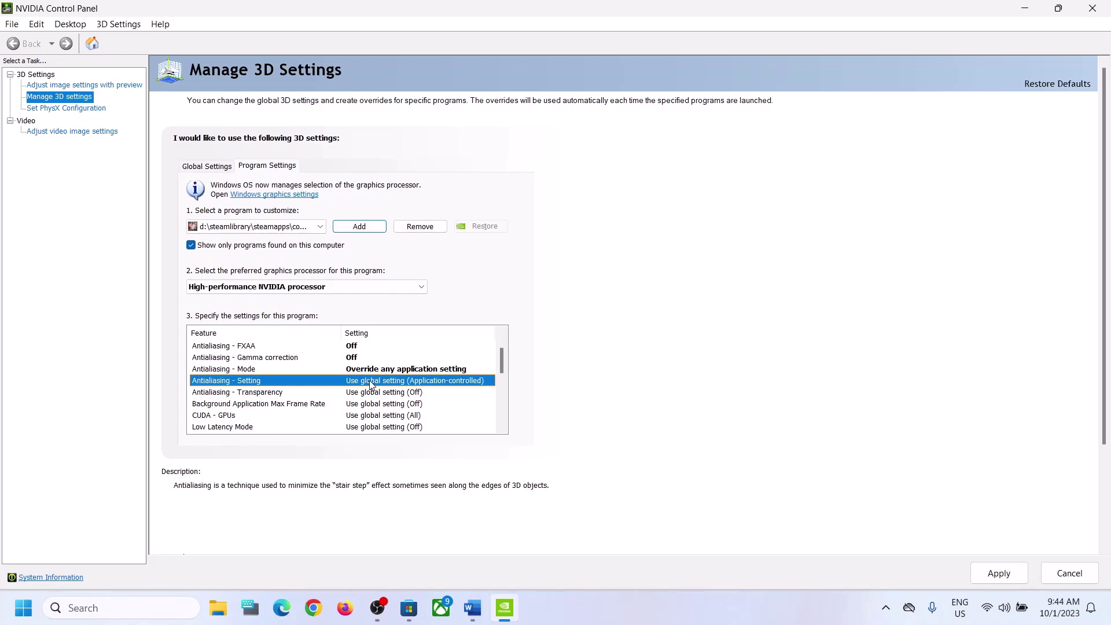
pyautogui.click(370, 385)
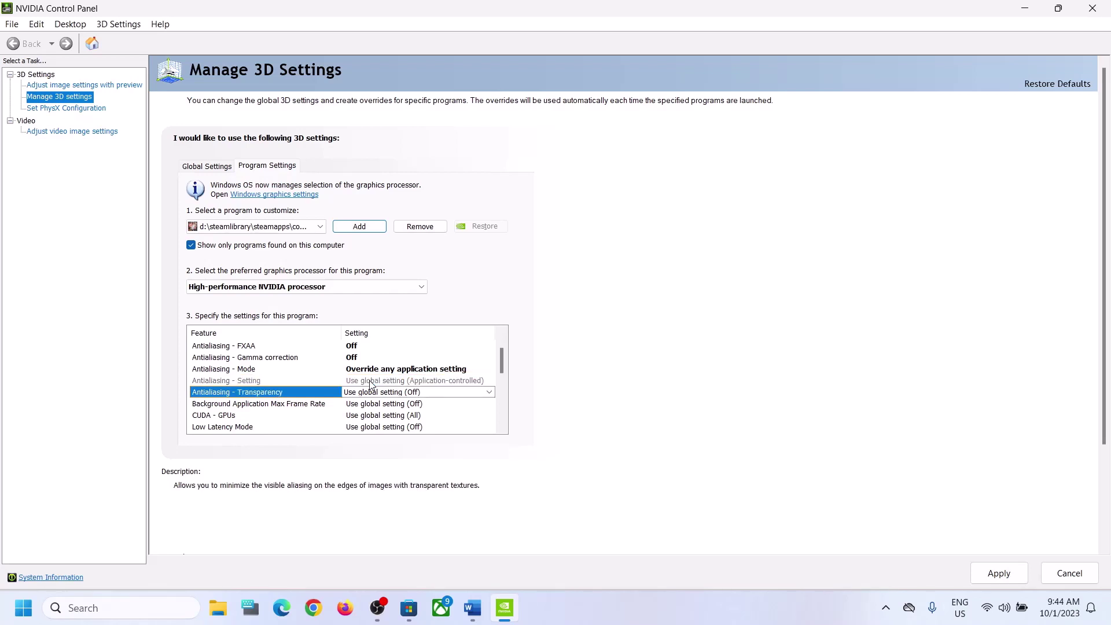
pyautogui.click(379, 382)
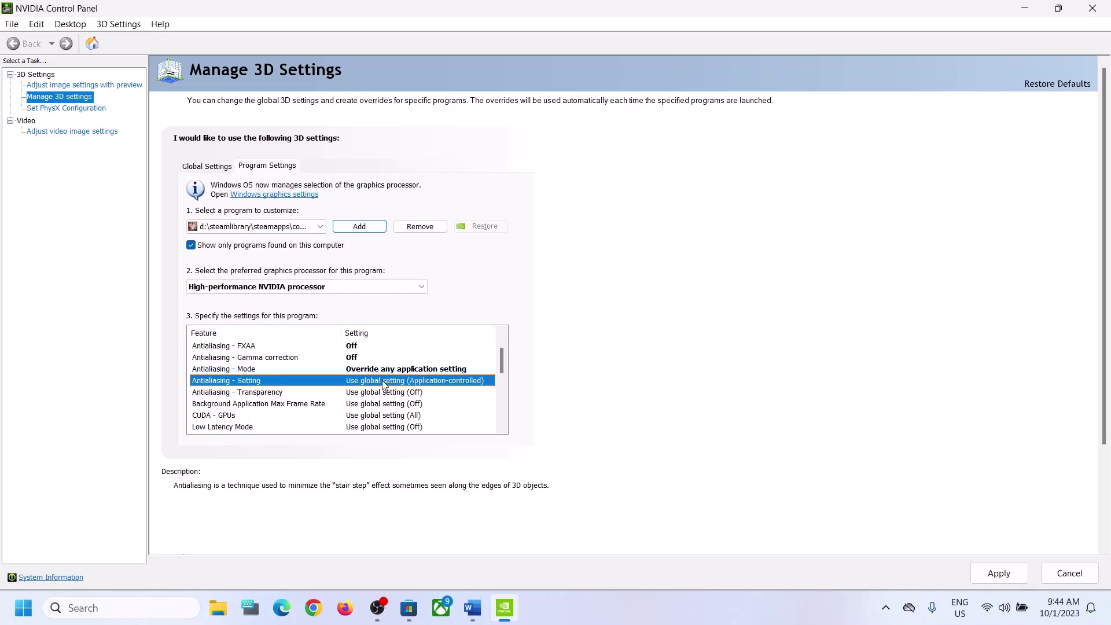
# - Set Antialiasing - Transparency to Off in the game's program settings
pyautogui.click(412, 395)
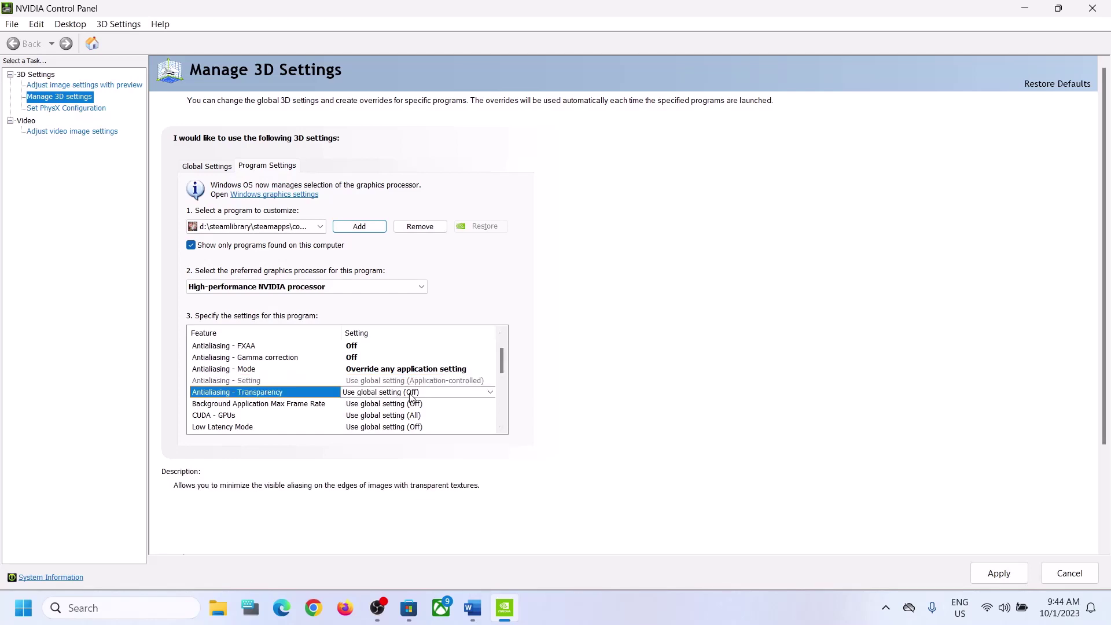
pyautogui.click(412, 394)
pyautogui.click(375, 416)
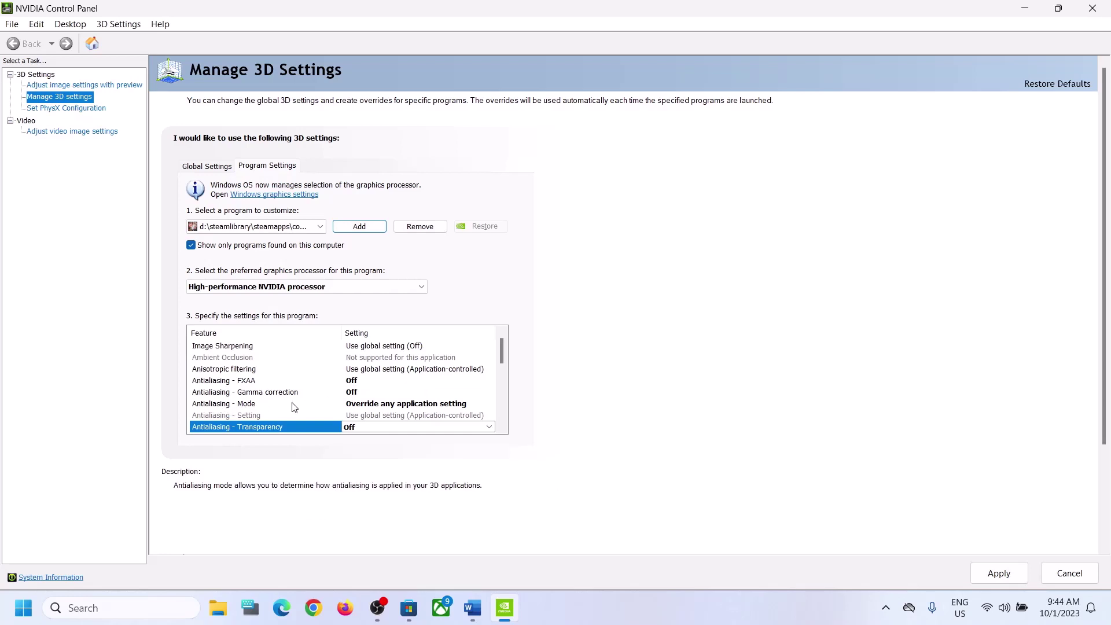
# - Set Antialiasing - Mode to Off and bring up the options for Antialiasing - Setting
pyautogui.click(400, 407)
pyautogui.click(400, 407)
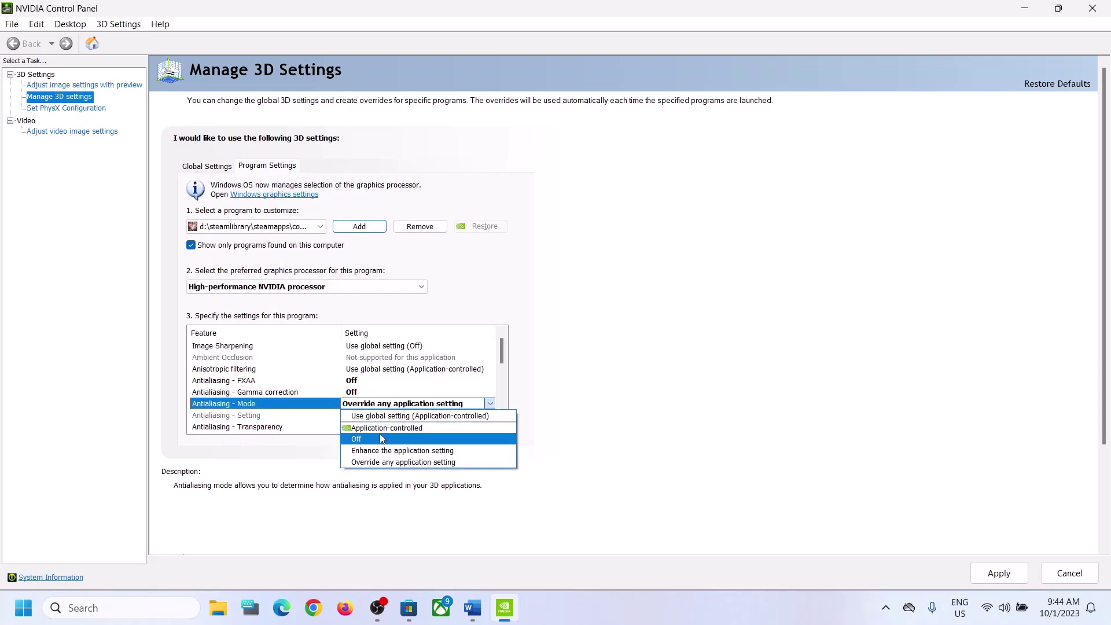
pyautogui.click(453, 434)
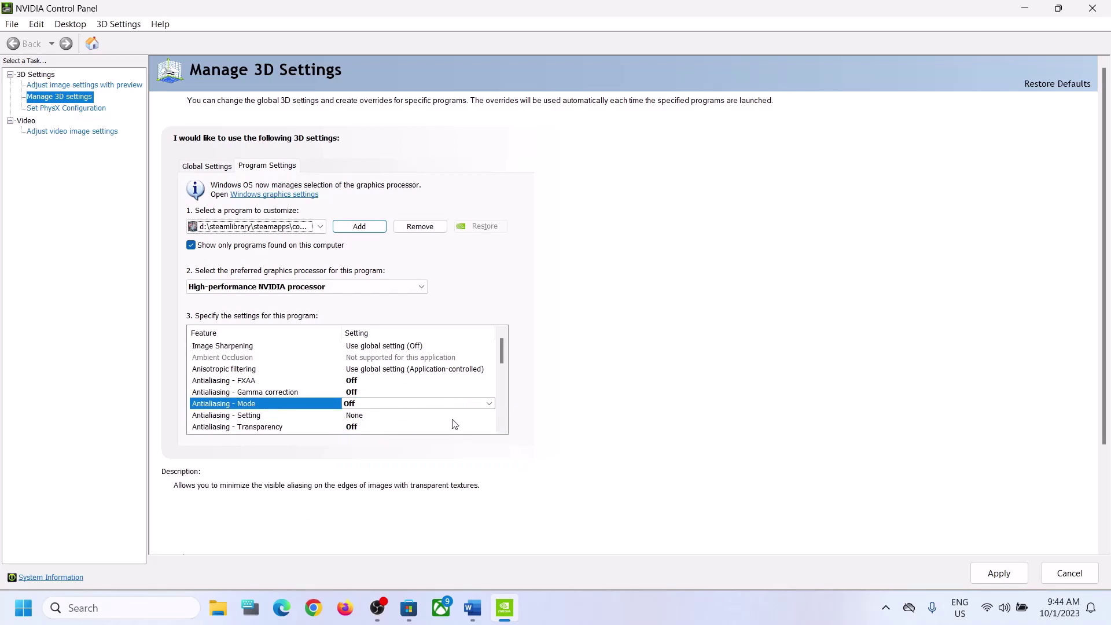
pyautogui.click(379, 405)
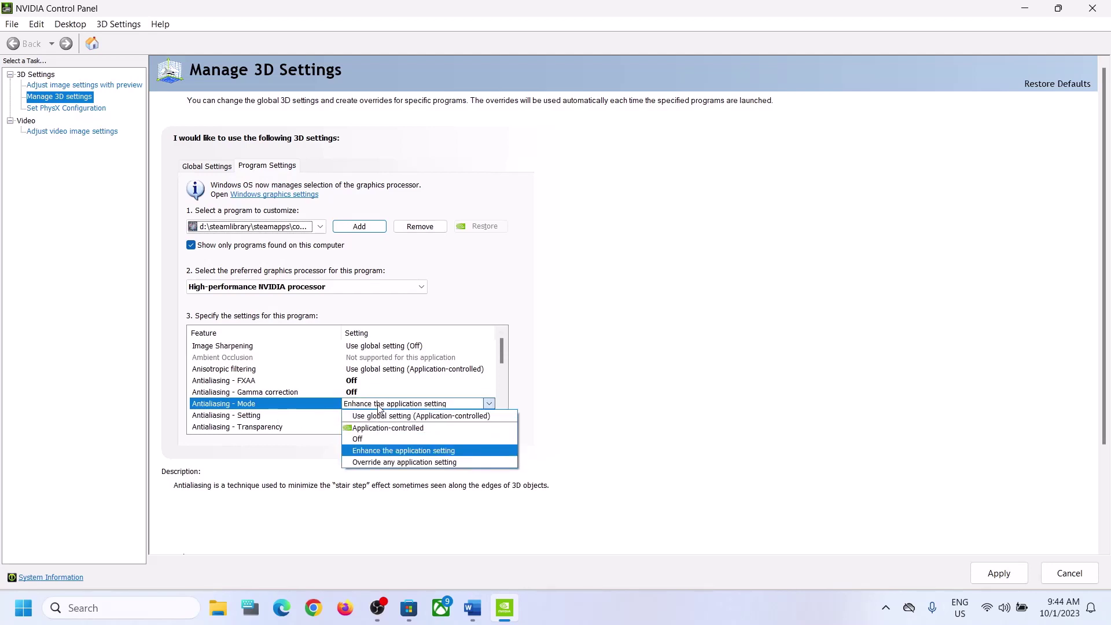
pyautogui.click(368, 441)
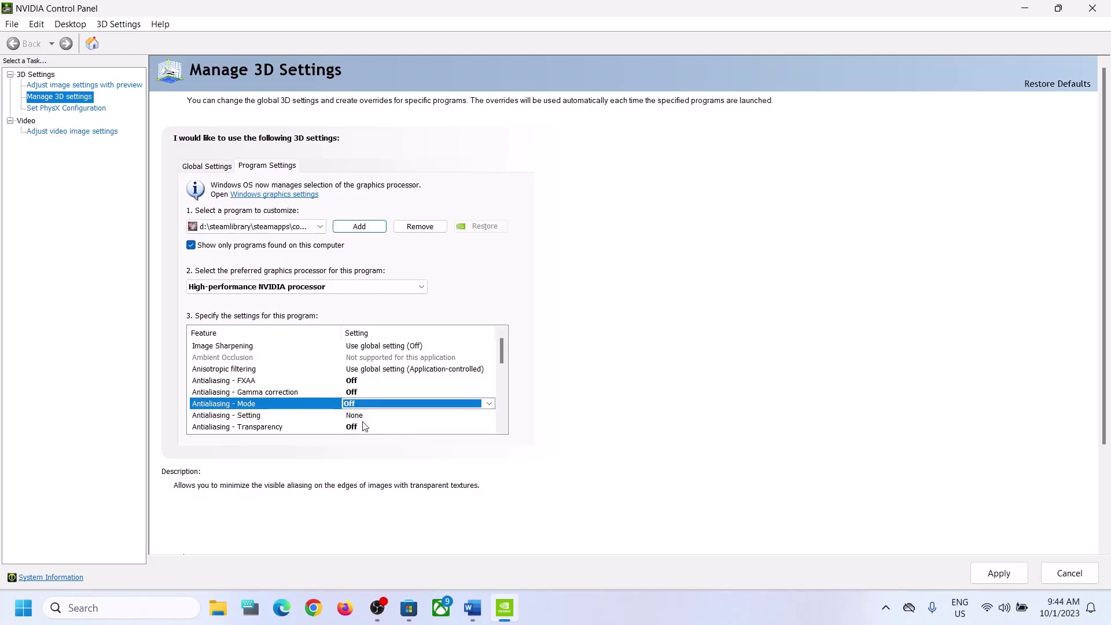
pyautogui.click(358, 416)
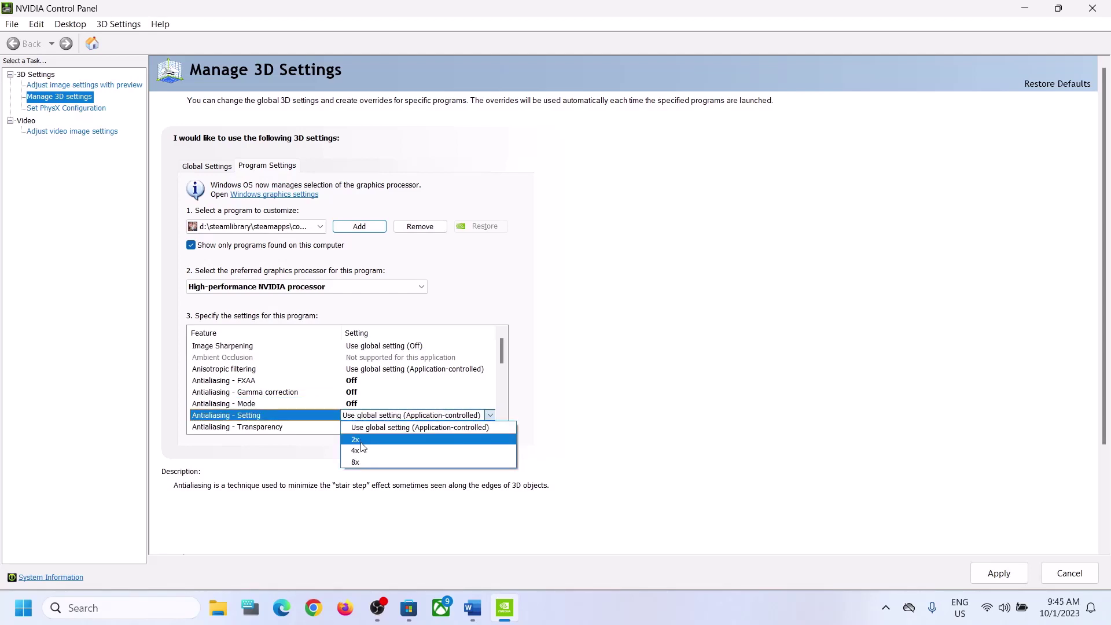
pyautogui.click(349, 416)
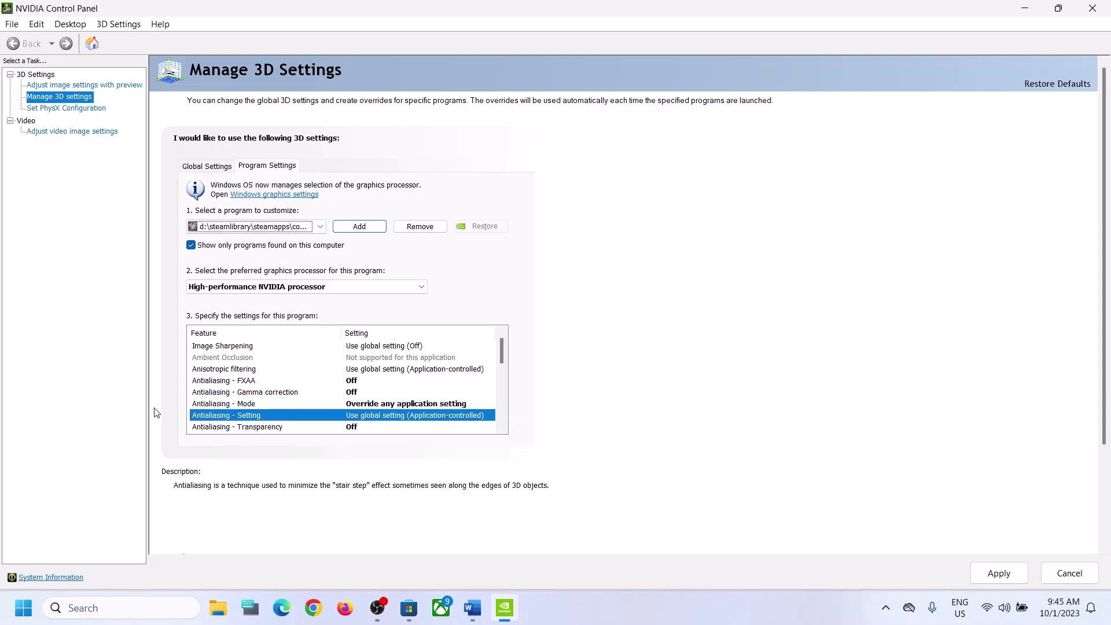
# - Set Antialiasing - Mode to Off, apply the program settings and close NVIDIA Control Panel
pyautogui.click(367, 404)
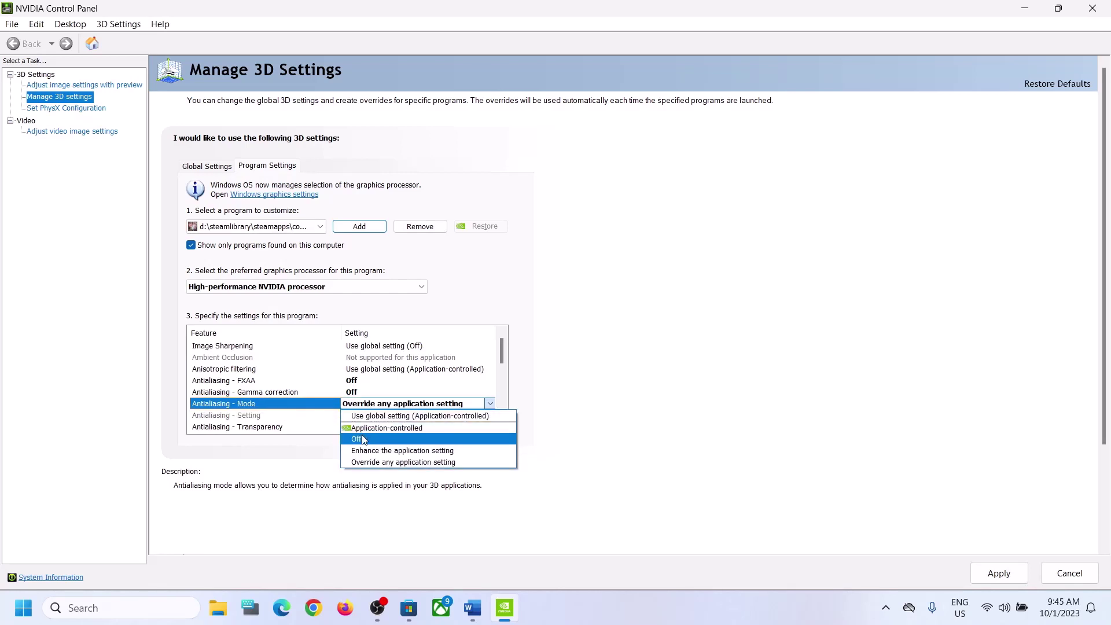
pyautogui.click(367, 431)
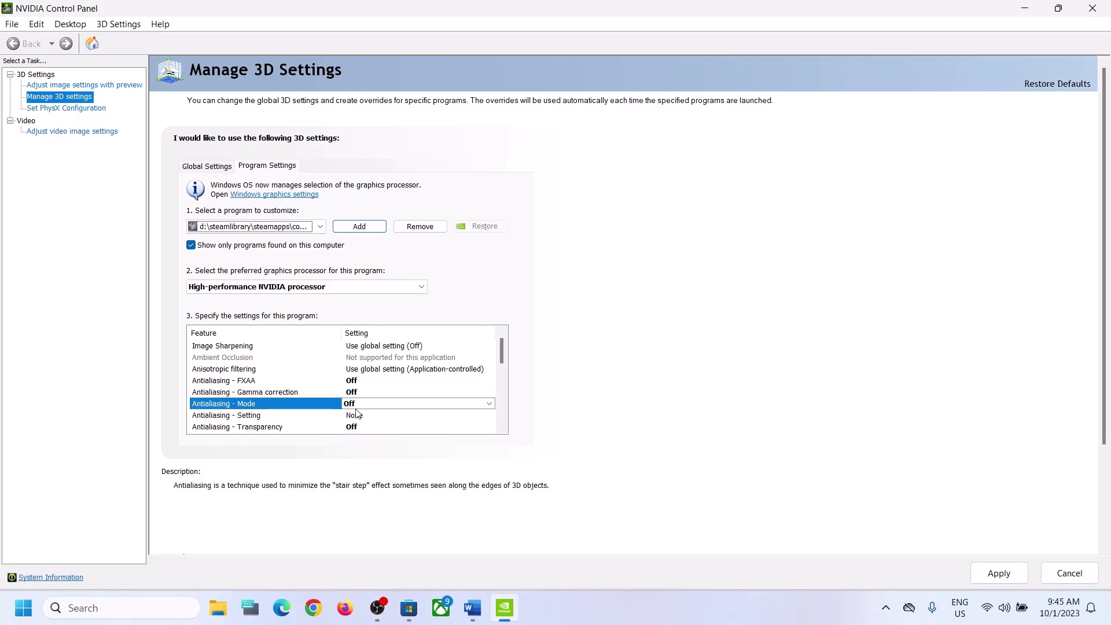
pyautogui.click(987, 580)
pyautogui.click(1099, 10)
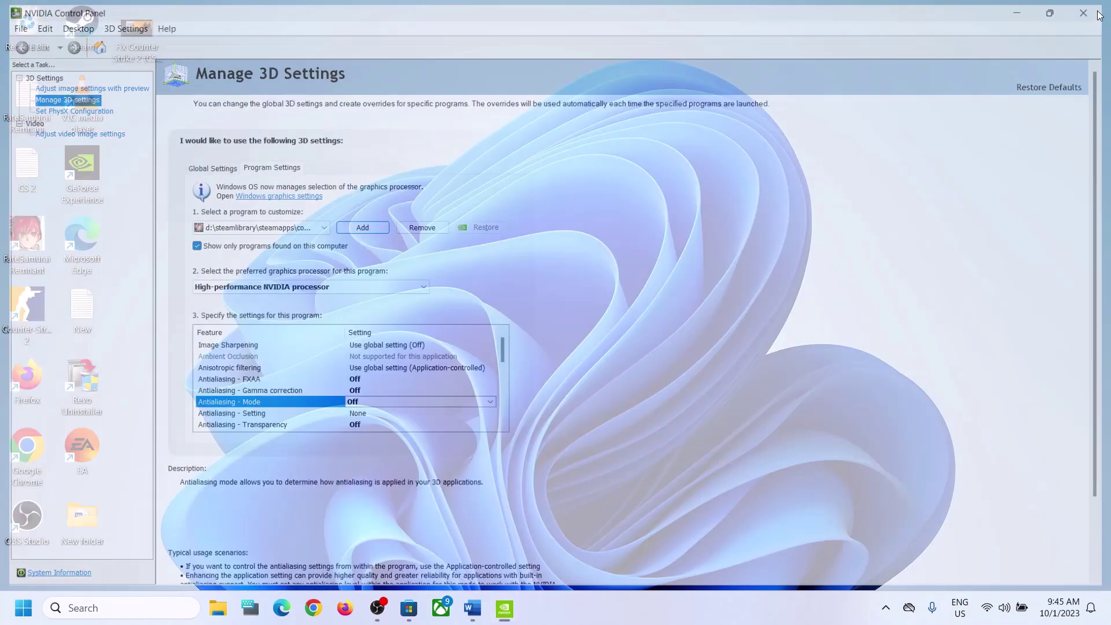
# - Switch to the Word guide and highlight "VP9 video" in the Step 6 heading
pyautogui.click(472, 607)
pyautogui.scroll(-1, 310, 424)
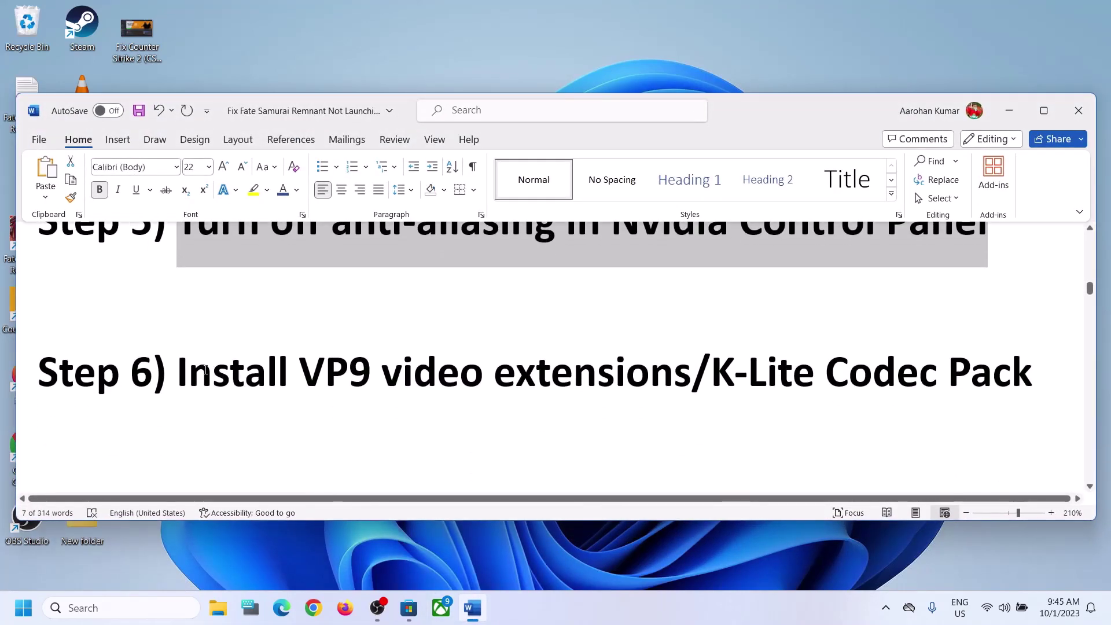
pyautogui.moveTo(206, 369); pyautogui.dragTo(735, 370)
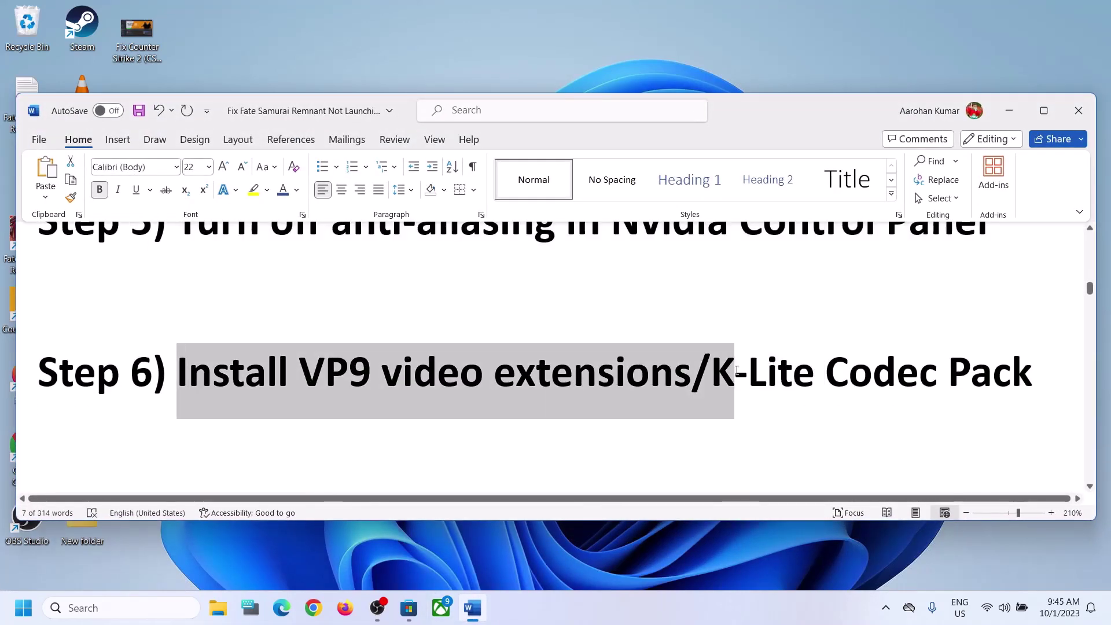
pyautogui.click(551, 370)
pyautogui.moveTo(499, 371); pyautogui.dragTo(299, 366)
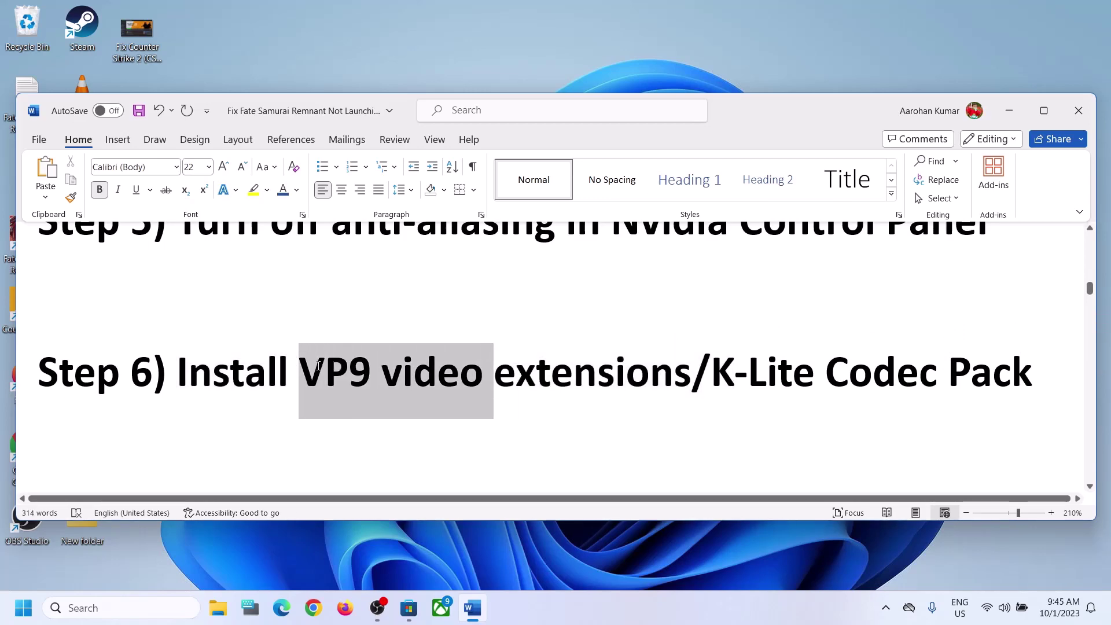
# - Open Microsoft Store, view the Fate/Samurai Remnant page in the Steam library, and minimize Steam
pyautogui.click(423, 608)
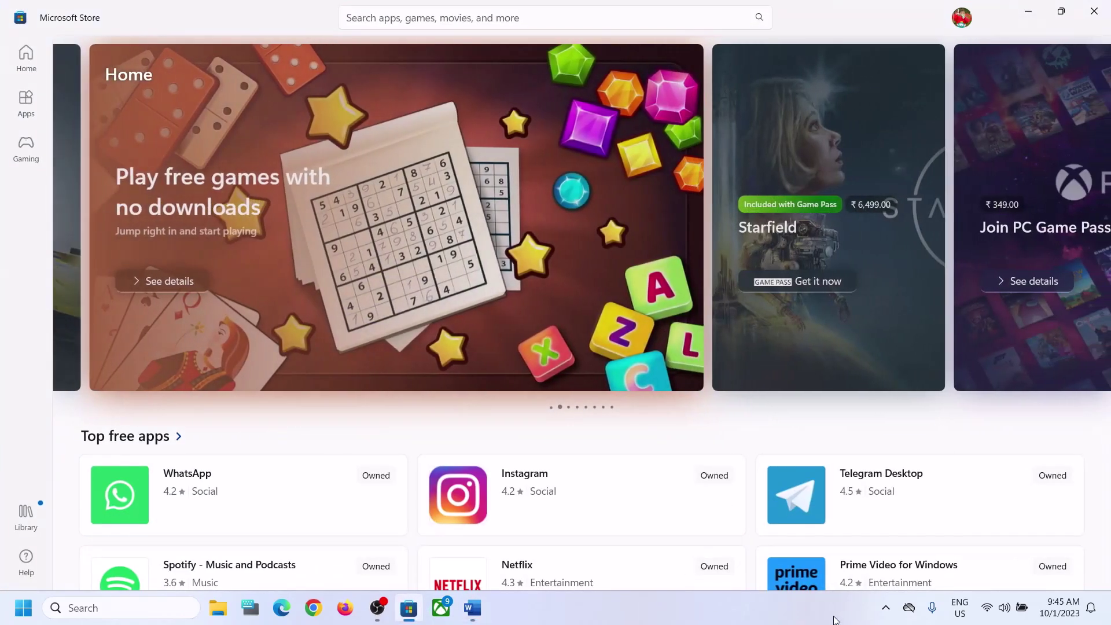
pyautogui.click(885, 608)
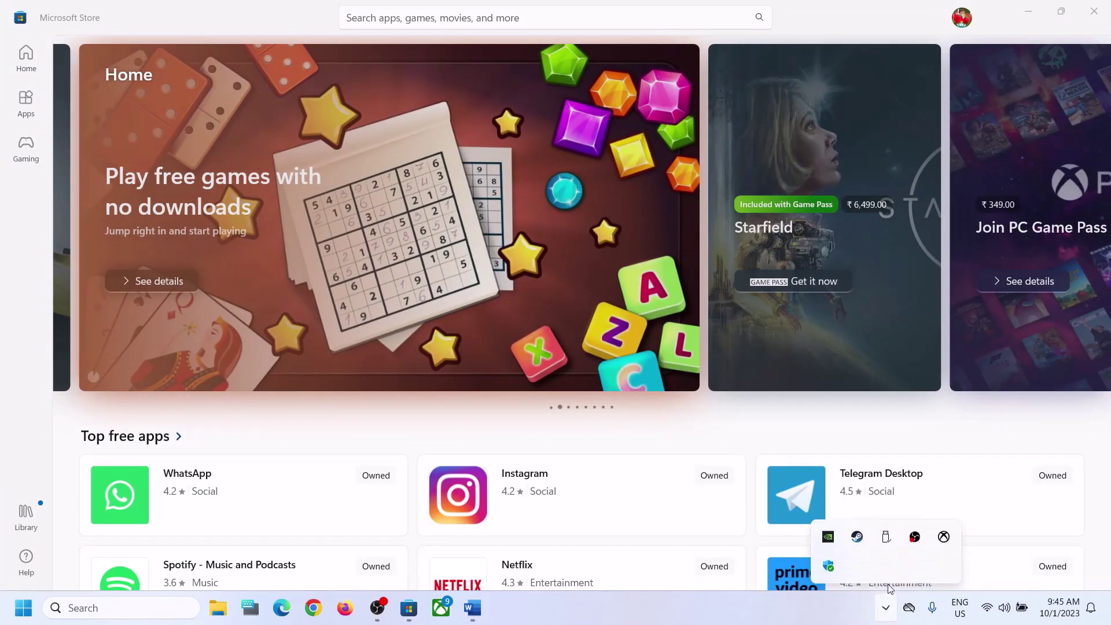
pyautogui.click(856, 535)
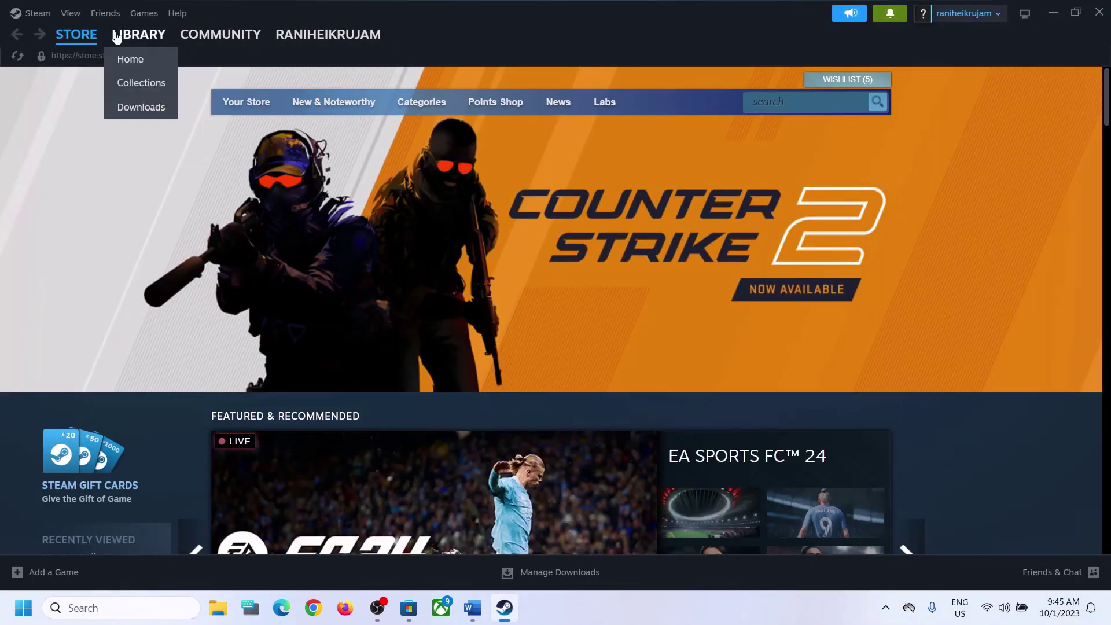
pyautogui.click(116, 36)
pyautogui.click(431, 443)
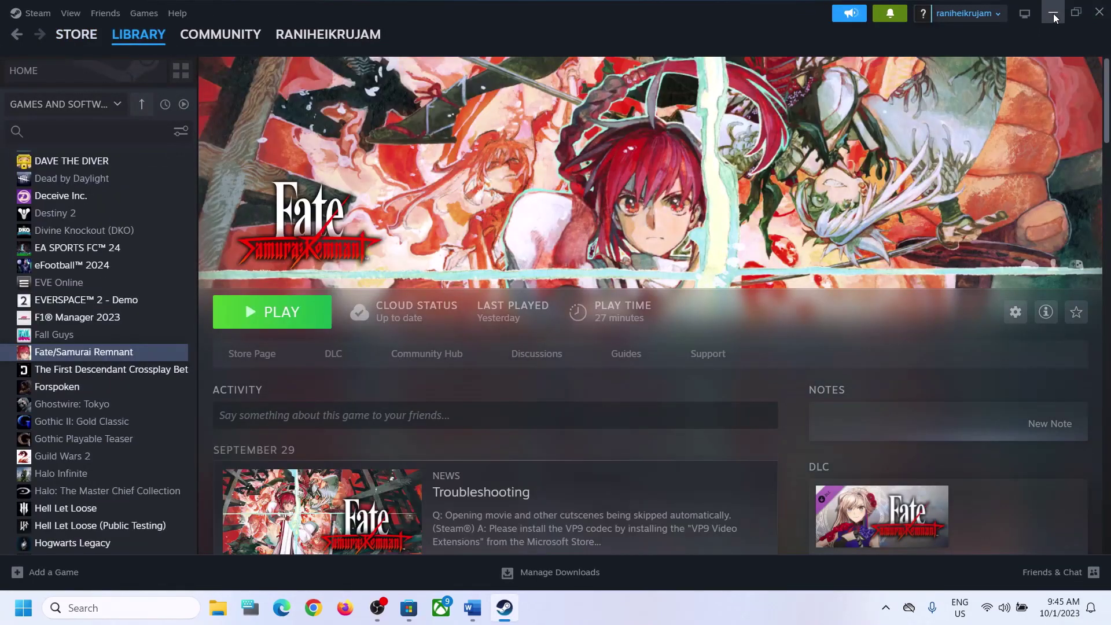
pyautogui.click(1053, 13)
# - Search Microsoft Store for "VP9 video" and open the VP9 Video Extensions page
pyautogui.click(400, 17)
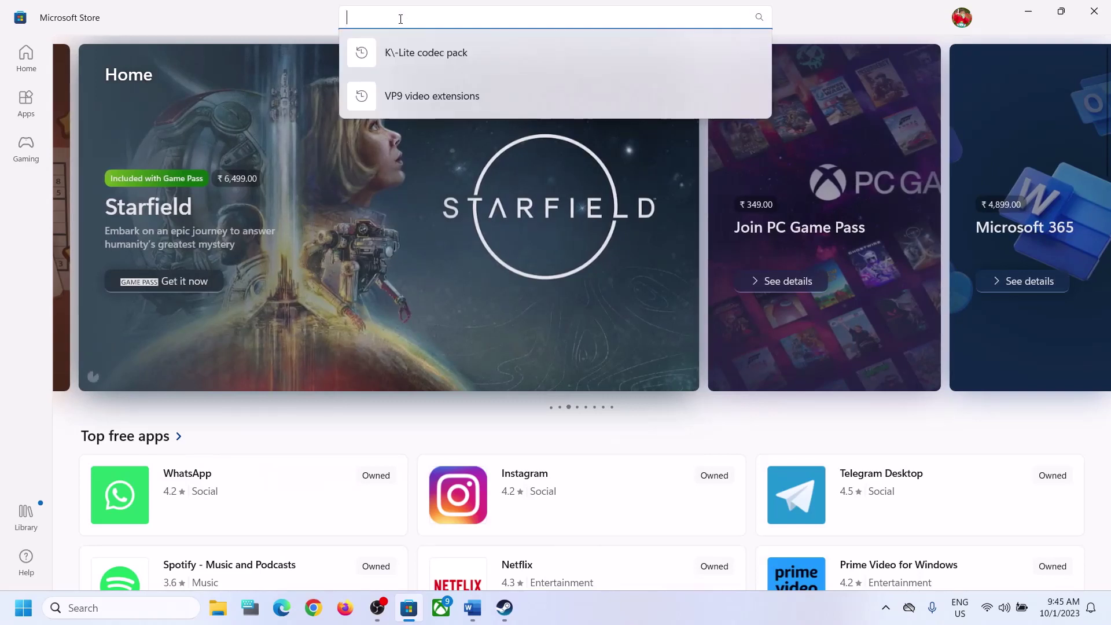
pyautogui.write('VP9 video')
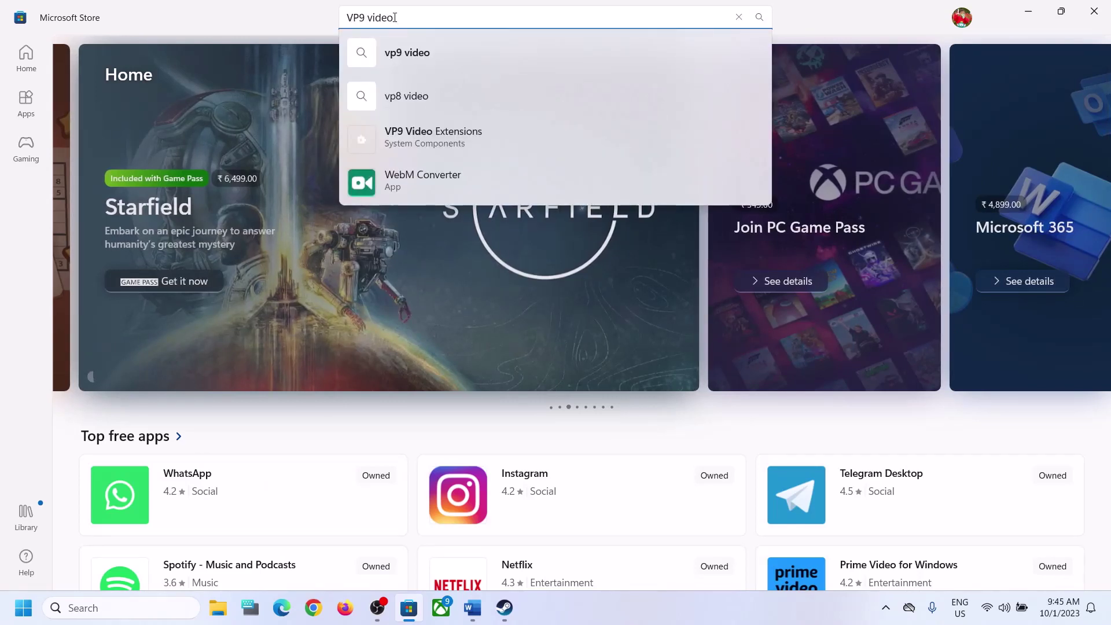
pyautogui.click(420, 133)
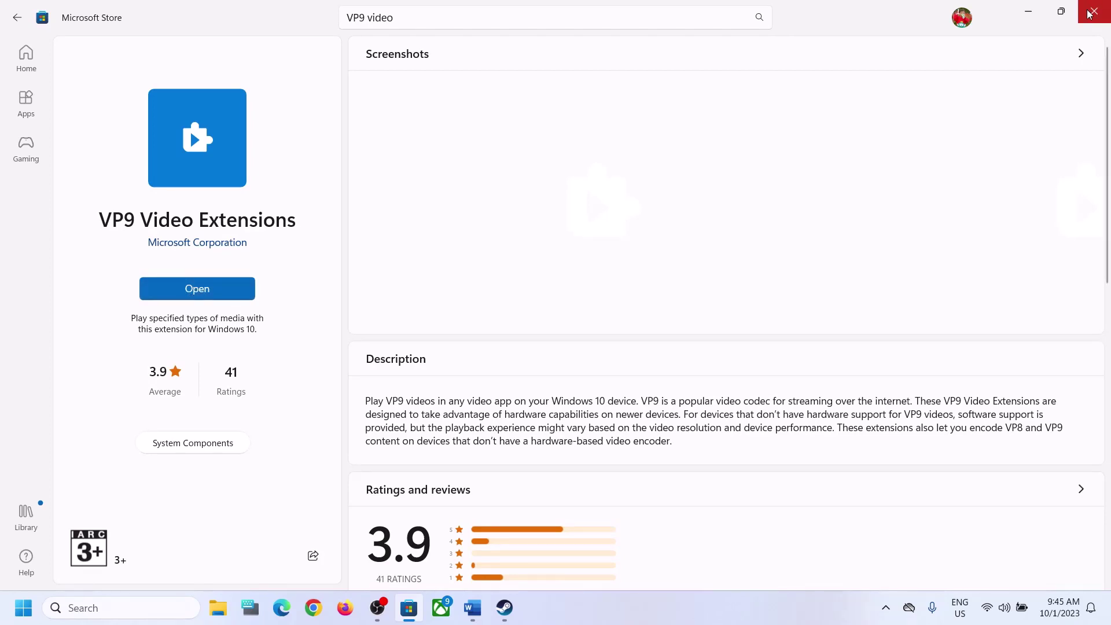
# - Minimize Microsoft Store, bring up Steam, and return to Step 6 of the Word guide
pyautogui.click(1028, 11)
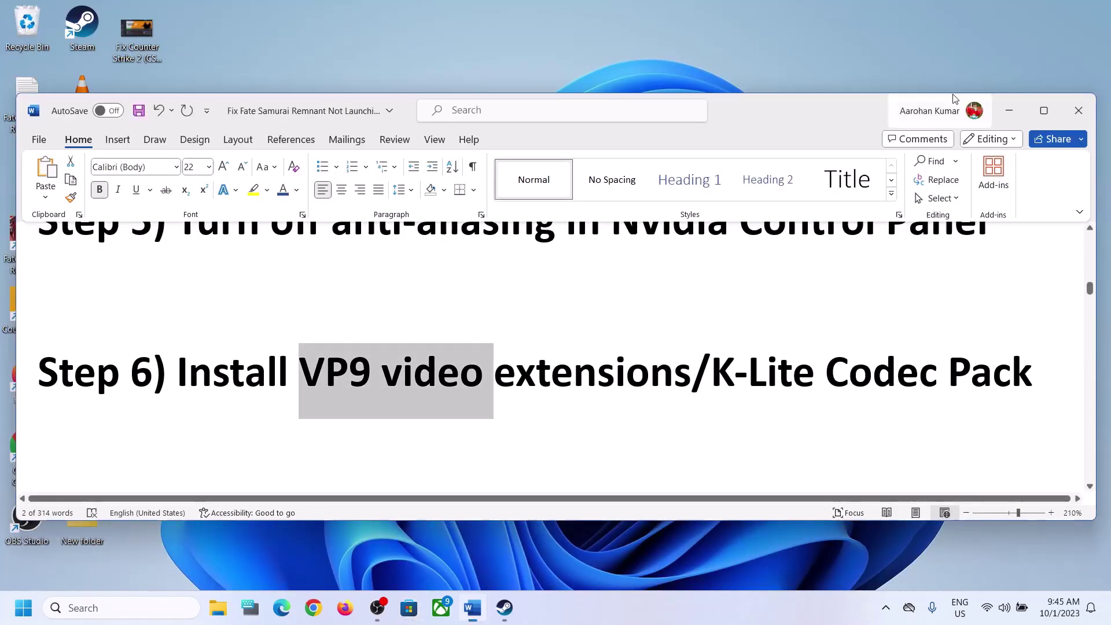
pyautogui.click(505, 607)
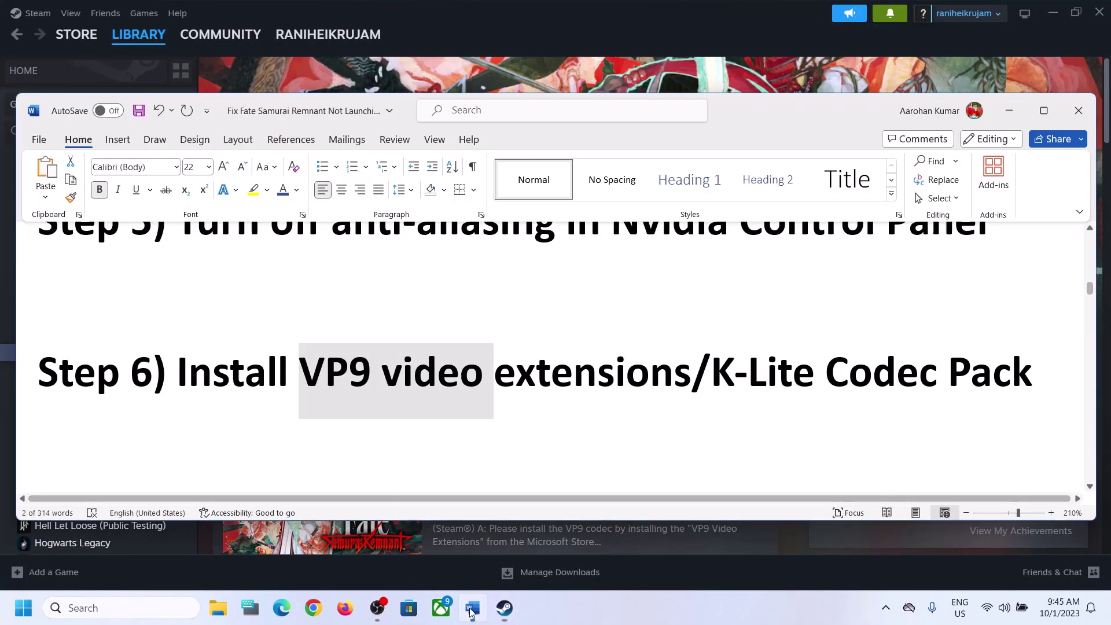
pyautogui.click(472, 609)
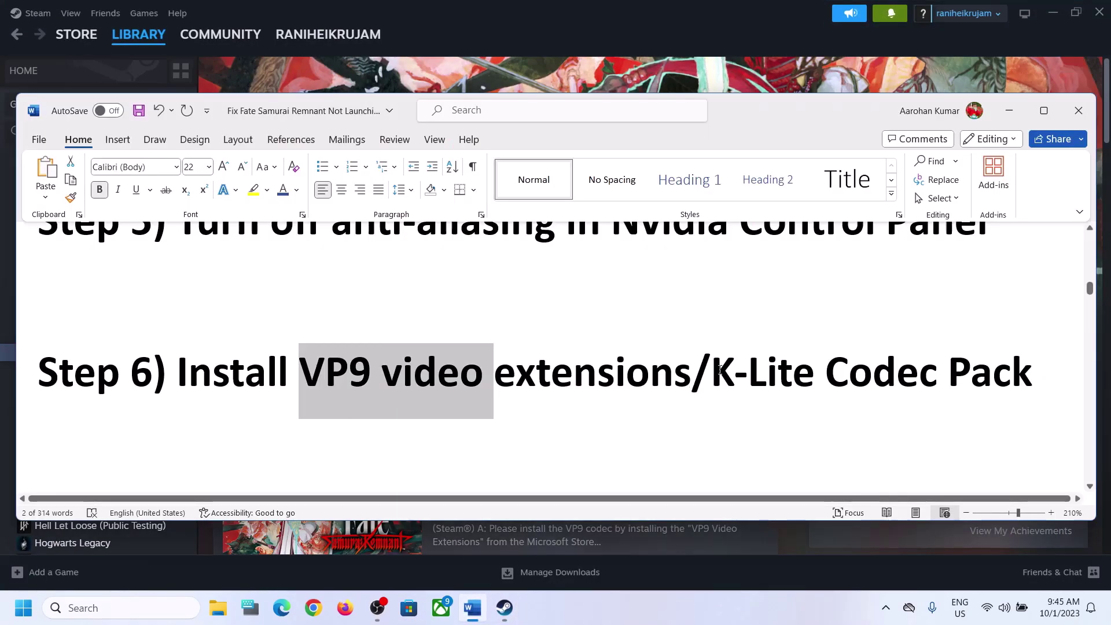
# - Copy "K-Lite Codec Pack" from the Step 6 heading, search Google for it in Chrome, and minimize the browser
pyautogui.moveTo(719, 369); pyautogui.dragTo(1009, 370)
pyautogui.hotkey('ctrl', 'c')
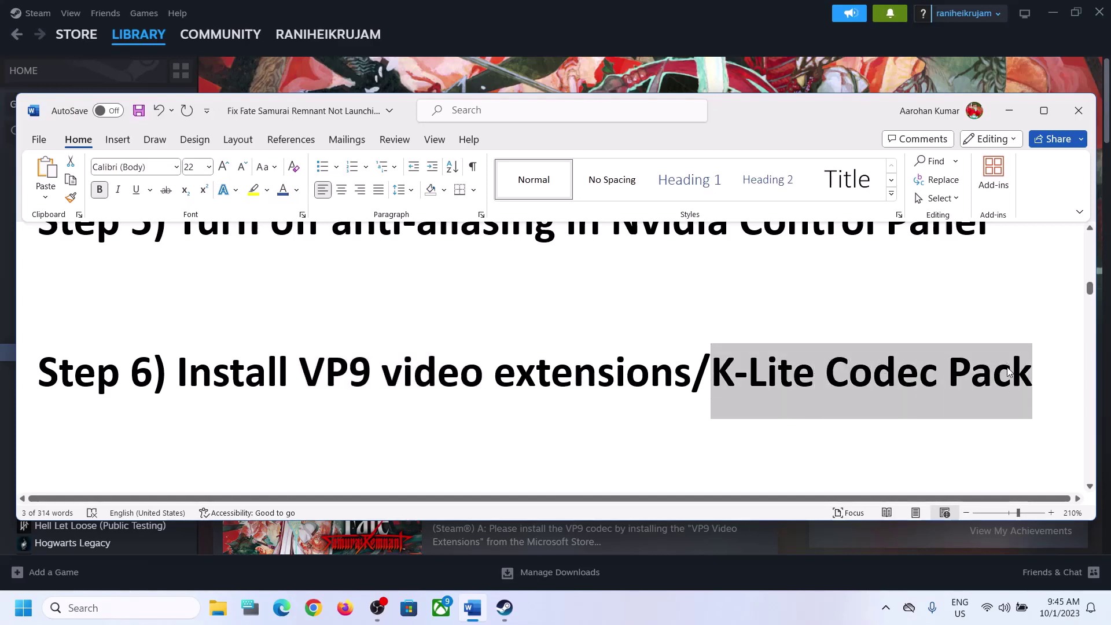
pyautogui.click(313, 608)
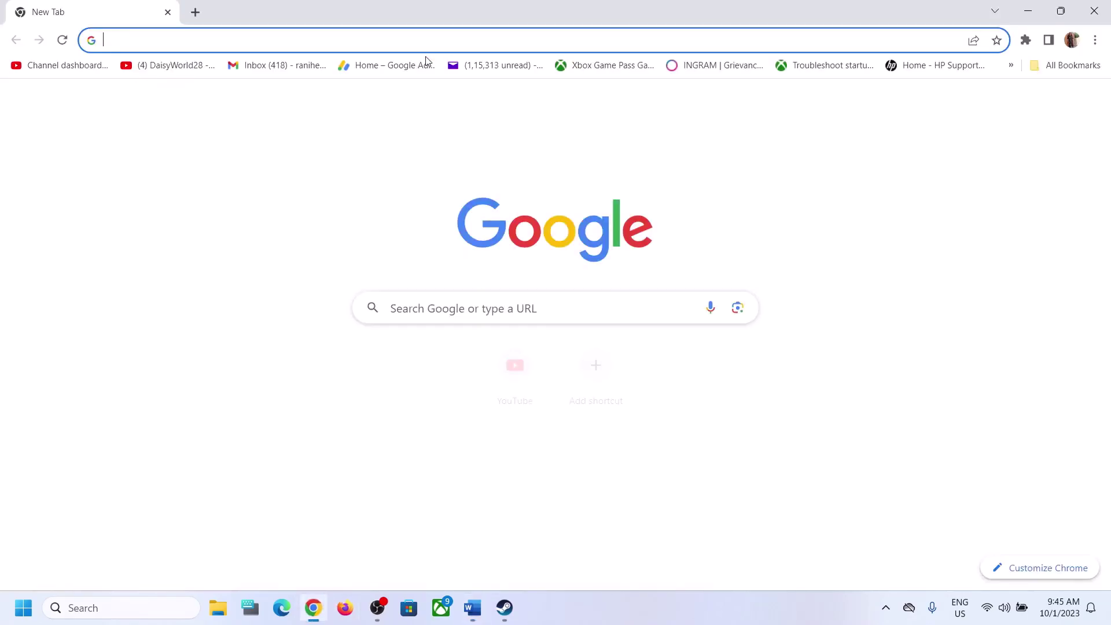
pyautogui.hotkey('ctrl', 'v')
pyautogui.press('Return')
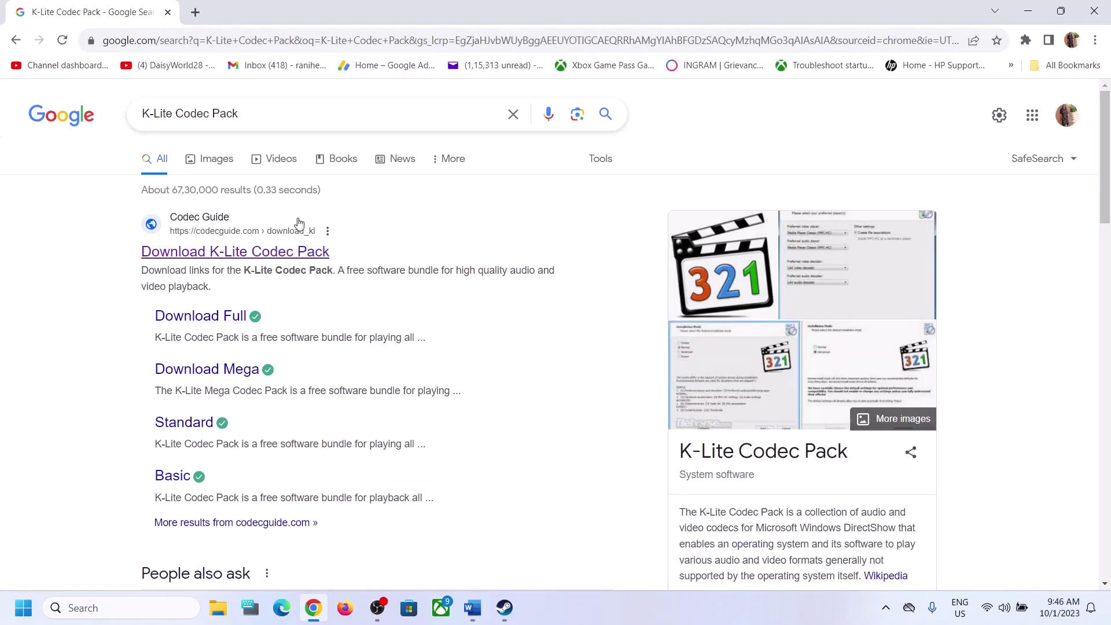
pyautogui.click(315, 251)
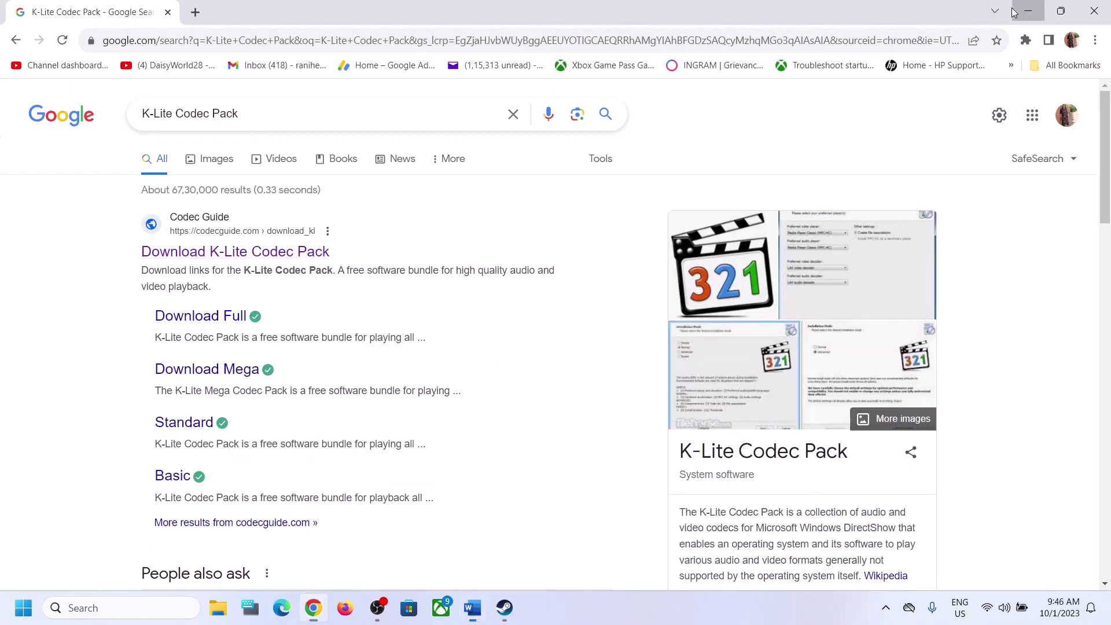
pyautogui.click(1014, 12)
# - Highlight "Change Windows screen resolution," in Step 7 of the Word guide, and view the display resolution options in Windows Settings
pyautogui.scroll(-4, 434, 323)
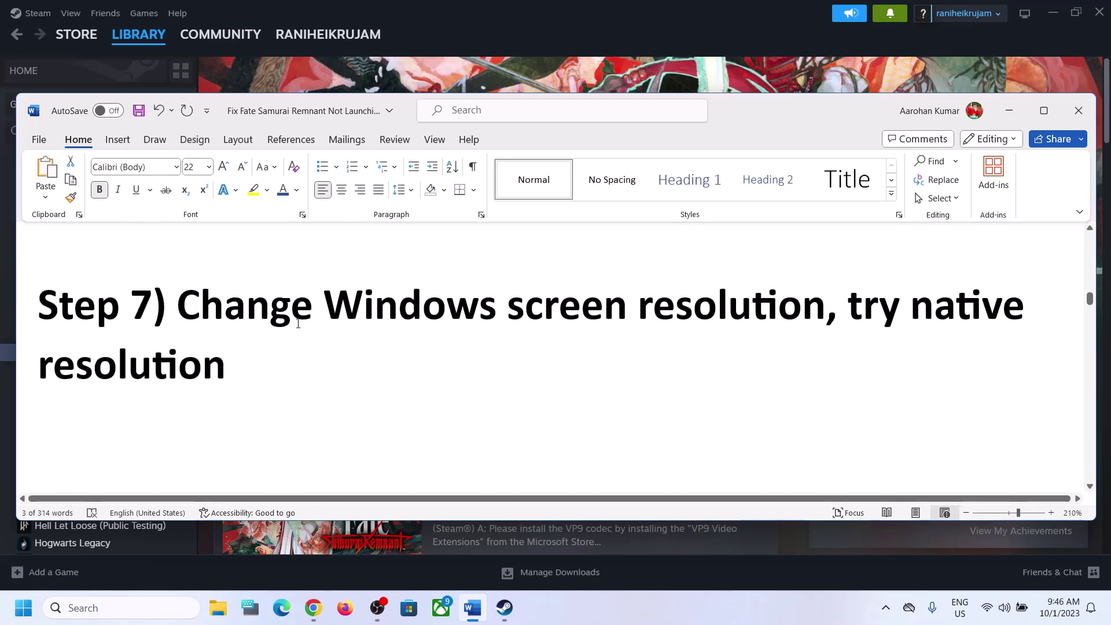
pyautogui.moveTo(202, 309); pyautogui.dragTo(838, 324)
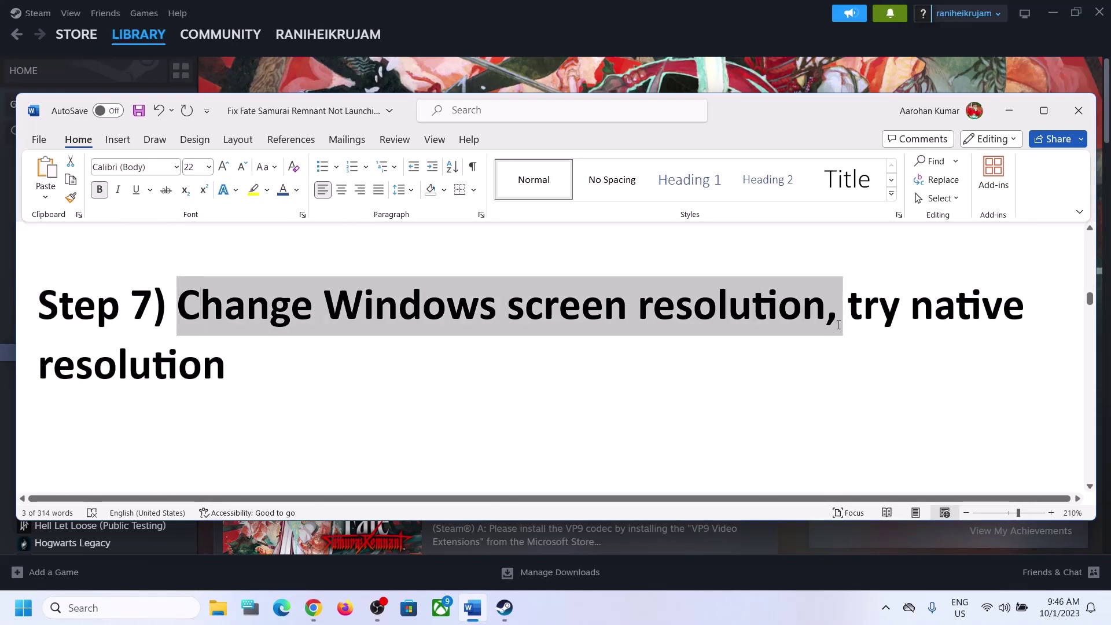
pyautogui.press('super+i')
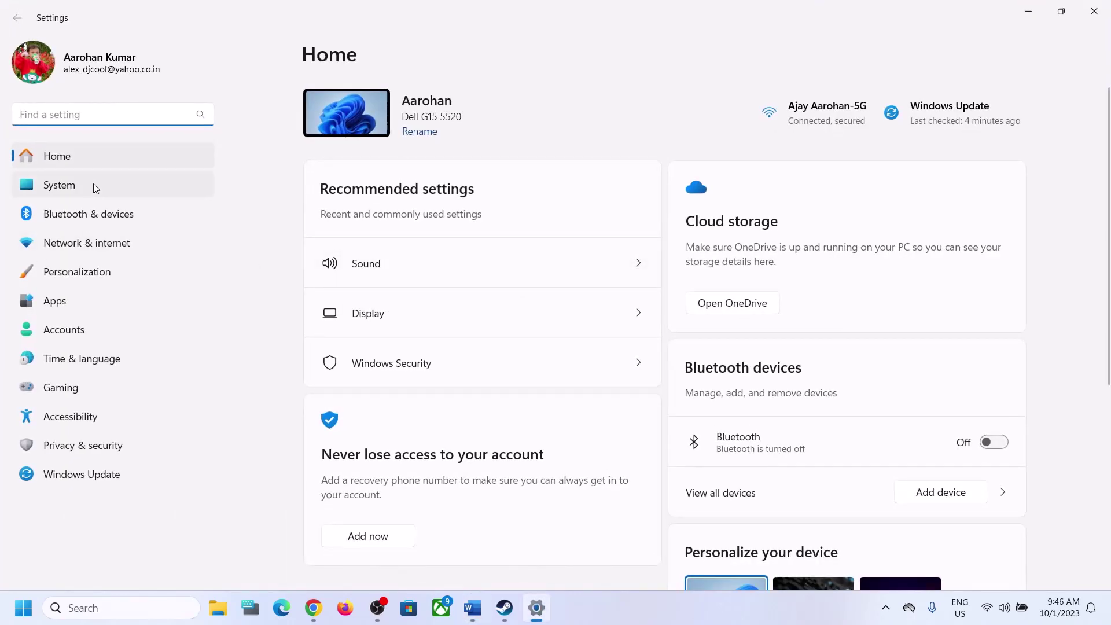
pyautogui.click(95, 187)
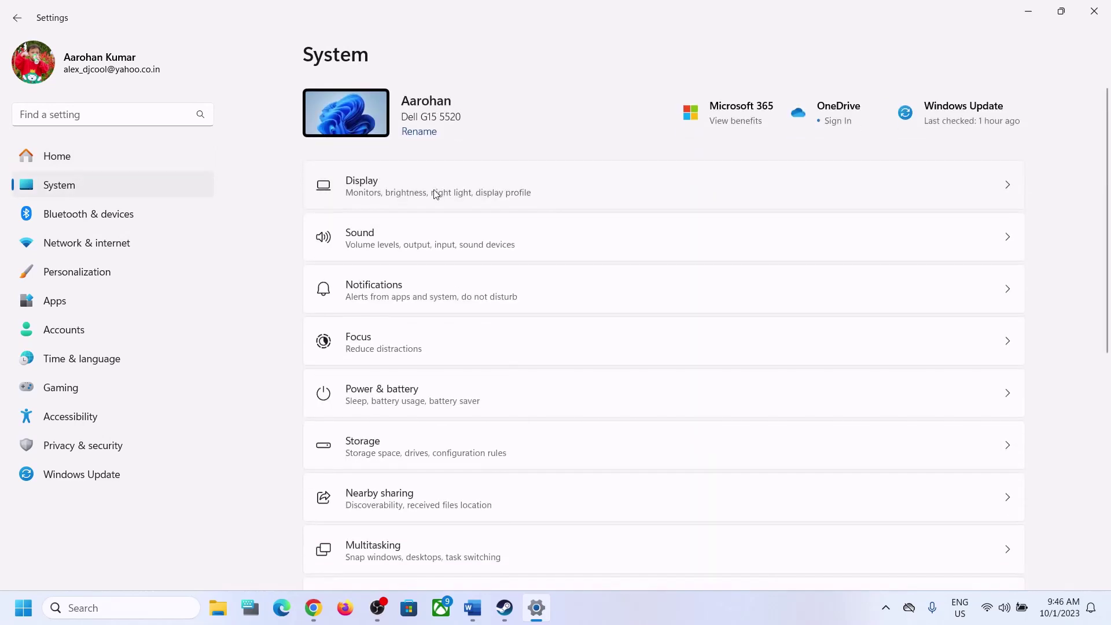
pyautogui.click(407, 195)
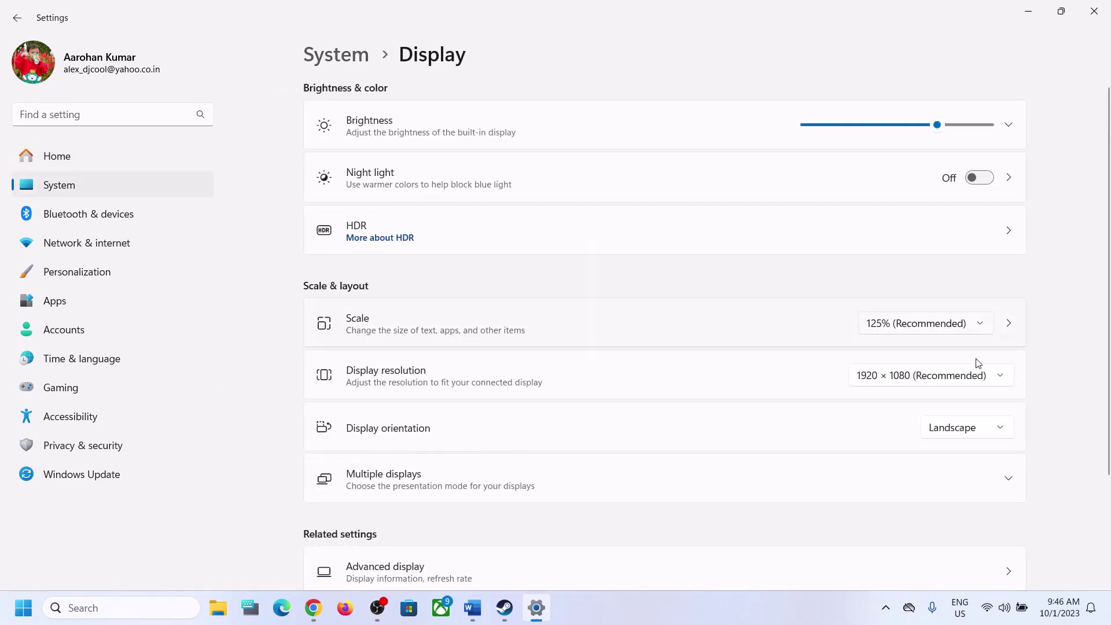
pyautogui.click(937, 381)
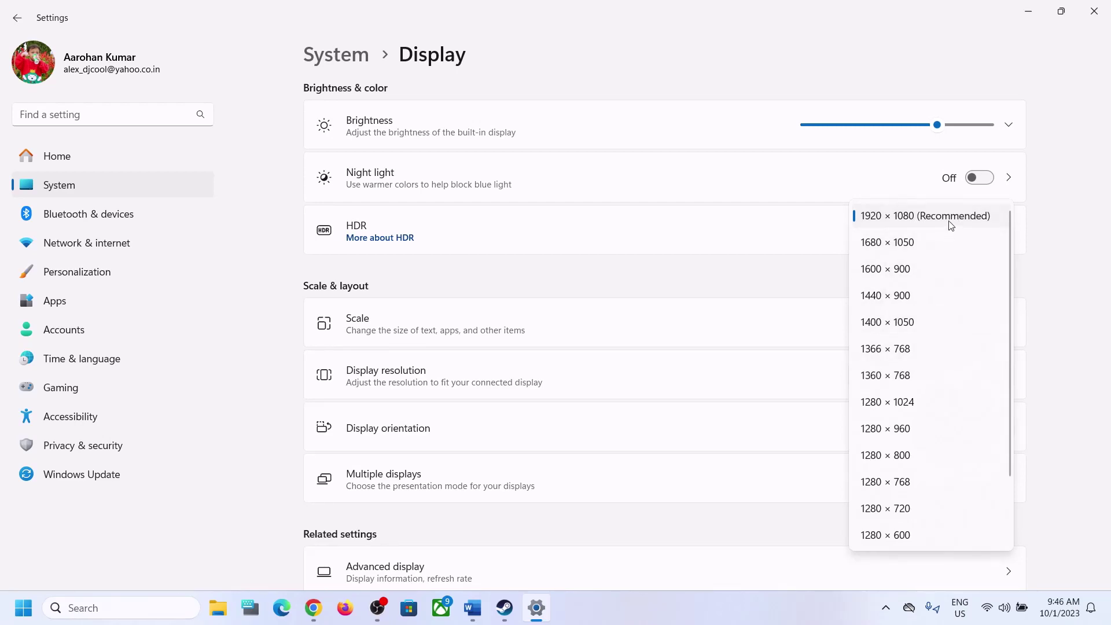
pyautogui.click(1071, 247)
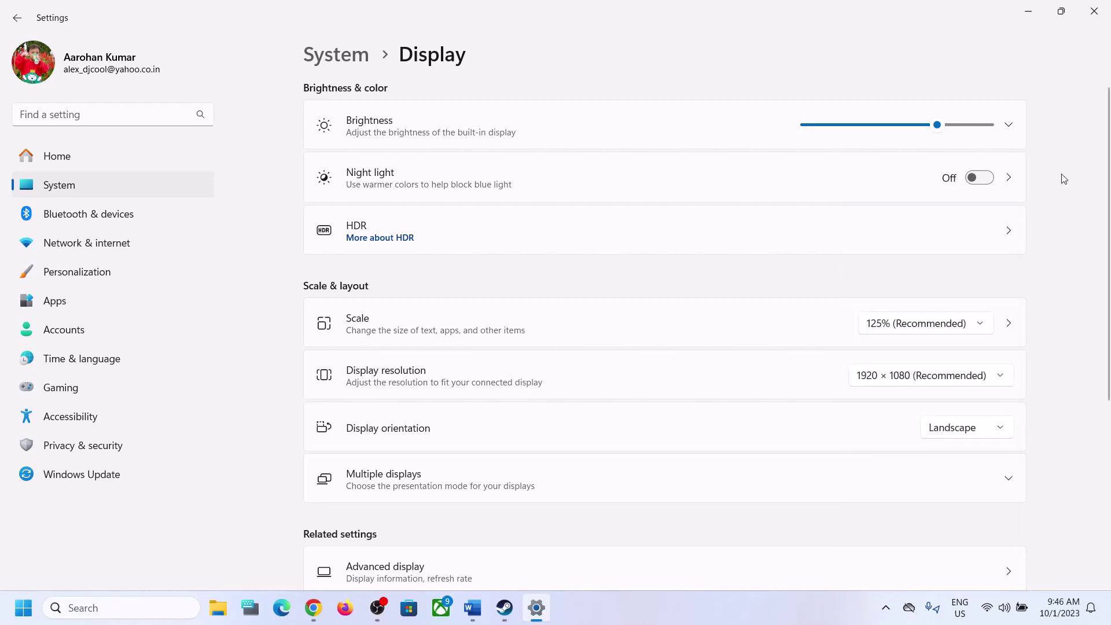
pyautogui.click(1080, 20)
# - Highlight "Disable Steam cloud" in the Step 8 heading of the guide and minimize Word
pyautogui.scroll(-3, 269, 399)
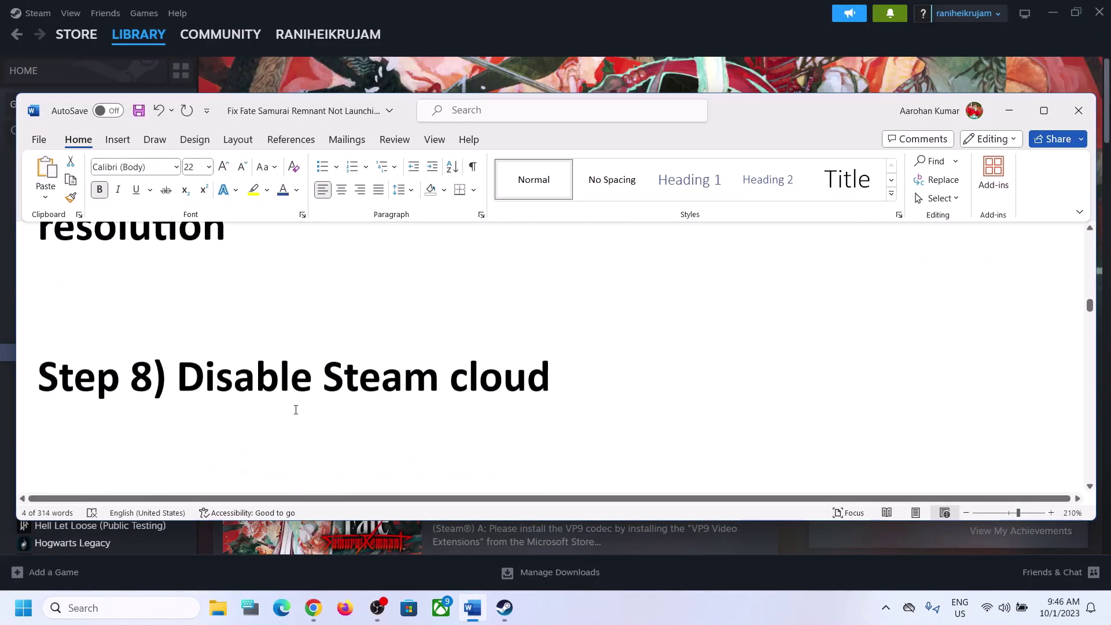
pyautogui.moveTo(234, 371); pyautogui.dragTo(556, 373)
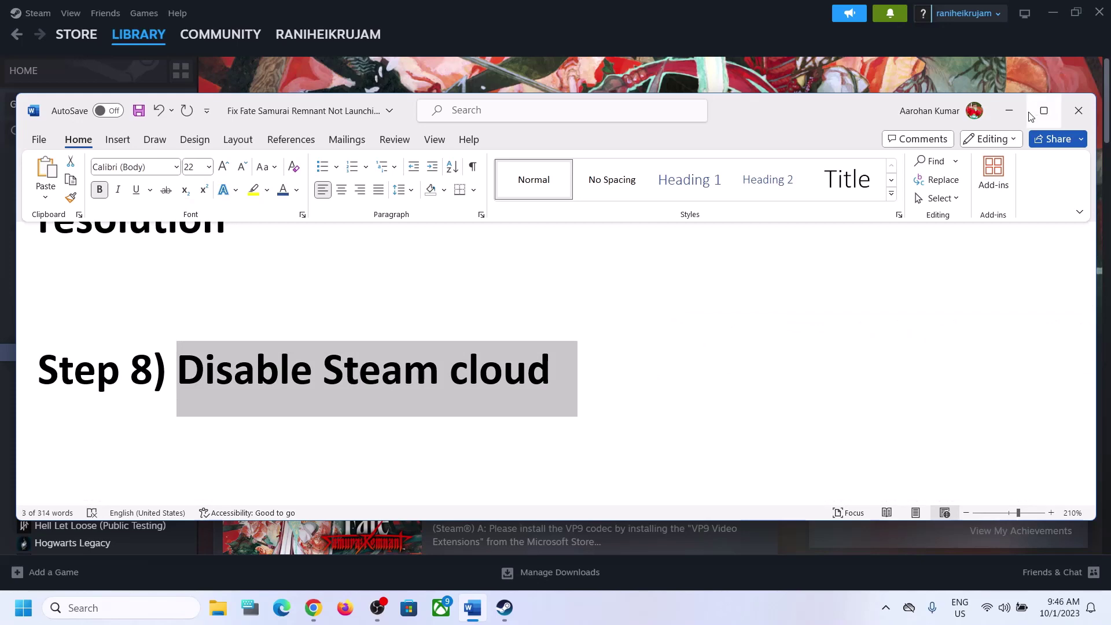
pyautogui.click(1010, 111)
# - Turn off Steam Cloud saves and the in-game Steam Overlay in the Fate/Samurai Remnant properties
pyautogui.rightClick(74, 360)
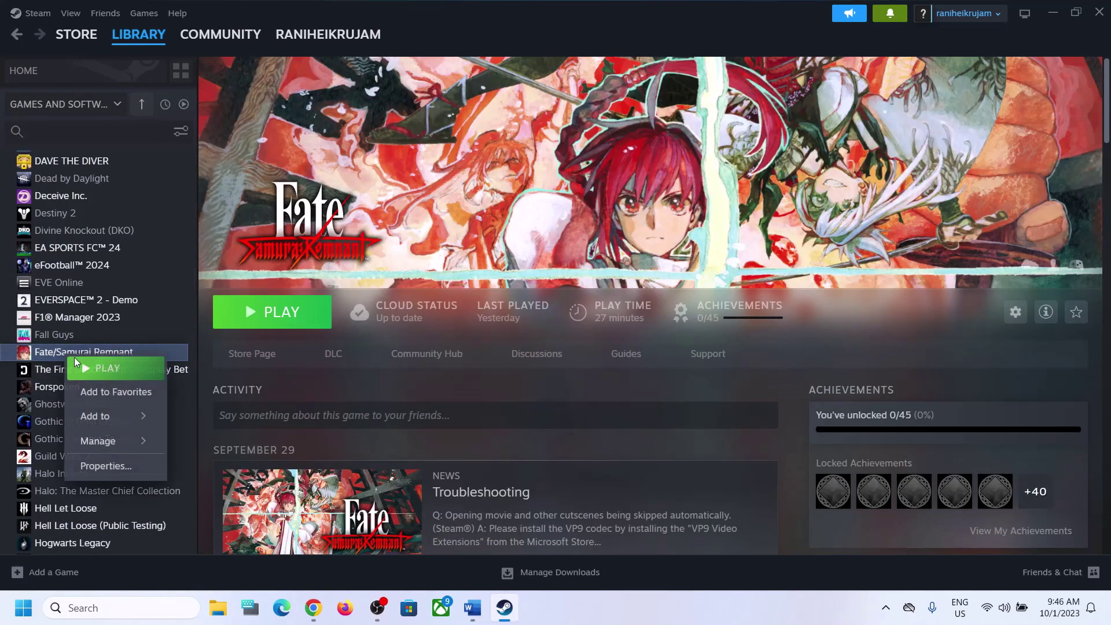
pyautogui.click(103, 466)
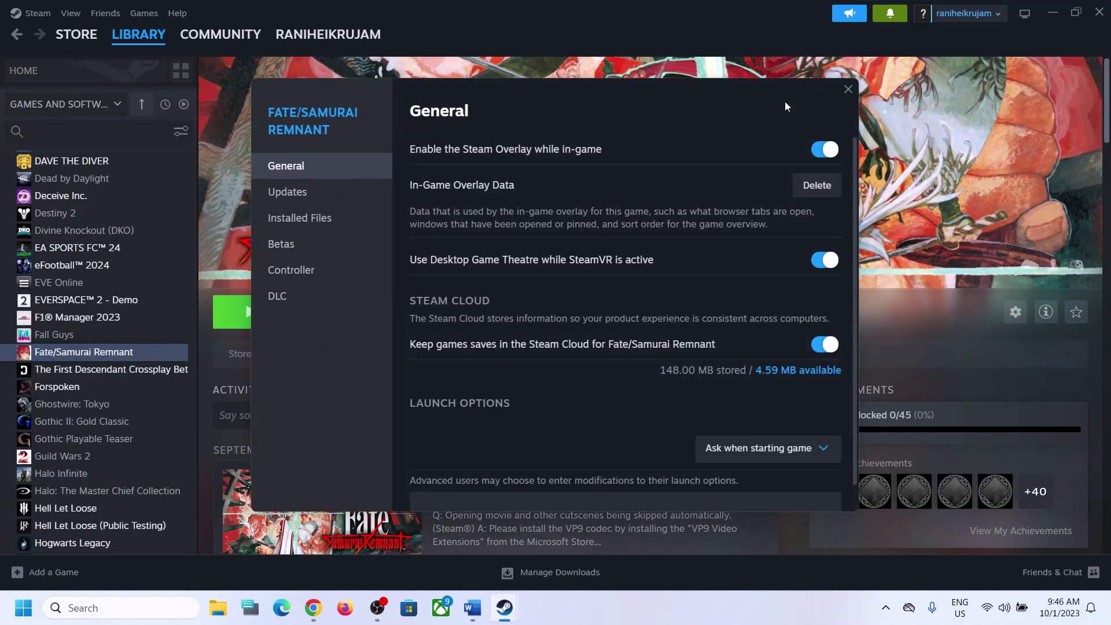
pyautogui.click(822, 344)
pyautogui.click(810, 144)
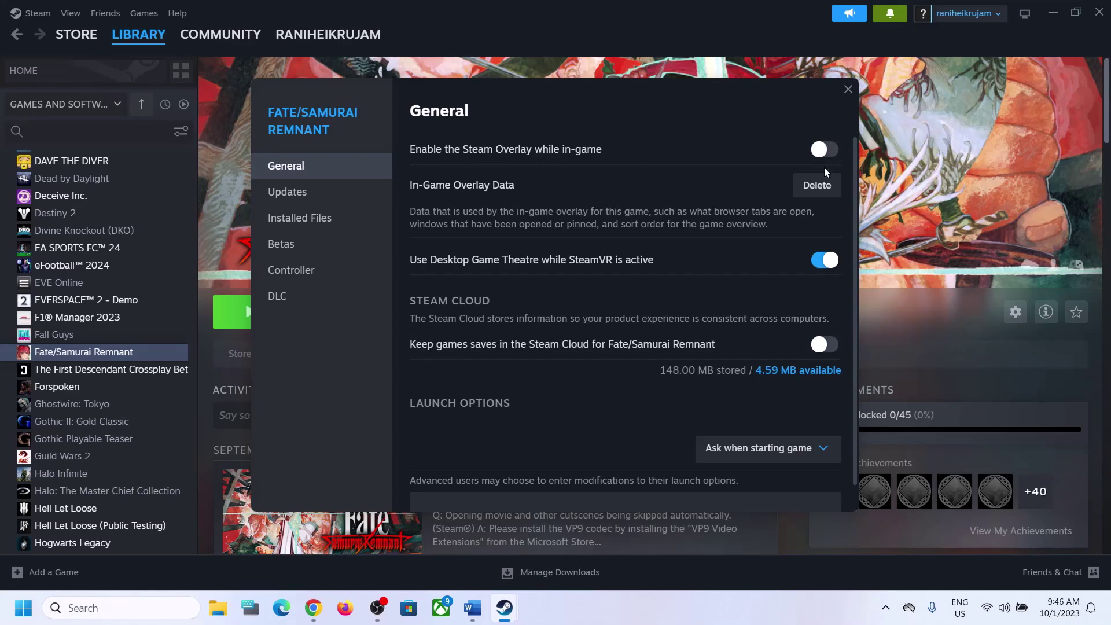
pyautogui.click(847, 91)
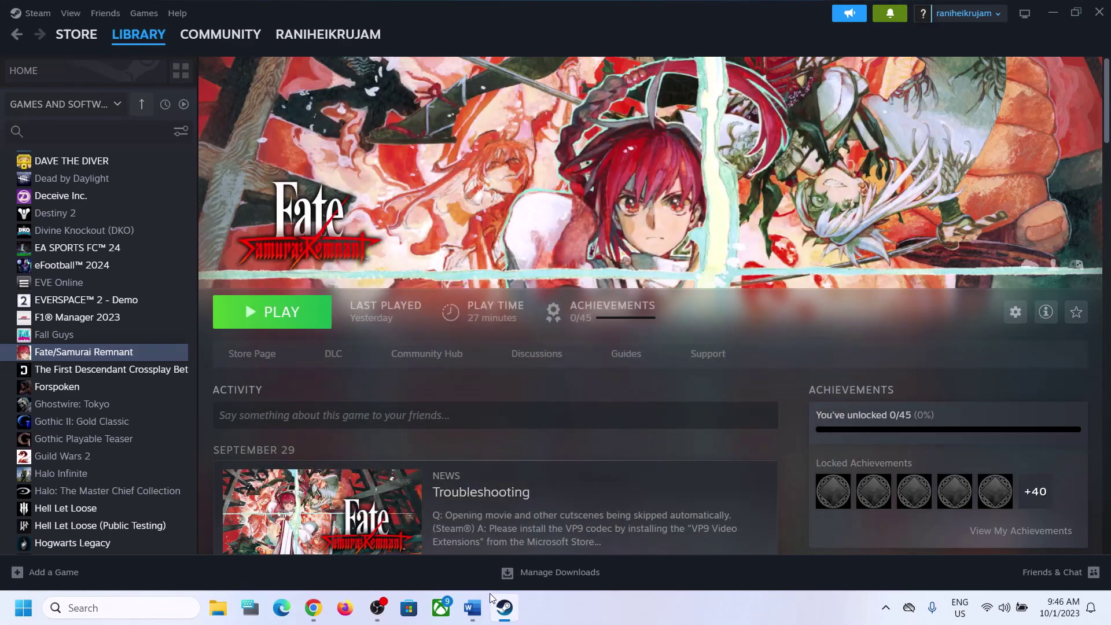
# - Switch to the Word guide, highlight the Step 9 instruction on closing OneDrive, Google Drive or other cloud save apps, and minimize Word
pyautogui.click(472, 607)
pyautogui.scroll(-4, 341, 366)
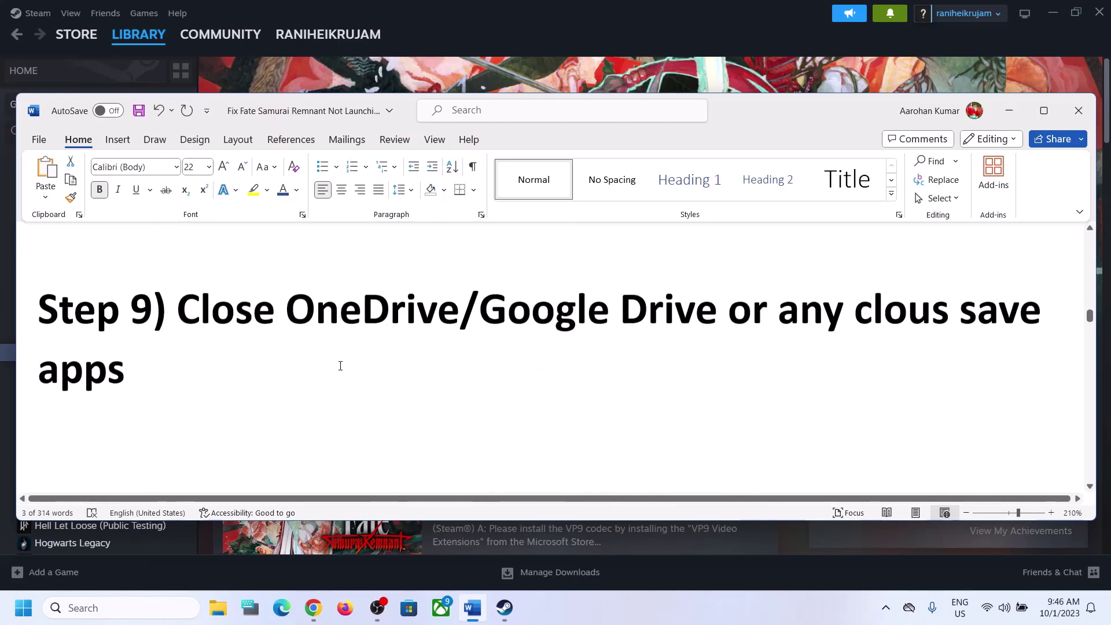
pyautogui.moveTo(205, 313); pyautogui.dragTo(928, 380)
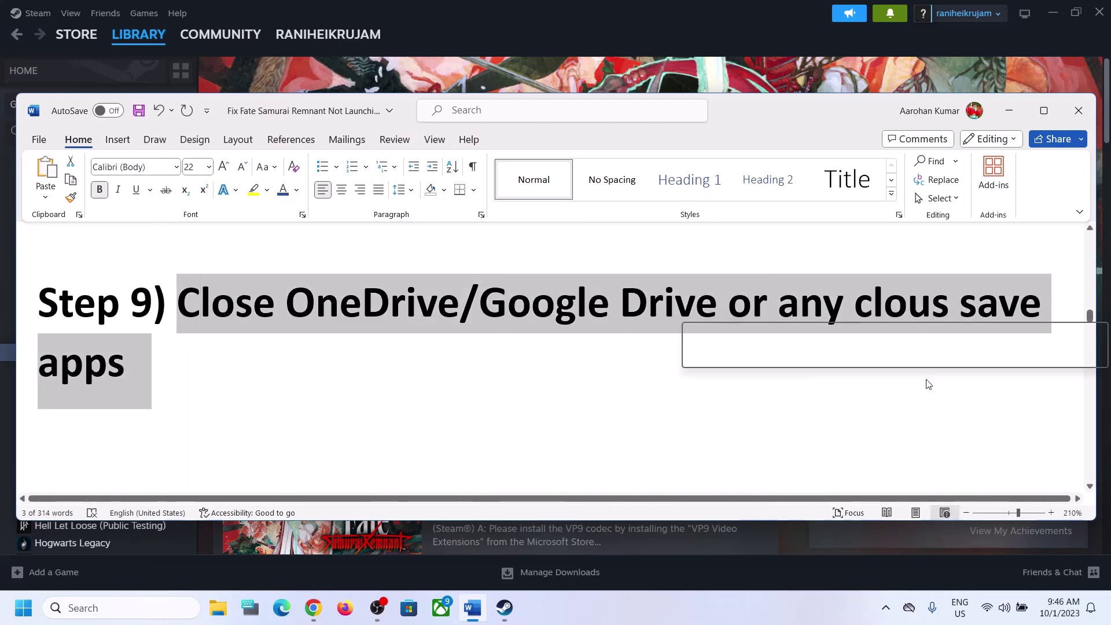
pyautogui.click(1019, 114)
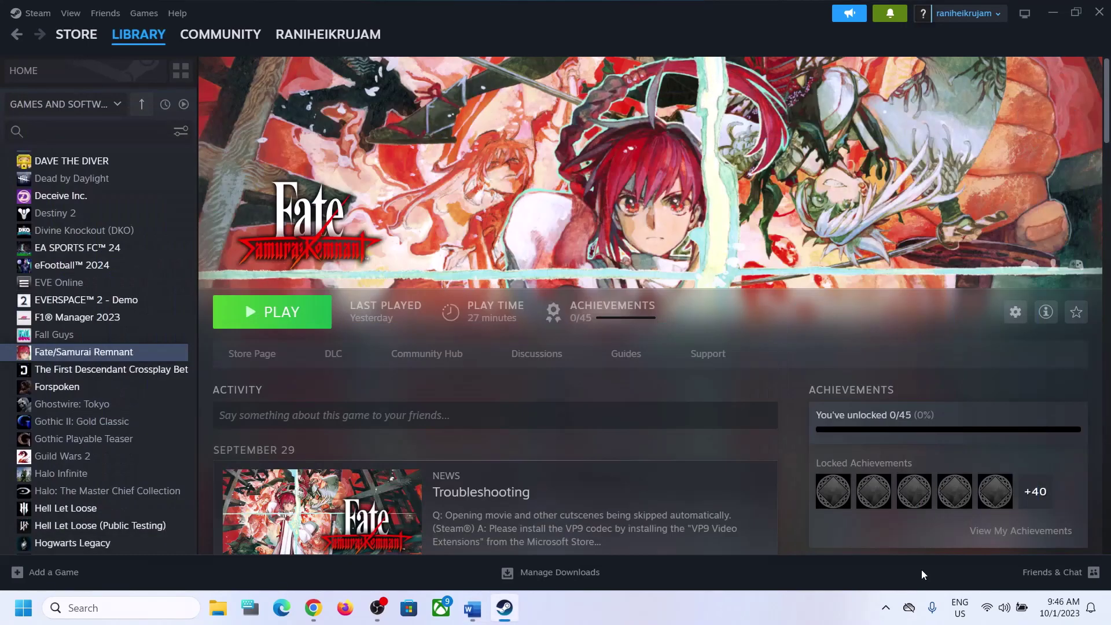
# - Quit OneDrive from the system tray and confirm closing it
pyautogui.click(886, 609)
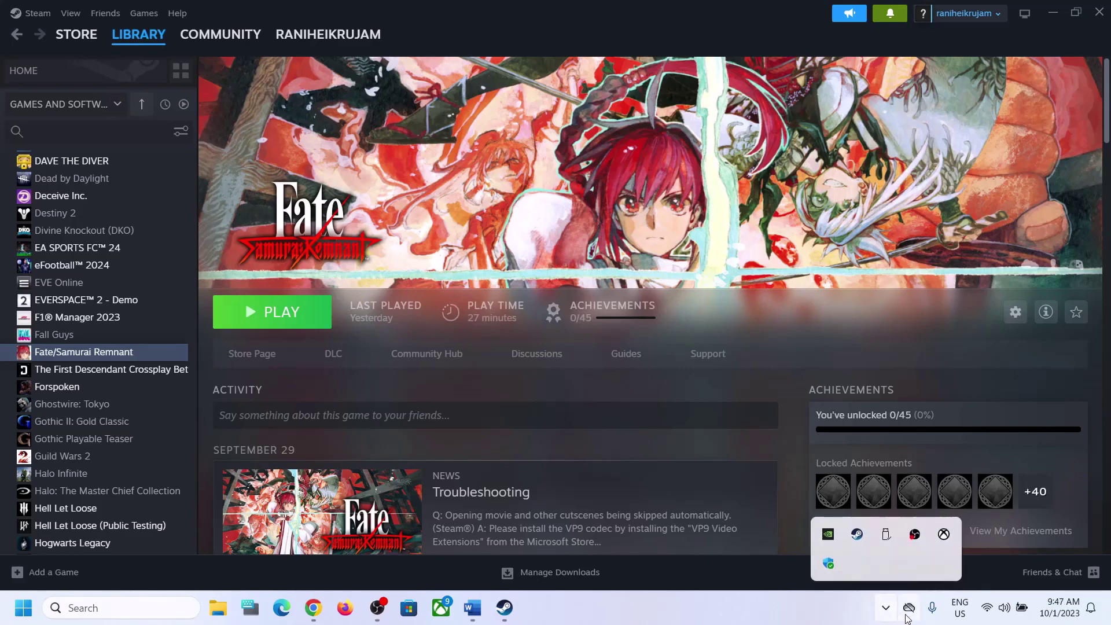
pyautogui.rightClick(909, 608)
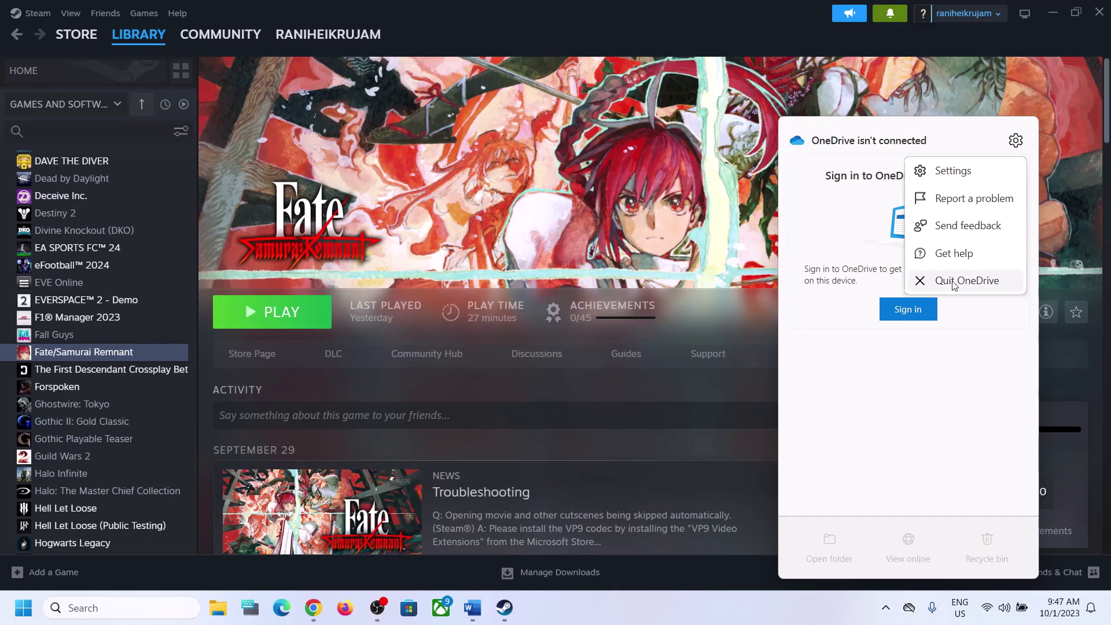
pyautogui.click(967, 280)
pyautogui.click(603, 317)
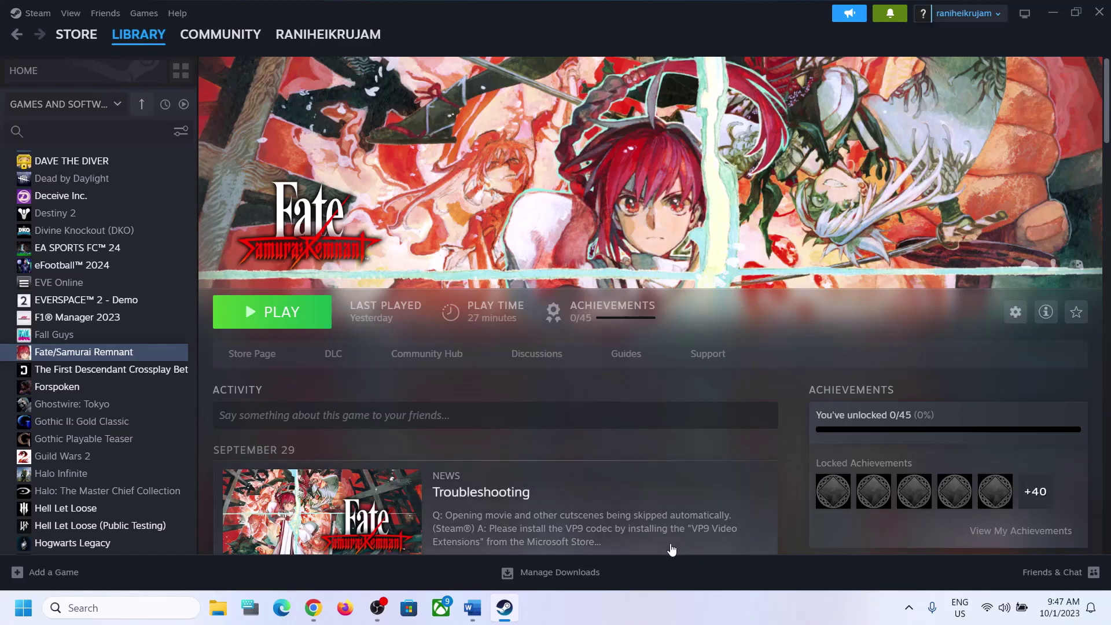
# - Return to the Word guide, highlight the antivirus instruction and "Windows Security" in the Step 10 heading, and minimize Word
pyautogui.click(473, 608)
pyautogui.scroll(-3, 375, 374)
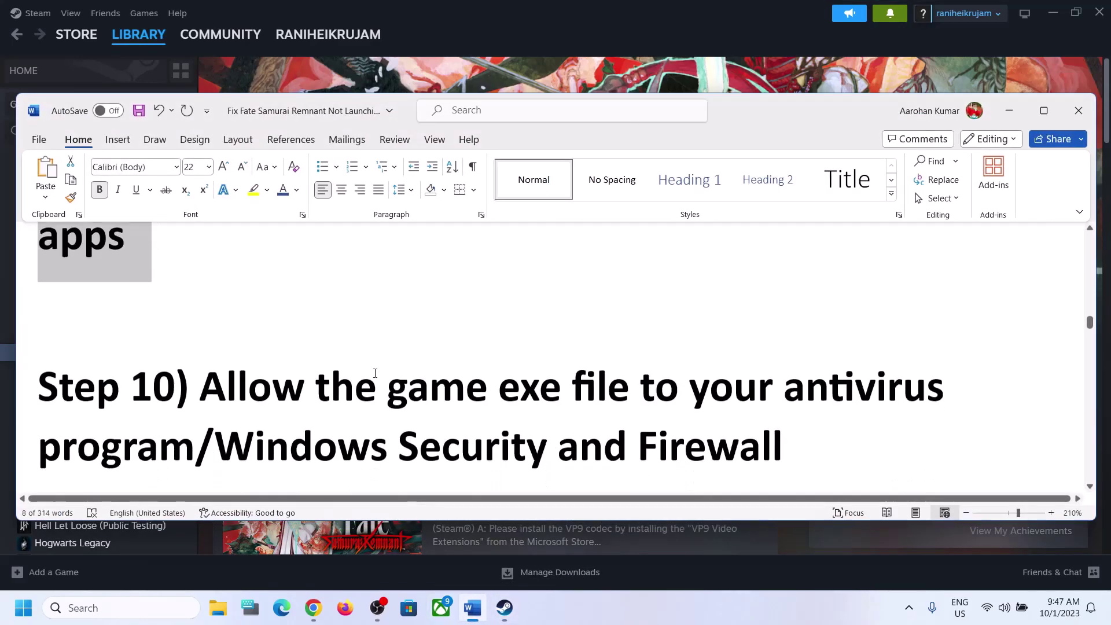
pyautogui.scroll(-2, 375, 374)
pyautogui.moveTo(200, 296); pyautogui.dragTo(955, 296)
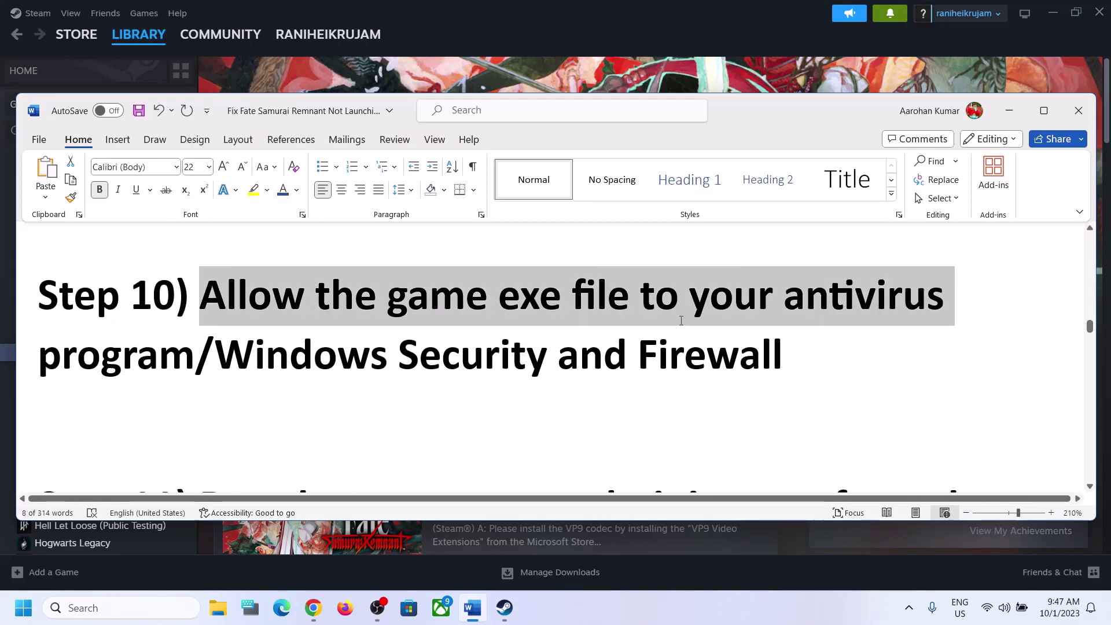
pyautogui.moveTo(681, 320); pyautogui.dragTo(196, 371)
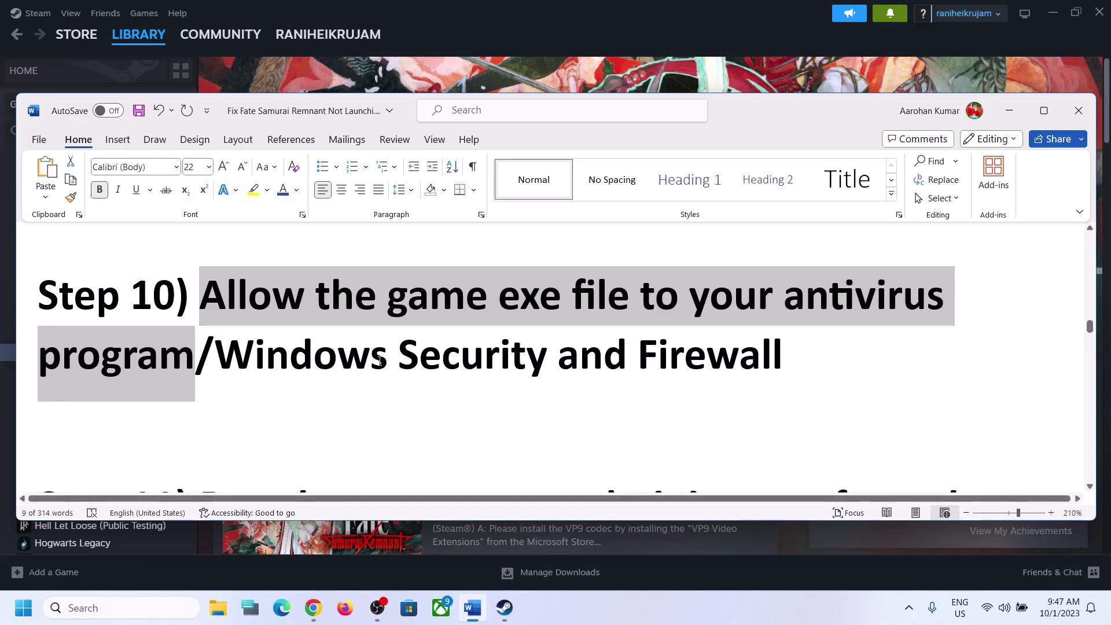
pyautogui.moveTo(216, 354); pyautogui.dragTo(548, 356)
pyautogui.click(1010, 110)
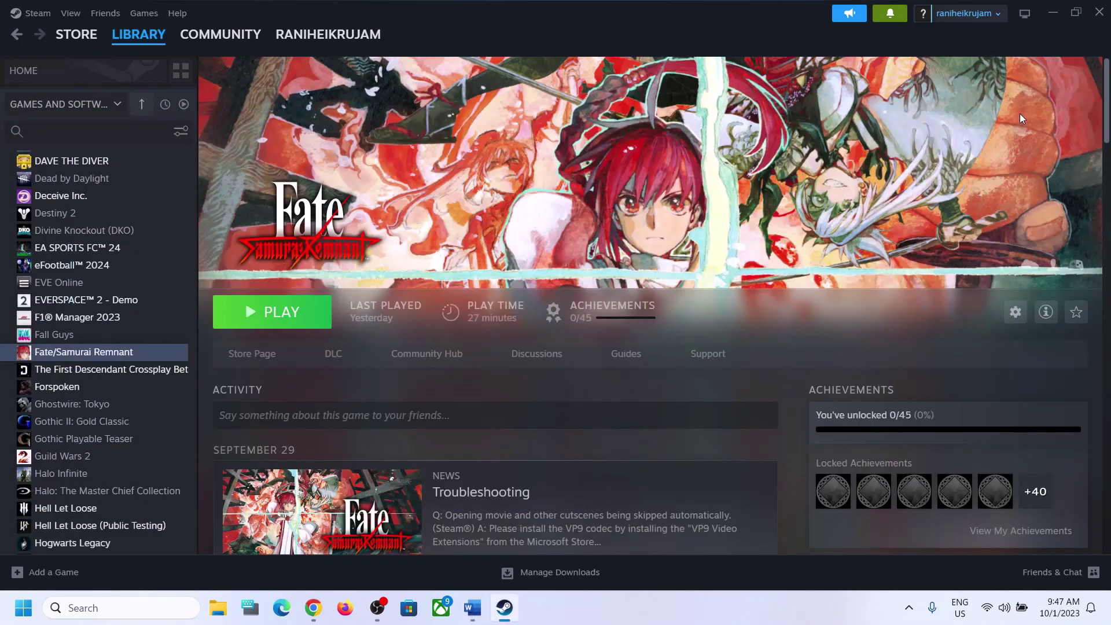
# - Open the Virus & threat protection page of Windows Security through the Privacy & security section of Windows Settings
pyautogui.press('super+i')
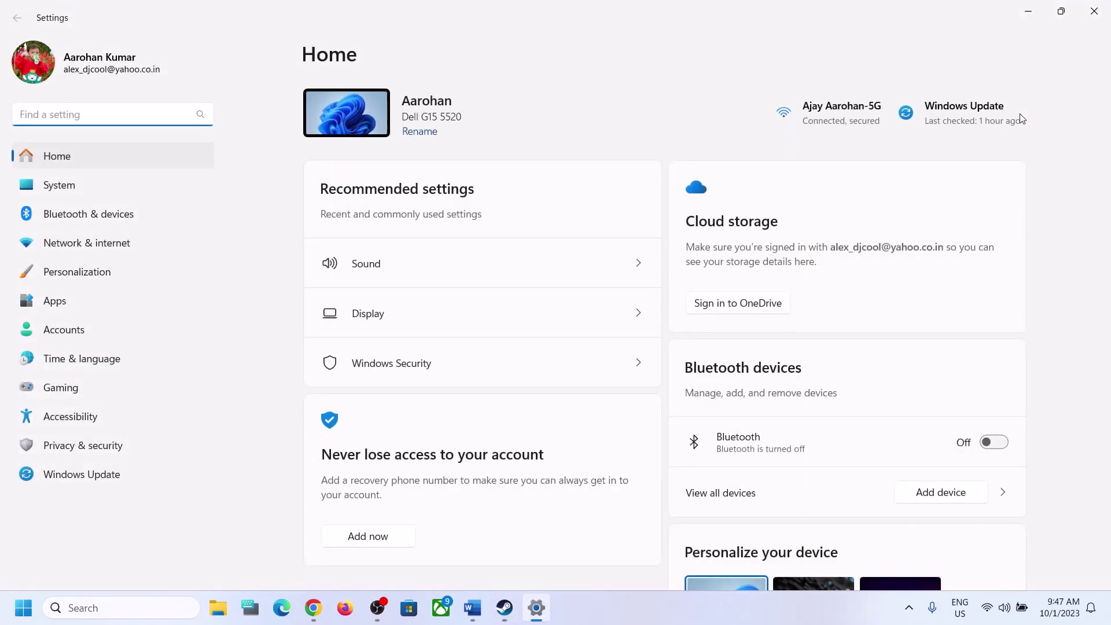
pyautogui.click(63, 448)
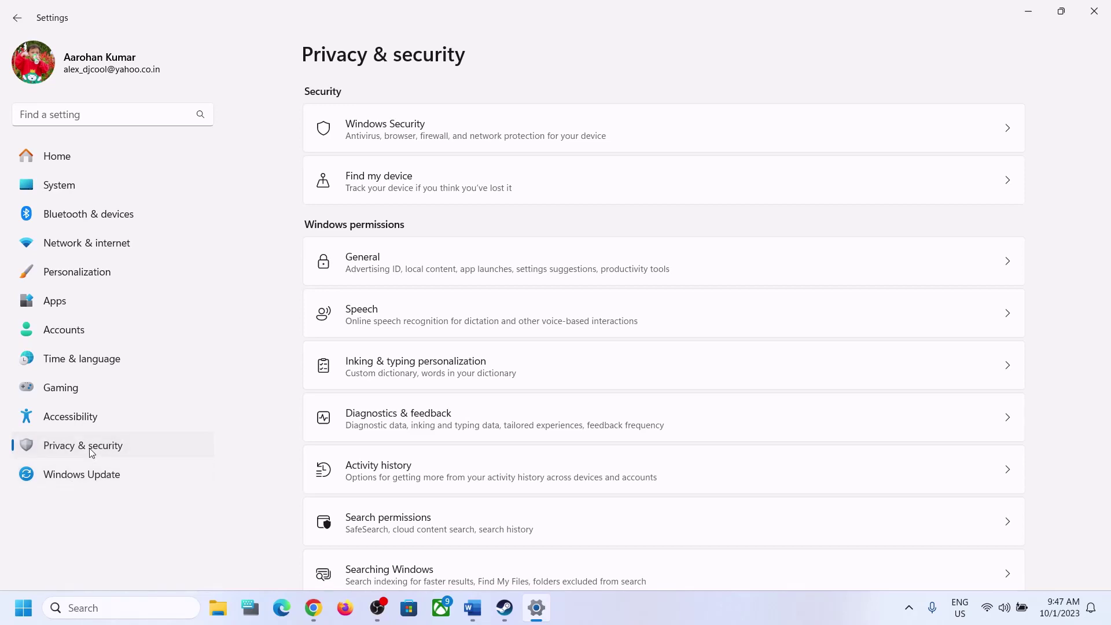
pyautogui.click(418, 133)
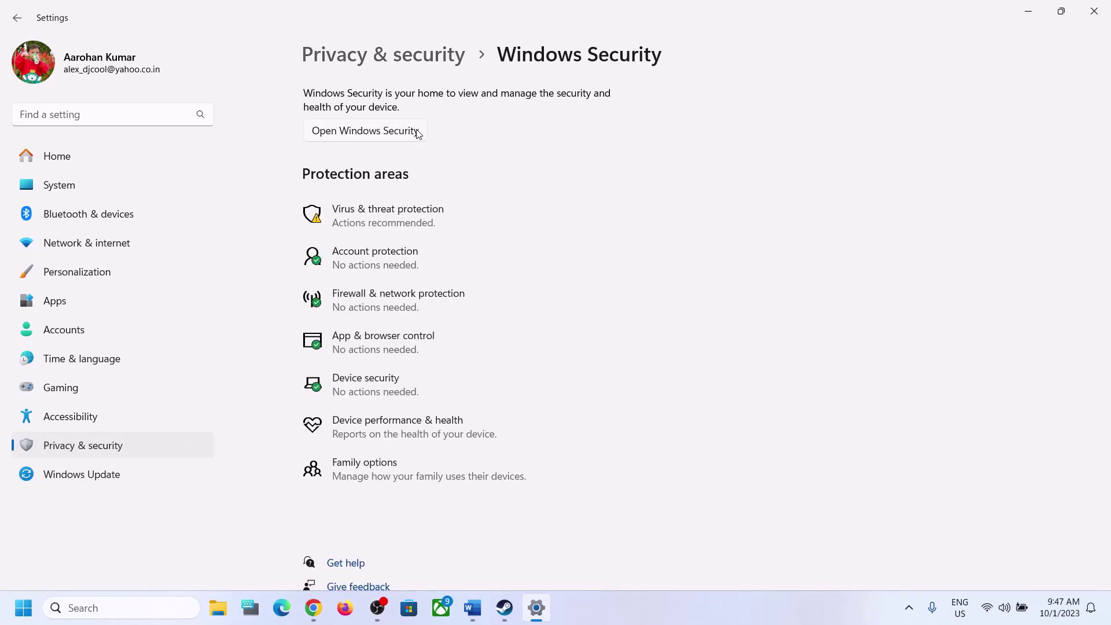
pyautogui.click(387, 220)
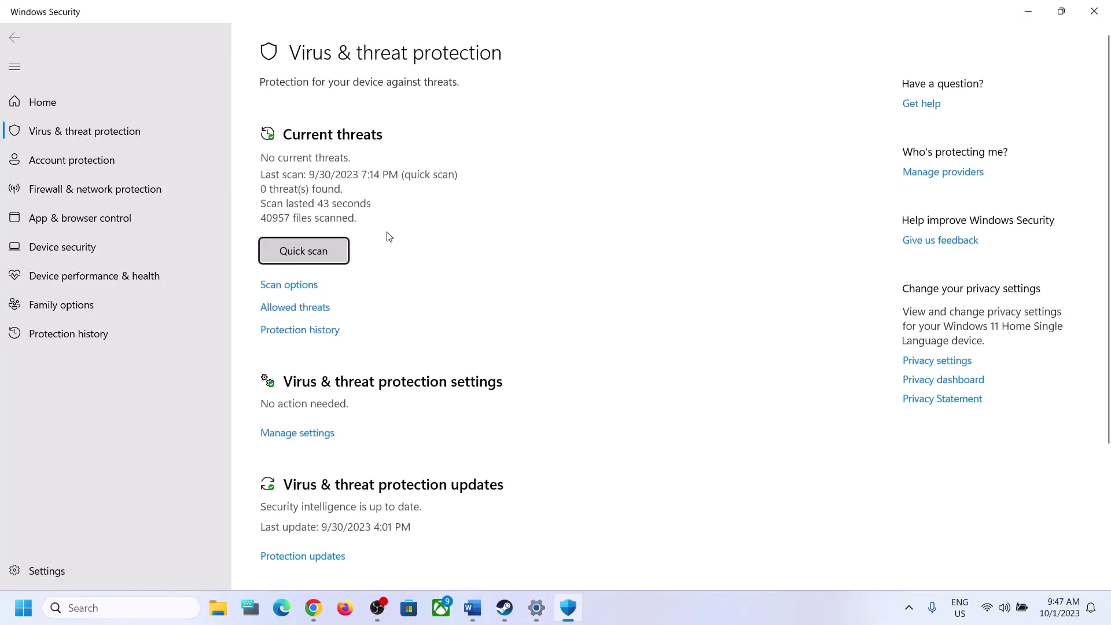
# - Dismiss the OneDrive setup suggestion under Ransomware protection and open the list of apps allowed through Controlled folder access
pyautogui.scroll(-2, 395, 272)
pyautogui.scroll(-3, 395, 273)
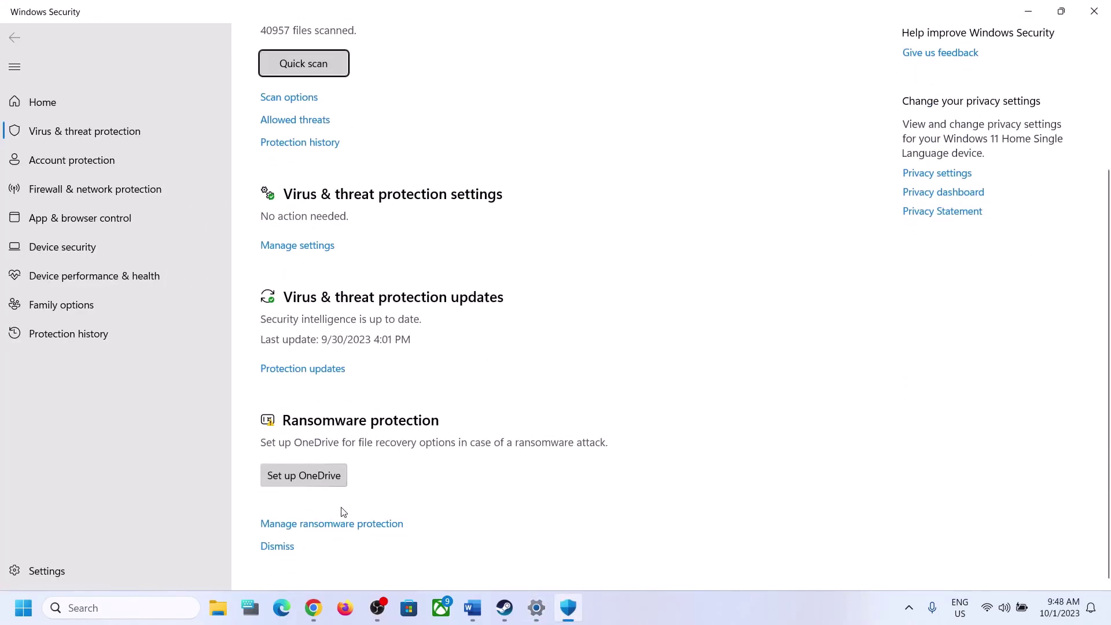
pyautogui.click(284, 546)
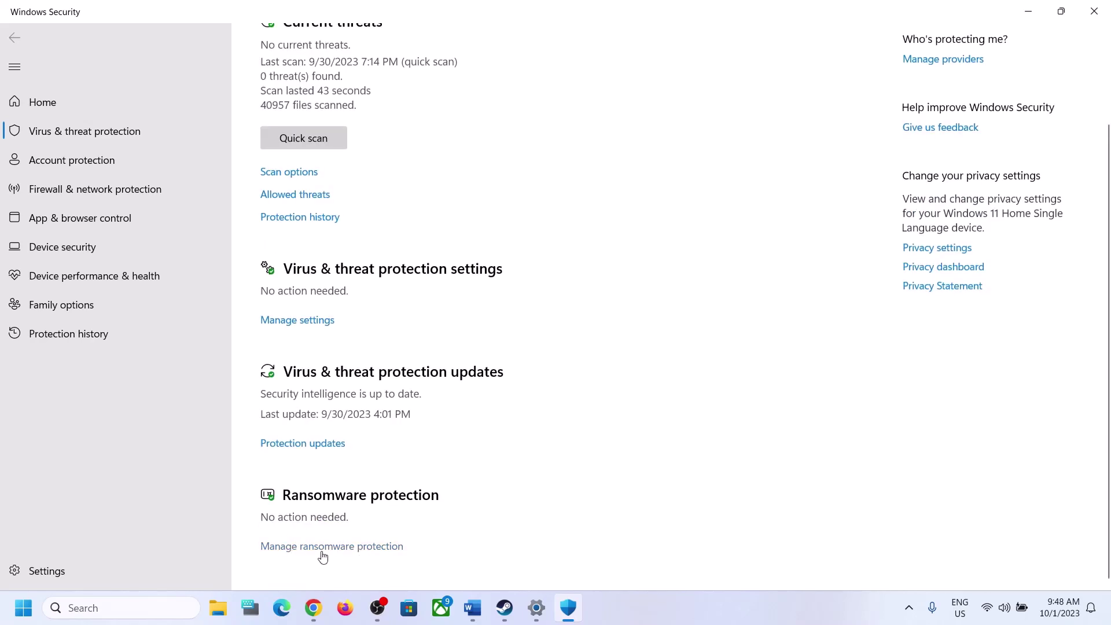
pyautogui.click(340, 547)
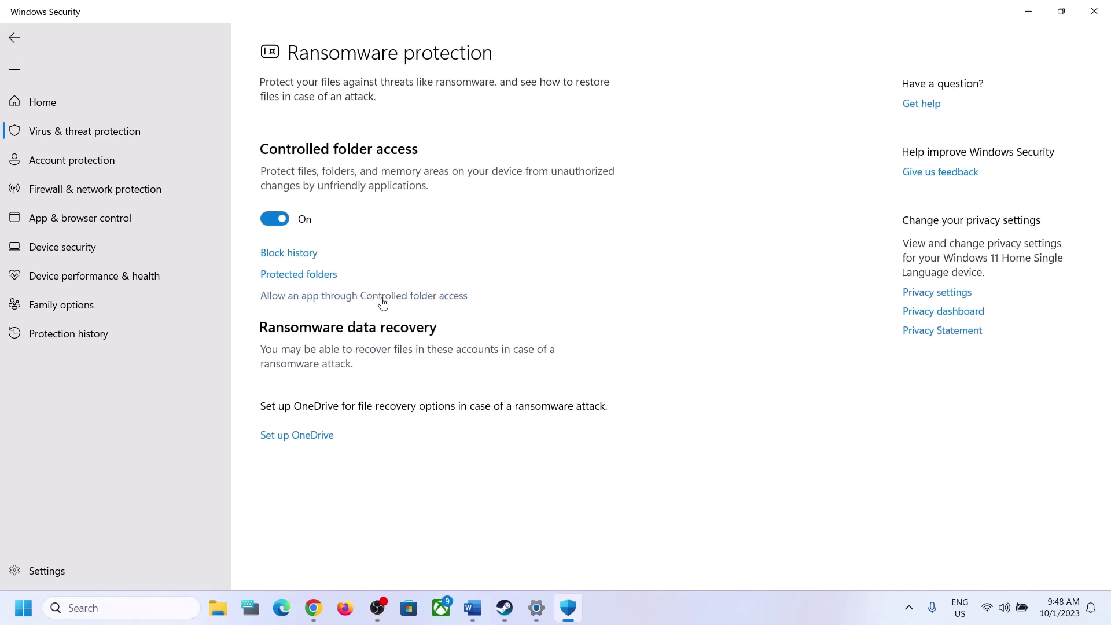
pyautogui.click(382, 298)
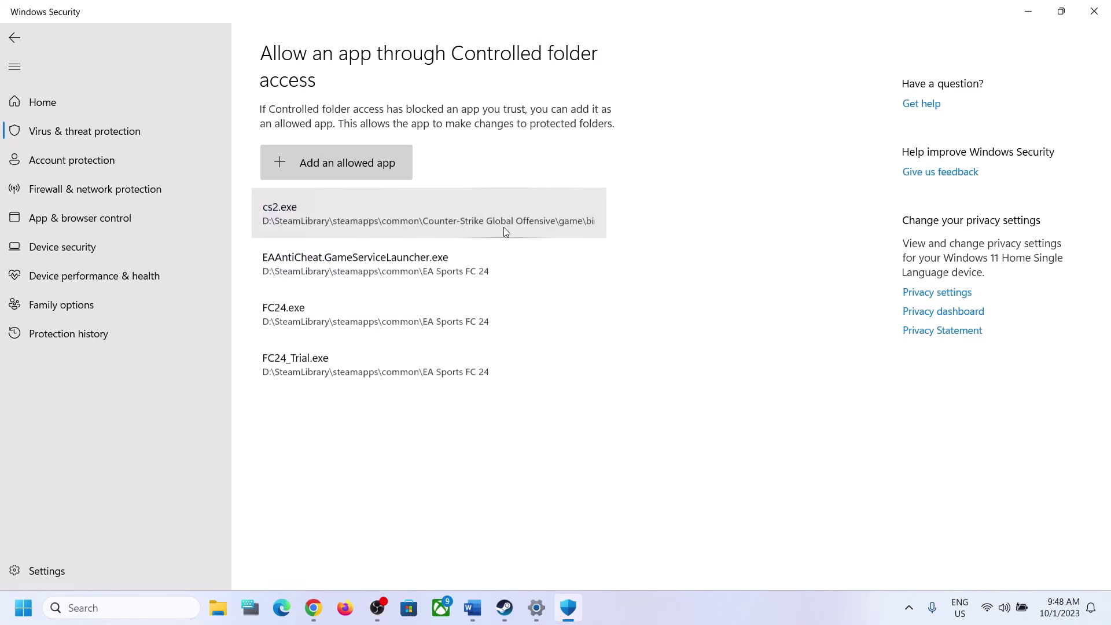
# - Allow the FateSamuraiRemnant application from D:\SteamLibrary\steamapps\common\FateSamuraiRemnant through Controlled folder access
pyautogui.click(357, 171)
pyautogui.click(339, 222)
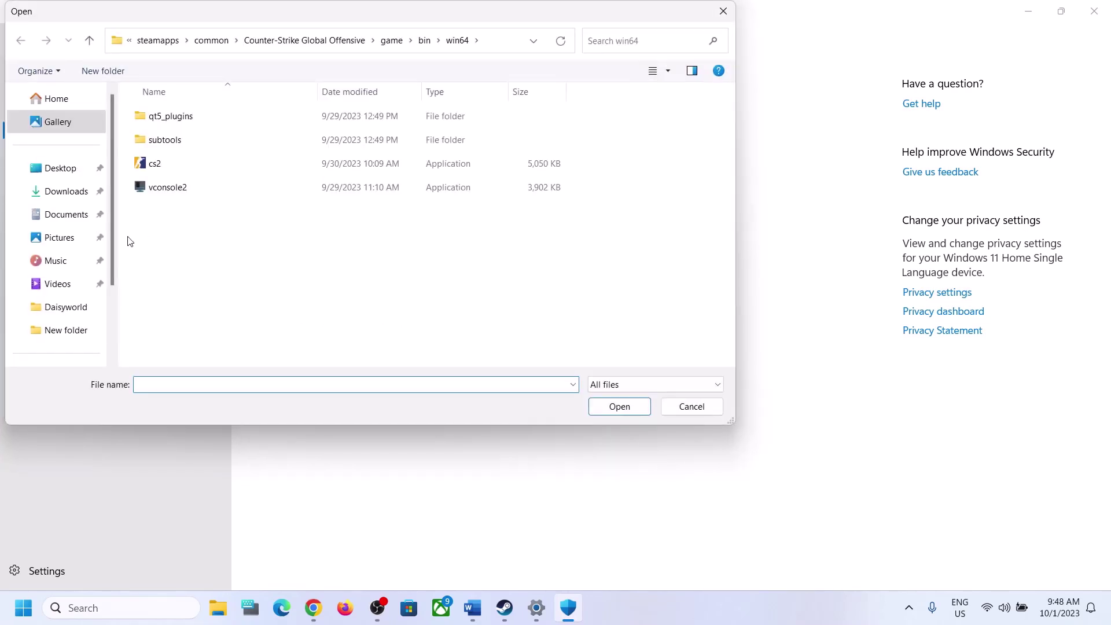
pyautogui.scroll(-2, 75, 241)
pyautogui.click(86, 300)
pyautogui.doubleClick(180, 302)
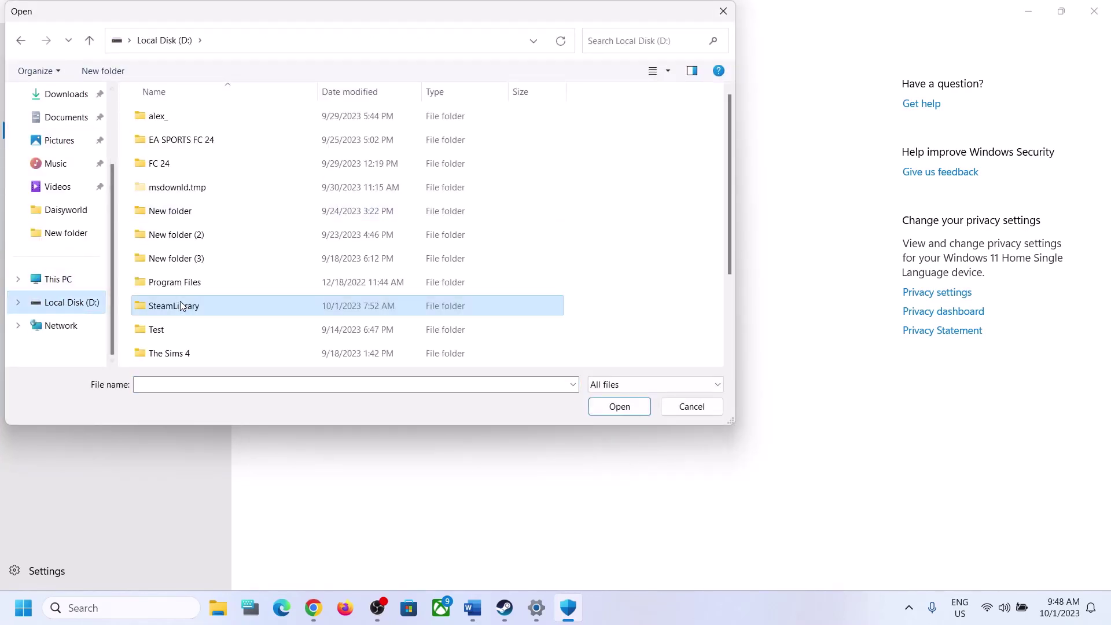
pyautogui.doubleClick(174, 122)
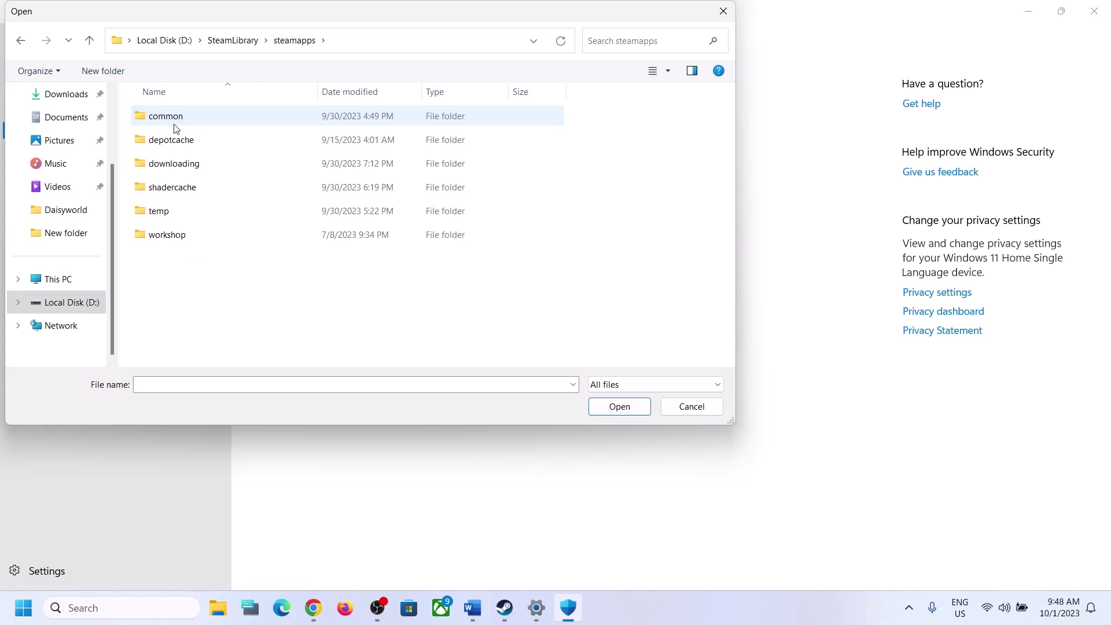
pyautogui.doubleClick(174, 119)
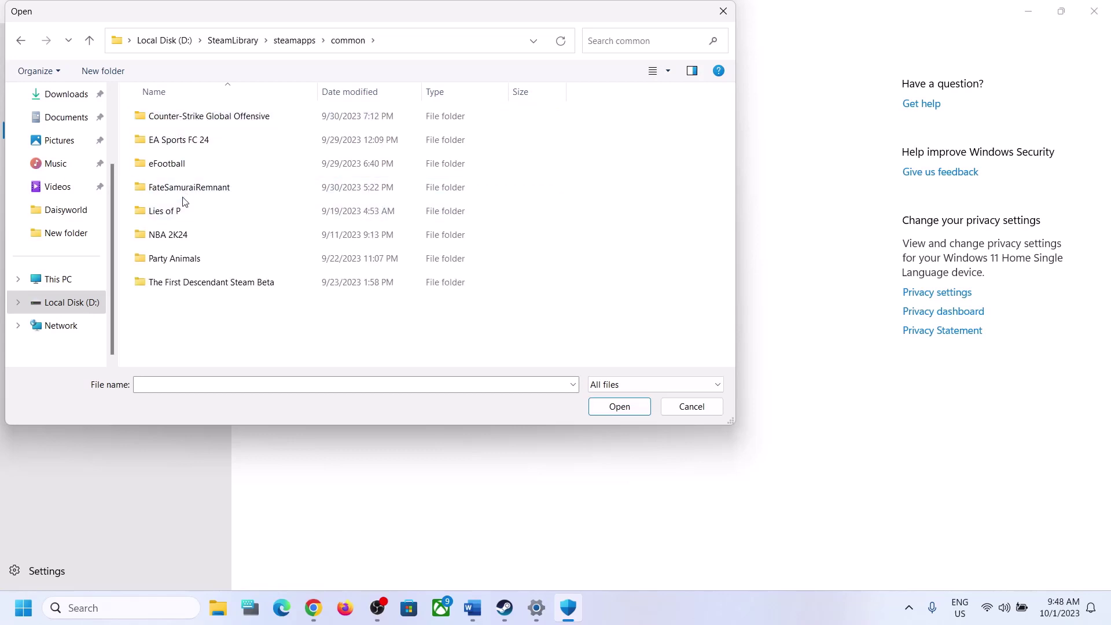
pyautogui.doubleClick(183, 193)
pyautogui.click(198, 166)
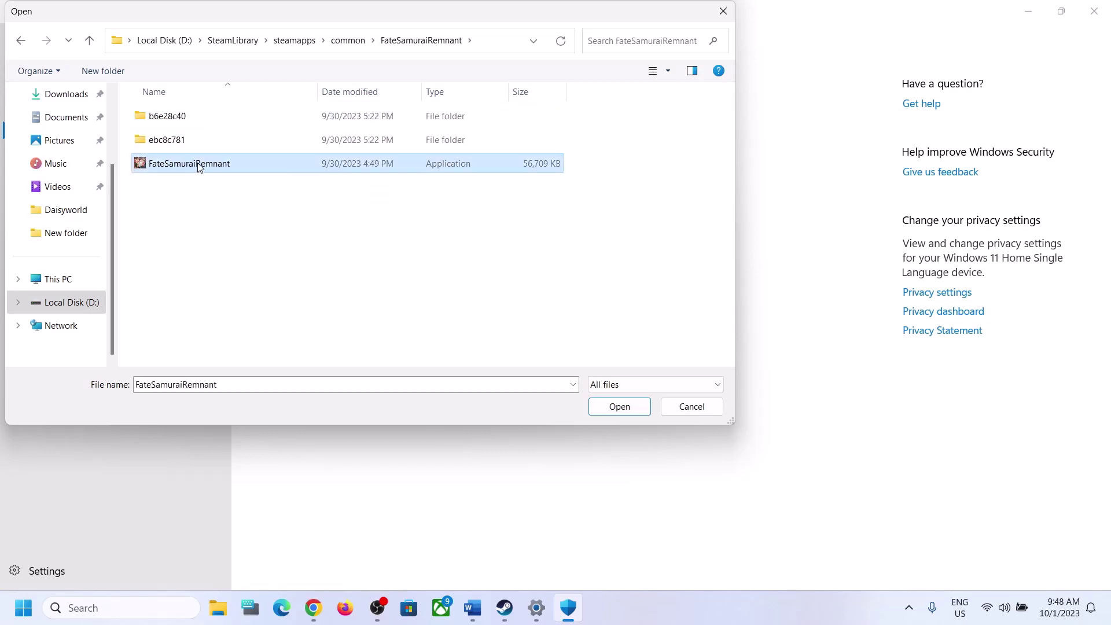
pyautogui.click(639, 408)
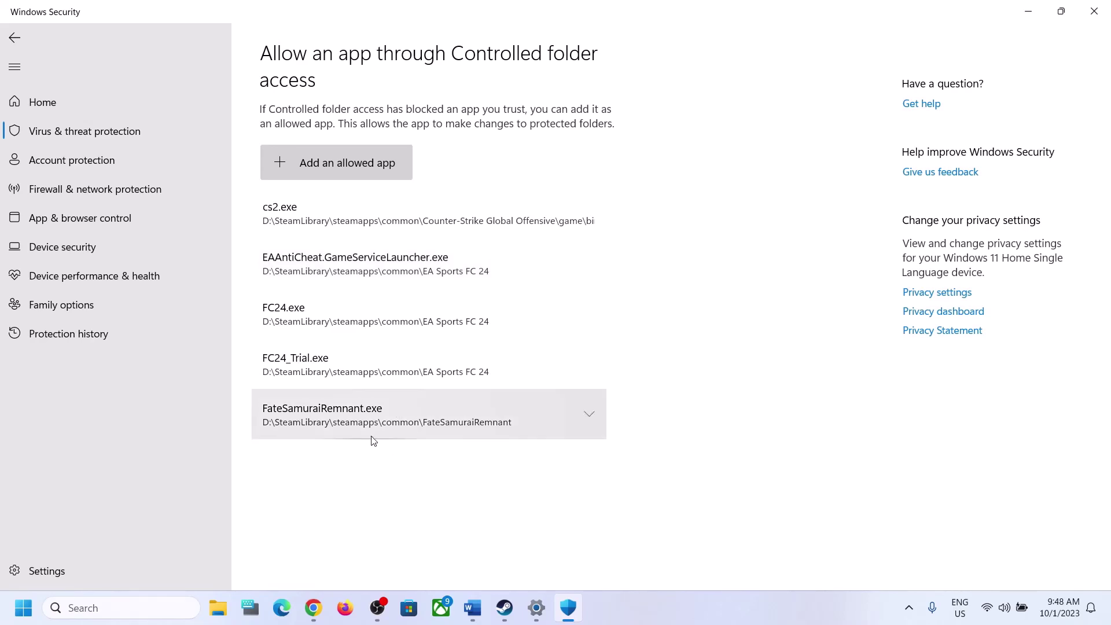
# - Open the Windows Defender Firewall allowed apps list through Control Panel's System and Security section and unlock its settings for changes
pyautogui.click(142, 609)
pyautogui.write('c')
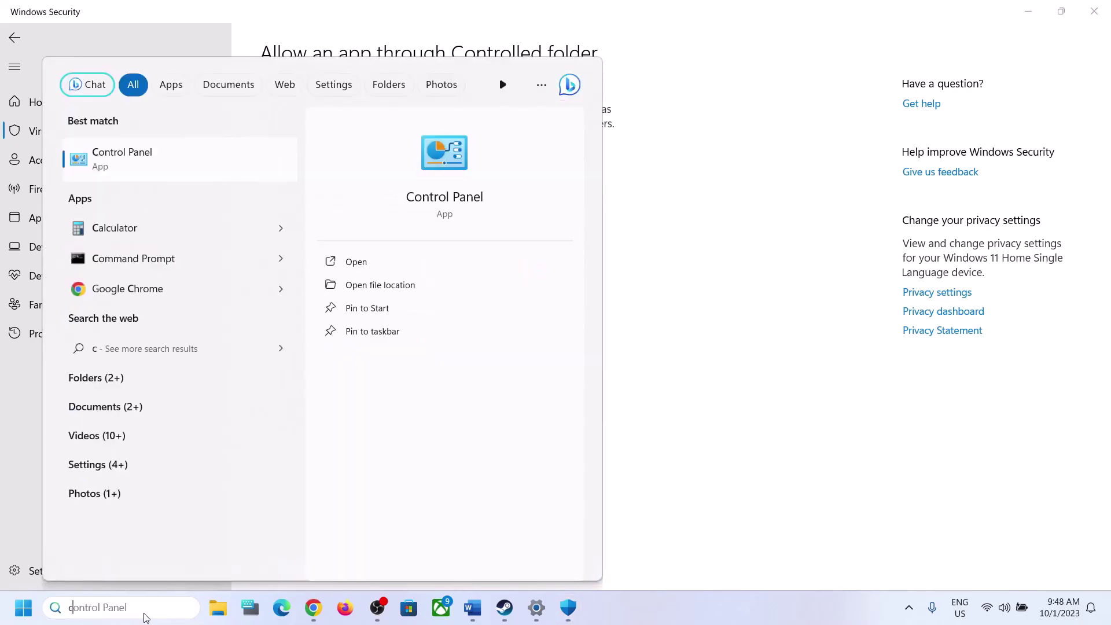
pyautogui.write('ontro')
pyautogui.write('l')
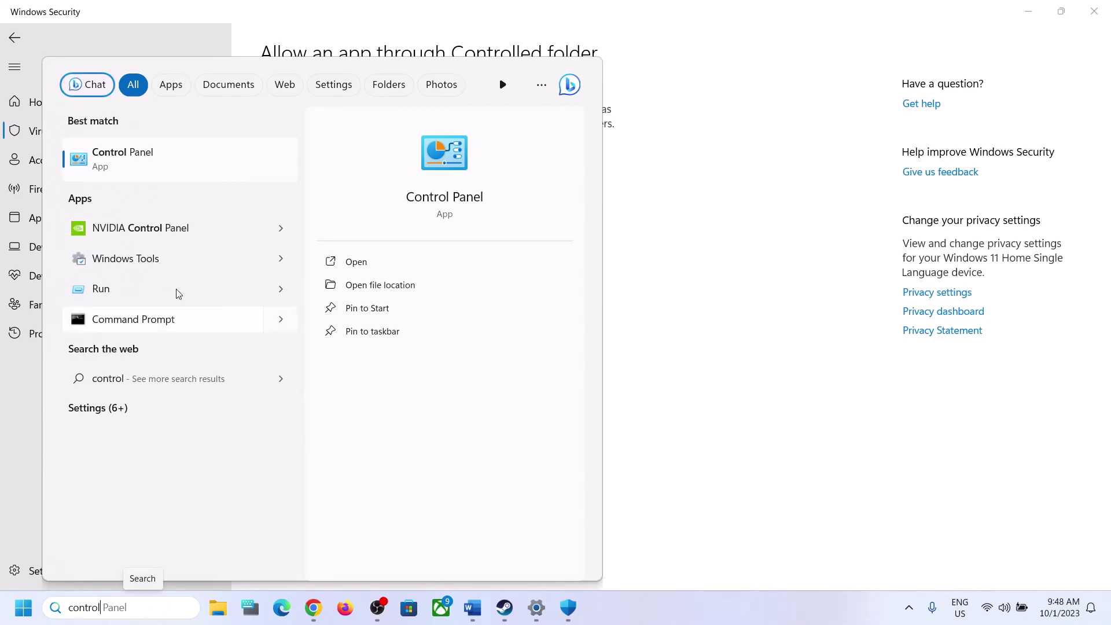
pyautogui.click(168, 169)
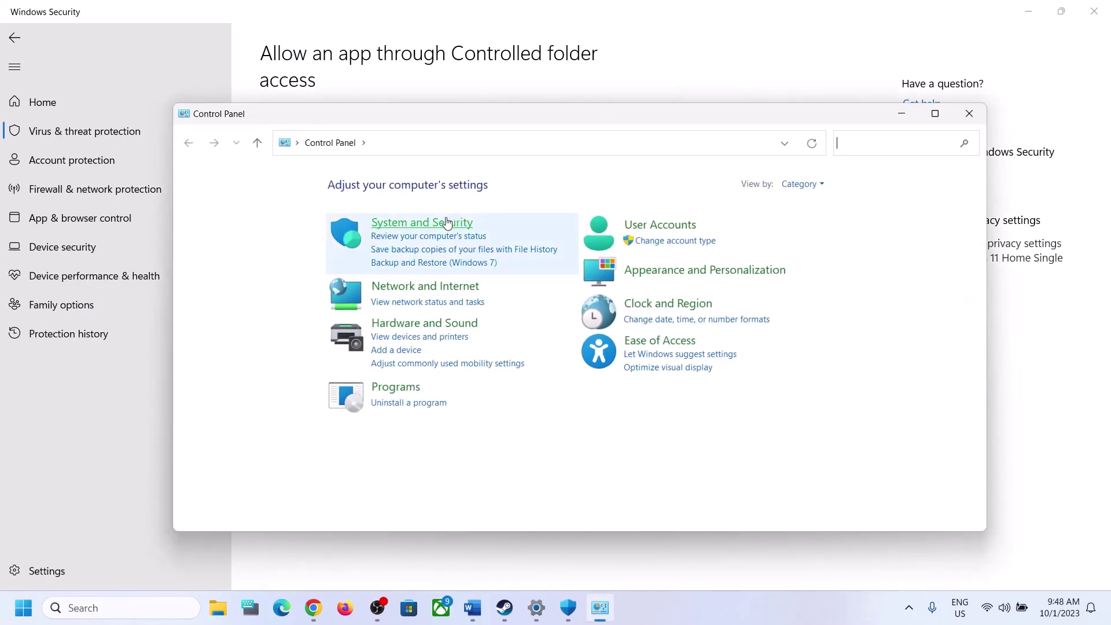
pyautogui.click(443, 224)
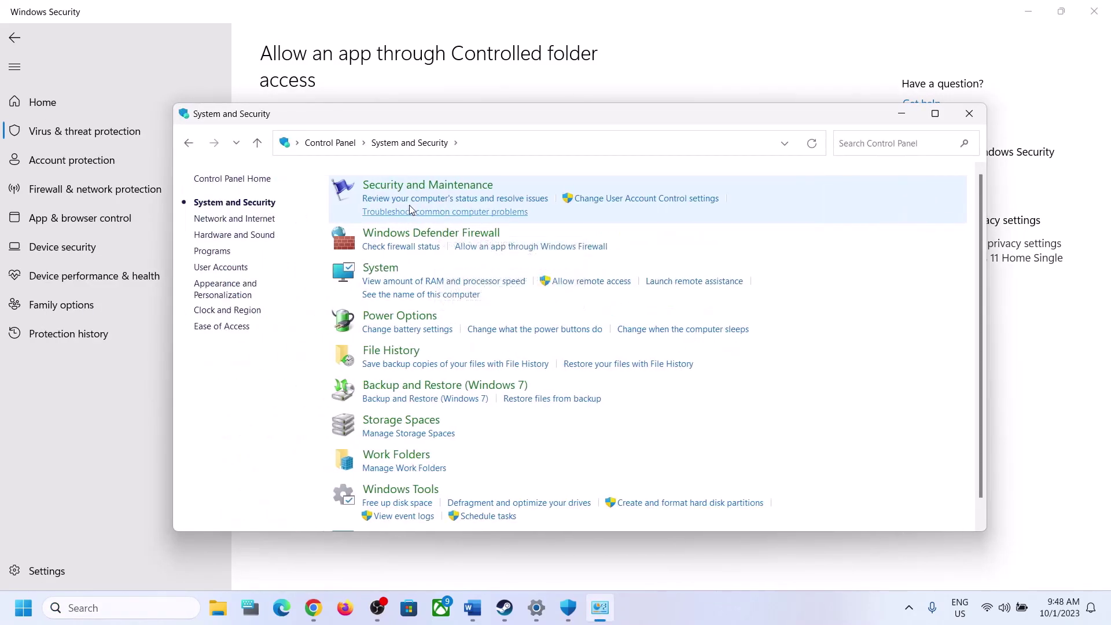
pyautogui.click(428, 234)
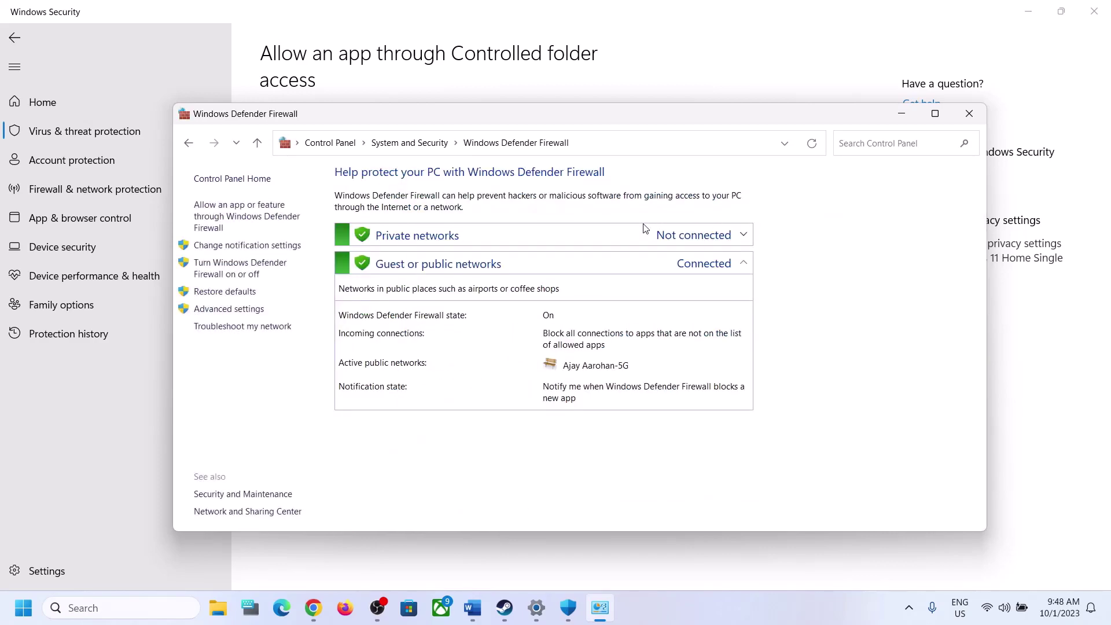
pyautogui.click(266, 218)
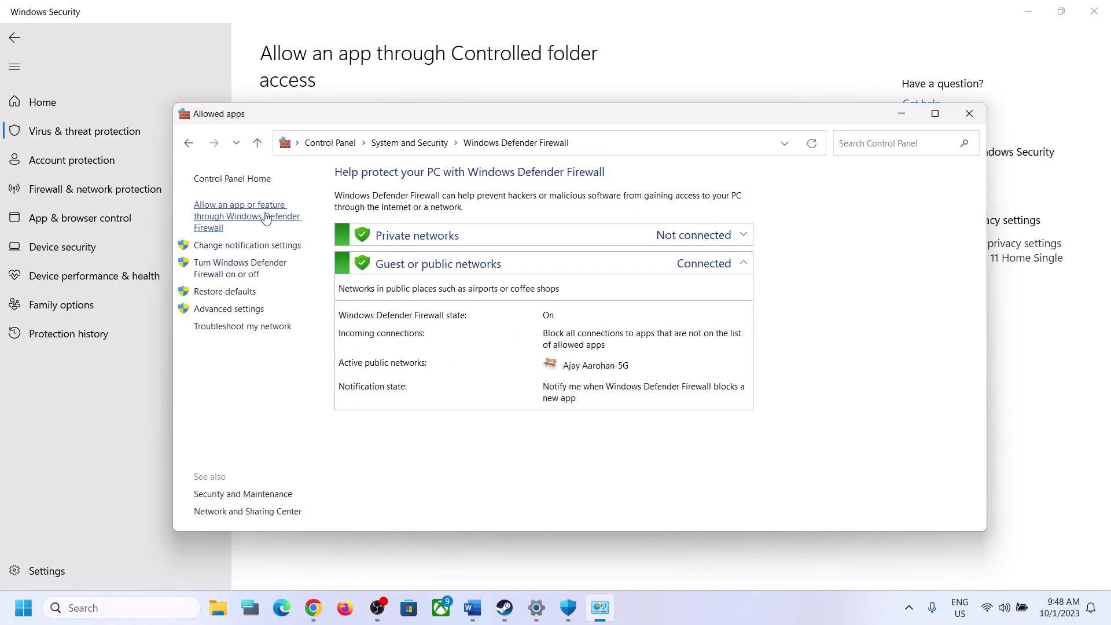
pyautogui.click(785, 220)
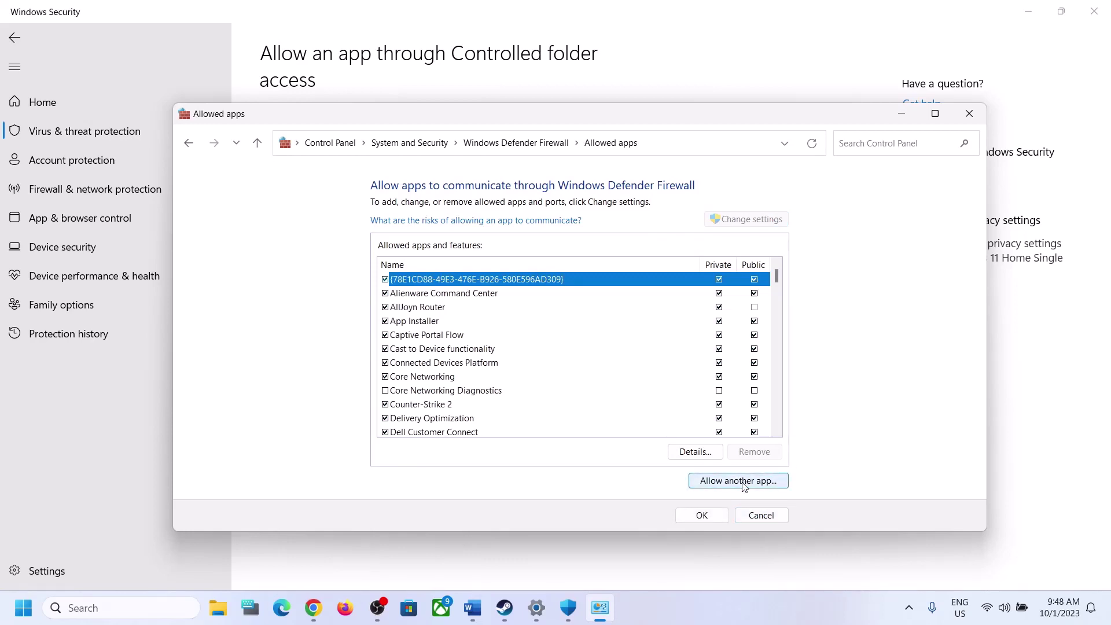
# - Try to add the FateSamuraiRemnant application from the SteamLibrary common folder on drive D to the firewall's allowed apps and close the Add an app dialog
pyautogui.click(738, 481)
pyautogui.click(684, 399)
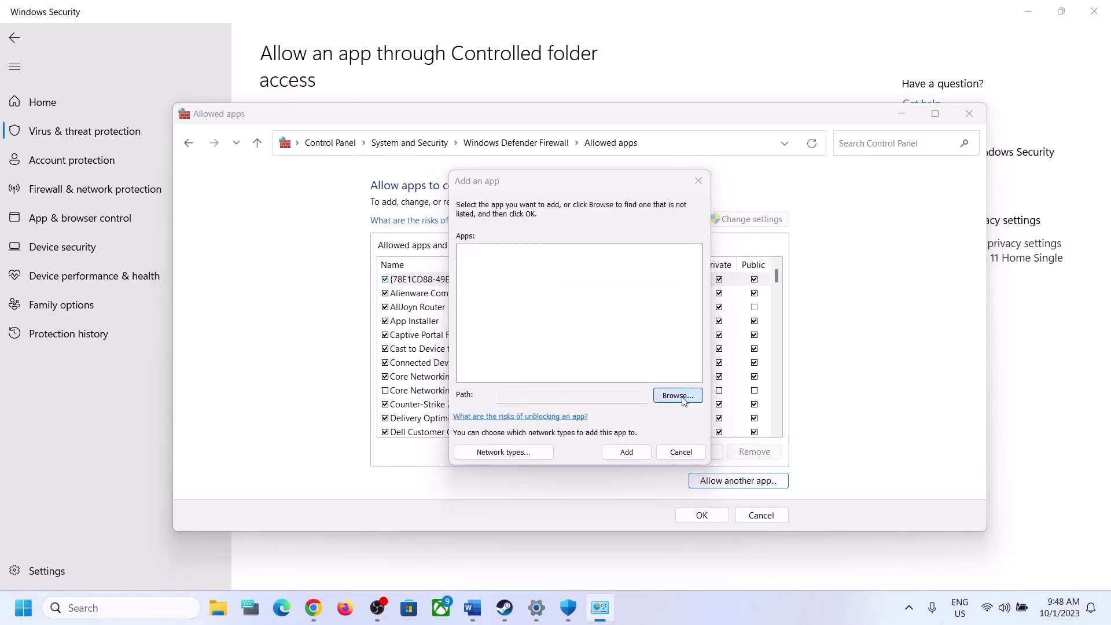
pyautogui.scroll(-3, 538, 413)
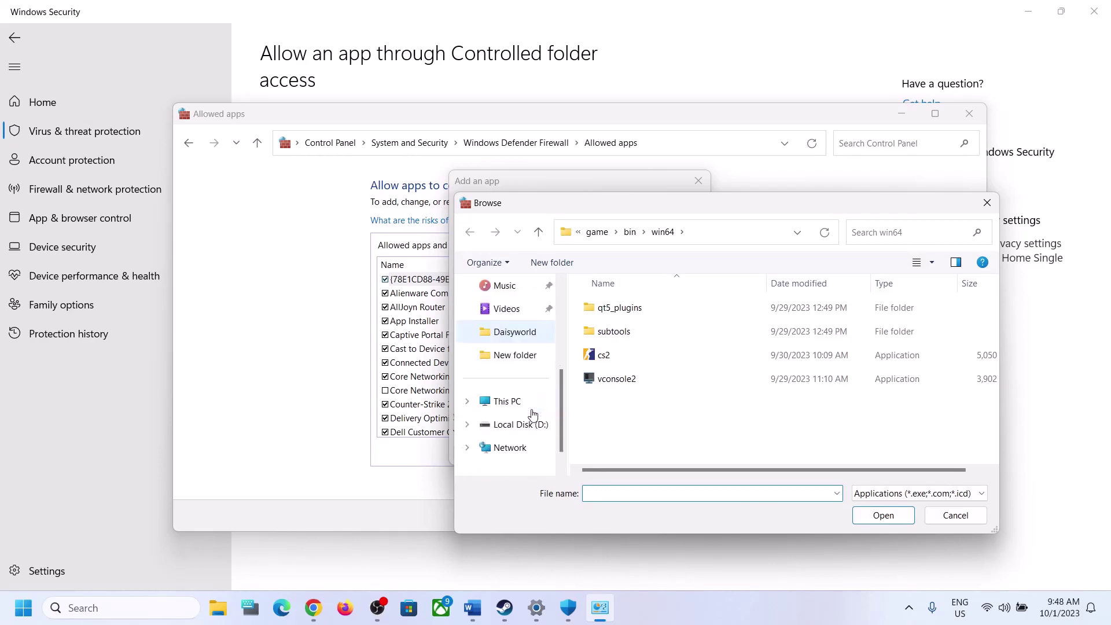
pyautogui.click(532, 410)
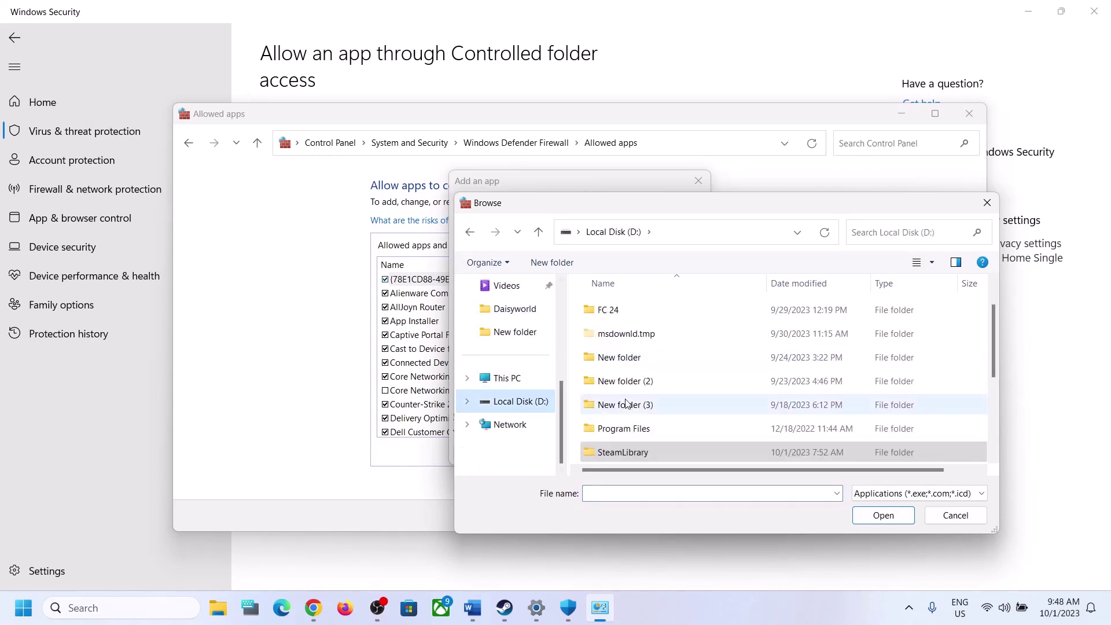
pyautogui.doubleClick(615, 453)
pyautogui.doubleClick(618, 313)
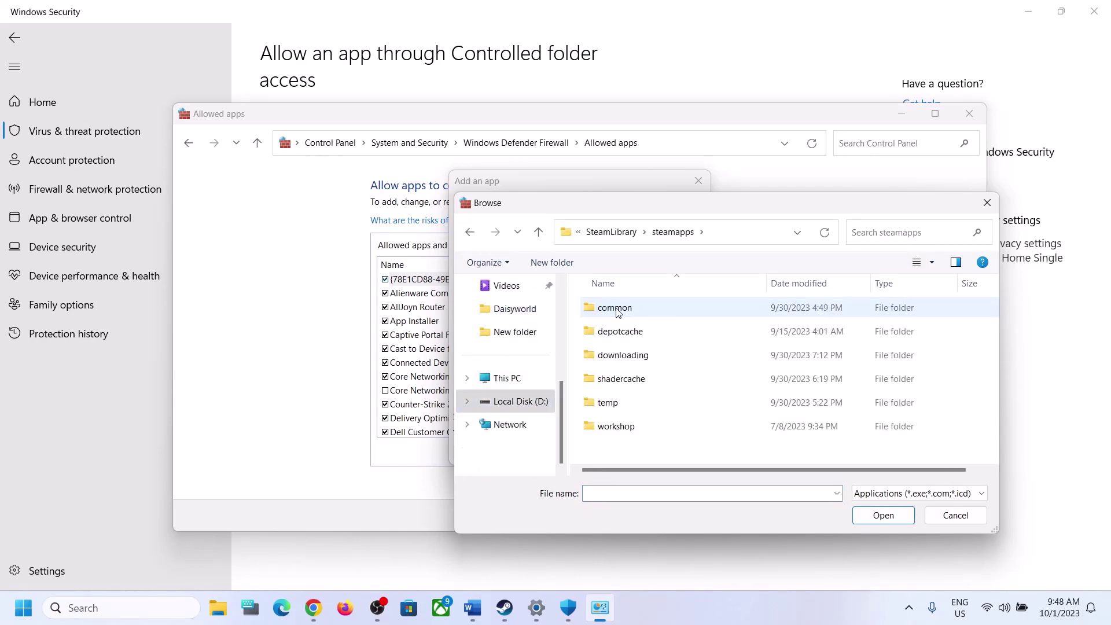
pyautogui.doubleClick(618, 310)
pyautogui.doubleClick(636, 379)
pyautogui.click(718, 359)
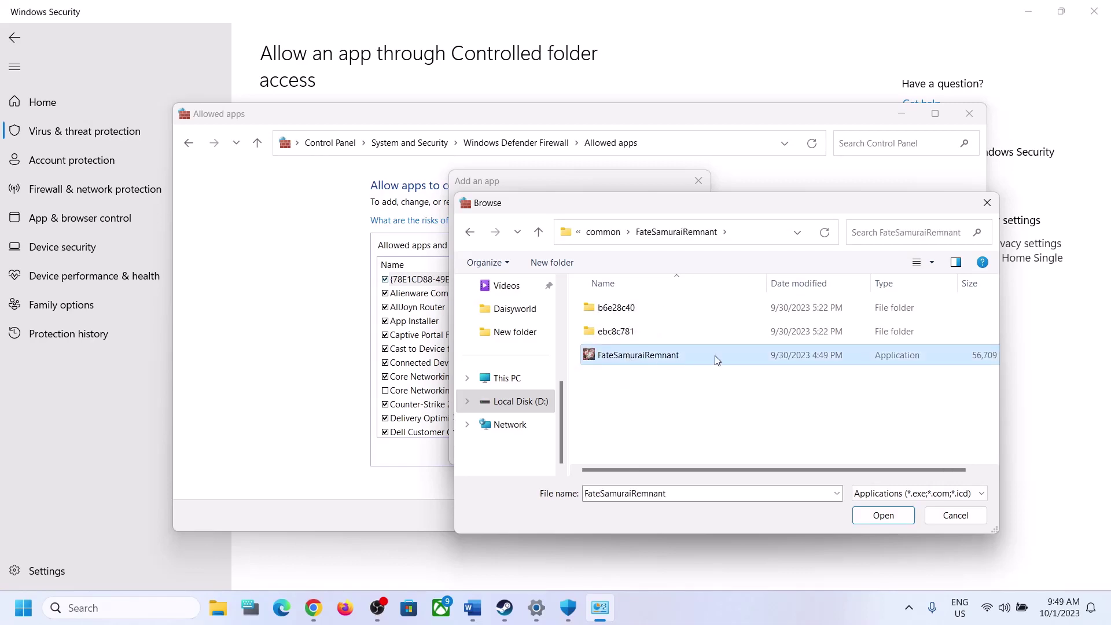
pyautogui.click(868, 515)
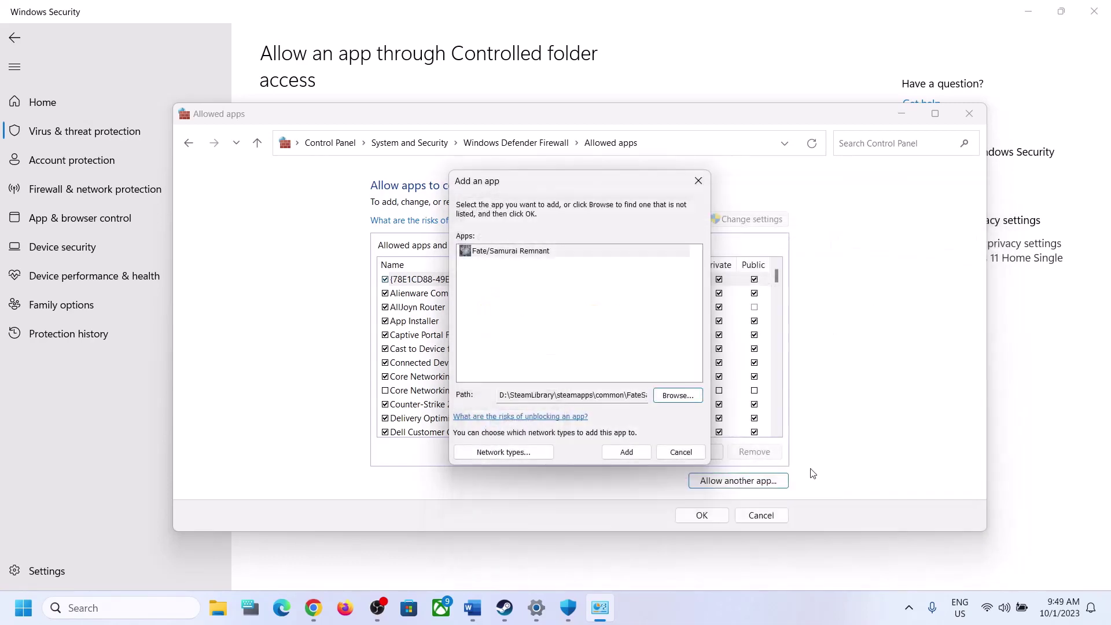
pyautogui.click(630, 456)
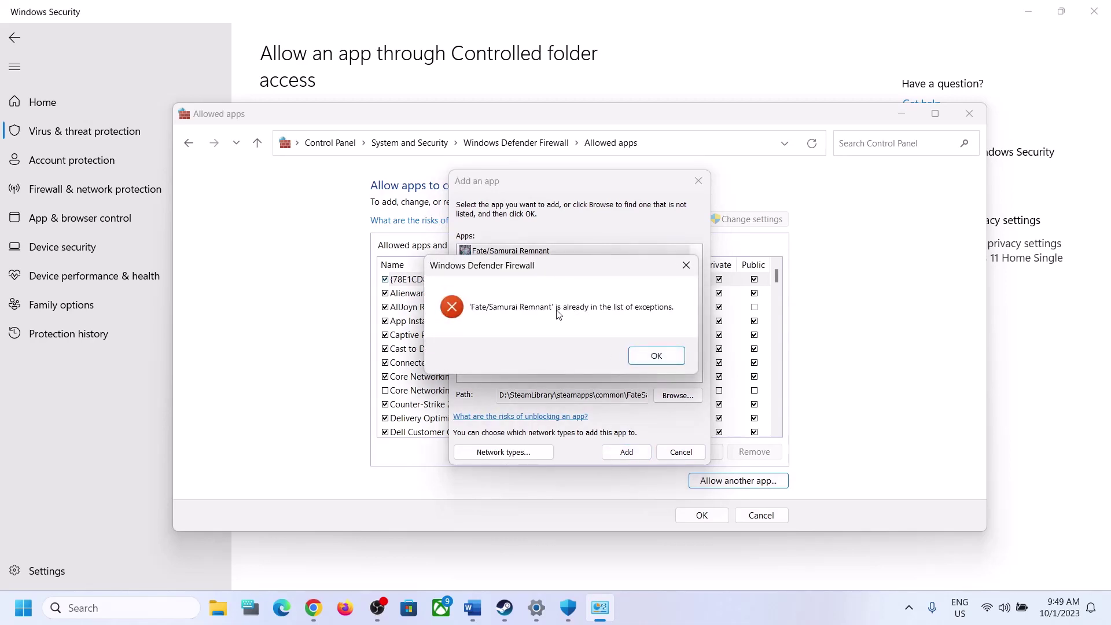
pyautogui.click(653, 365)
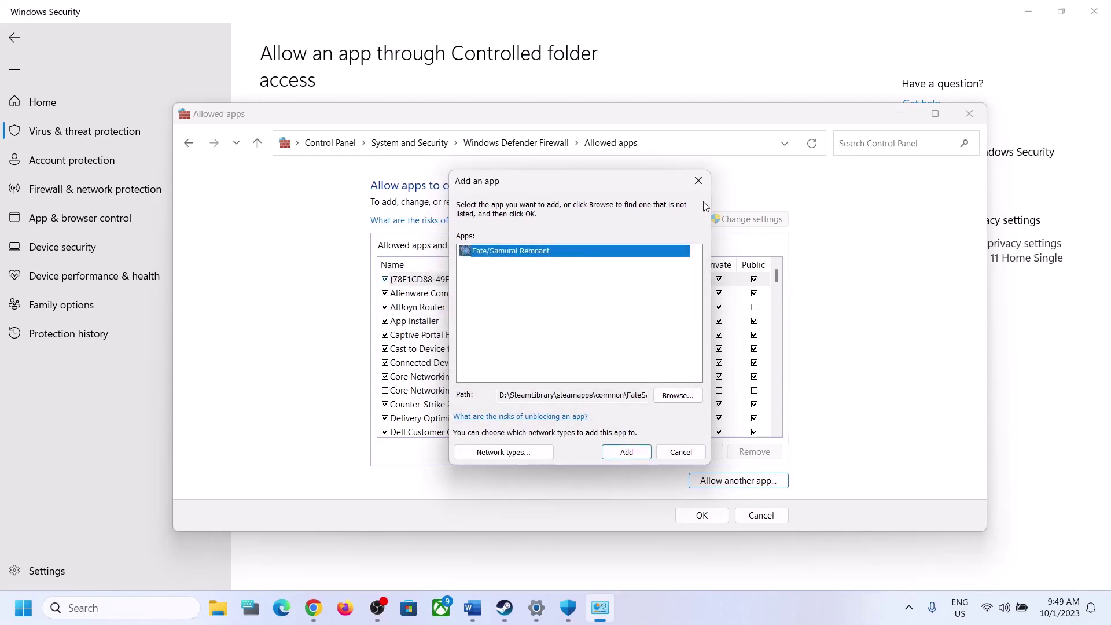
pyautogui.click(704, 186)
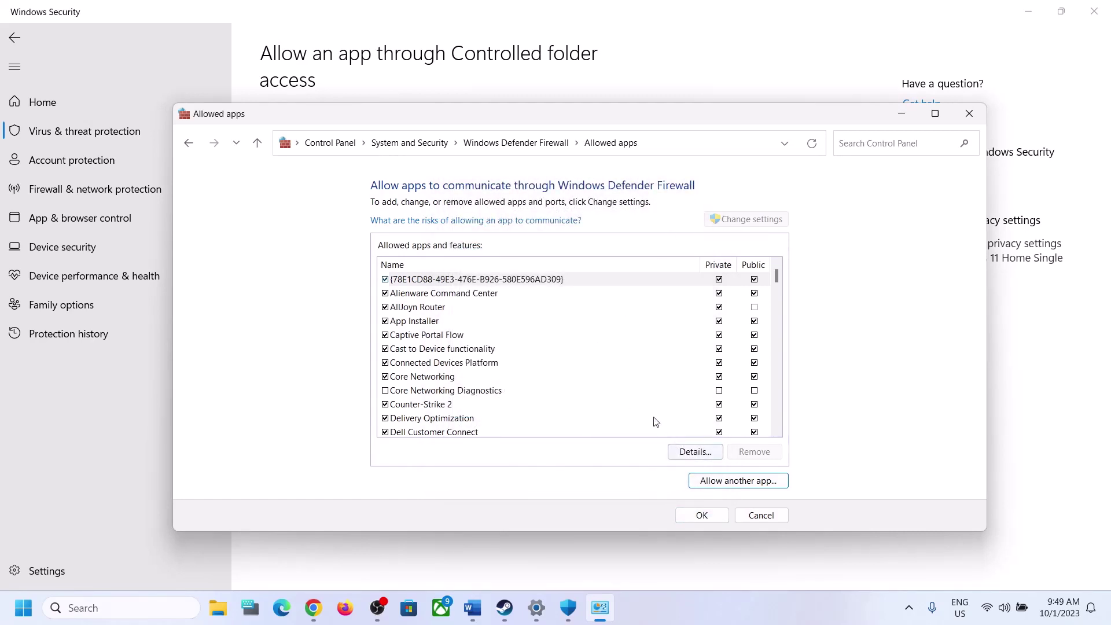
# - Check the Fate/Samurai Remnant entry in the firewall list, accept the settings, and close Control Panel, Windows Security and Settings
pyautogui.scroll(-8, 657, 421)
pyautogui.scroll(2, 537, 401)
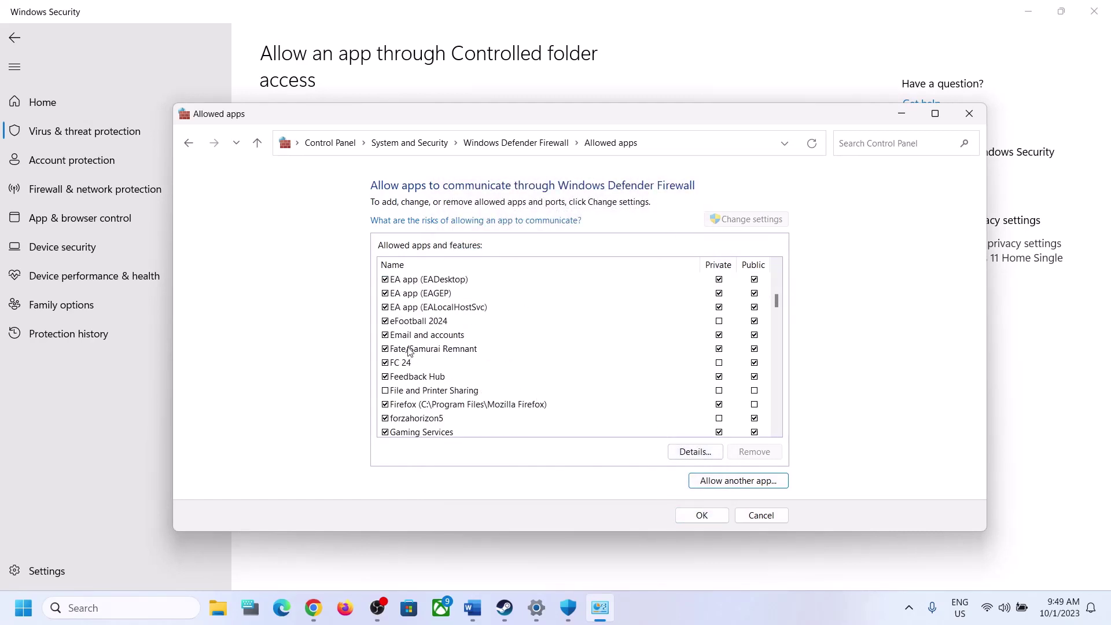
pyautogui.click(702, 514)
pyautogui.click(967, 113)
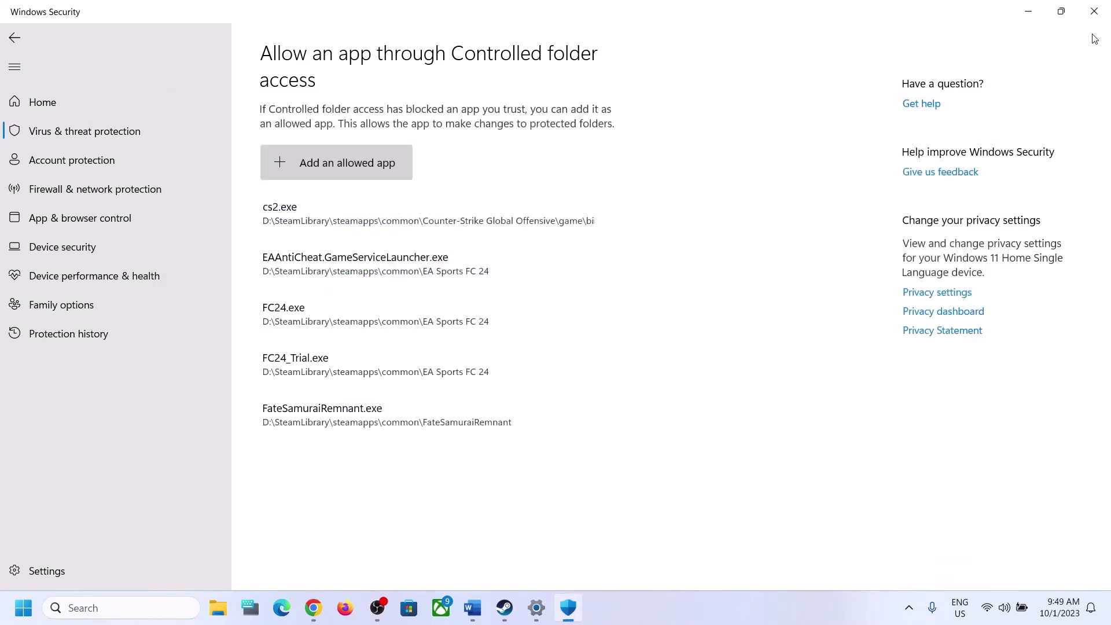
pyautogui.click(1094, 17)
pyautogui.click(1093, 22)
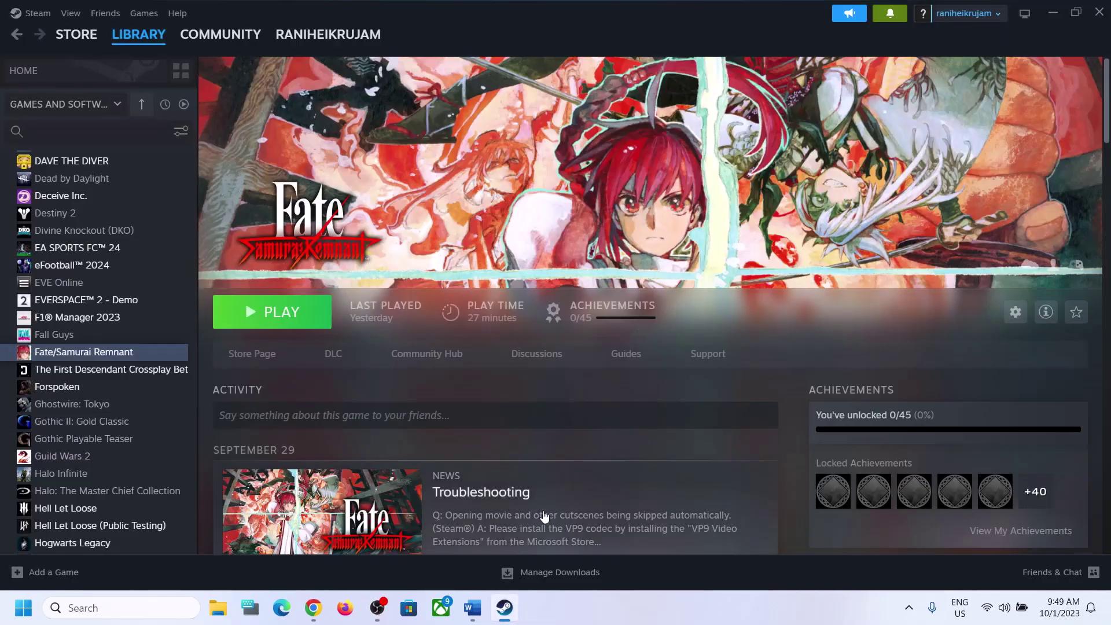
# - Return to the Word guide, highlight "Run the game as an administrator from the game installation folder" in Step 11, and minimize Word
pyautogui.click(471, 606)
pyautogui.scroll(-3, 466, 472)
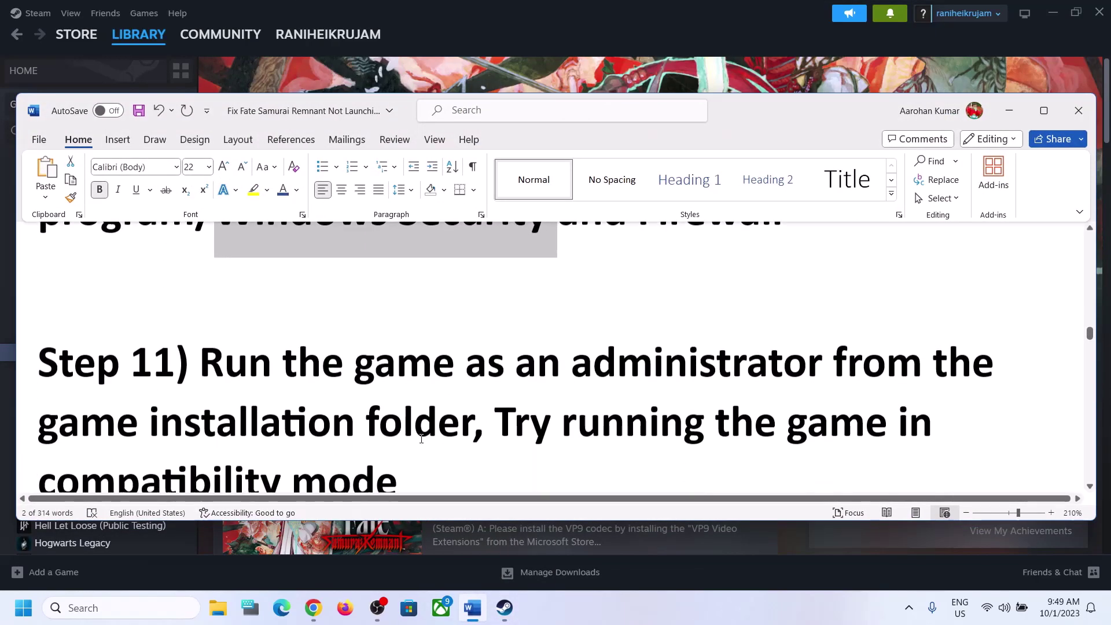
pyautogui.moveTo(214, 280); pyautogui.dragTo(474, 347)
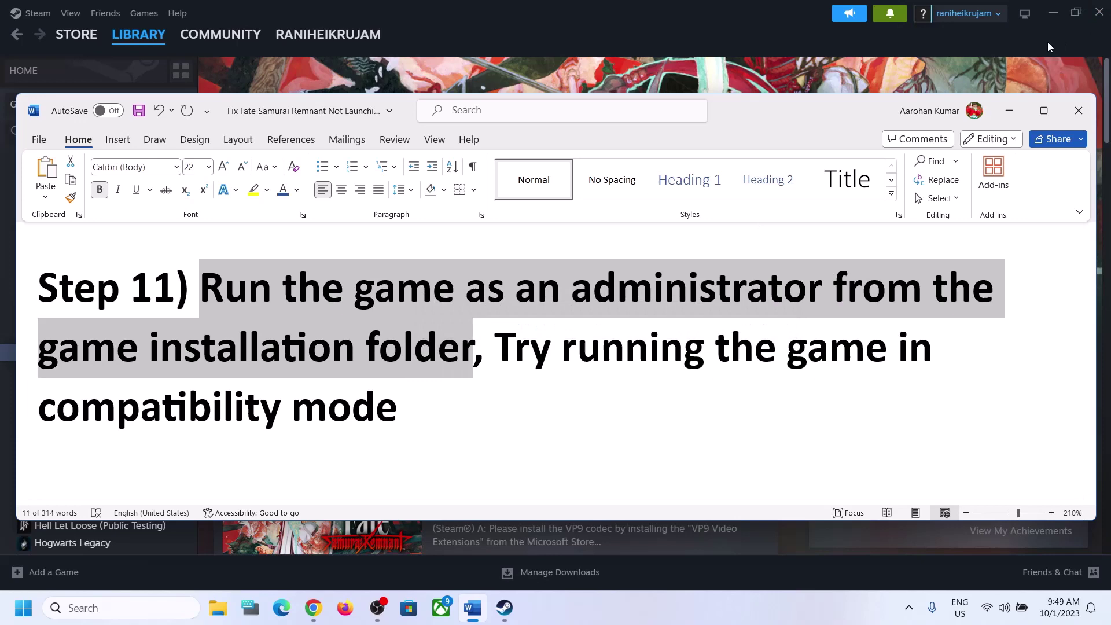
pyautogui.click(1009, 110)
# - Open the installation folder of Fate/Samurai Remnant from its entry in the Steam library
pyautogui.rightClick(82, 358)
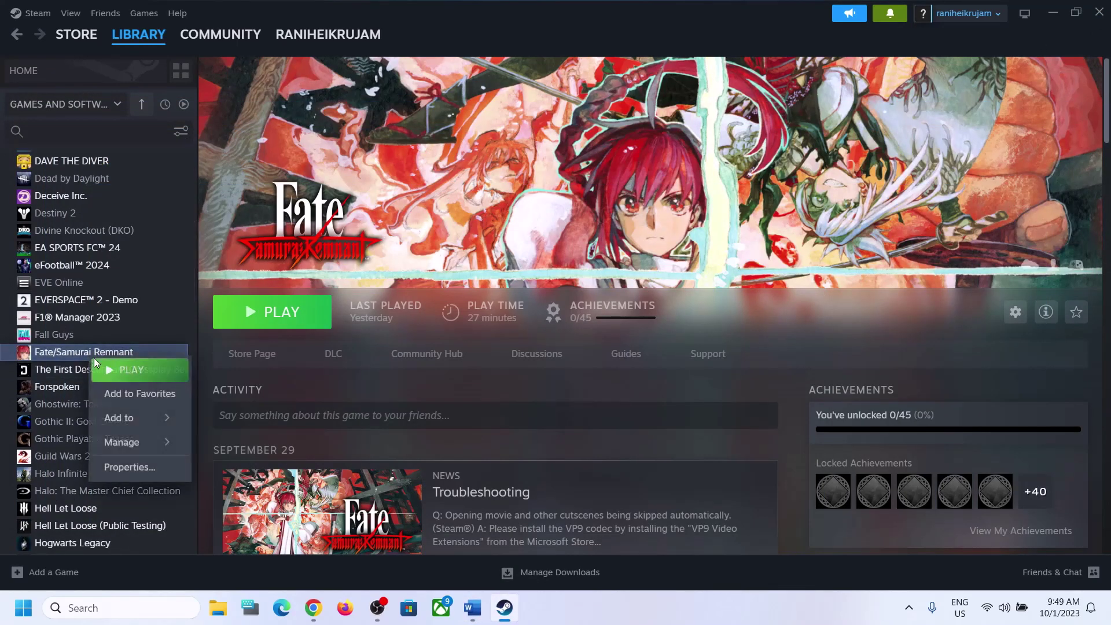
pyautogui.moveTo(139, 442)
pyautogui.click(275, 469)
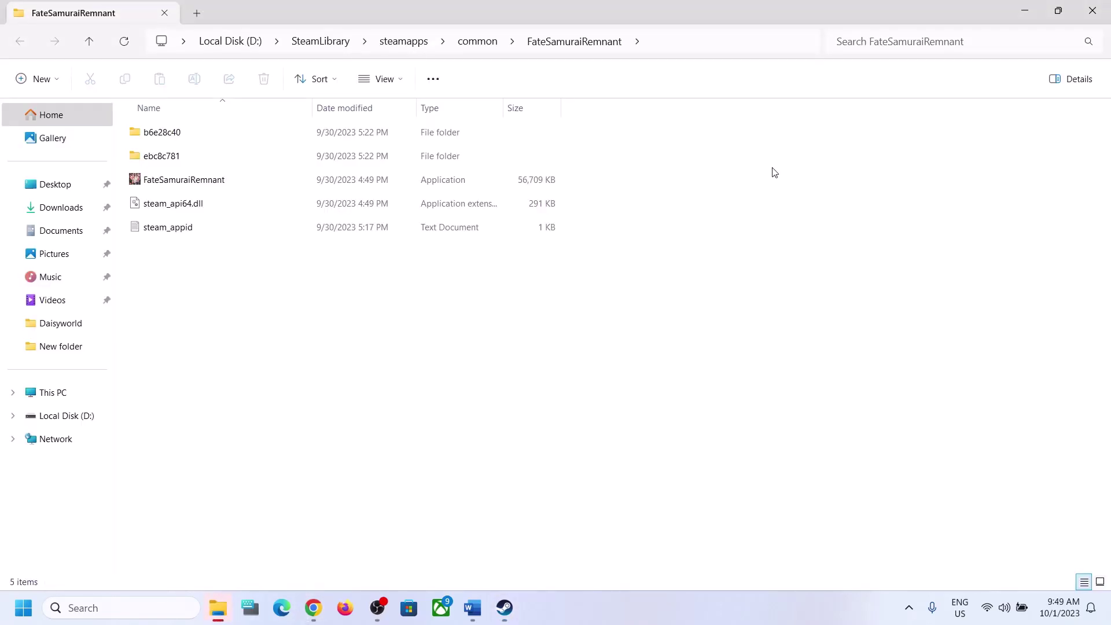
# - Enable "Run this program as an administrator" in the FateSamuraiRemnant application's compatibility properties and apply the change
pyautogui.click(155, 186)
pyautogui.rightClick(156, 187)
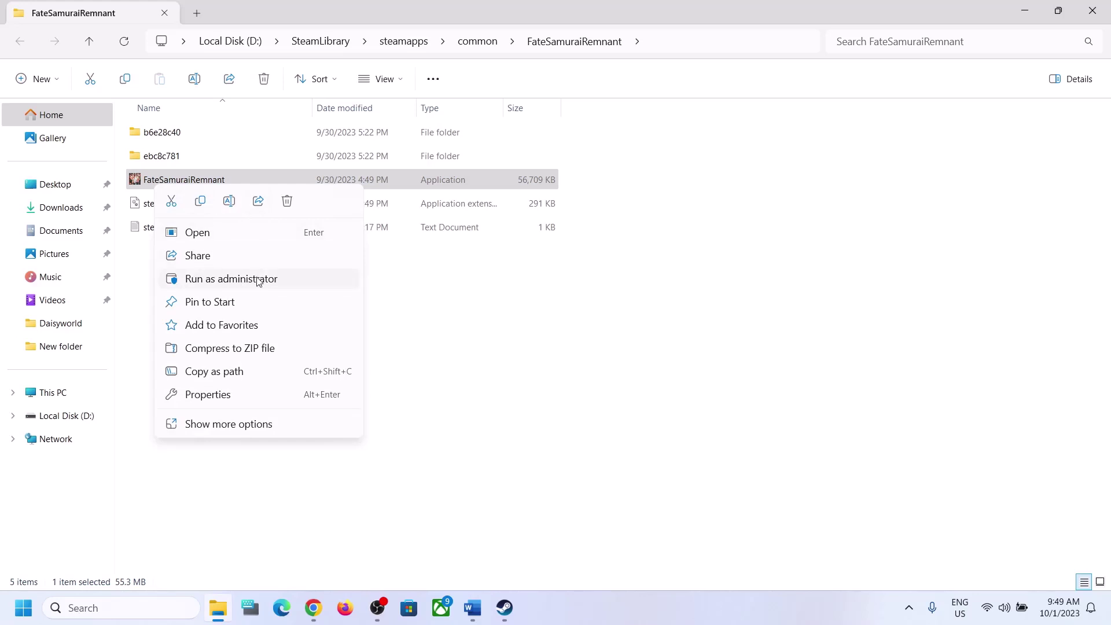
pyautogui.click(194, 181)
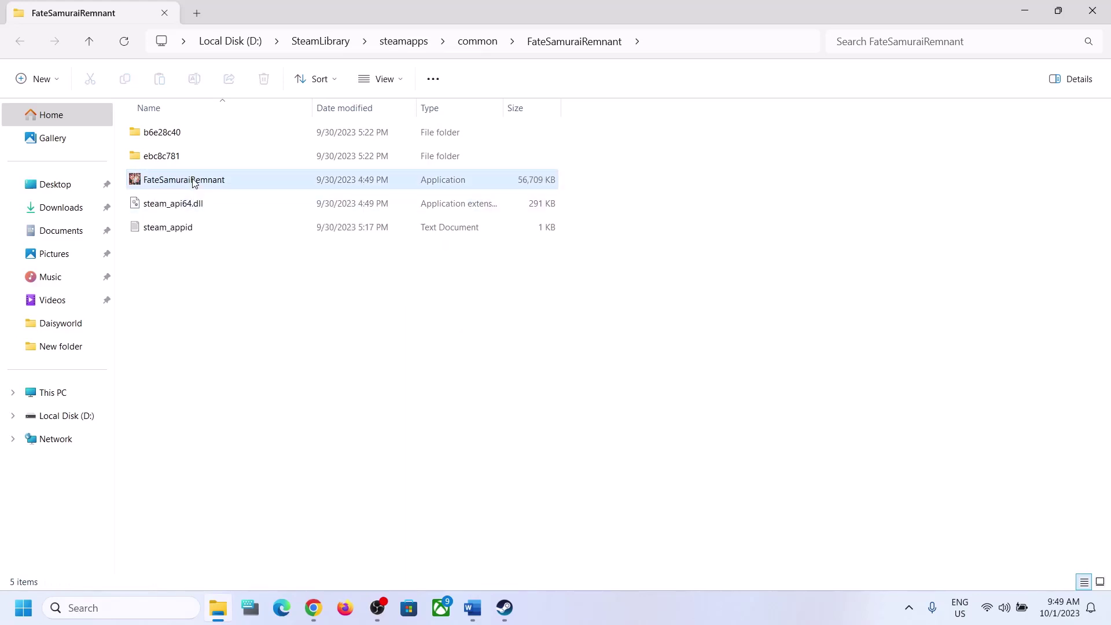
pyautogui.rightClick(194, 181)
pyautogui.click(235, 389)
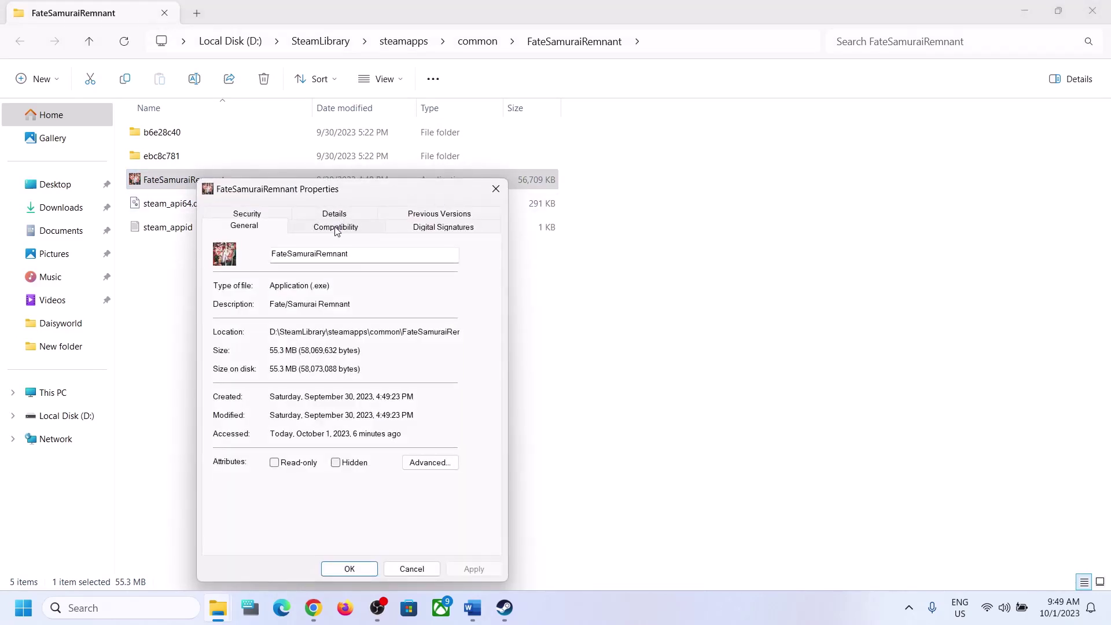
pyautogui.click(334, 229)
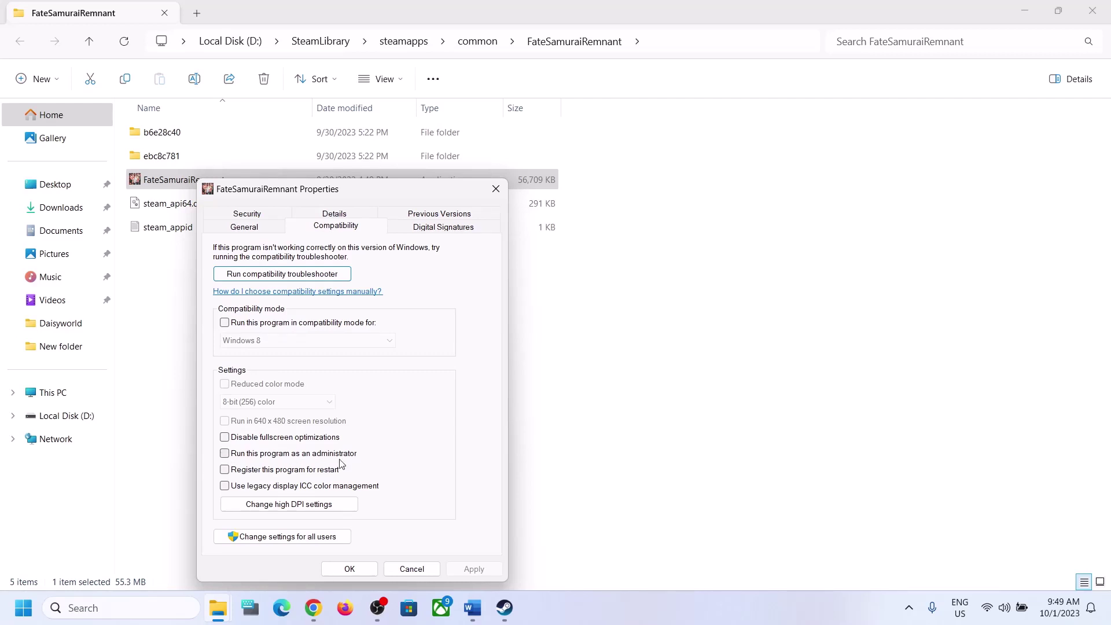
pyautogui.click(226, 454)
pyautogui.click(472, 569)
pyautogui.click(350, 569)
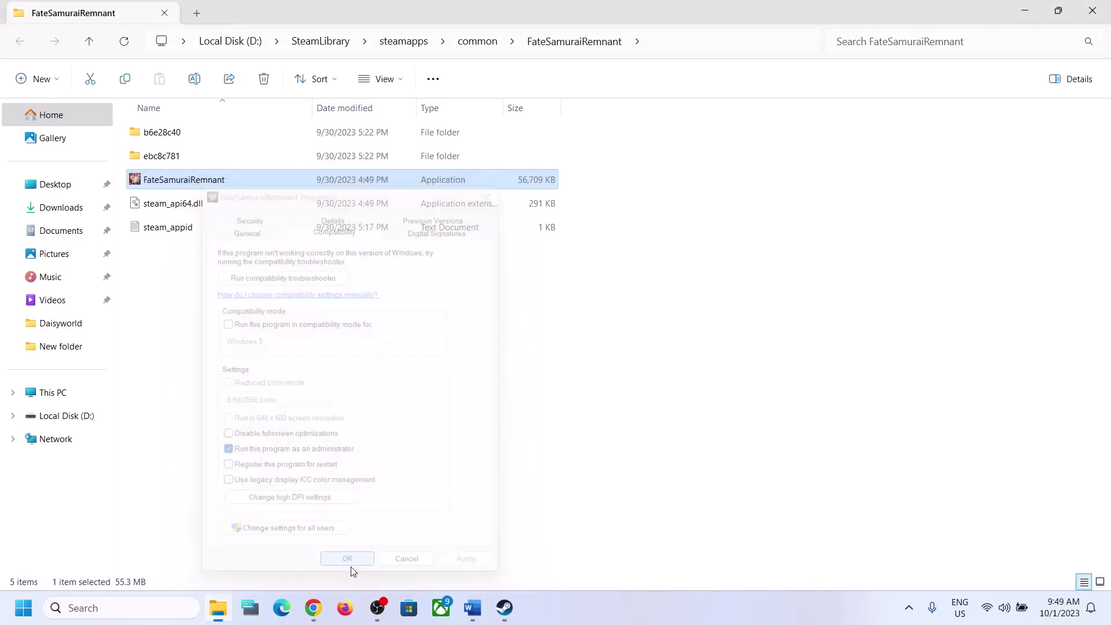
# - Enable compatibility mode for Windows 8 in the FateSamuraiRemnant application's properties, then apply and accept the change
pyautogui.rightClick(211, 179)
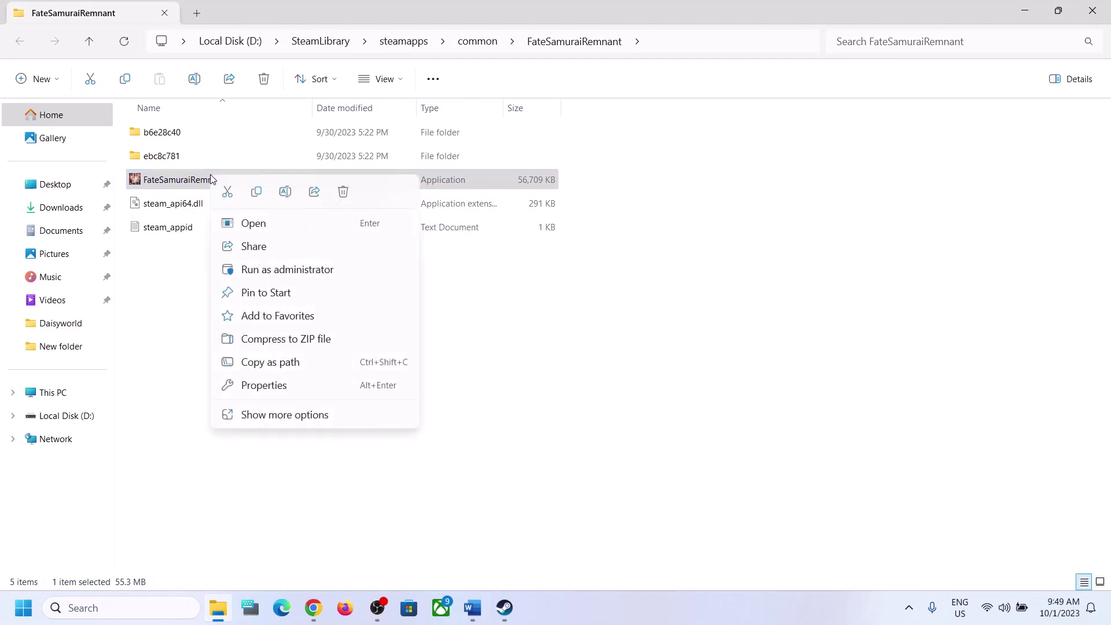
pyautogui.click(266, 385)
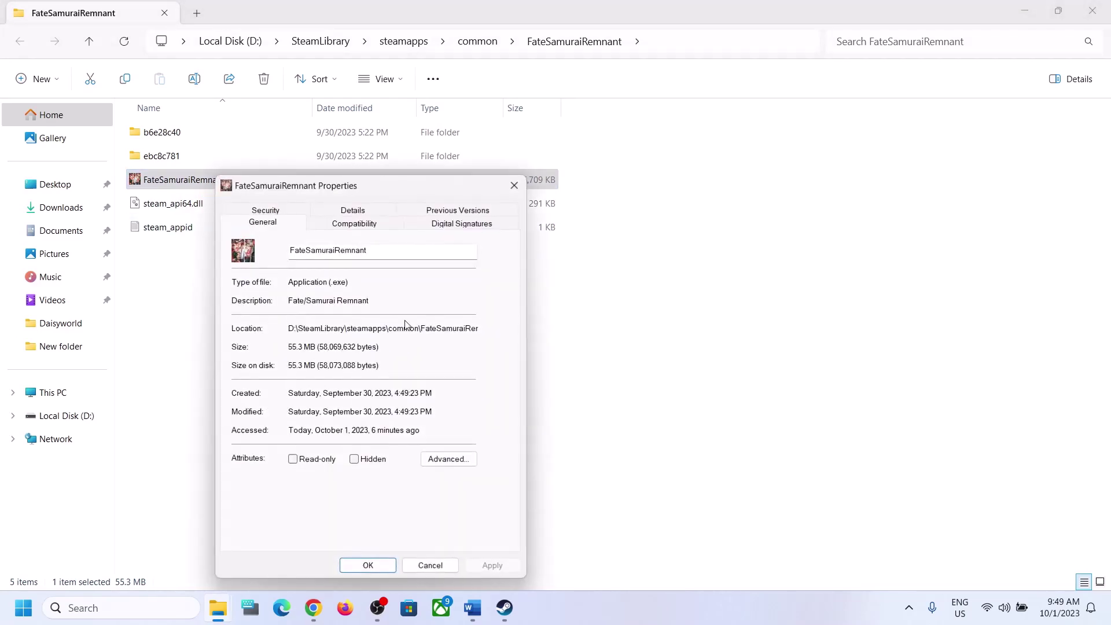
pyautogui.click(371, 227)
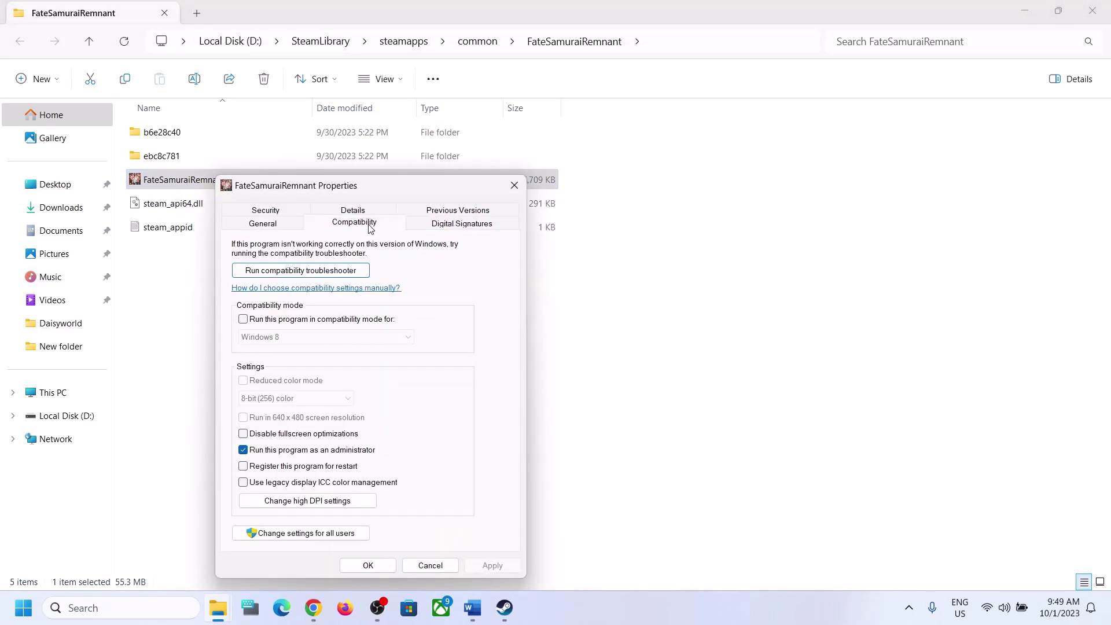
pyautogui.click(243, 320)
pyautogui.click(284, 338)
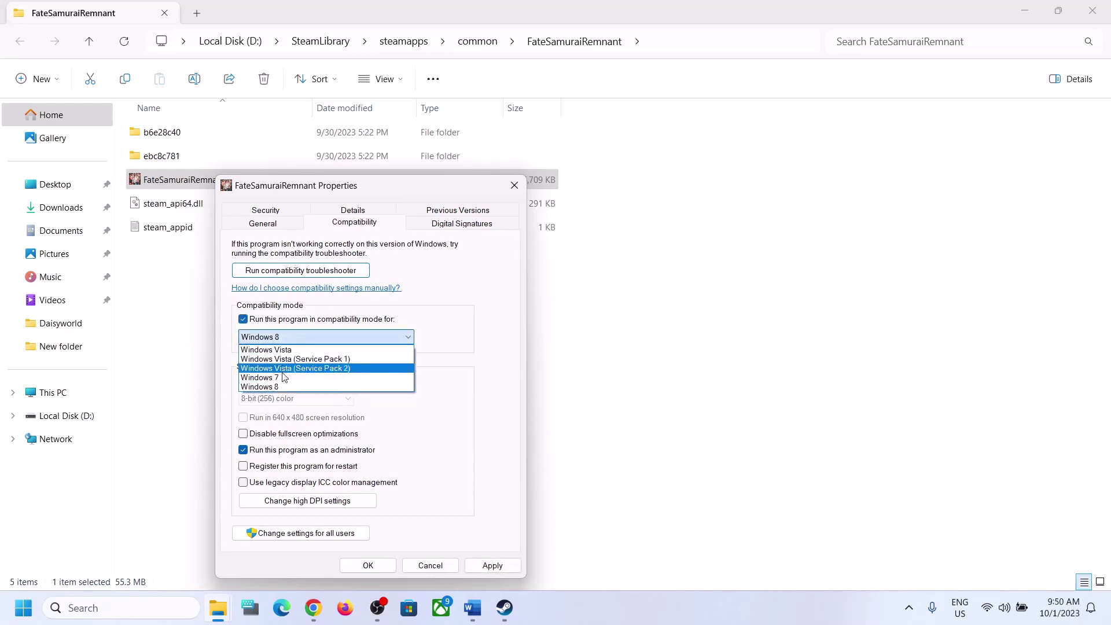
pyautogui.click(283, 388)
pyautogui.click(473, 566)
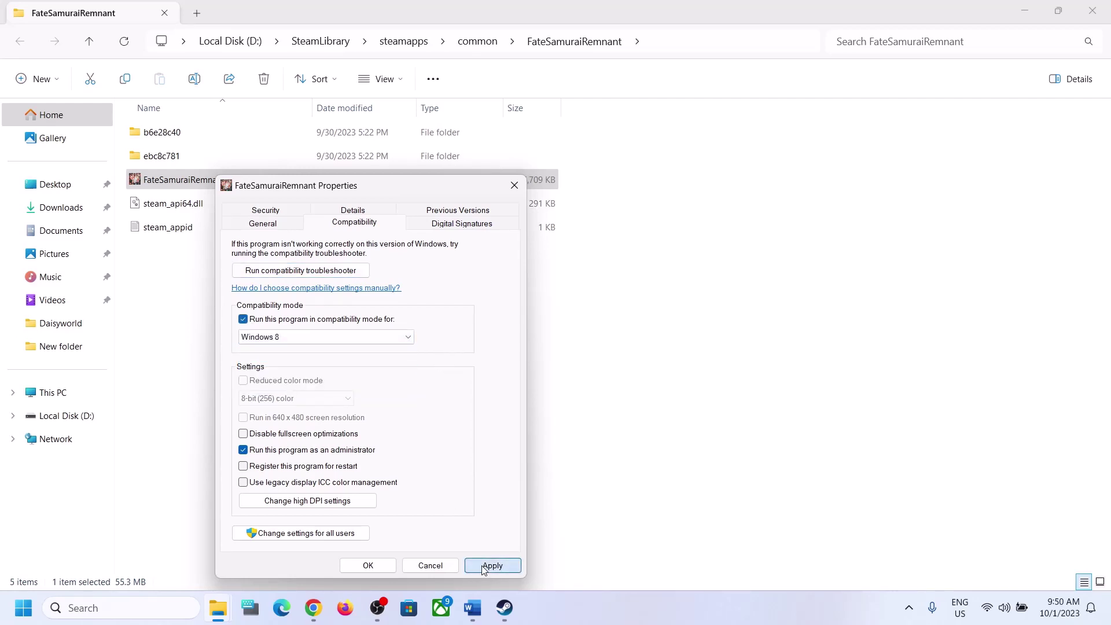
pyautogui.click(368, 565)
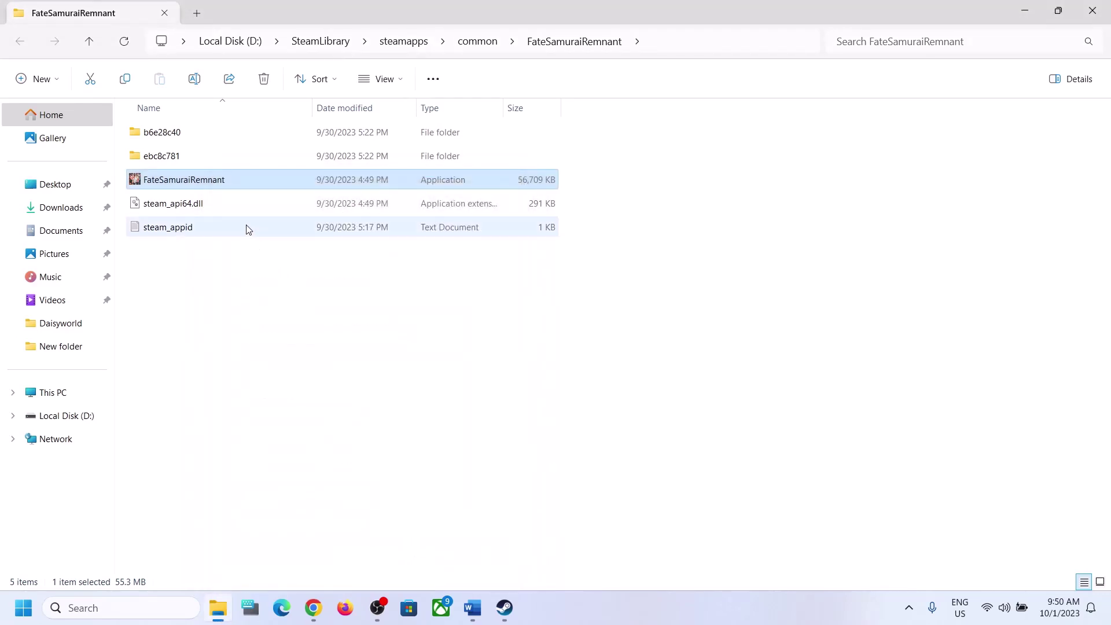
# - Switch the FateSamuraiRemnant application's compatibility mode to Windows 7, then apply and accept the change
pyautogui.rightClick(230, 181)
pyautogui.click(290, 394)
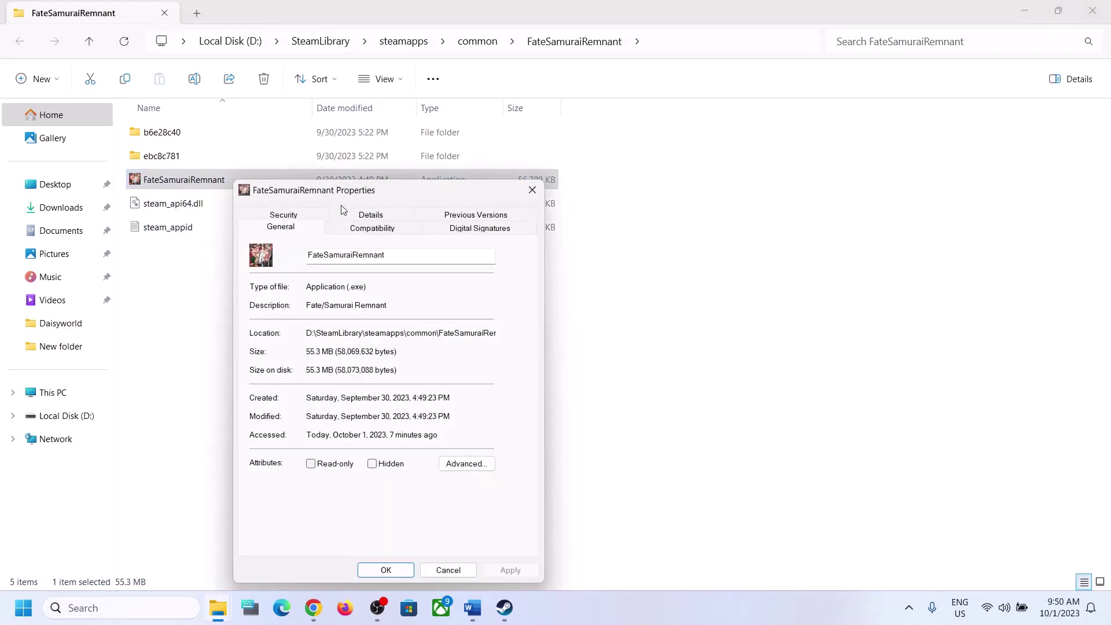
pyautogui.click(349, 232)
pyautogui.click(346, 342)
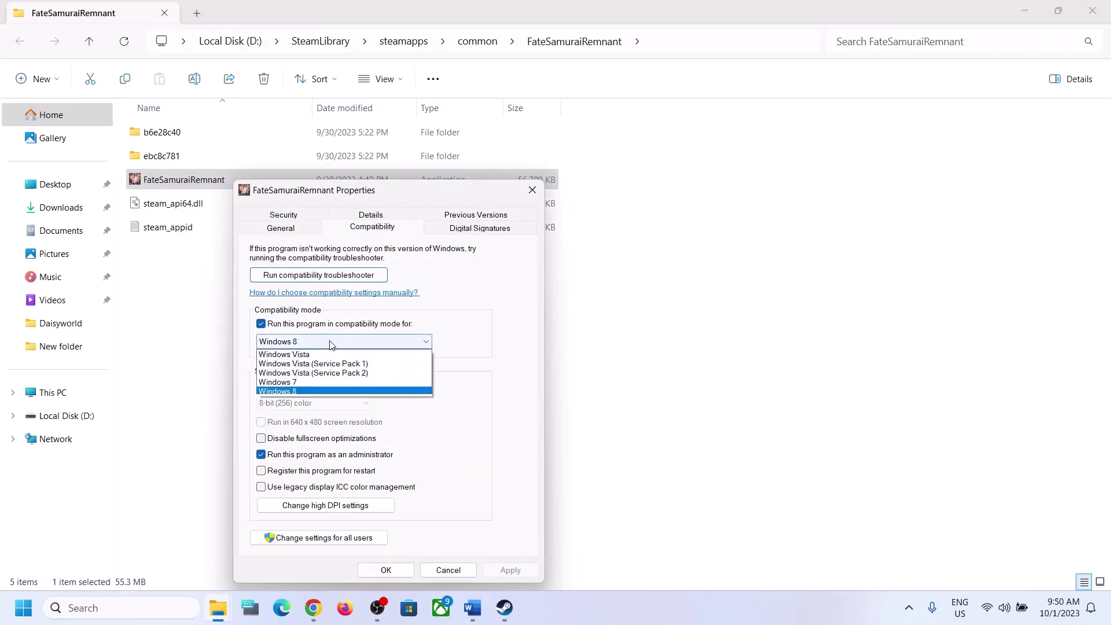
pyautogui.click(296, 382)
pyautogui.click(510, 570)
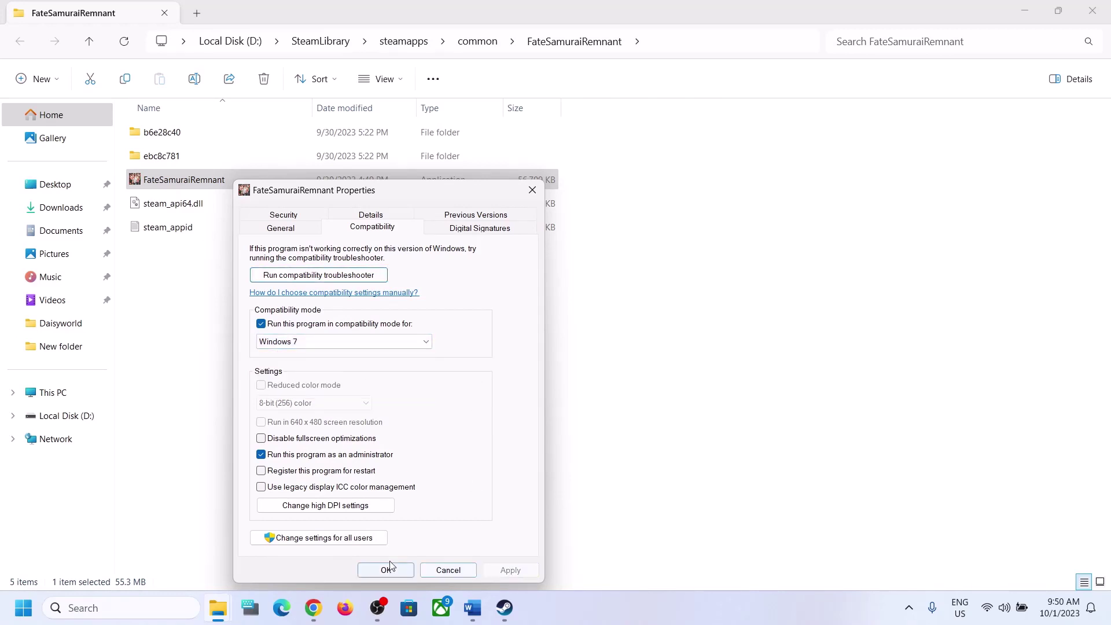
pyautogui.click(386, 570)
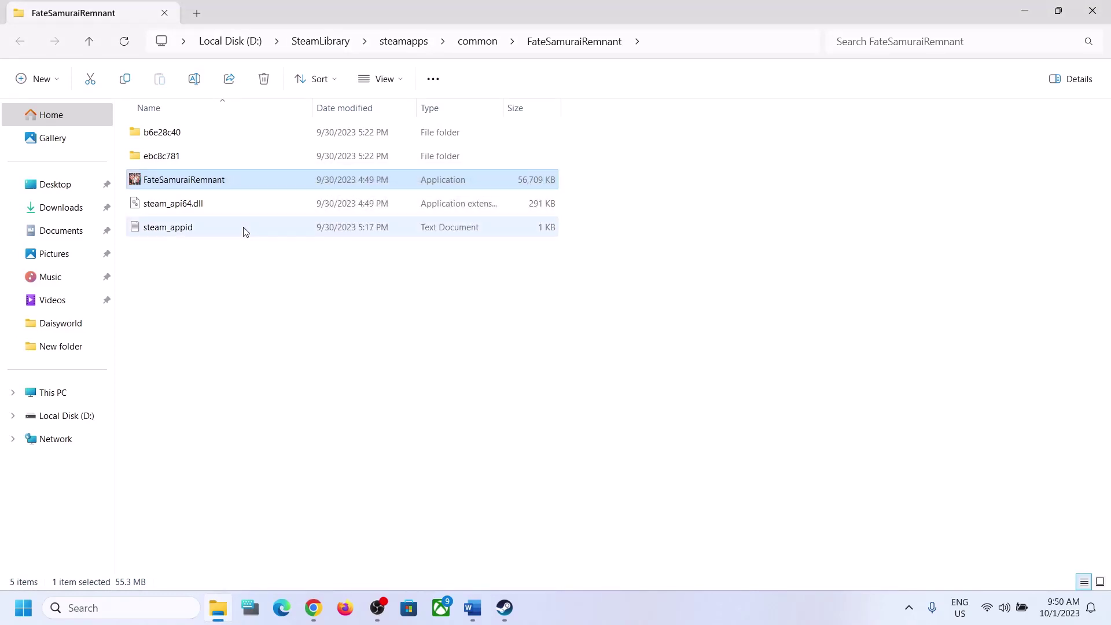
# - Turn off compatibility mode and "Run this program as an administrator" for the FateSamuraiRemnant application and apply the changes
pyautogui.rightClick(190, 181)
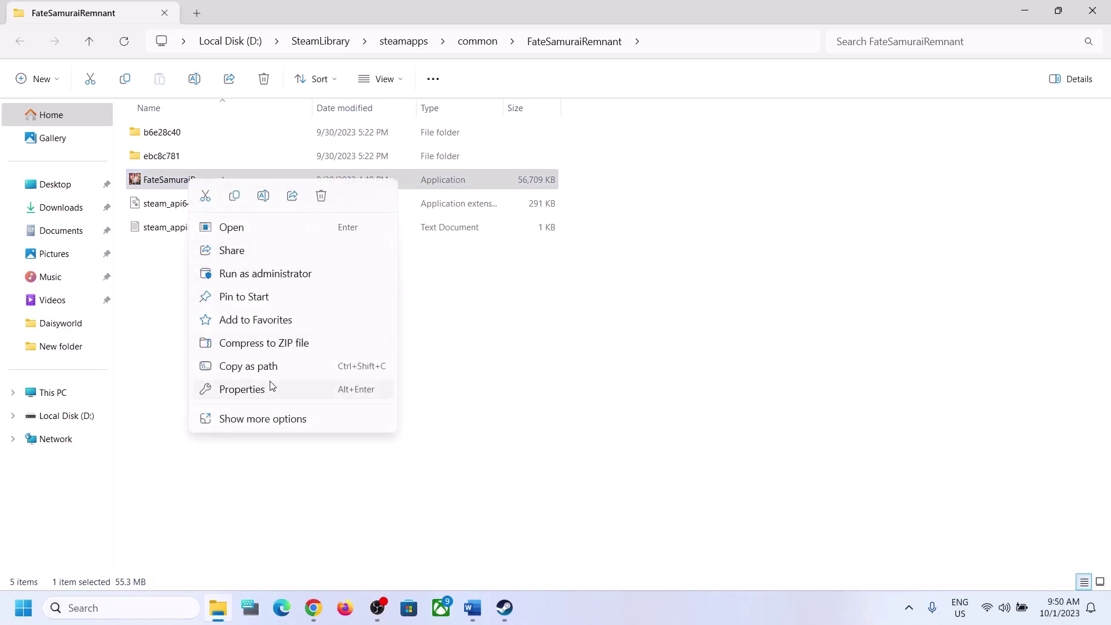
pyautogui.click(242, 389)
pyautogui.click(329, 230)
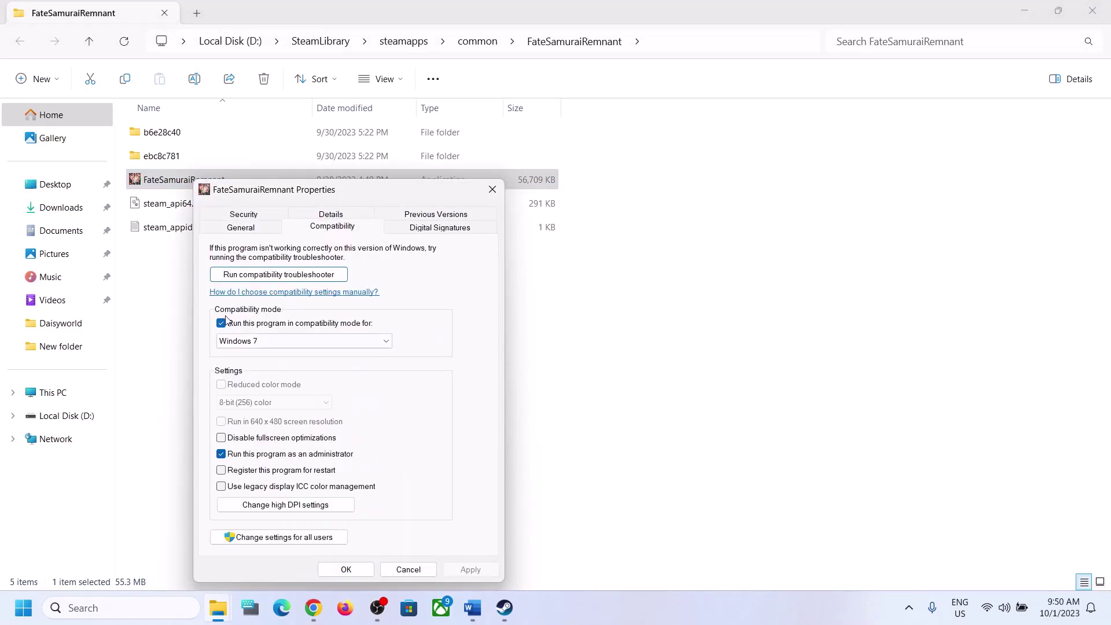
pyautogui.click(225, 320)
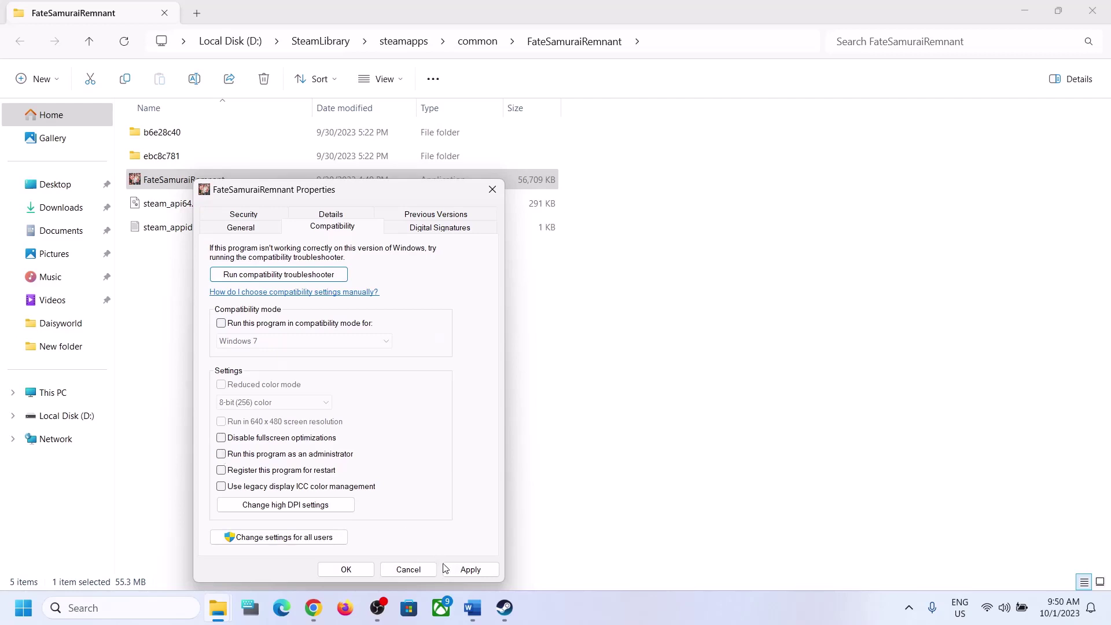
pyautogui.click(447, 570)
pyautogui.click(356, 574)
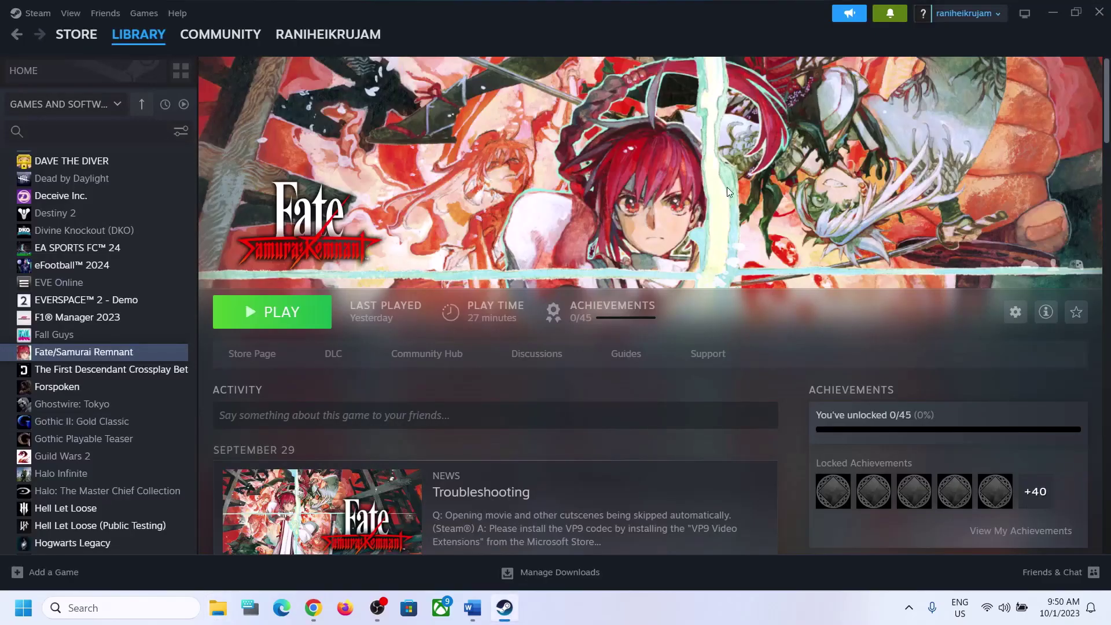
# - Switch to the Word guide and highlight "Do a clean installation of graphics driver" in Step 12 and its NVIDIA and AMD links
pyautogui.click(504, 607)
pyautogui.click(470, 608)
pyautogui.scroll(-5, 382, 352)
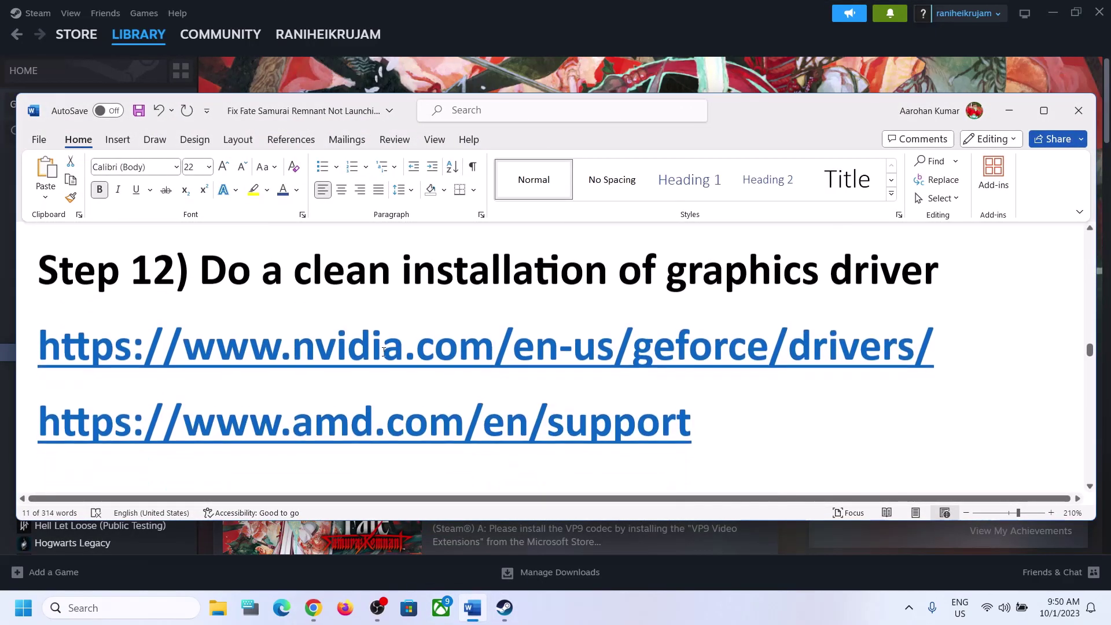
pyautogui.moveTo(202, 268); pyautogui.dragTo(998, 272)
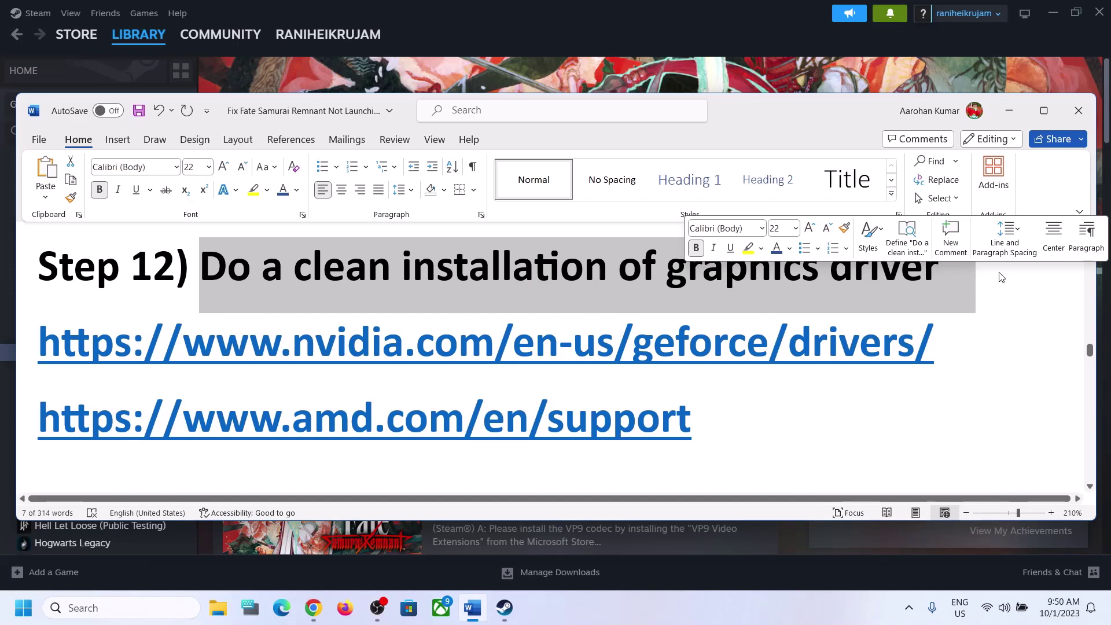
pyautogui.moveTo(217, 369); pyautogui.dragTo(747, 365)
pyautogui.moveTo(278, 416); pyautogui.dragTo(564, 416)
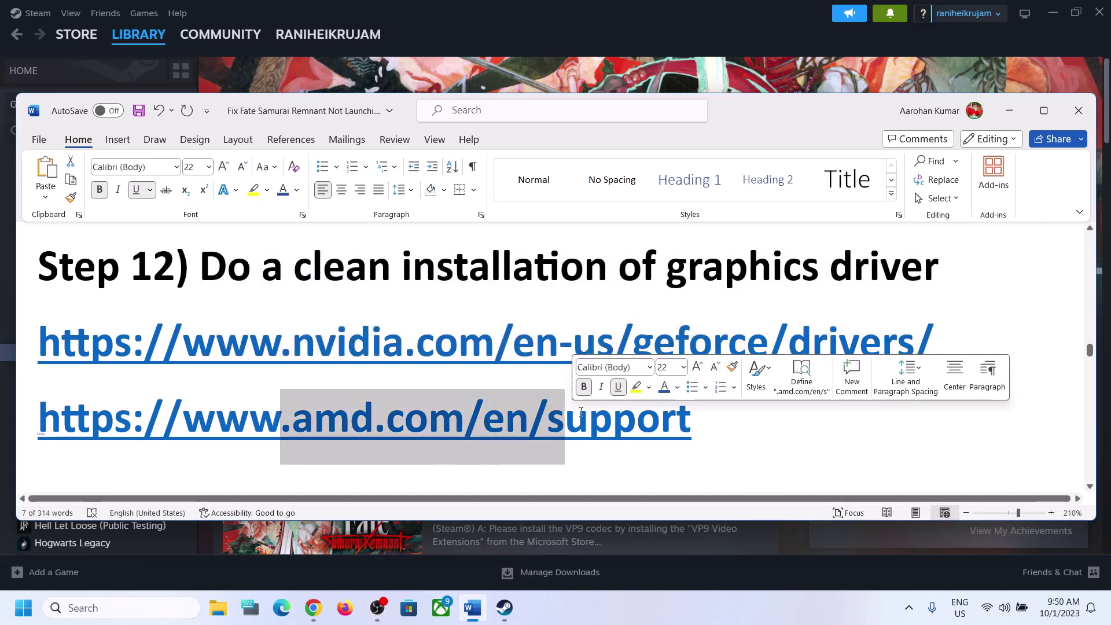
# - On NVIDIA's GeForce drivers page in Chrome, set the manual search to GeForce, GeForce RTX 30 Series (Notebooks), GeForce RTX 3050 Laptop GPU
pyautogui.click(686, 599)
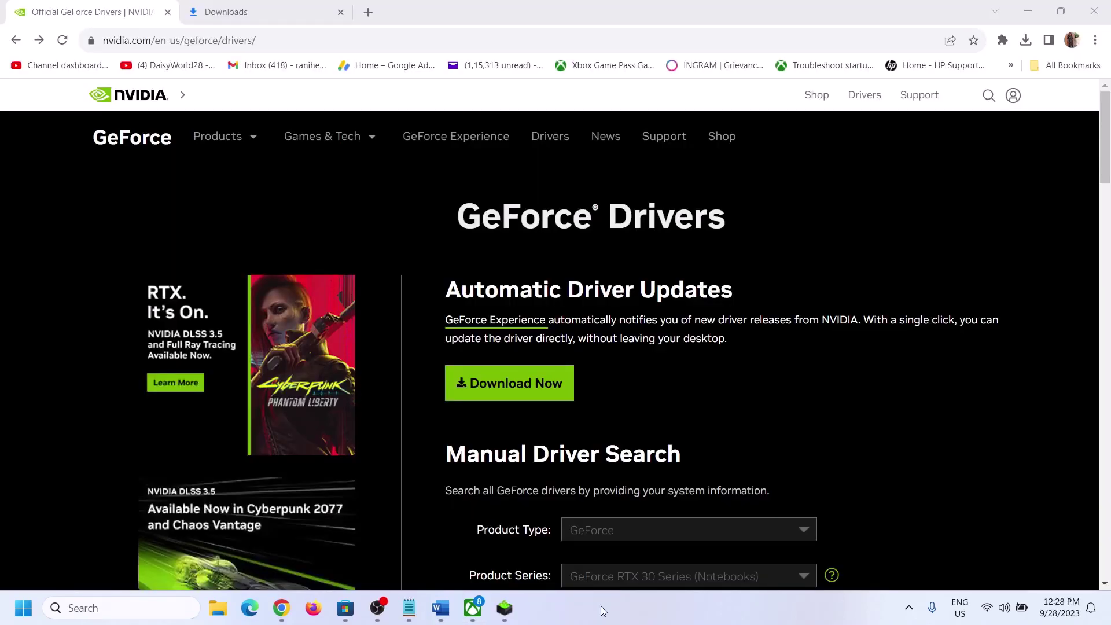
pyautogui.scroll(-5, 514, 375)
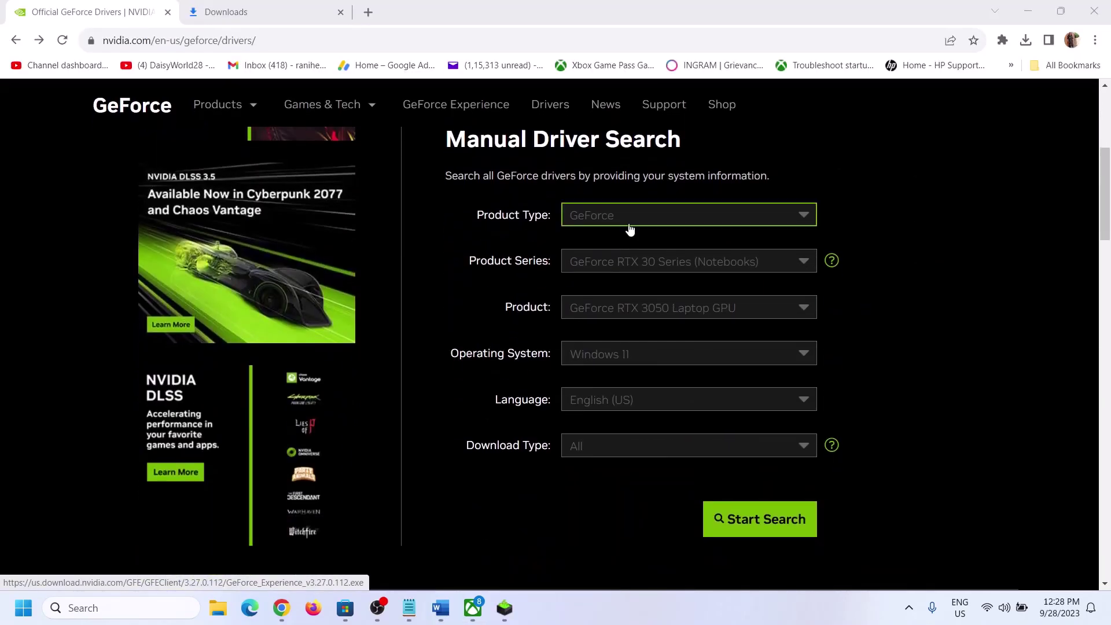
pyautogui.click(631, 229)
pyautogui.click(613, 240)
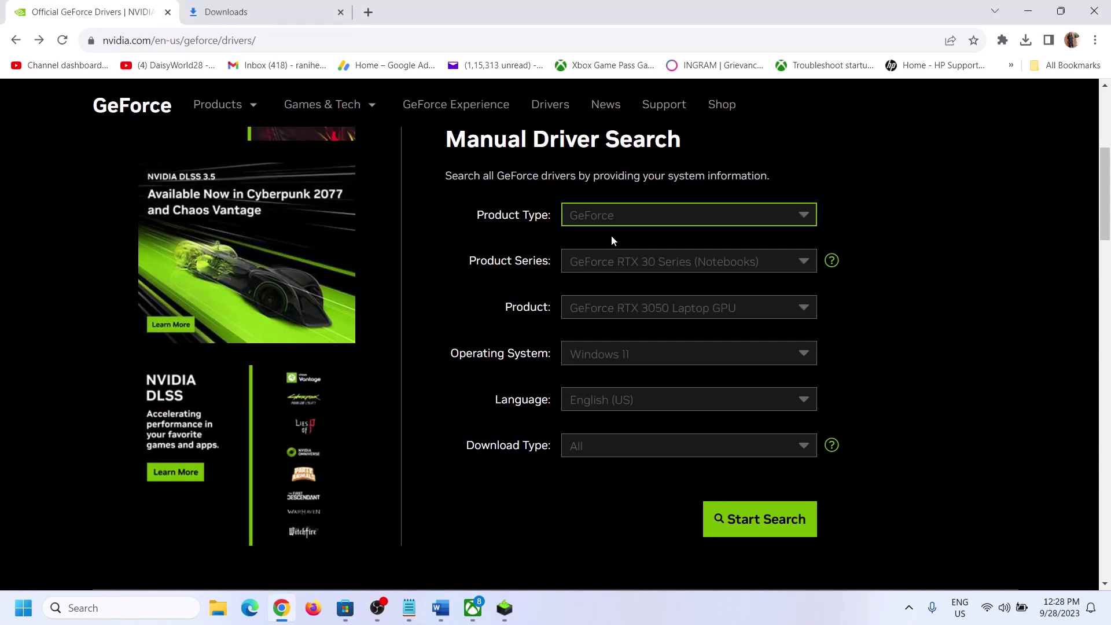
pyautogui.click(628, 265)
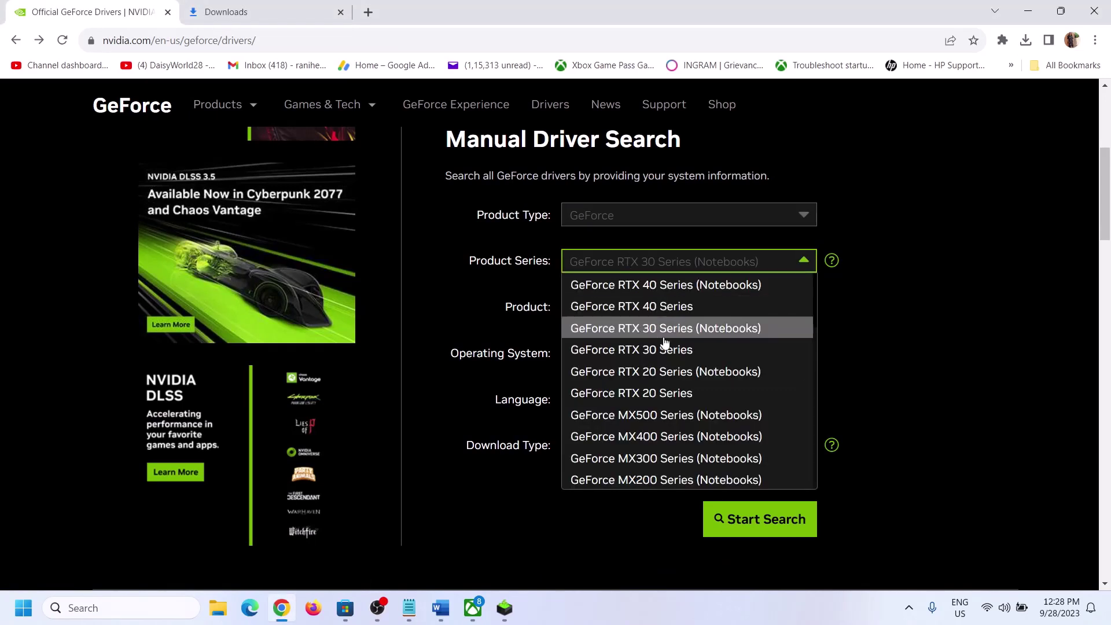
pyautogui.click(686, 330)
pyautogui.click(672, 314)
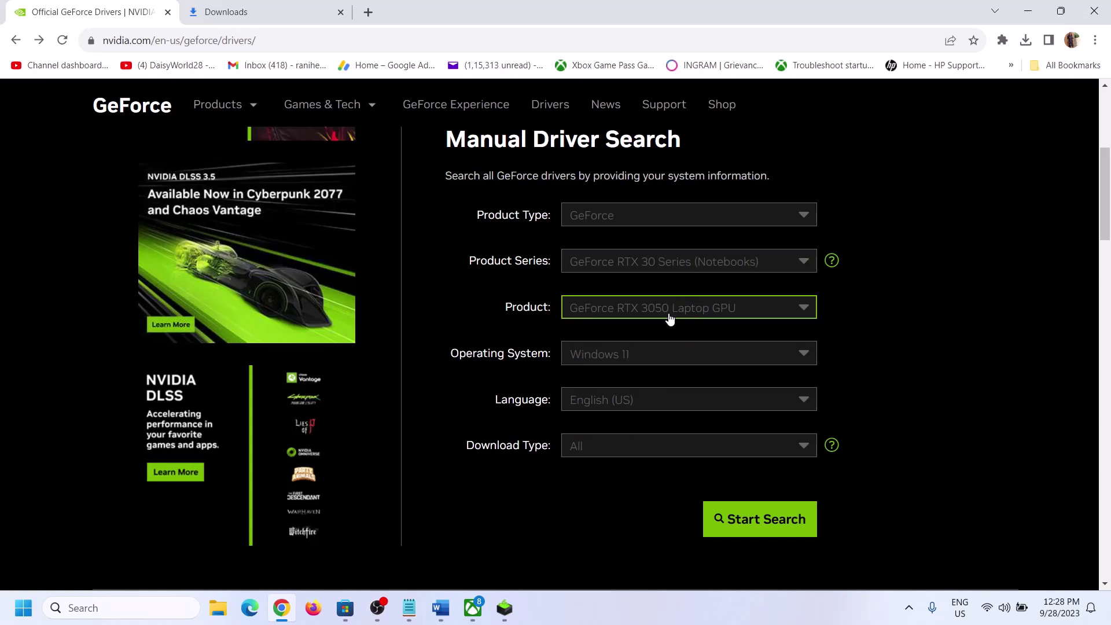
pyautogui.click(682, 463)
# - Review the product series and product choices, set the operating system to Windows 11, and start the driver search
pyautogui.click(687, 268)
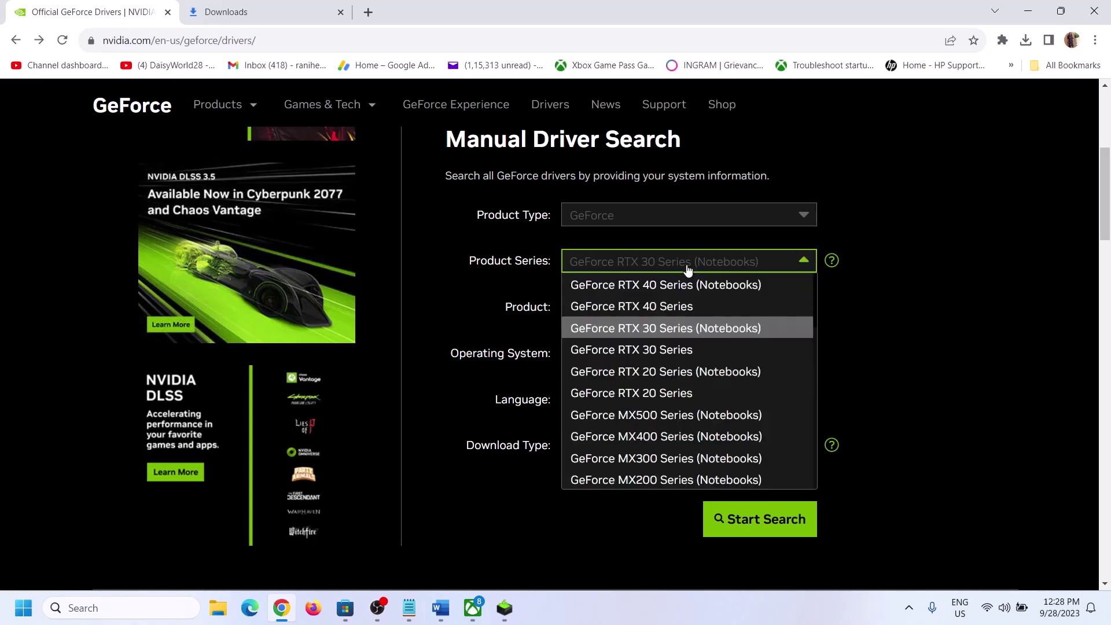
pyautogui.click(528, 310)
pyautogui.click(627, 311)
pyautogui.click(526, 330)
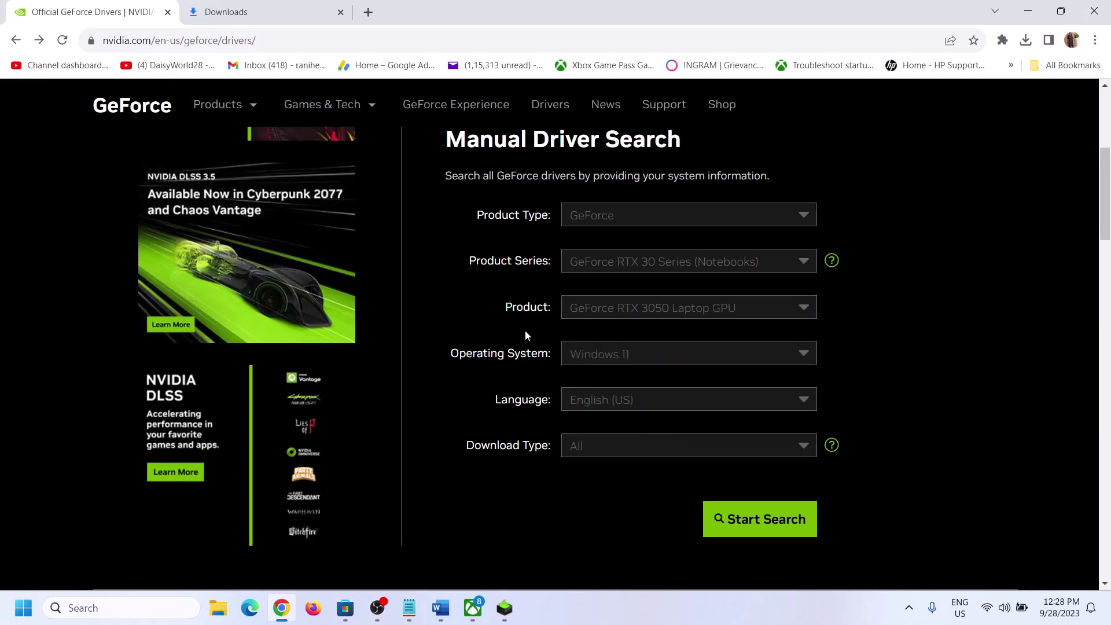
pyautogui.click(619, 361)
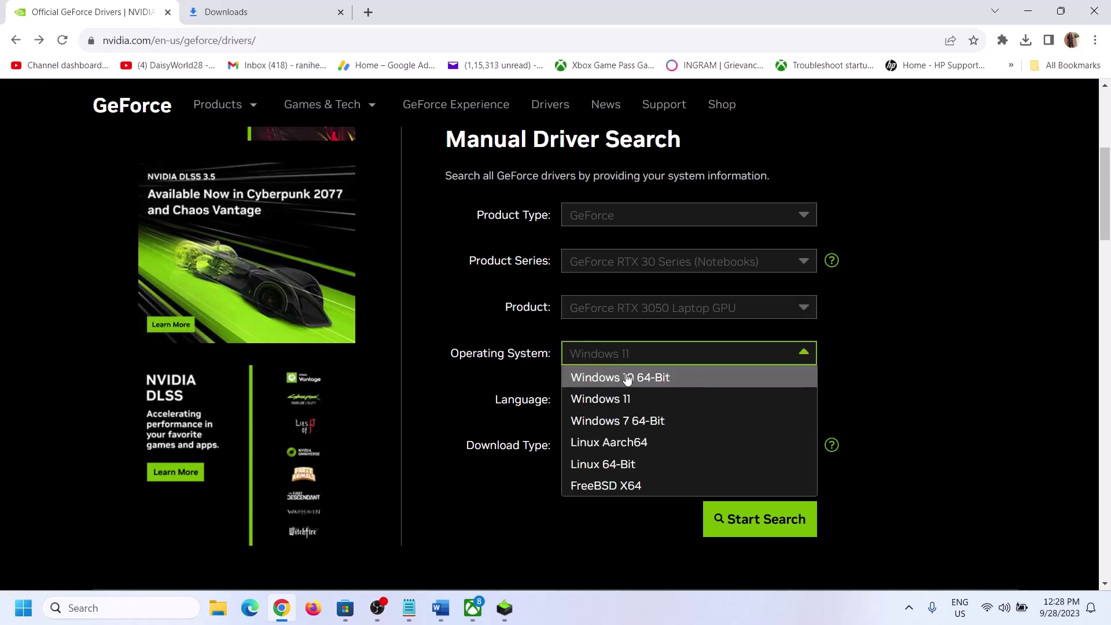
pyautogui.click(629, 401)
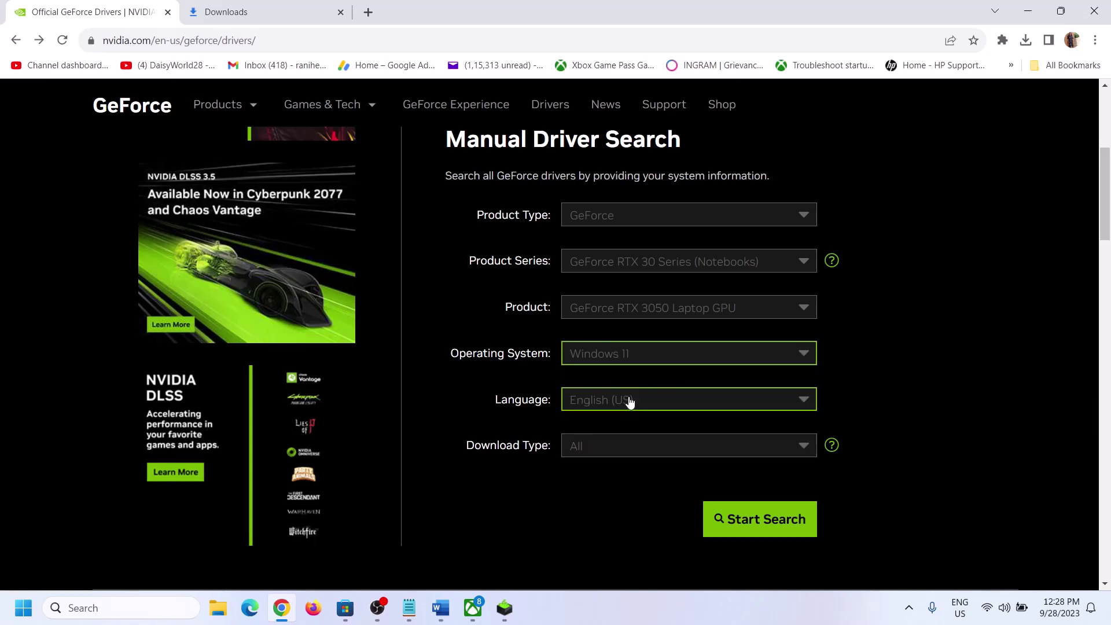
pyautogui.click(766, 525)
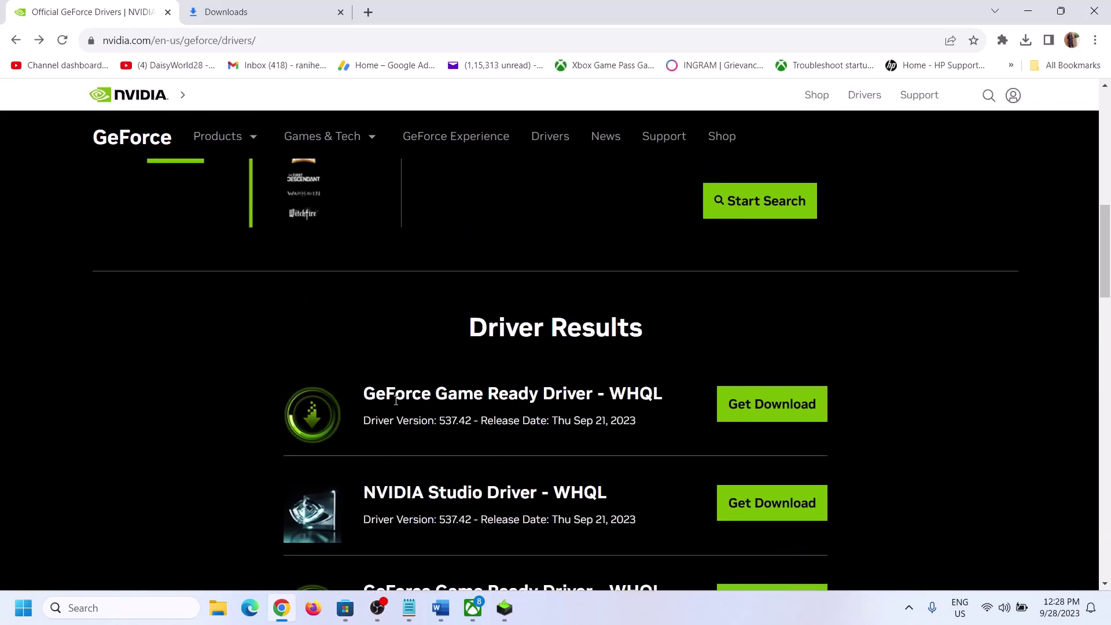
# - Download GeForce Game Ready Driver version 537.42 from the driver results and check it in the recent downloads
pyautogui.moveTo(371, 393); pyautogui.dragTo(592, 389)
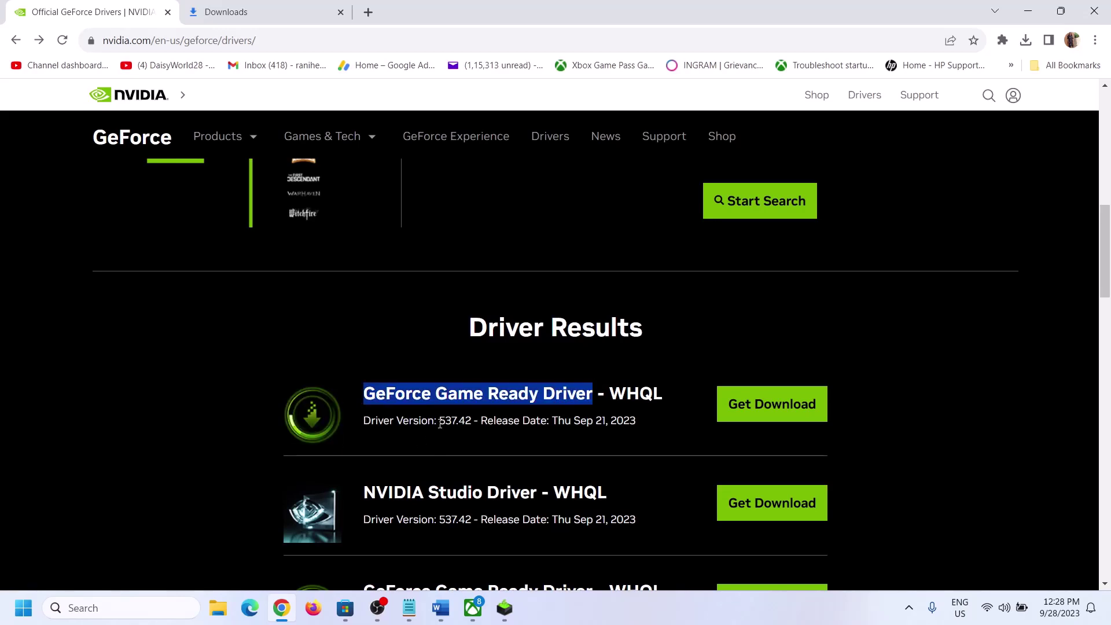
pyautogui.moveTo(440, 423); pyautogui.dragTo(459, 421)
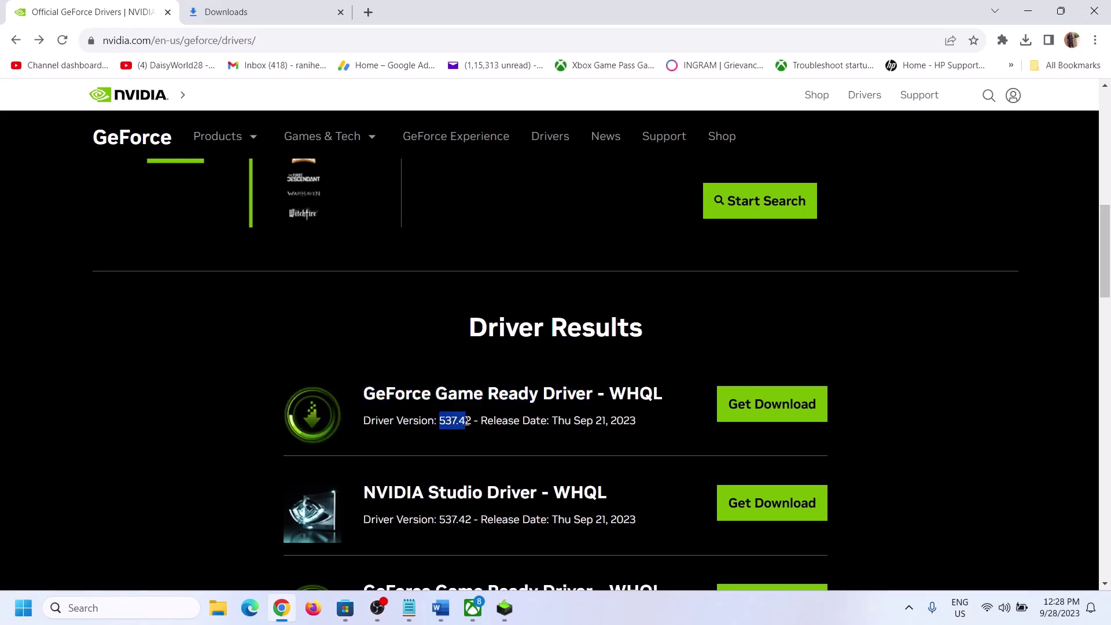
pyautogui.click(745, 406)
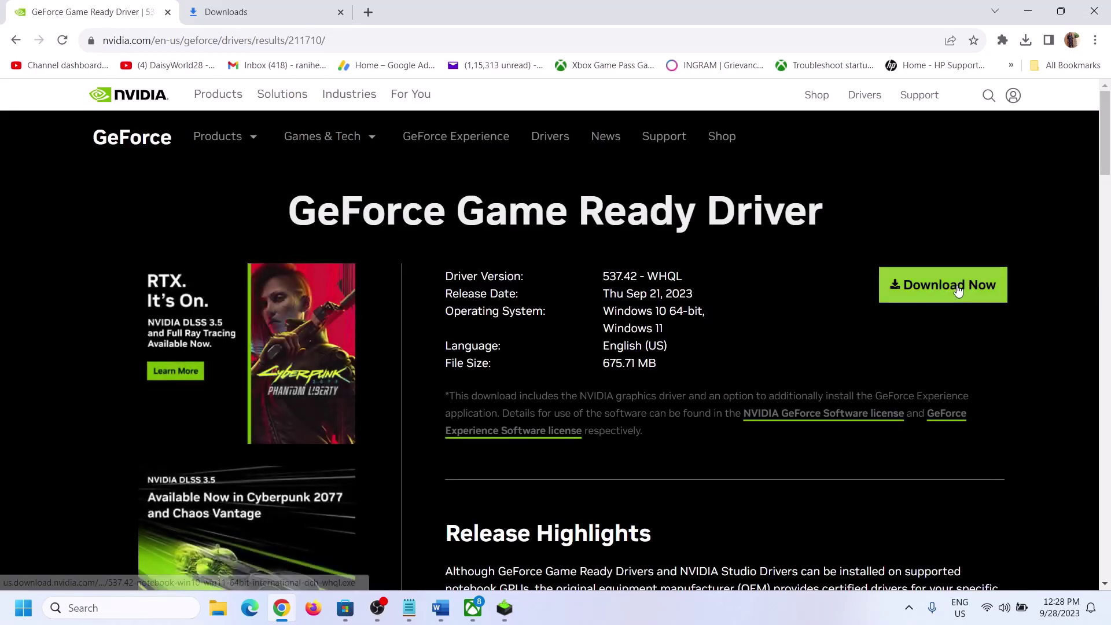
pyautogui.click(990, 287)
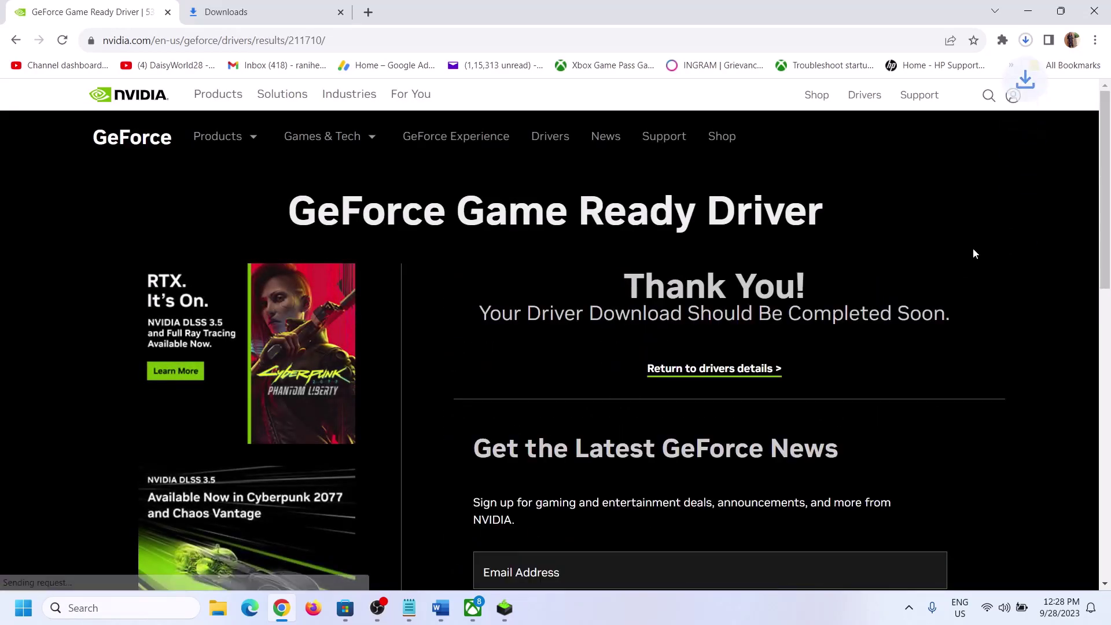
pyautogui.click(1034, 40)
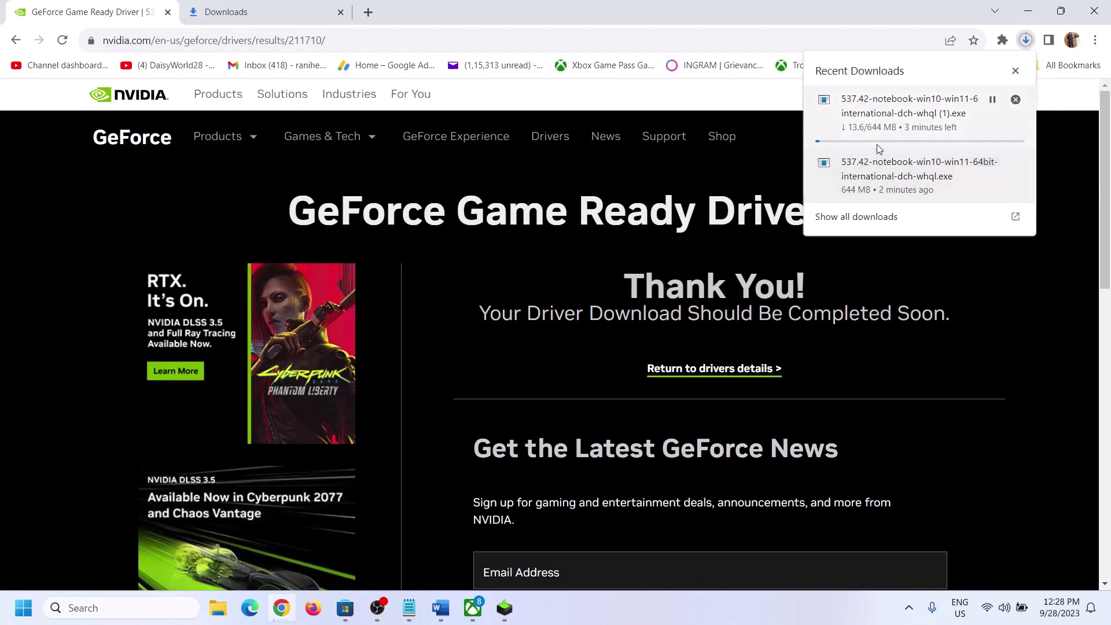
pyautogui.click(853, 273)
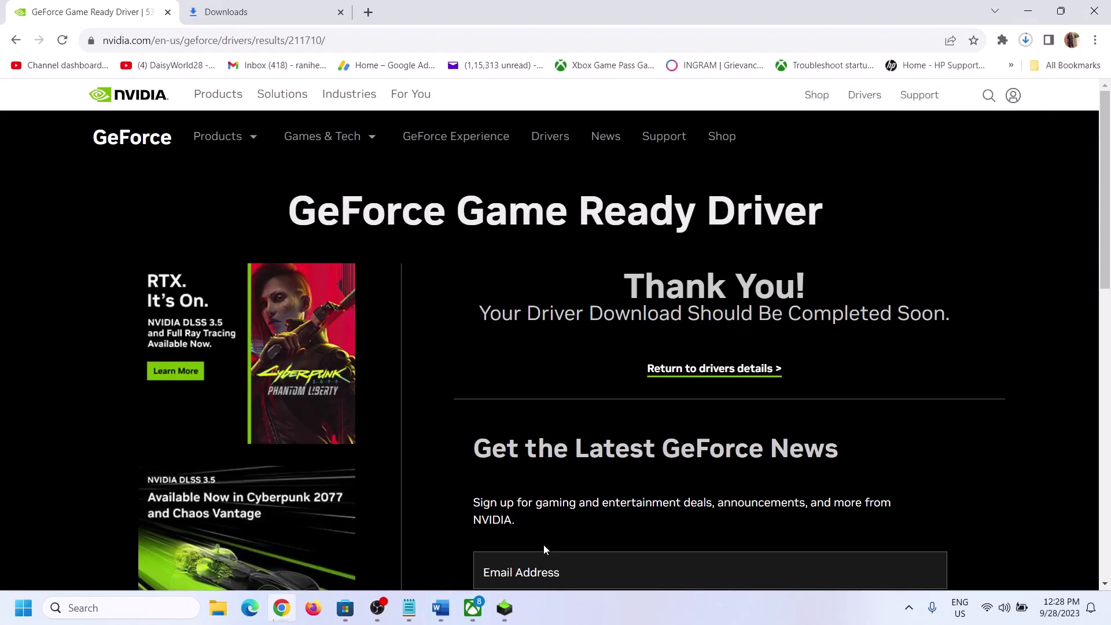
# - In the NVIDIA installer, accept the license with GeForce Experience included, choose Custom (Advanced), enable Perform a clean installation, and start installing
pyautogui.click(511, 621)
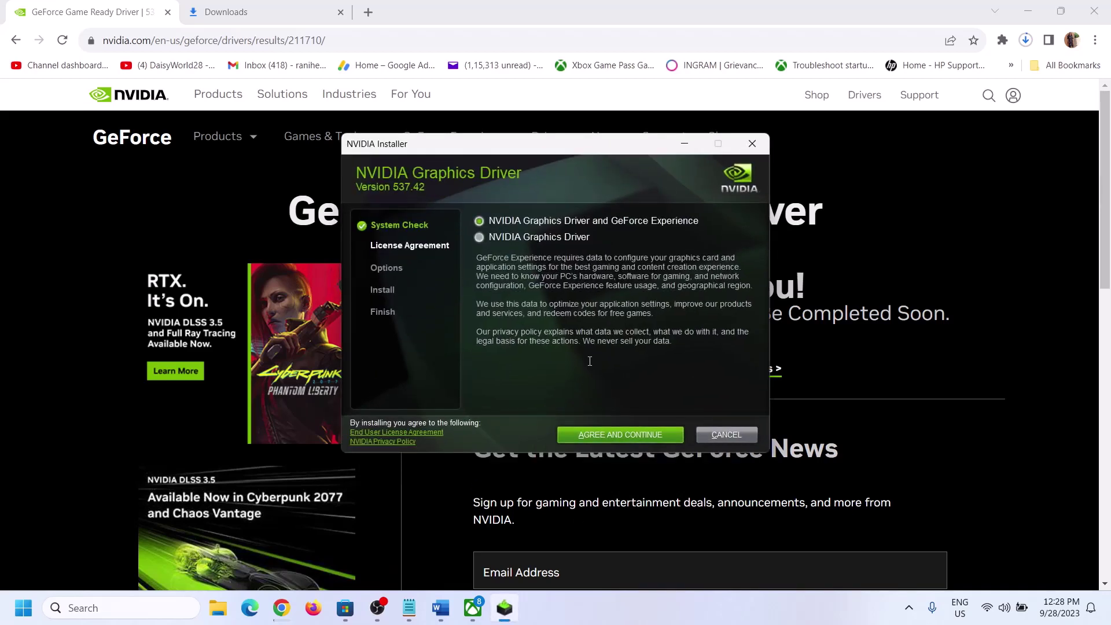
pyautogui.click(615, 435)
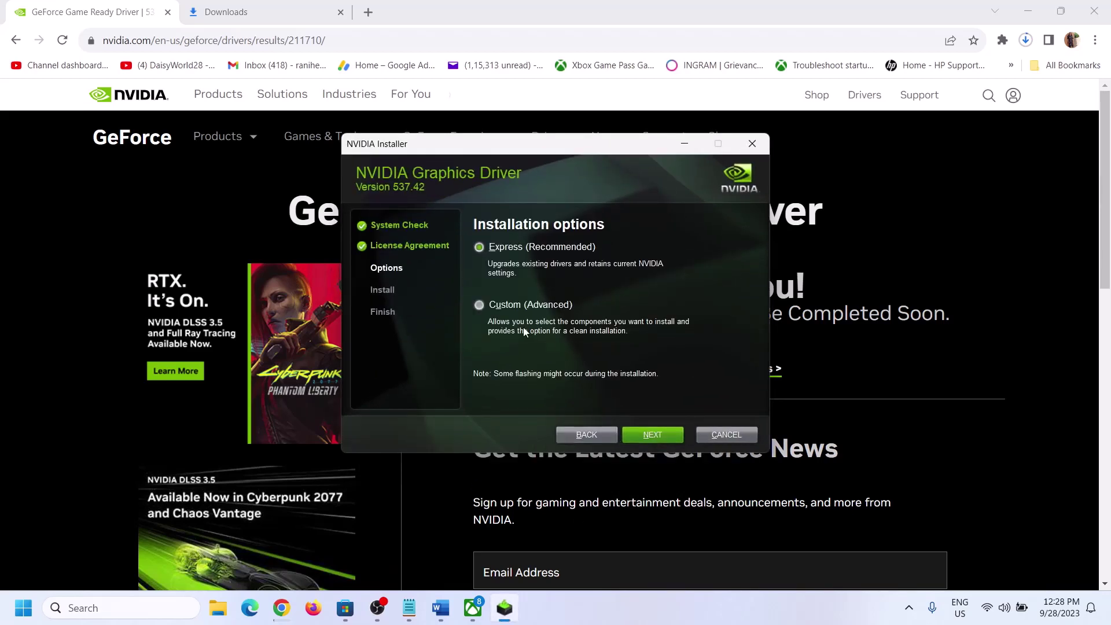
pyautogui.click(499, 302)
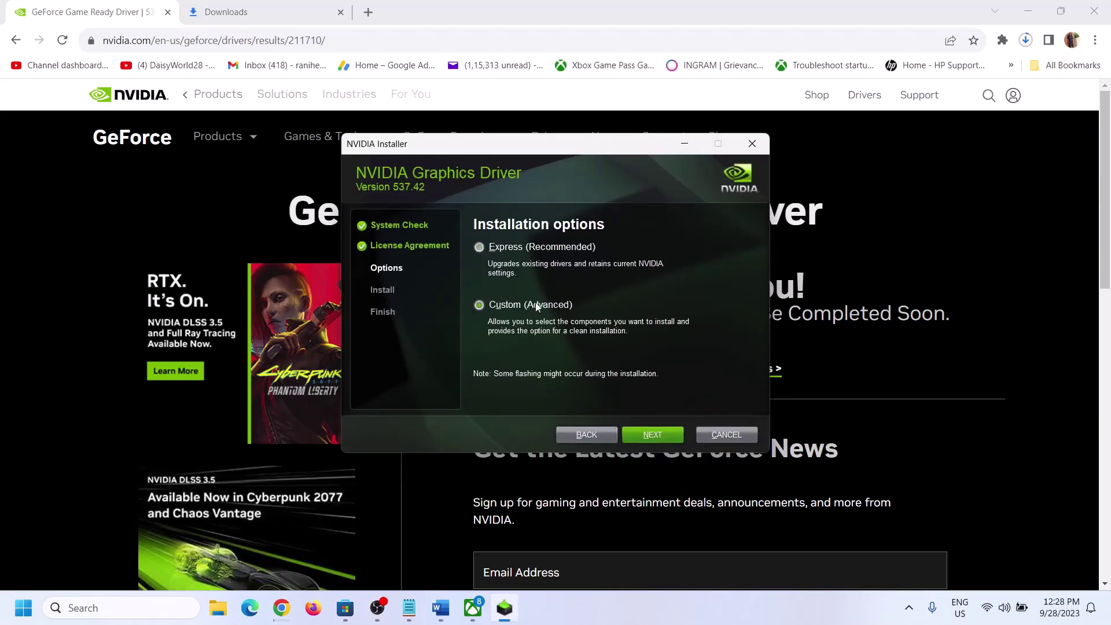
pyautogui.click(656, 435)
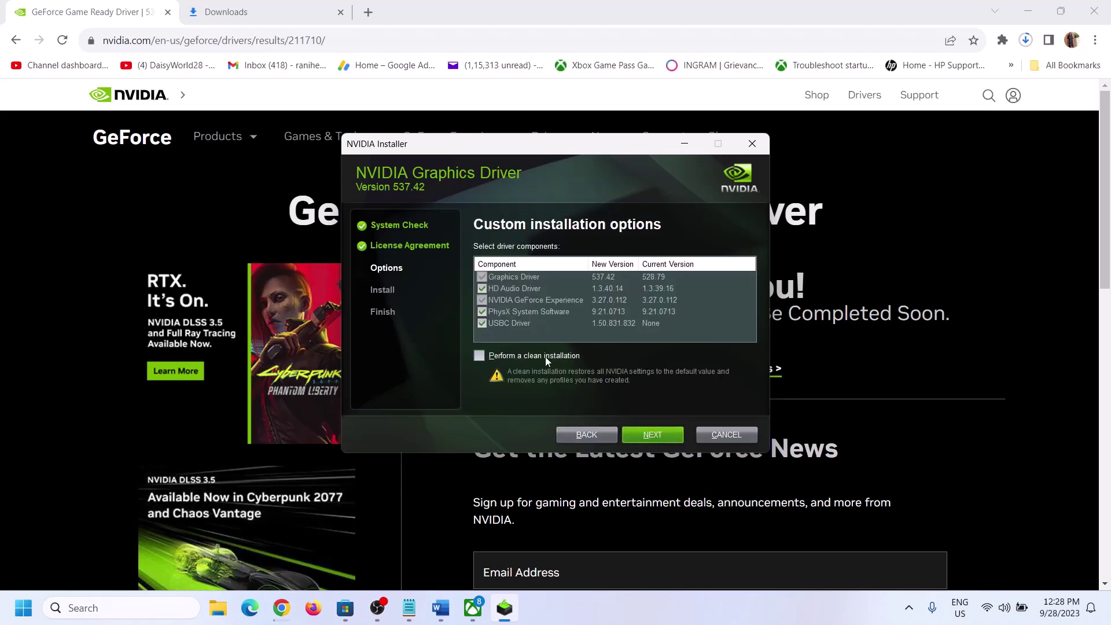
pyautogui.click(480, 357)
pyautogui.click(635, 434)
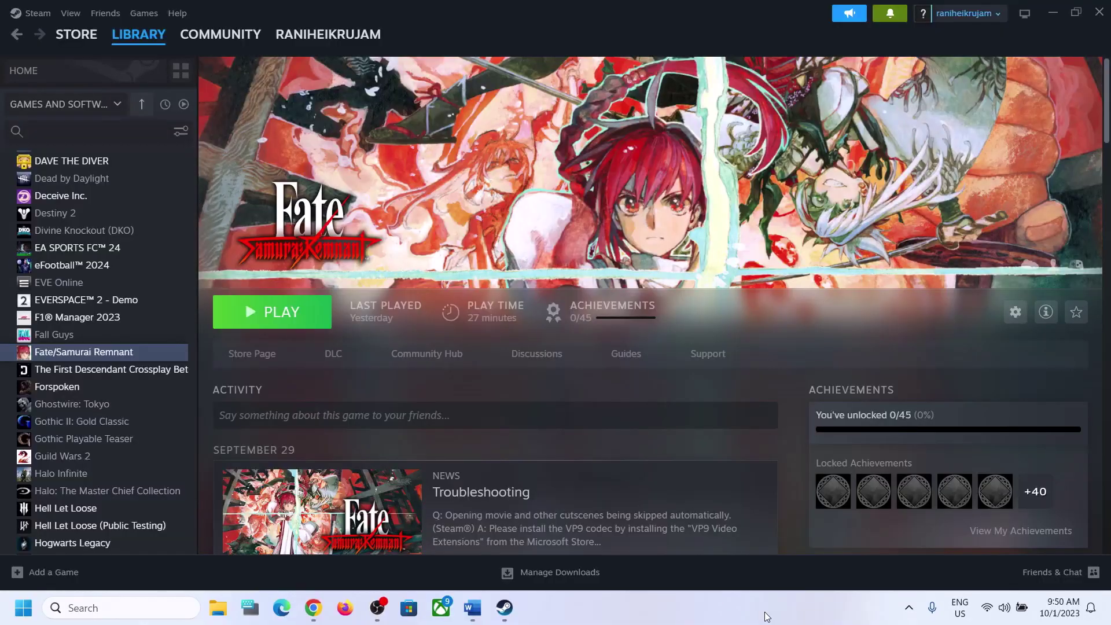
# - Switch to the Word guide and highlight "Run the game on dedicated graphics card" in Step 13
pyautogui.click(473, 607)
pyautogui.scroll(-4, 399, 388)
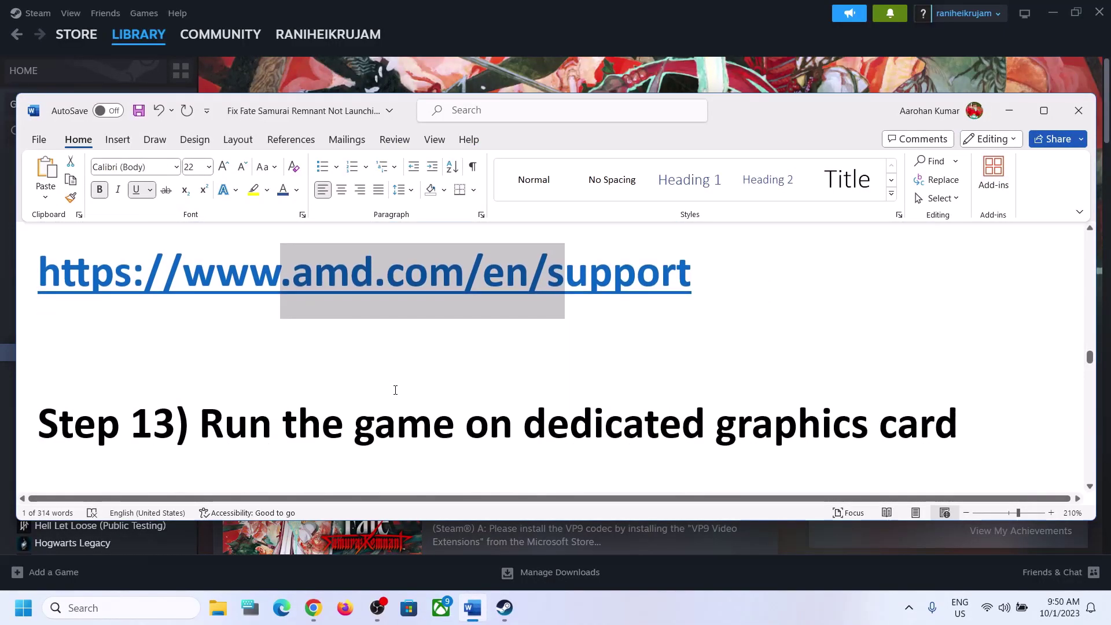
pyautogui.moveTo(249, 356); pyautogui.dragTo(851, 385)
pyautogui.click(822, 359)
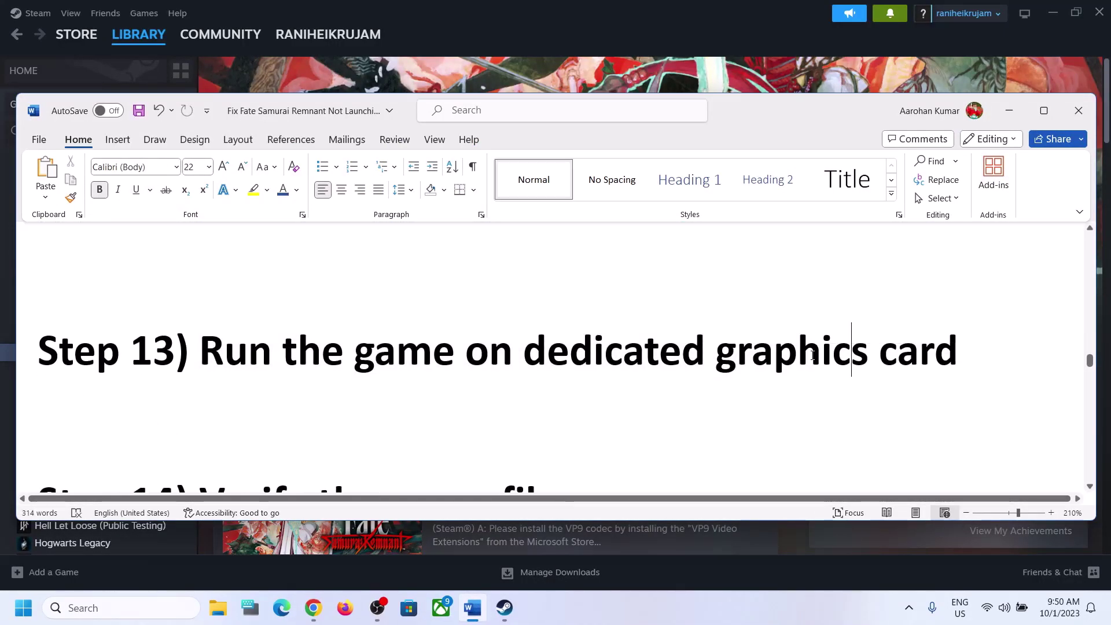
# - Copy the word "graphics" from Step 13, search Windows for it, and open Graphics settings
pyautogui.doubleClick(813, 360)
pyautogui.hotkey('ctrl', 'c')
pyautogui.click(159, 607)
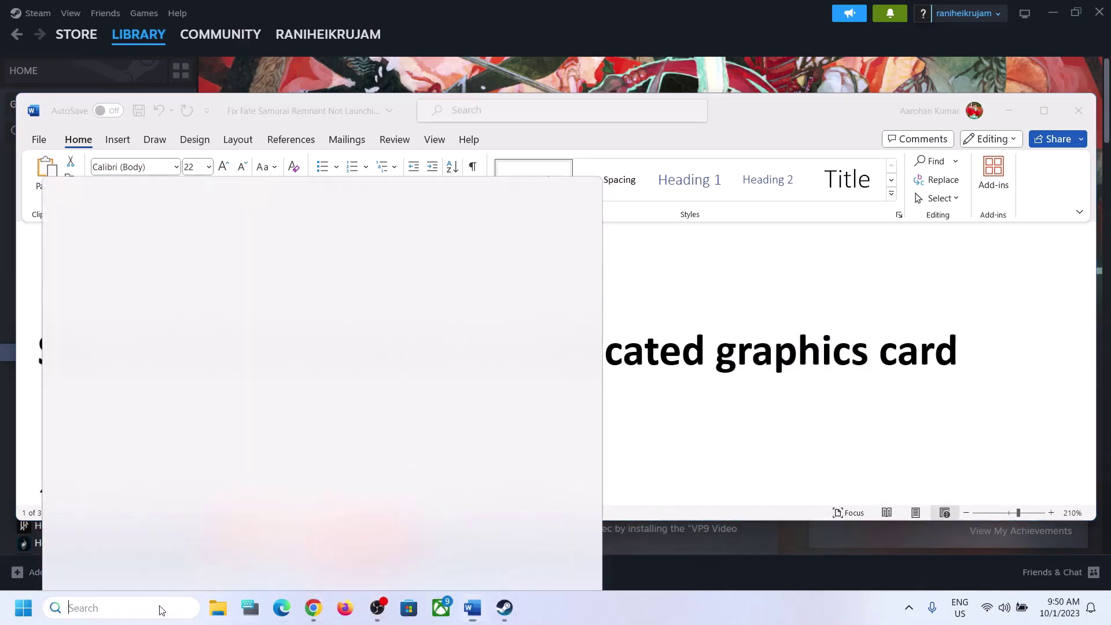
pyautogui.hotkey('ctrl', 'v')
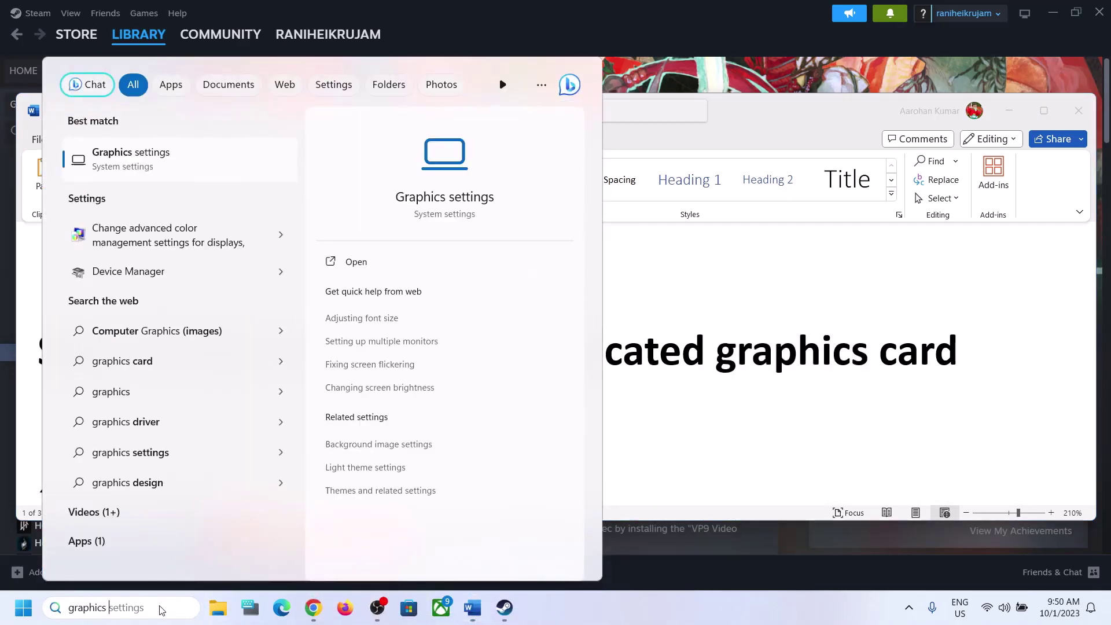
pyautogui.click(137, 172)
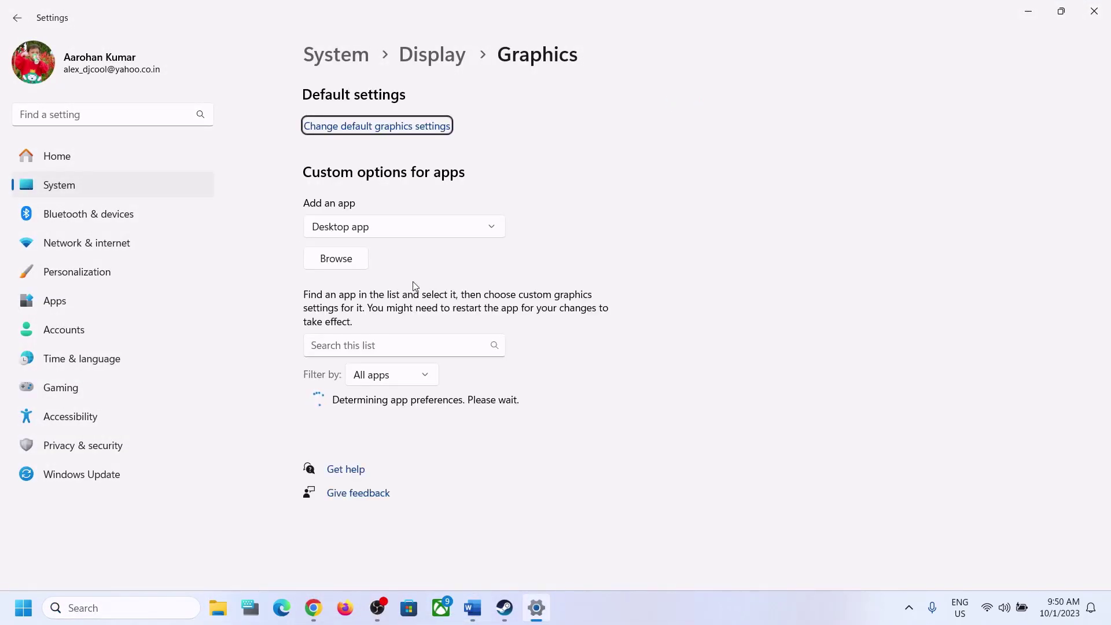
# - Add the FateSamuraiRemnant application from D:\SteamLibrary\steamapps\common\FateSamuraiRemnant to the custom graphics options for apps
pyautogui.click(362, 256)
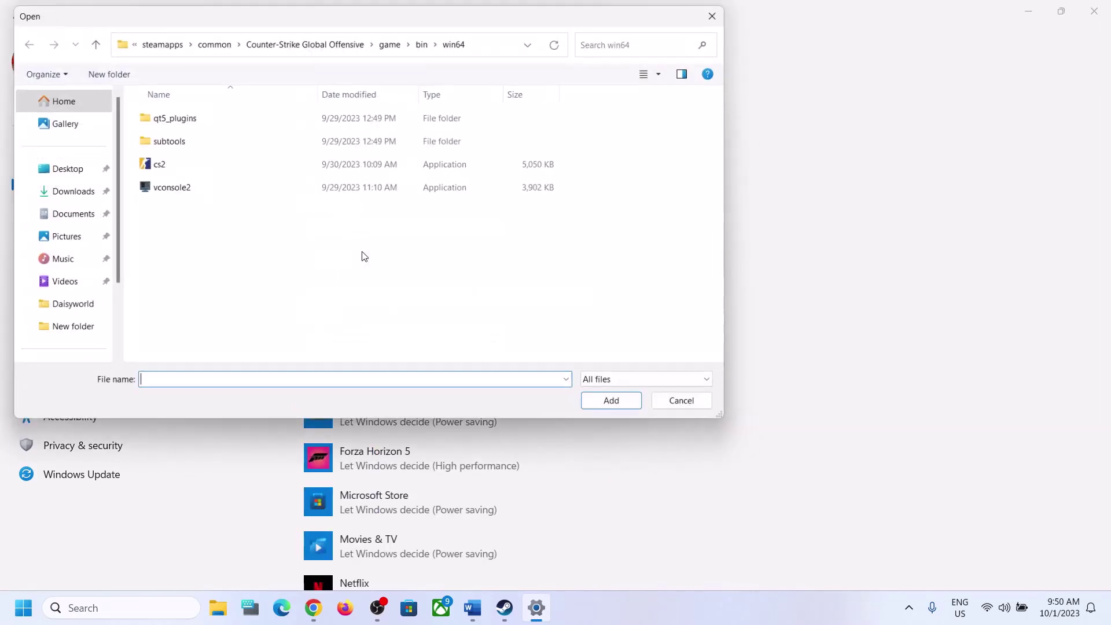
pyautogui.scroll(-2, 83, 310)
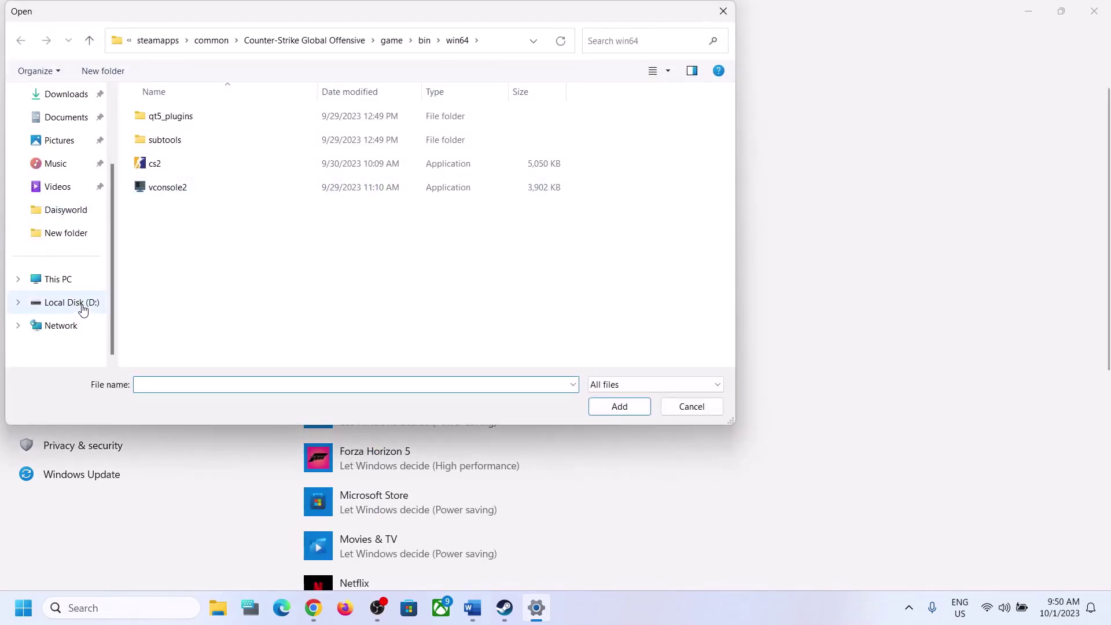
pyautogui.click(83, 310)
pyautogui.doubleClick(180, 302)
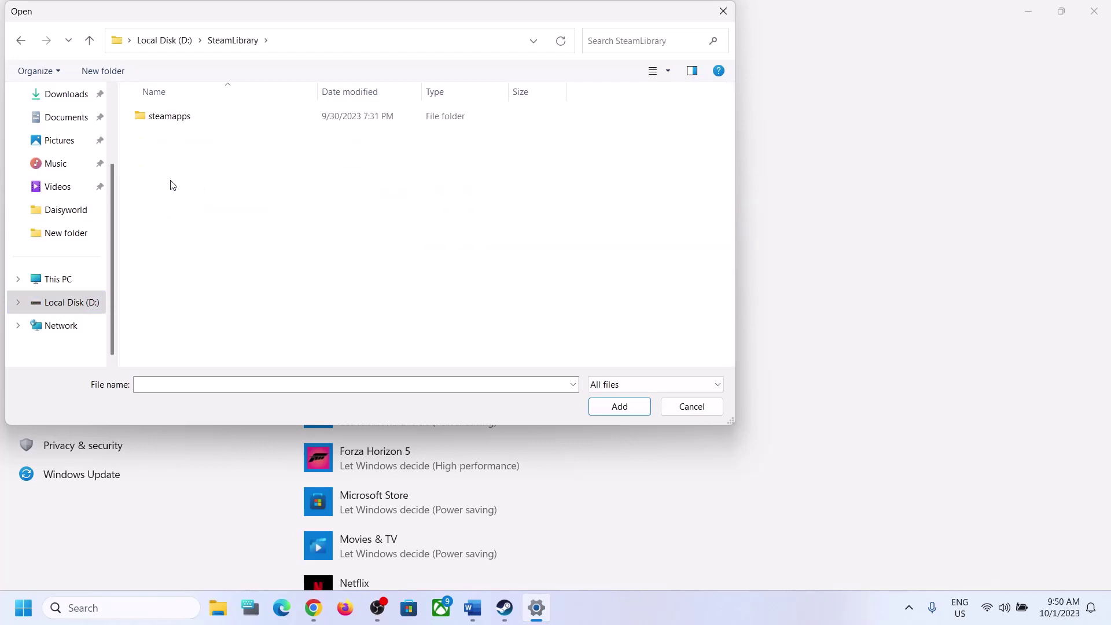
pyautogui.doubleClick(173, 122)
pyautogui.doubleClick(174, 122)
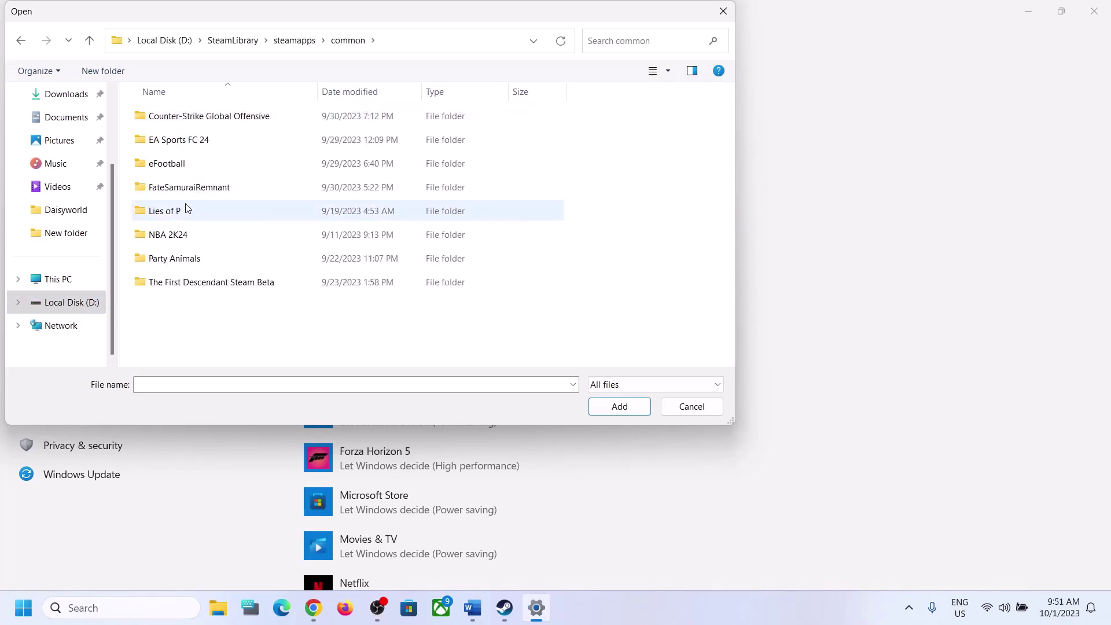
pyautogui.doubleClick(187, 190)
pyautogui.click(199, 166)
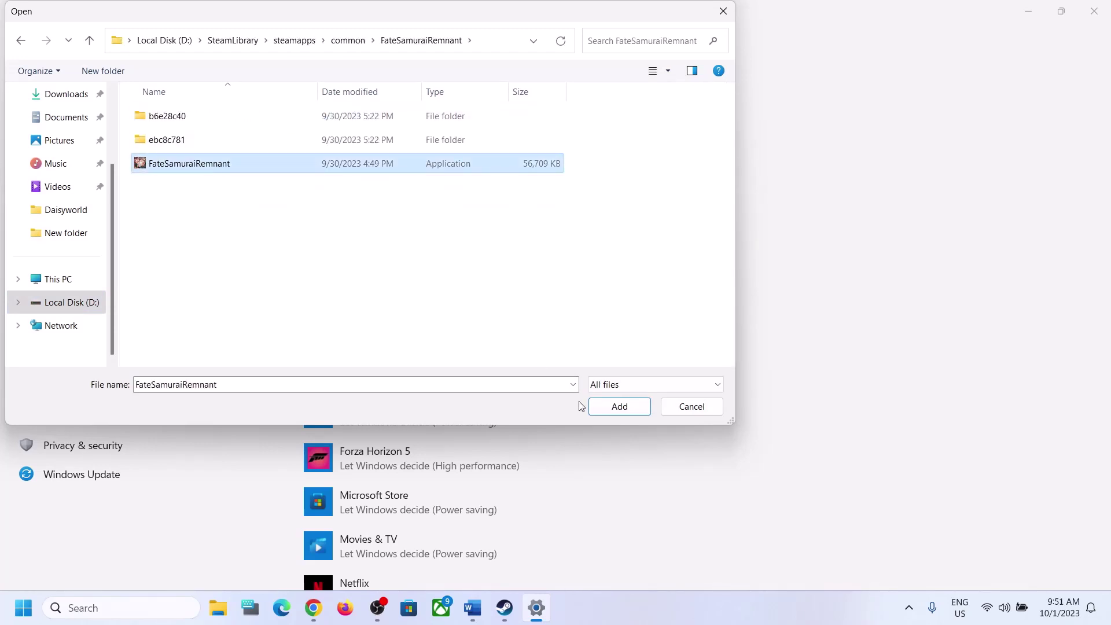
pyautogui.click(617, 406)
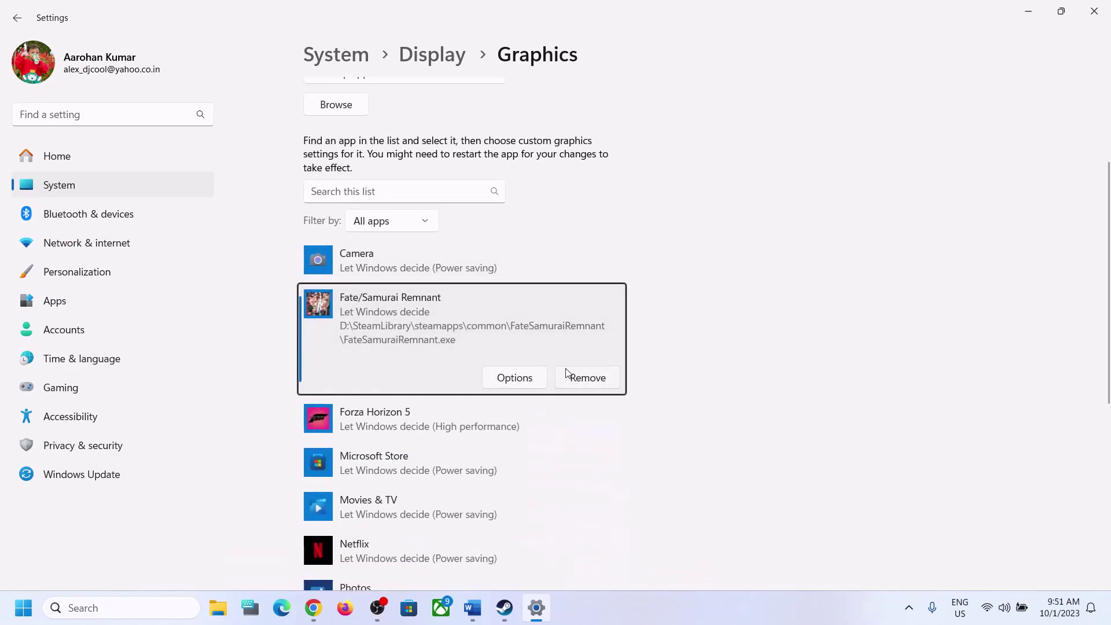
# - Set Fate/Samurai Remnant's graphics preference to High performance, save it, and close Settings
pyautogui.click(532, 373)
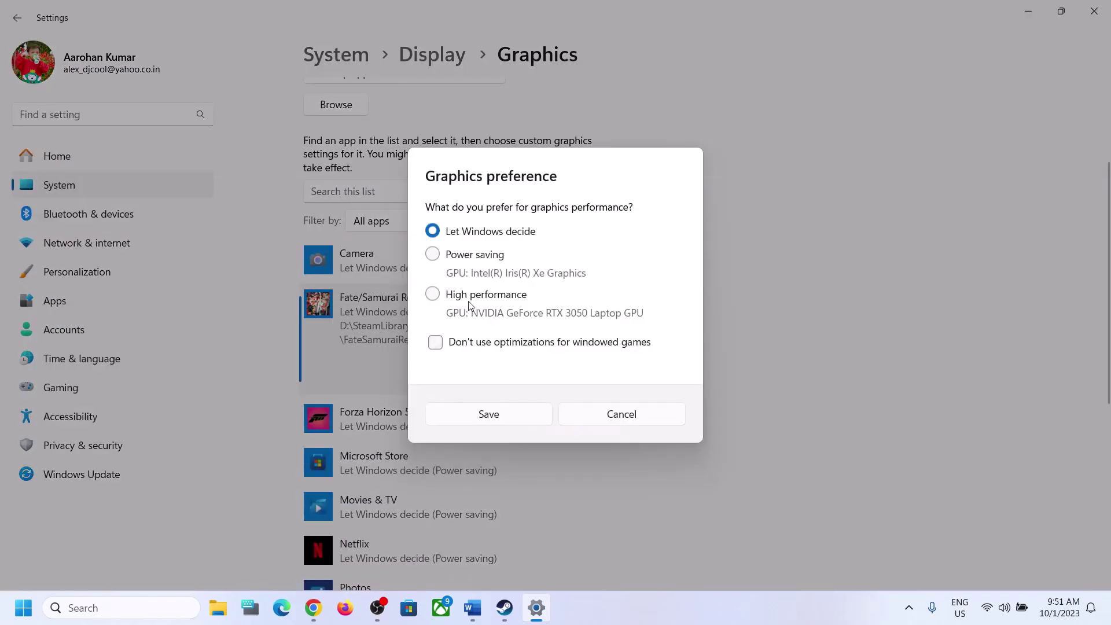
pyautogui.click(452, 296)
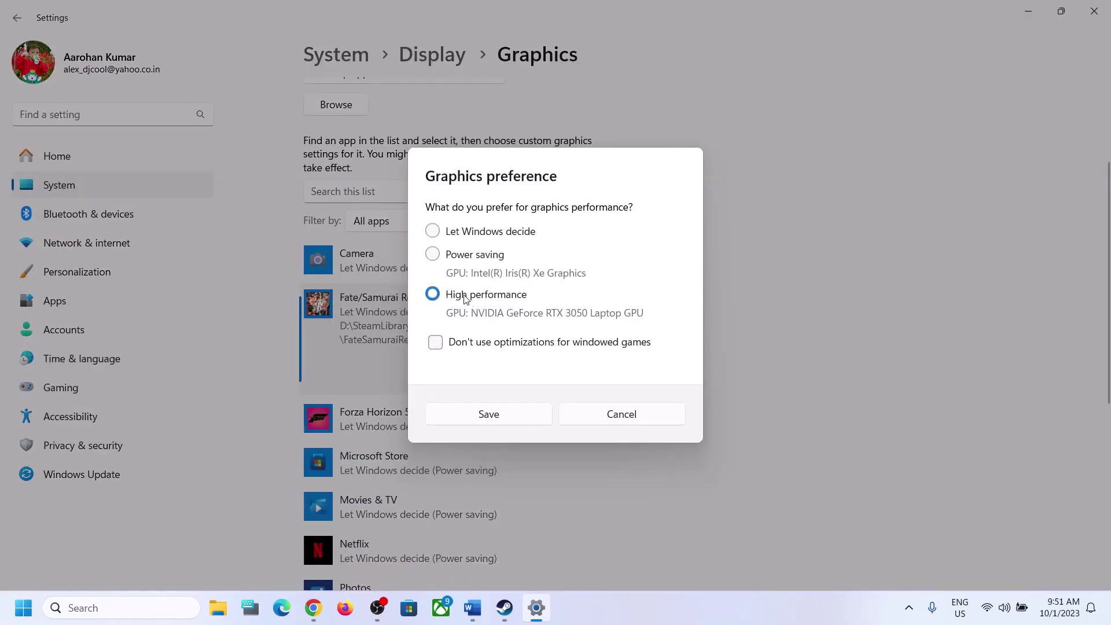
pyautogui.click(495, 418)
pyautogui.click(1095, 13)
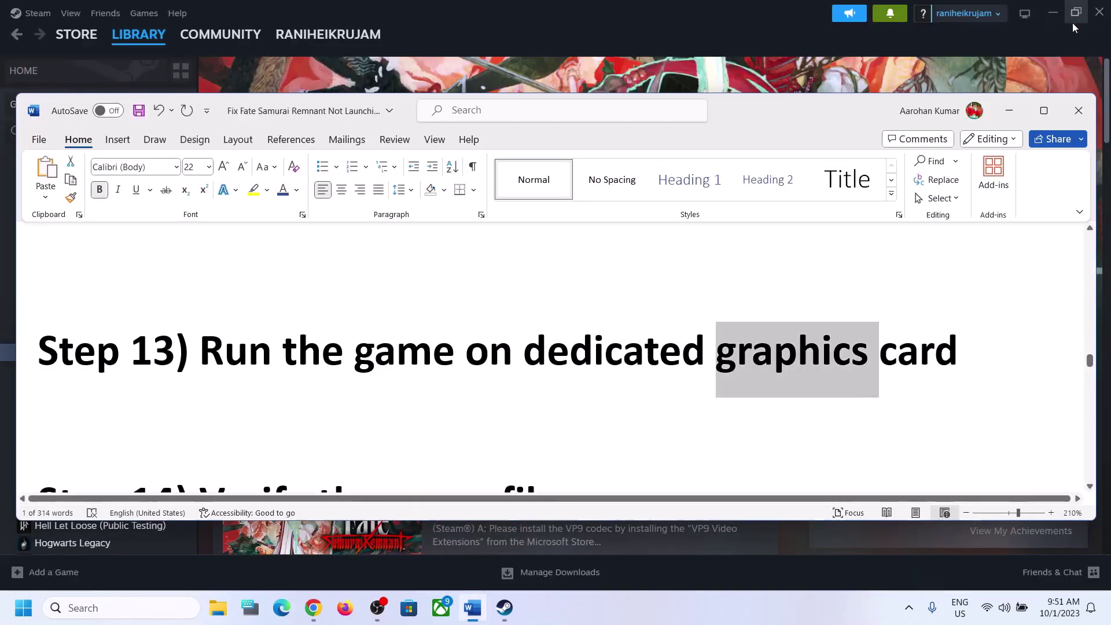
# - Highlight the game file verification instruction in Step 14 of the guide and return to the Steam library
pyautogui.scroll(-3, 487, 380)
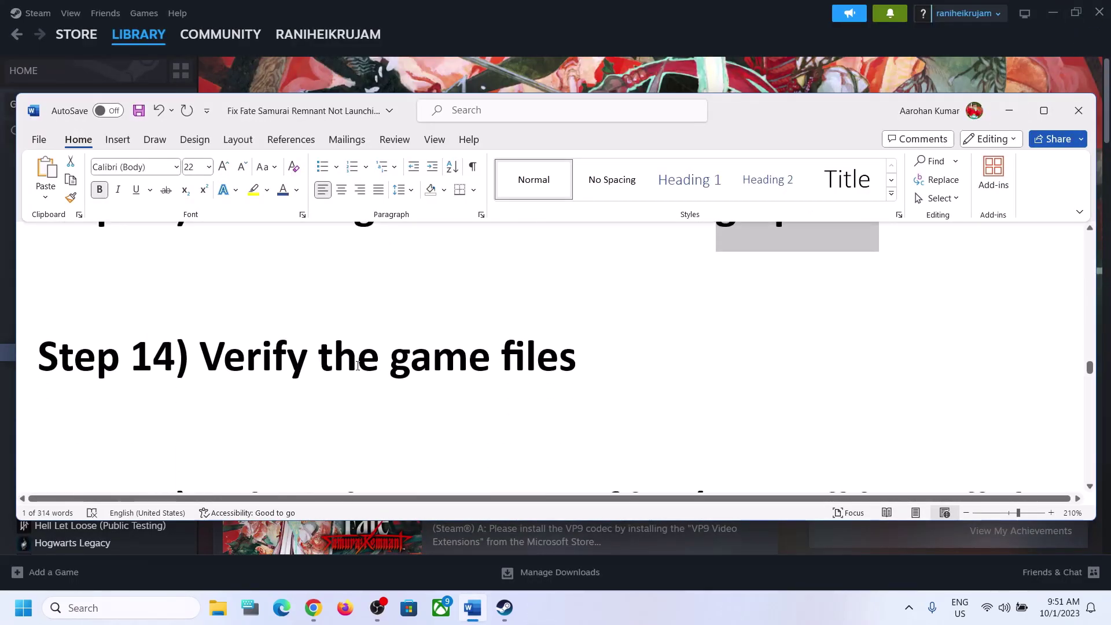
pyautogui.moveTo(358, 366); pyautogui.dragTo(745, 376)
pyautogui.click(1009, 110)
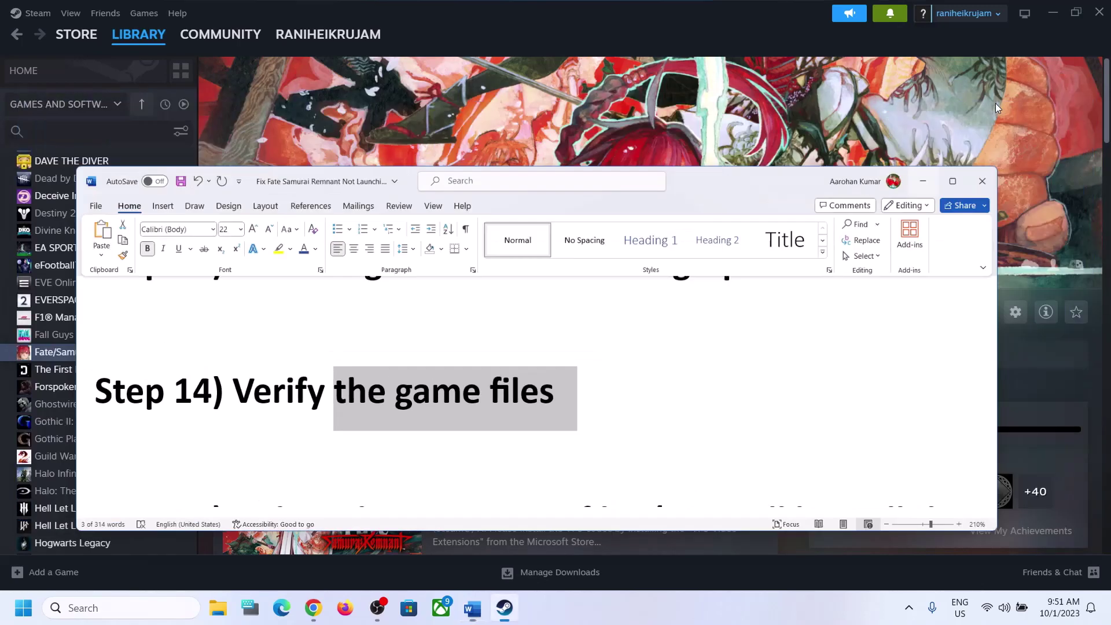
# - Open Fate/Samurai Remnant's Installed Files properties in Steam, examine the Verify integrity of game files option, and close the properties
pyautogui.rightClick(107, 356)
pyautogui.click(165, 472)
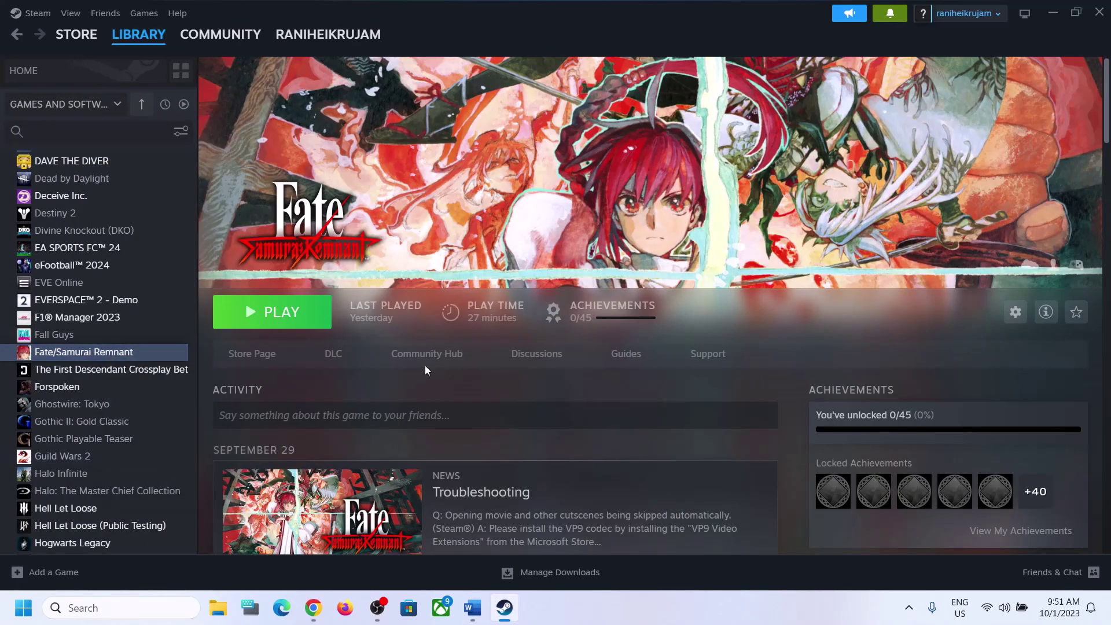
pyautogui.click(308, 224)
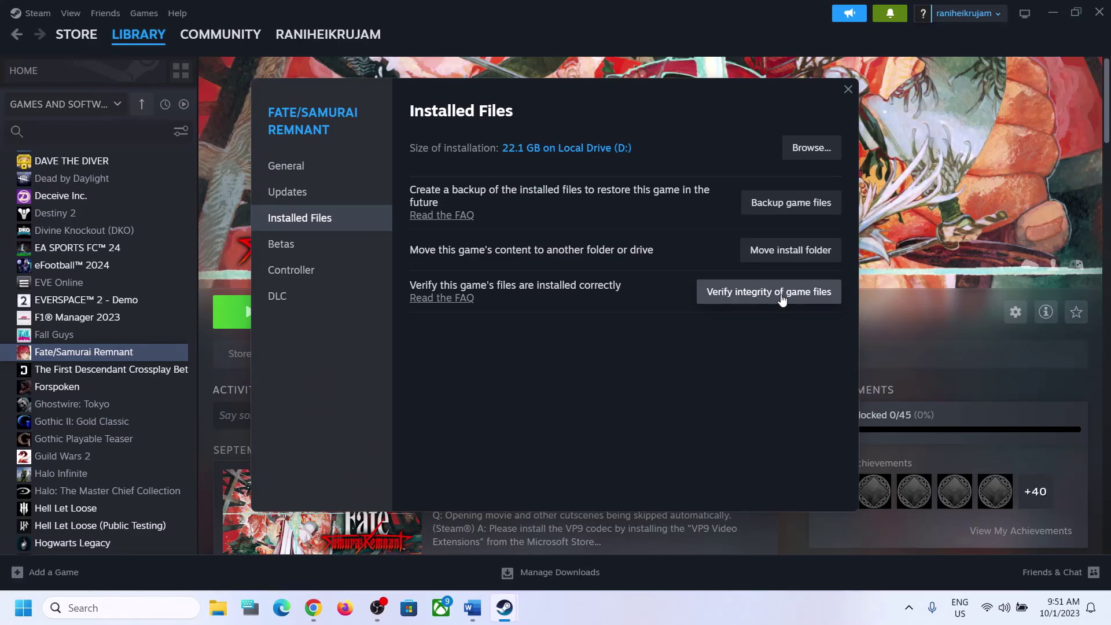
pyautogui.click(849, 87)
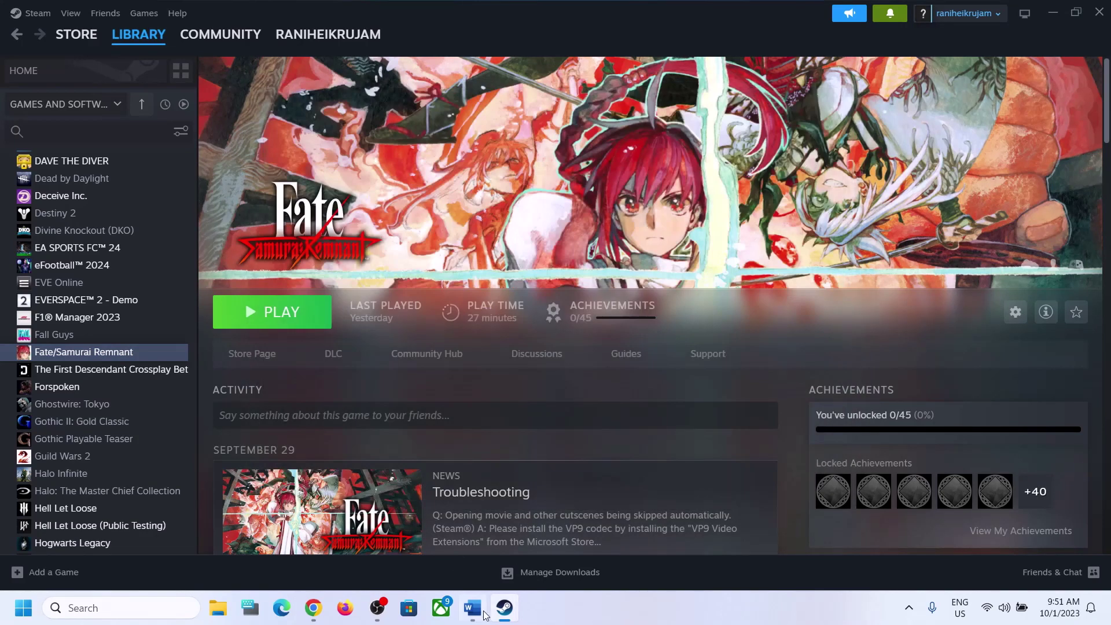
# - Return to the Word guide and highlight Step 15's save game deletion instruction and its warning about losing game progress
pyautogui.click(472, 608)
pyautogui.scroll(-3, 426, 363)
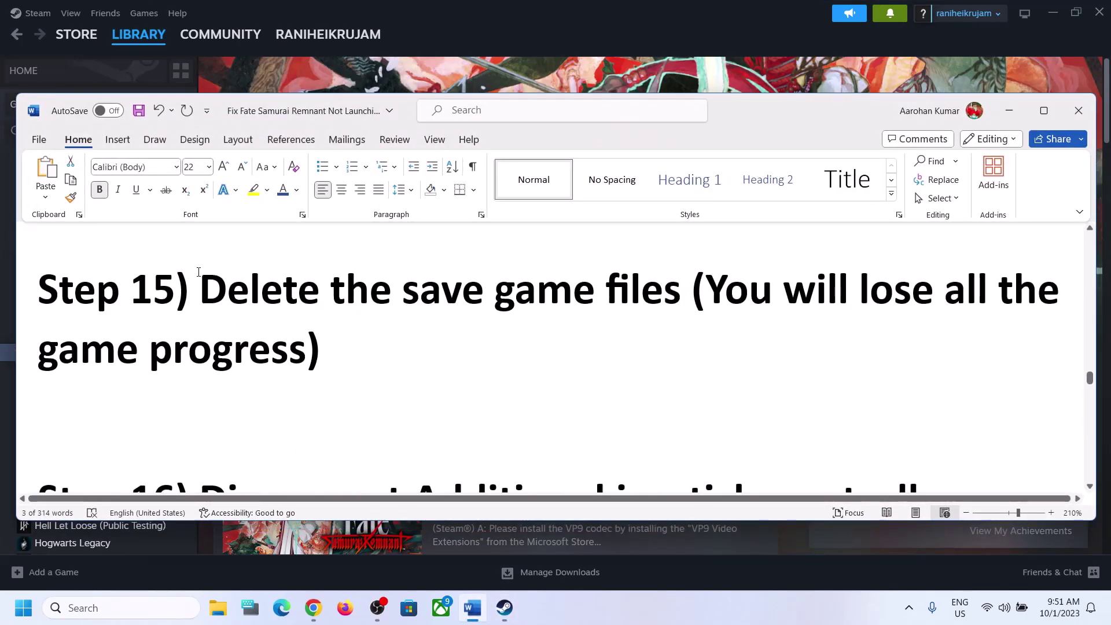
pyautogui.moveTo(200, 289); pyautogui.dragTo(567, 298)
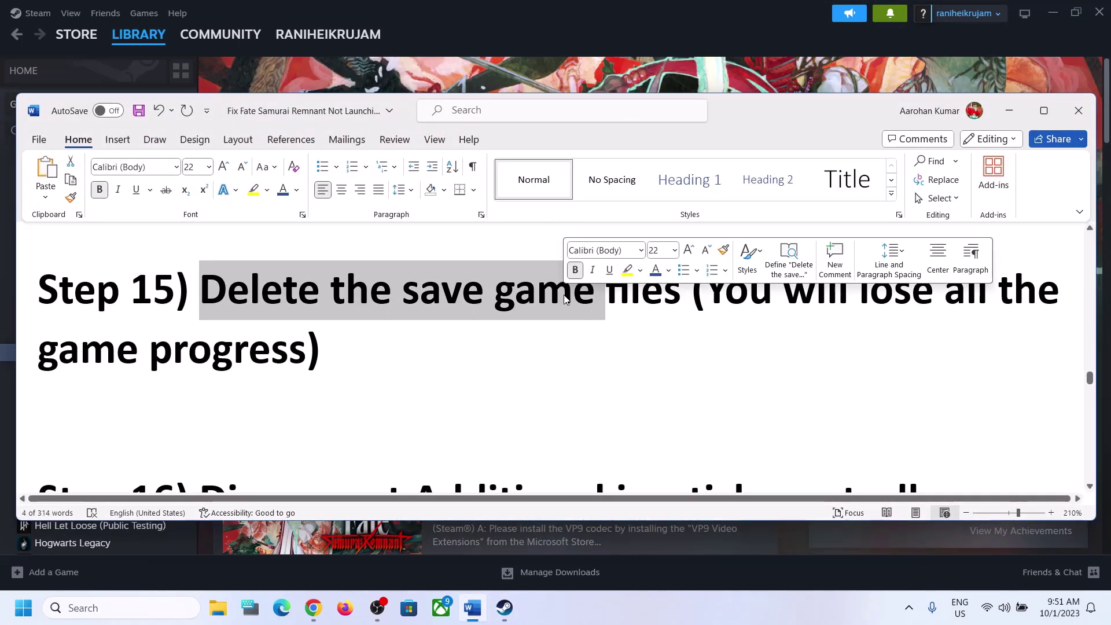
pyautogui.click(680, 397)
pyautogui.moveTo(706, 290); pyautogui.dragTo(342, 345)
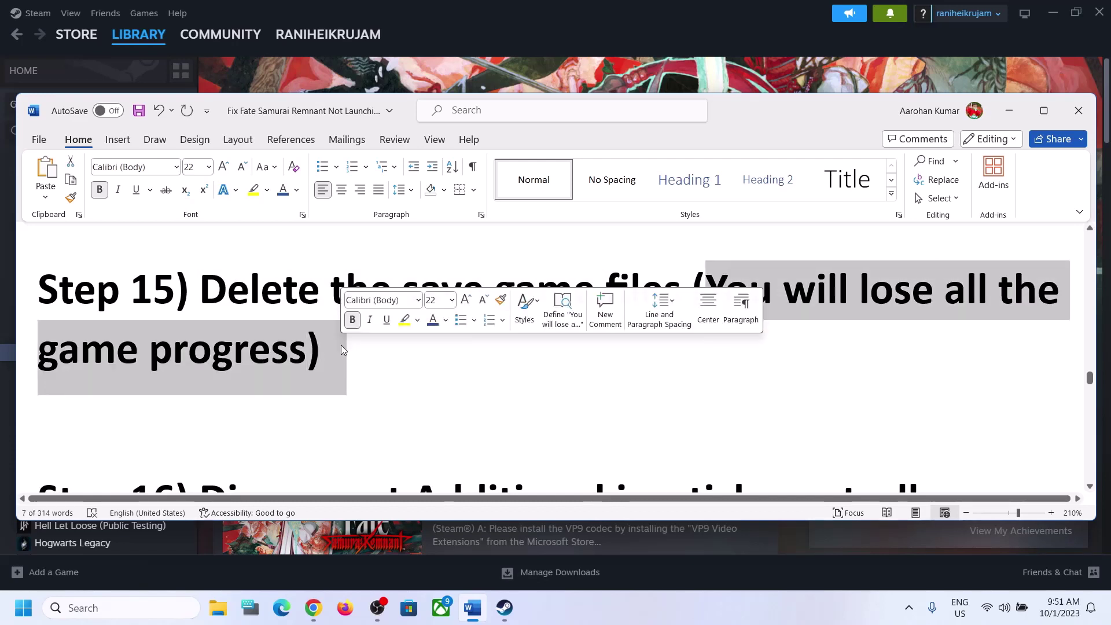
pyautogui.click(432, 365)
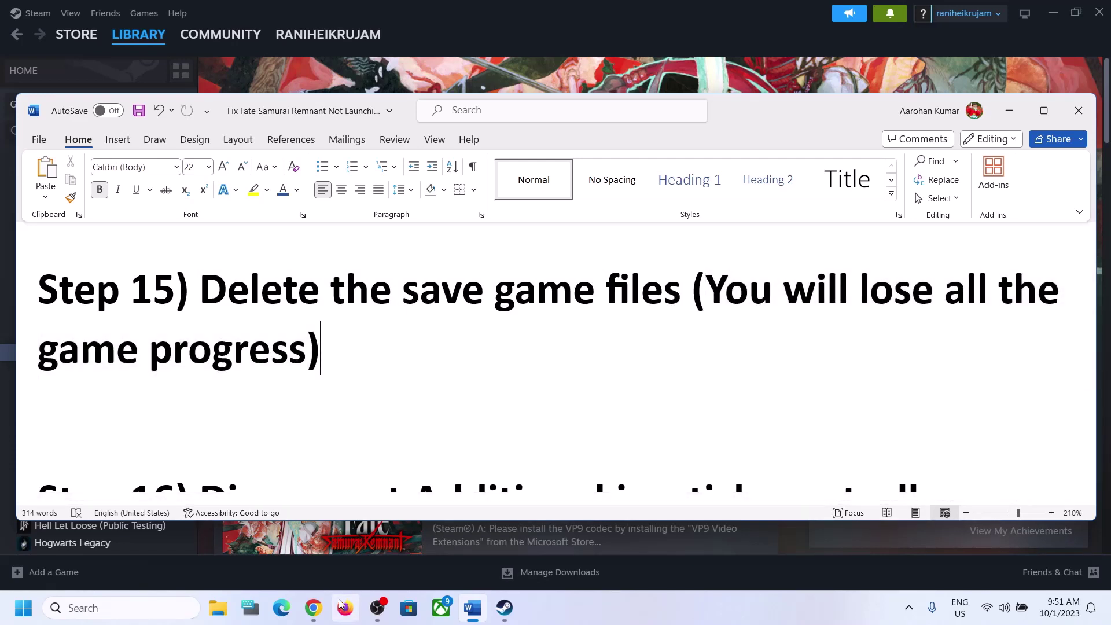
# - In File Explorer, locate the FateSamuraiRemnant save folder under Documents\KoeiTecmo, view its available actions without deleting it, and close the window
pyautogui.click(227, 614)
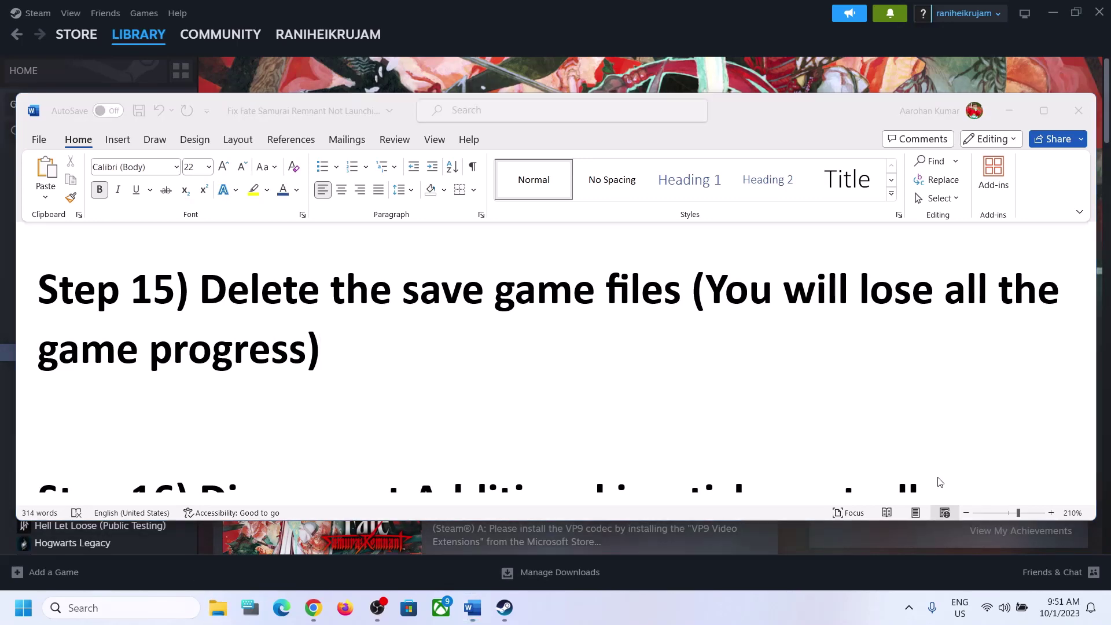
pyautogui.click(55, 231)
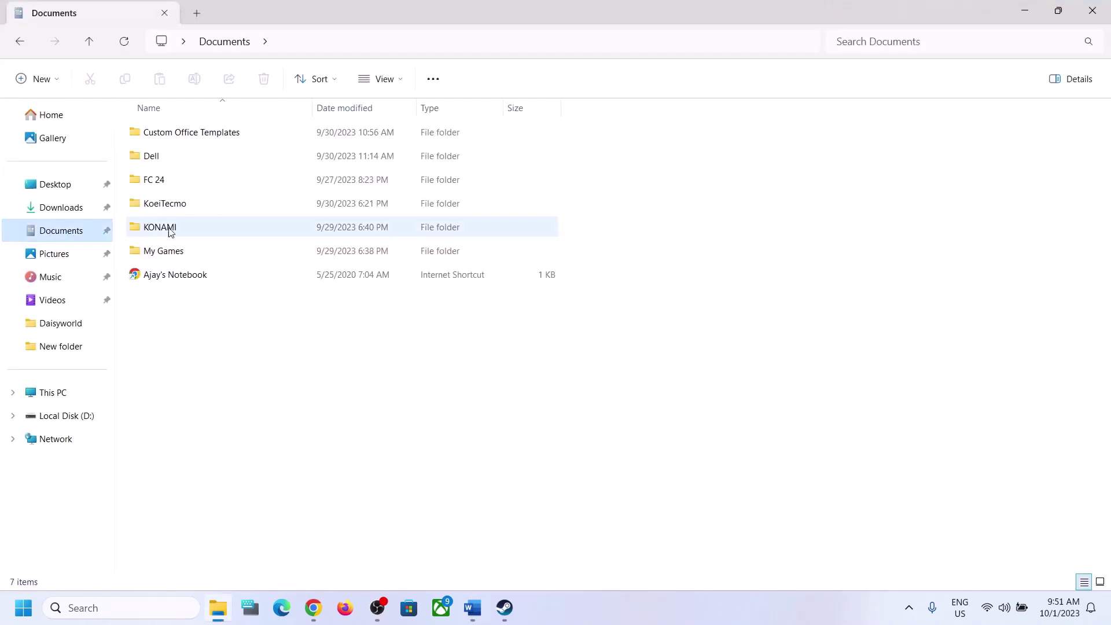
pyautogui.doubleClick(159, 205)
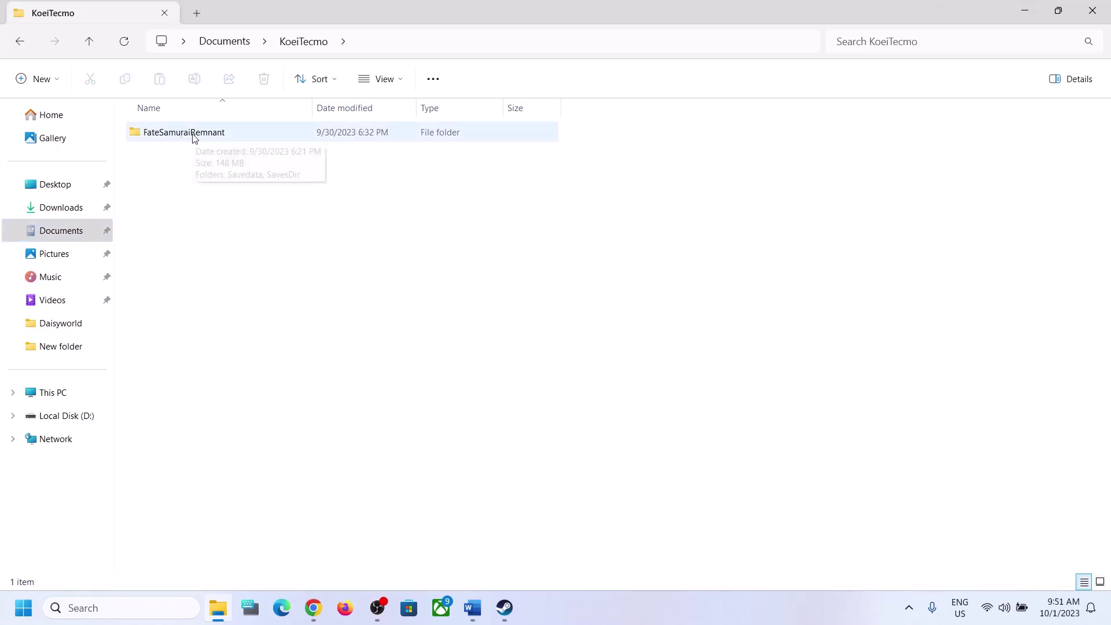
pyautogui.click(179, 138)
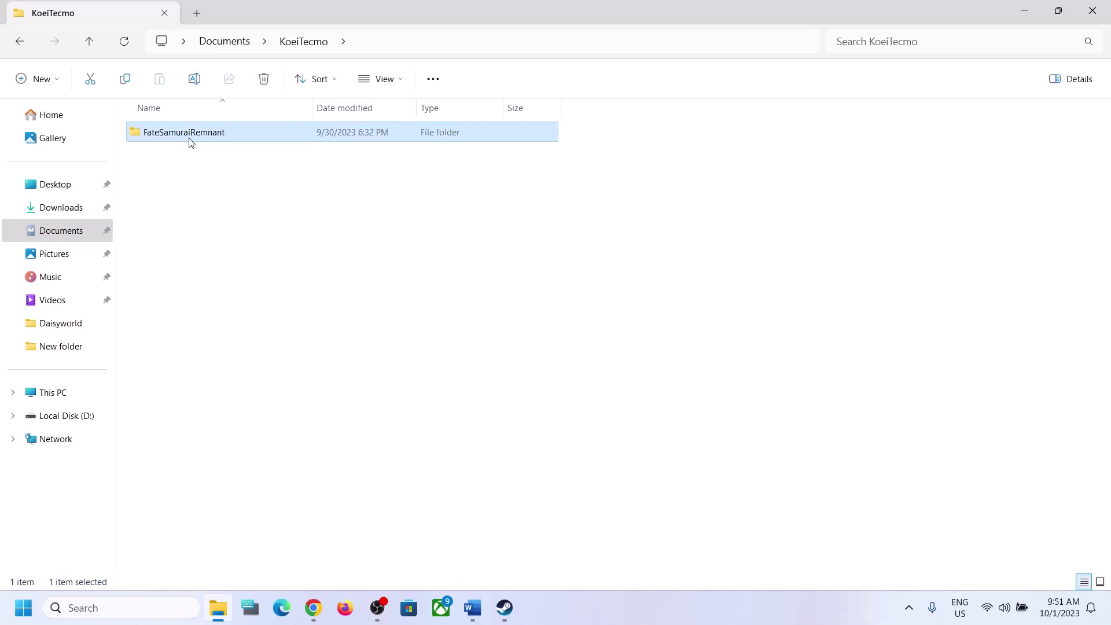
pyautogui.rightClick(191, 143)
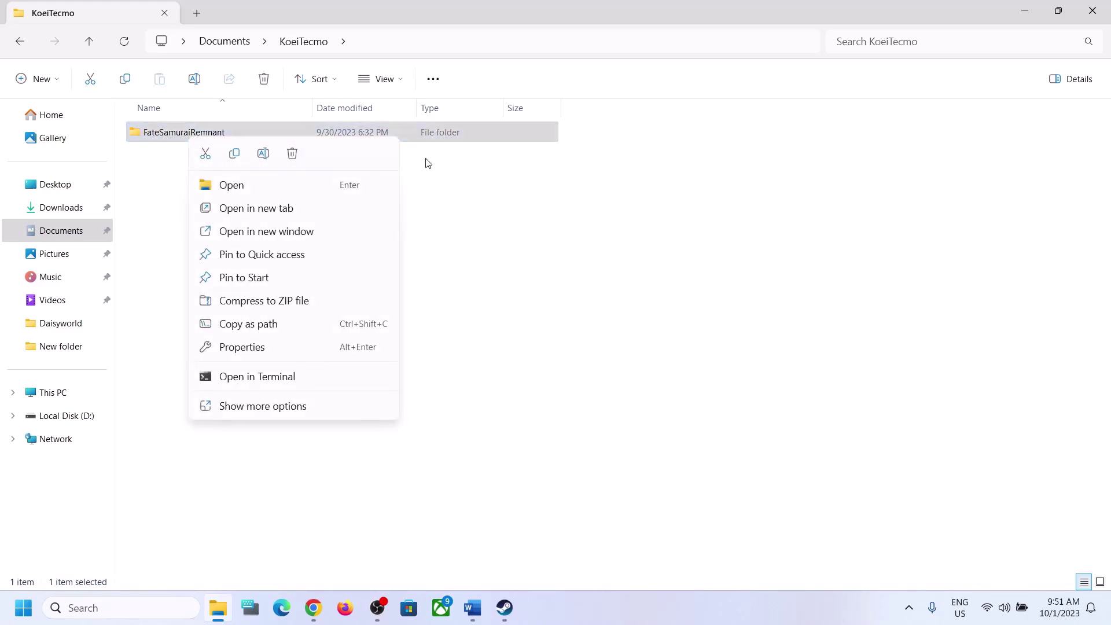
pyautogui.click(596, 238)
pyautogui.click(1092, 10)
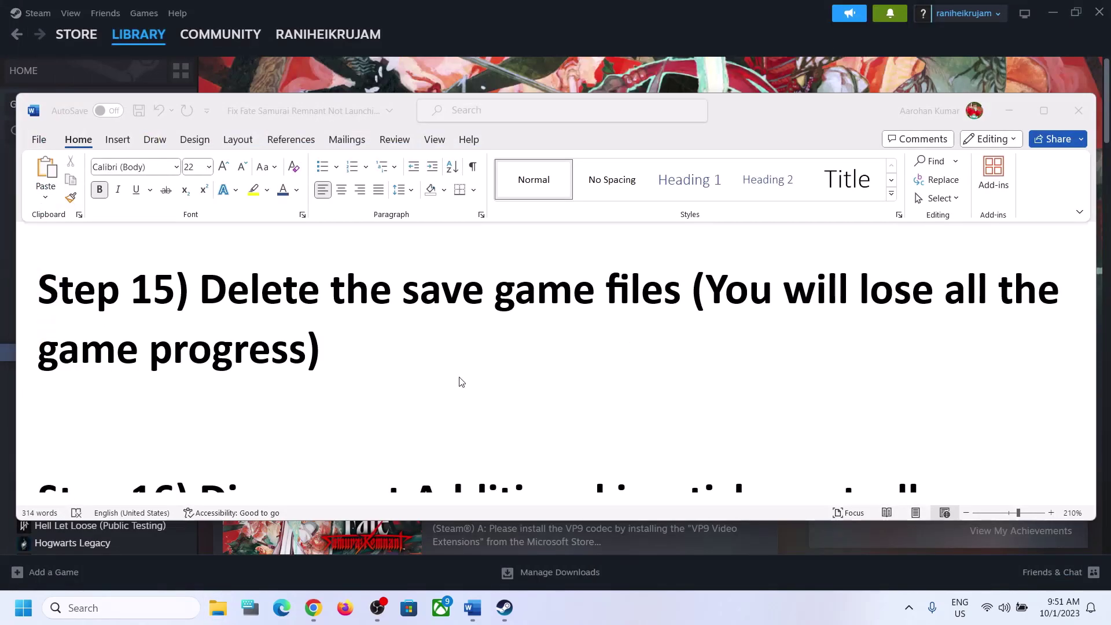
# - Highlight Step 16's instructions to disconnect additional joysticks, controllers and all additional USB adapters connected to the PC
pyautogui.scroll(2, 462, 382)
pyautogui.scroll(-5, 460, 380)
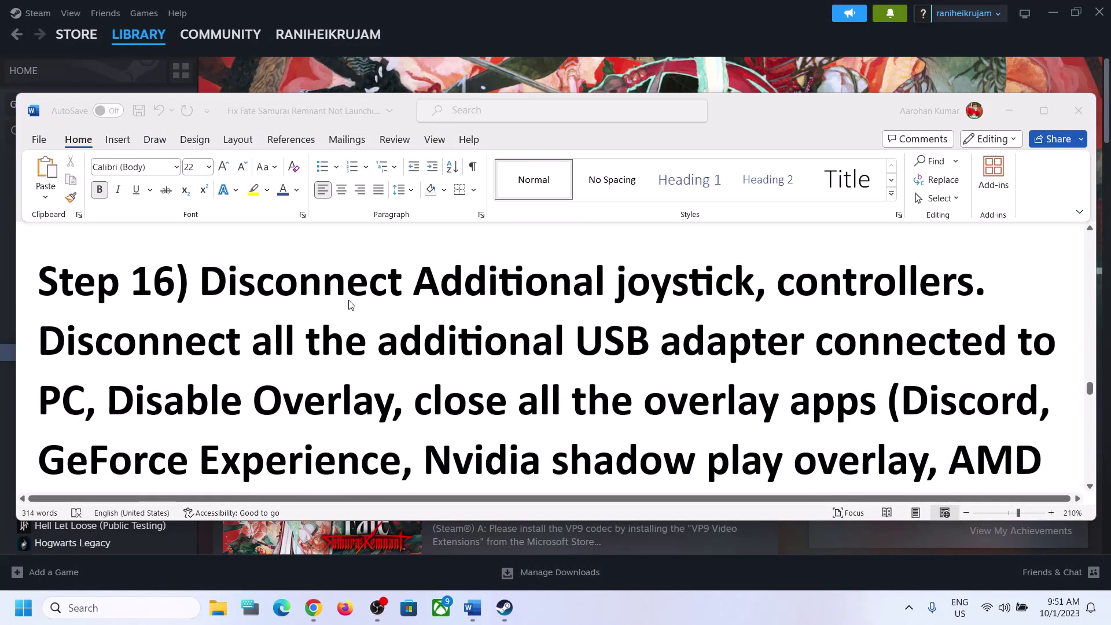
pyautogui.moveTo(200, 282); pyautogui.dragTo(941, 284)
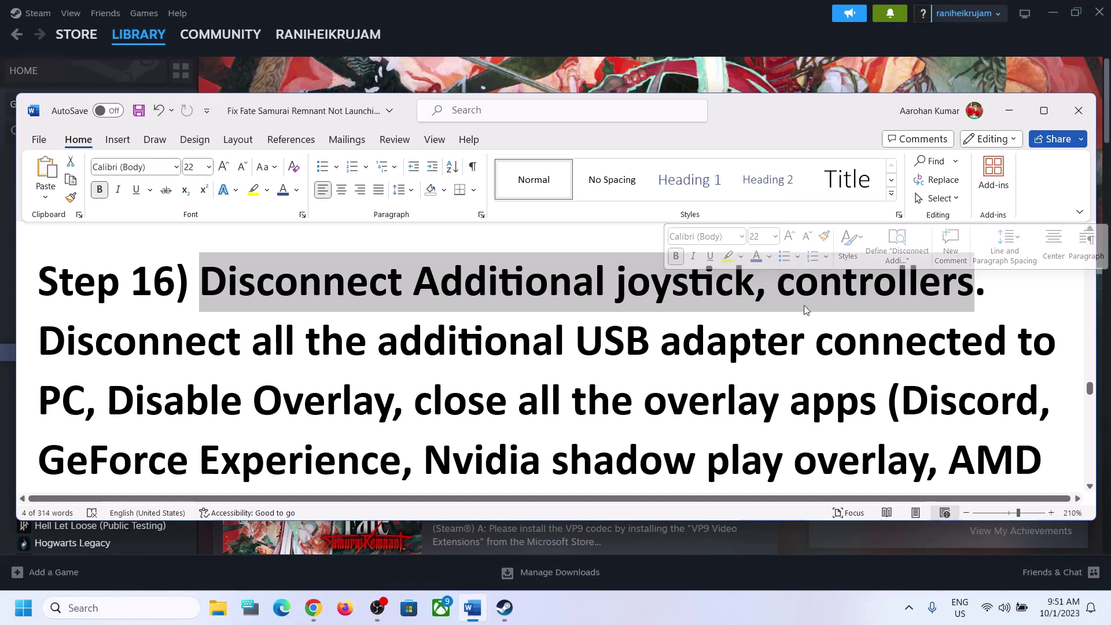
pyautogui.scroll(-1, 72, 275)
pyautogui.moveTo(72, 275); pyautogui.dragTo(99, 335)
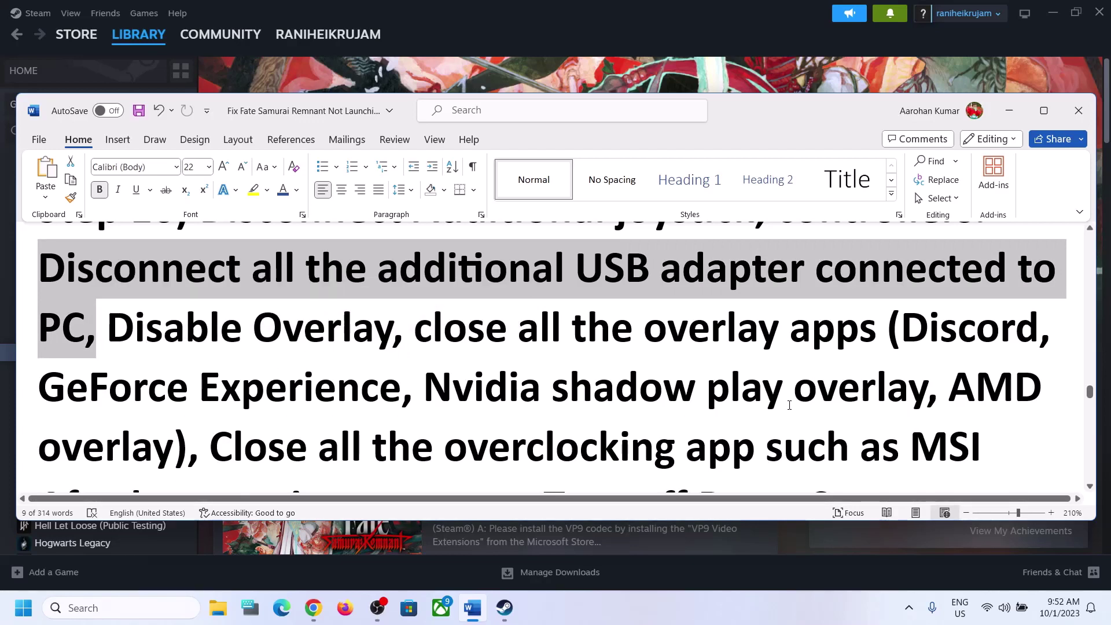
# - Highlight Step 16's instruction to close all overlay apps, including the Discord and GeForce Experience examples
pyautogui.moveTo(120, 314); pyautogui.dragTo(830, 350)
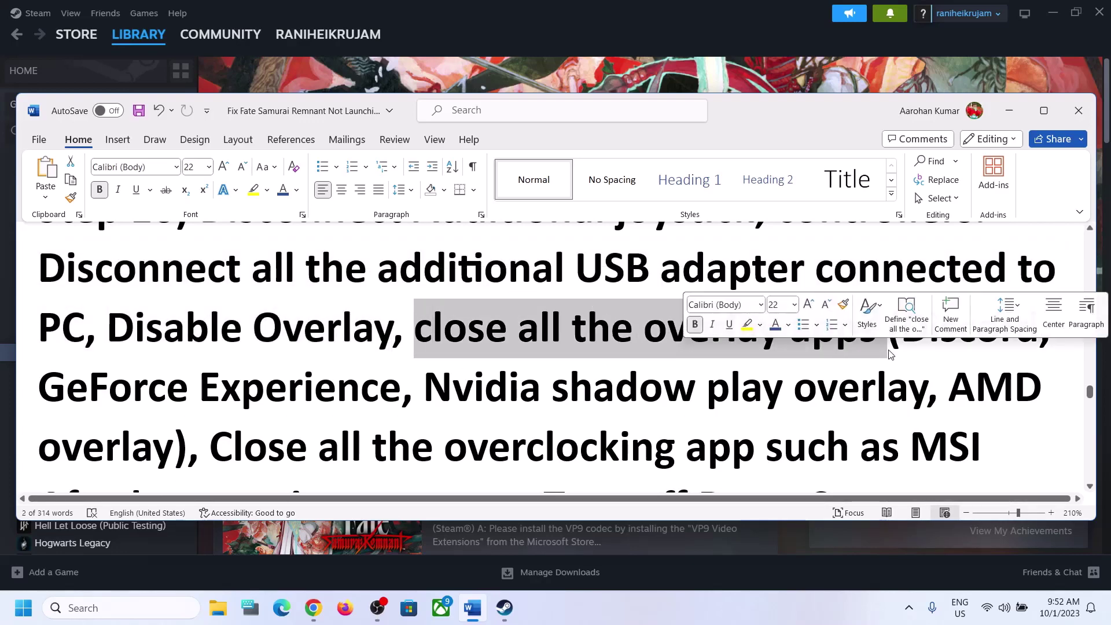
pyautogui.moveTo(901, 331); pyautogui.dragTo(1046, 334)
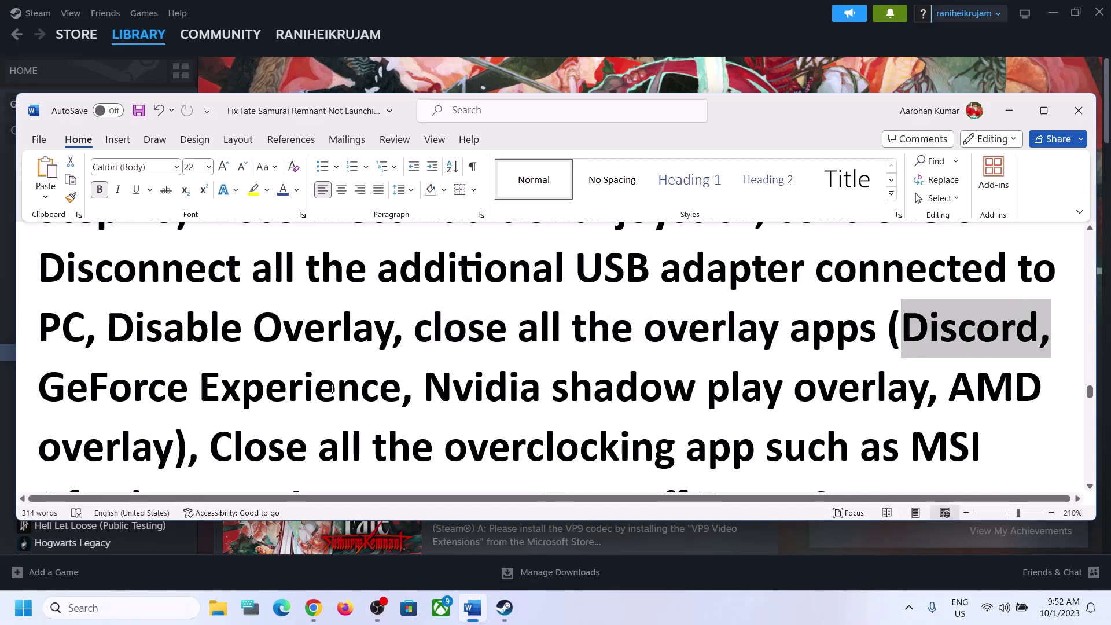
pyautogui.moveTo(38, 386); pyautogui.dragTo(340, 409)
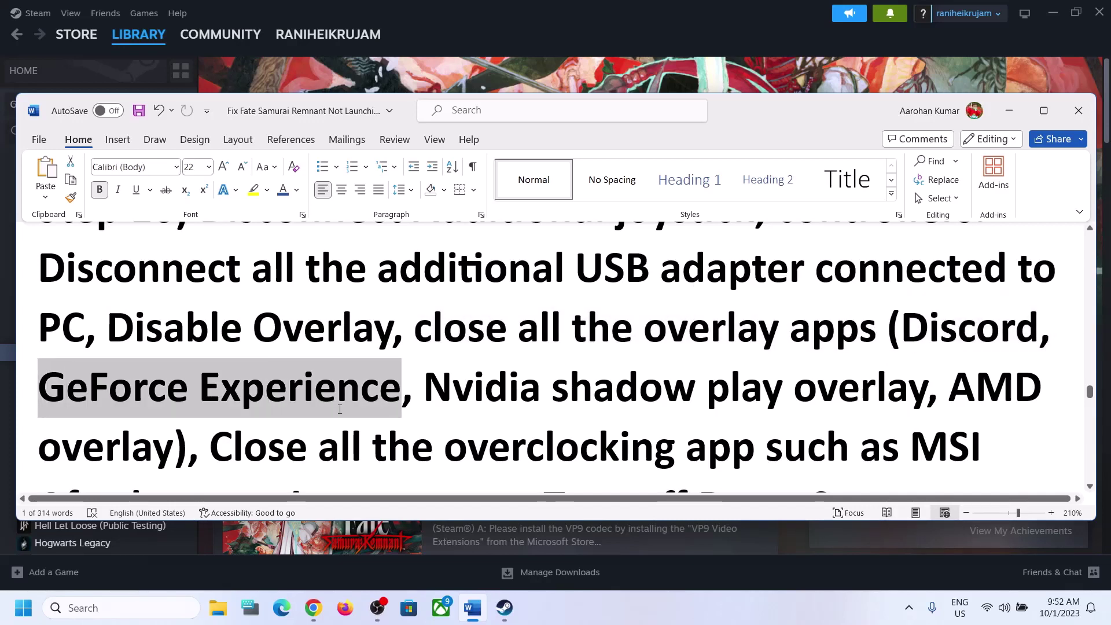
pyautogui.click(485, 388)
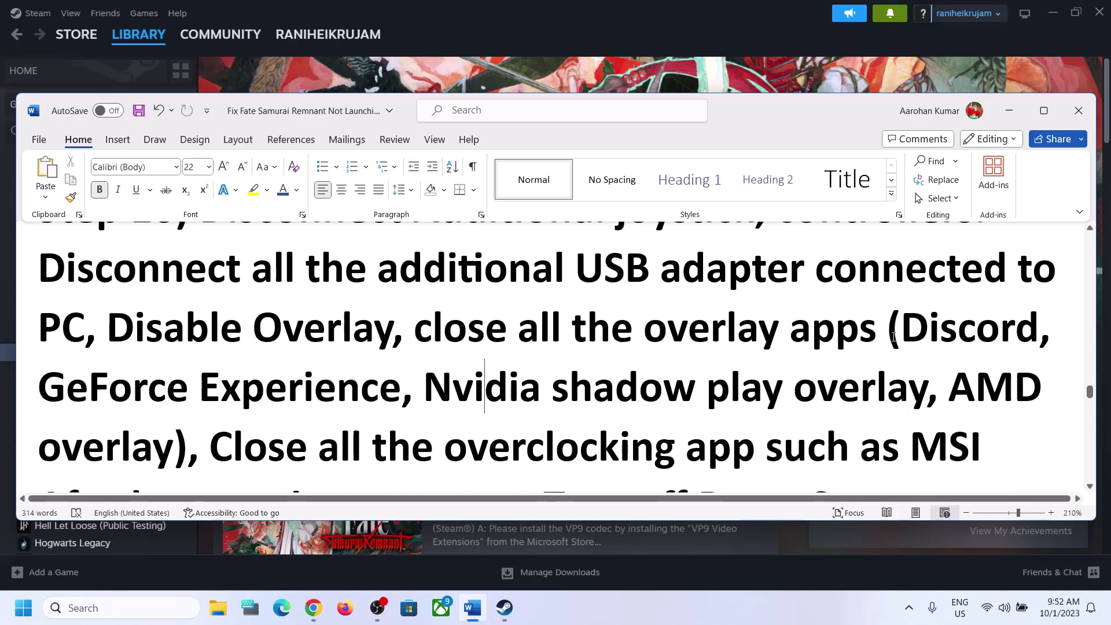
pyautogui.moveTo(414, 328); pyautogui.dragTo(888, 328)
pyautogui.scroll(-1, 480, 380)
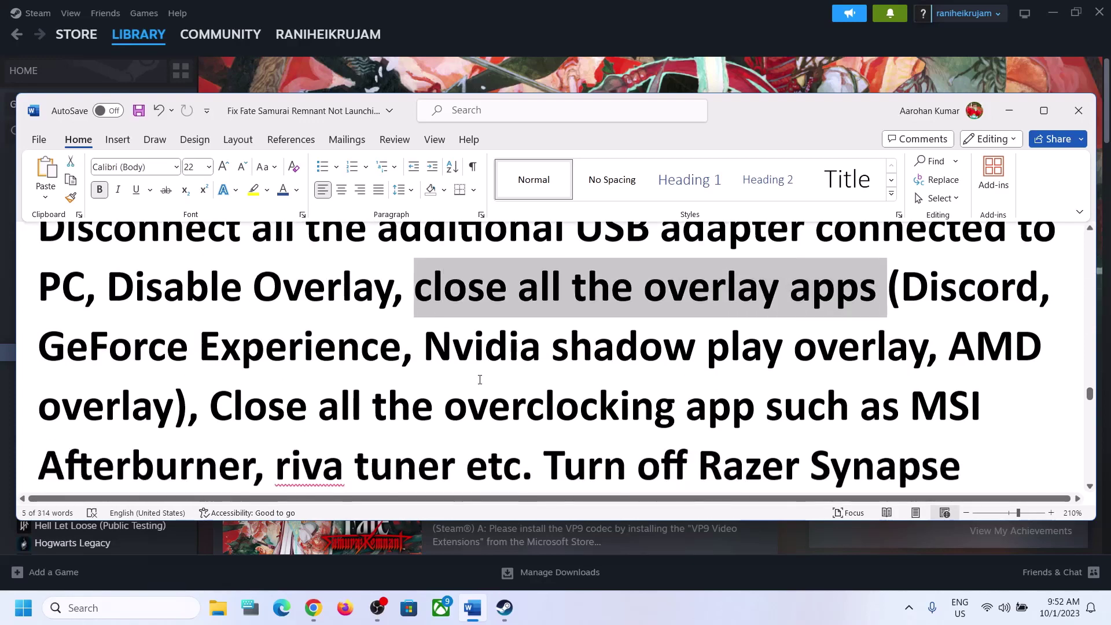
# - Highlight the instruction to close all overclocking apps, including the MSI Afterburner and riva tuner examples
pyautogui.scroll(-1, 480, 380)
pyautogui.moveTo(211, 376); pyautogui.dragTo(908, 376)
pyautogui.scroll(-1, 630, 410)
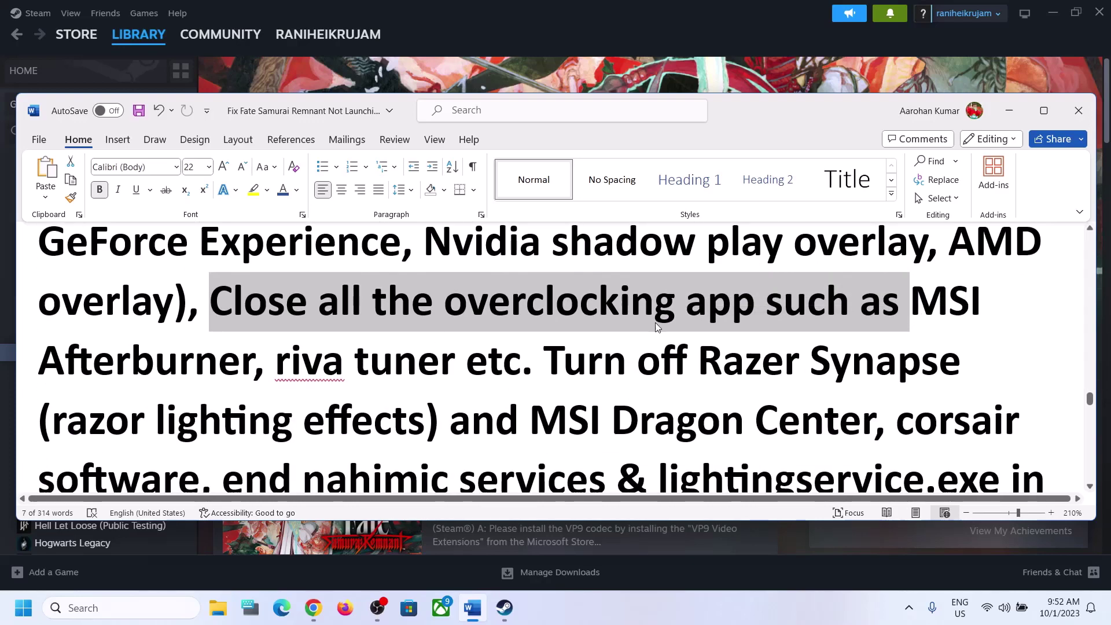
pyautogui.moveTo(922, 300); pyautogui.dragTo(442, 360)
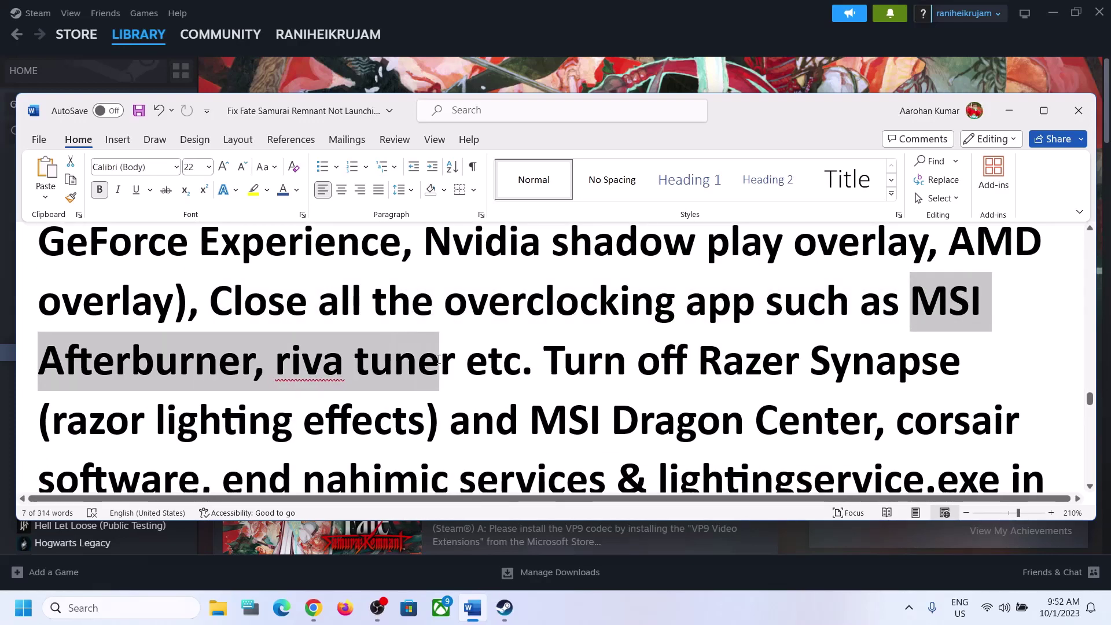
pyautogui.click(319, 301)
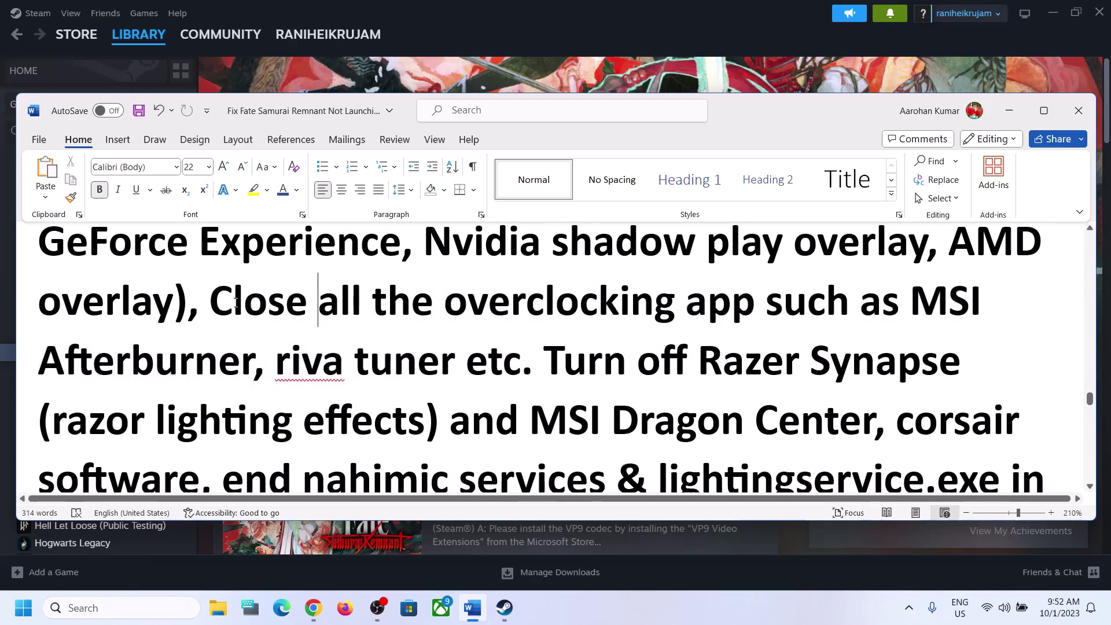
pyautogui.moveTo(209, 301); pyautogui.dragTo(672, 322)
# - Highlight the passage from turning off Razer Synapse to ending services in task manager, and the perform clean boot instruction
pyautogui.scroll(-3, 558, 295)
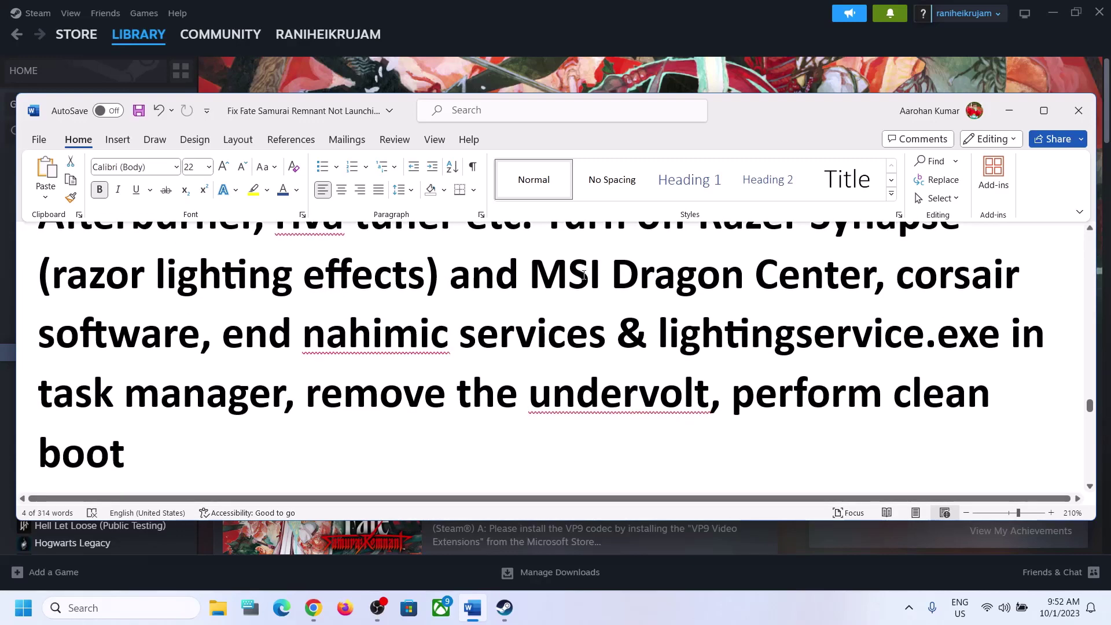
pyautogui.moveTo(539, 227); pyautogui.dragTo(284, 394)
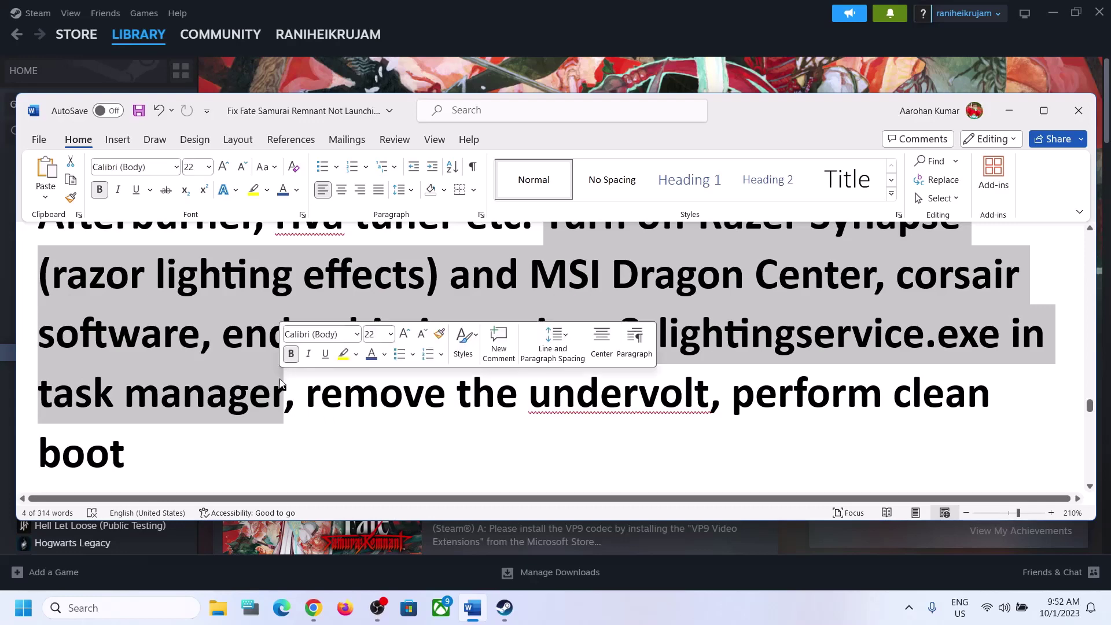
pyautogui.scroll(1, 637, 394)
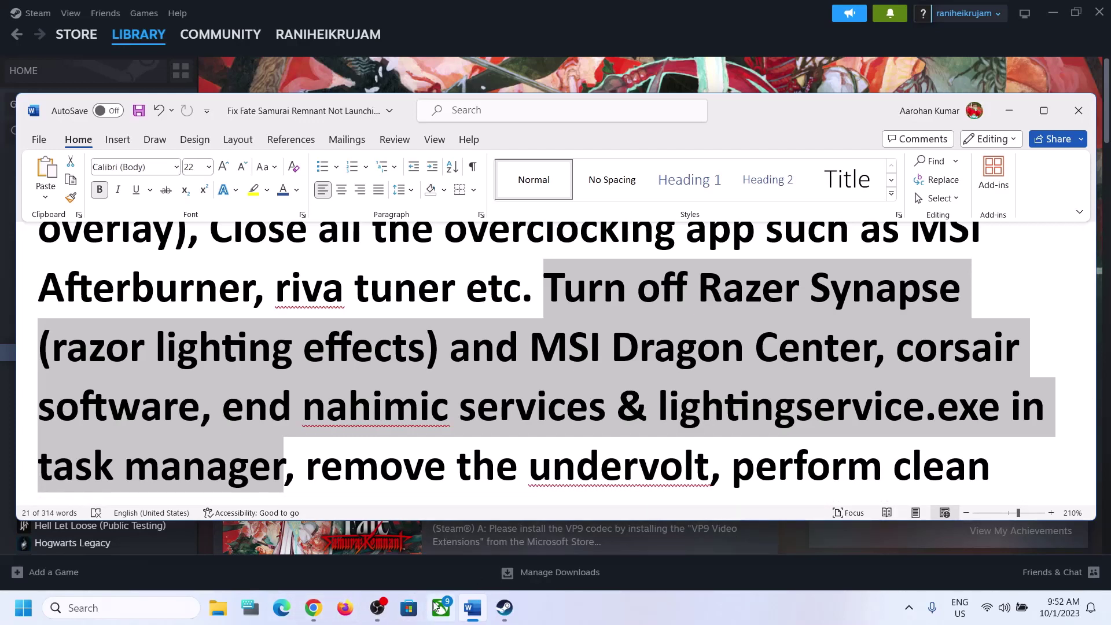
pyautogui.scroll(-2, 383, 408)
pyautogui.moveTo(383, 407); pyautogui.dragTo(802, 433)
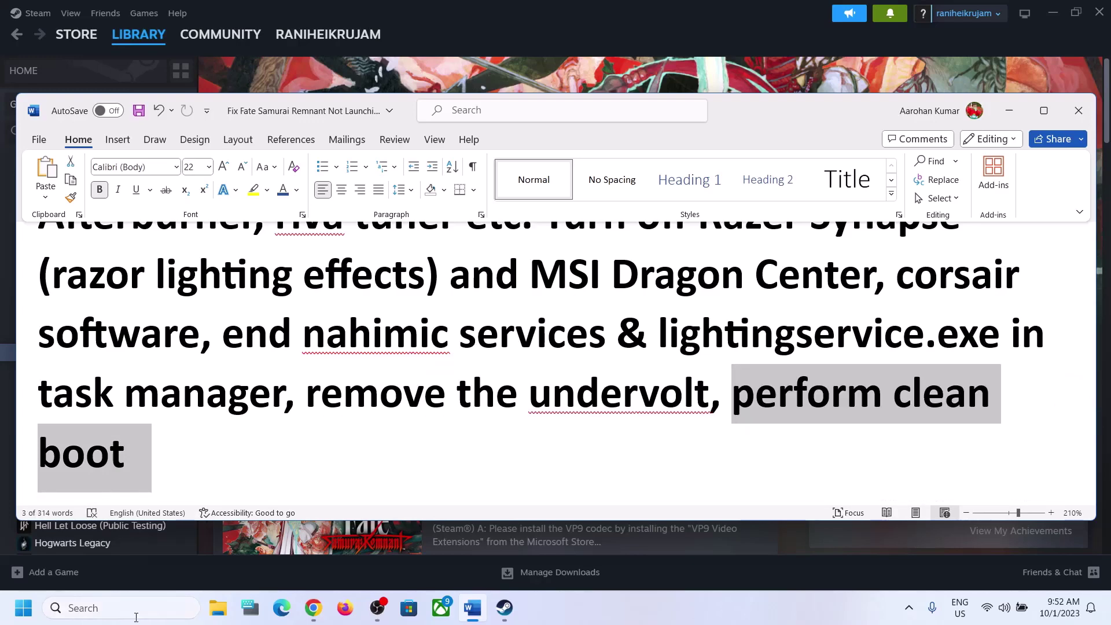
# - Open System Configuration through Windows search, hide all Microsoft services in the services list, and confirm the dialog
pyautogui.click(130, 609)
pyautogui.write('system')
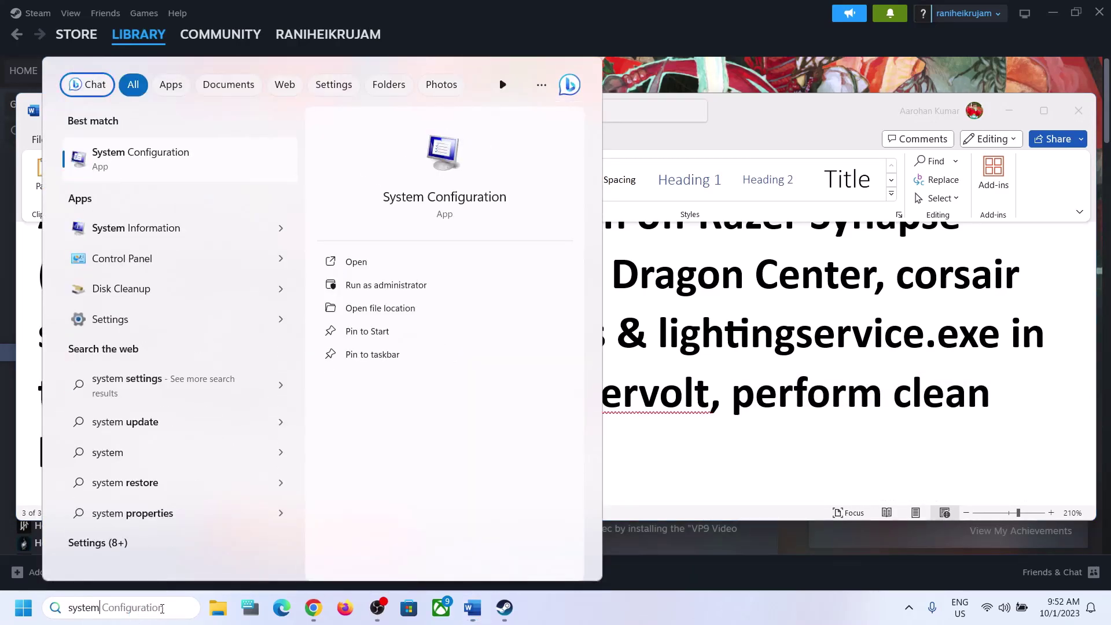
pyautogui.press('Right')
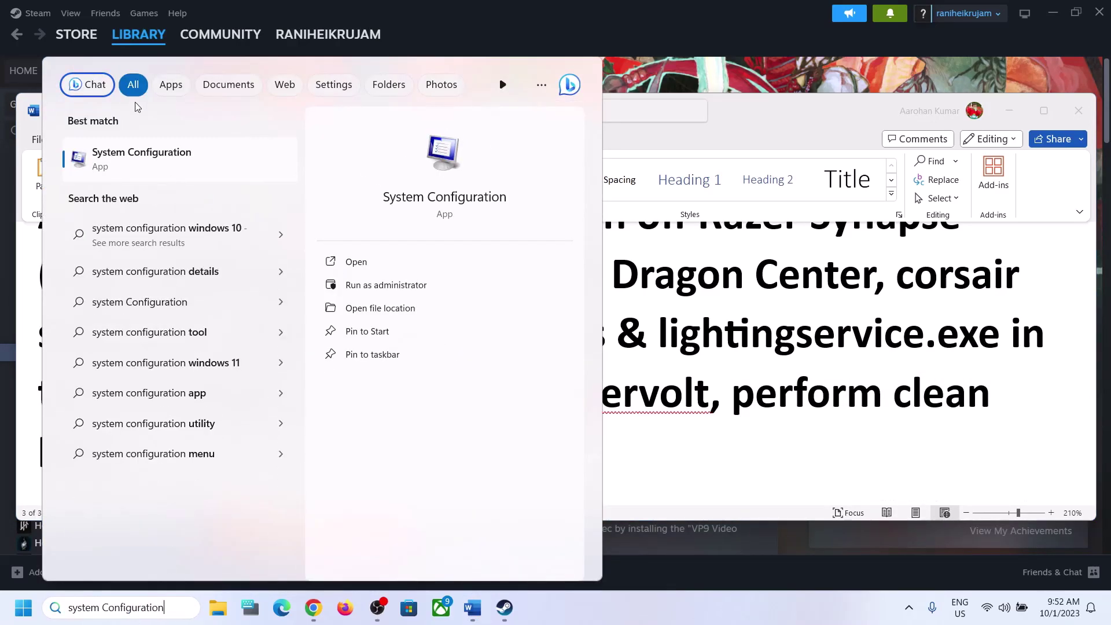
pyautogui.click(152, 171)
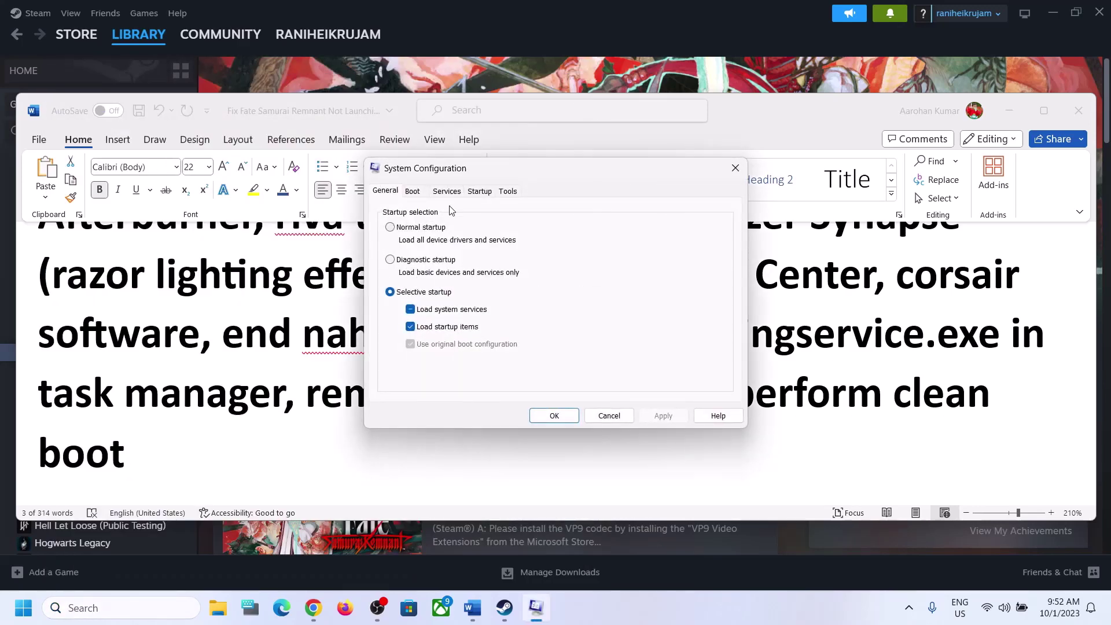
pyautogui.click(451, 195)
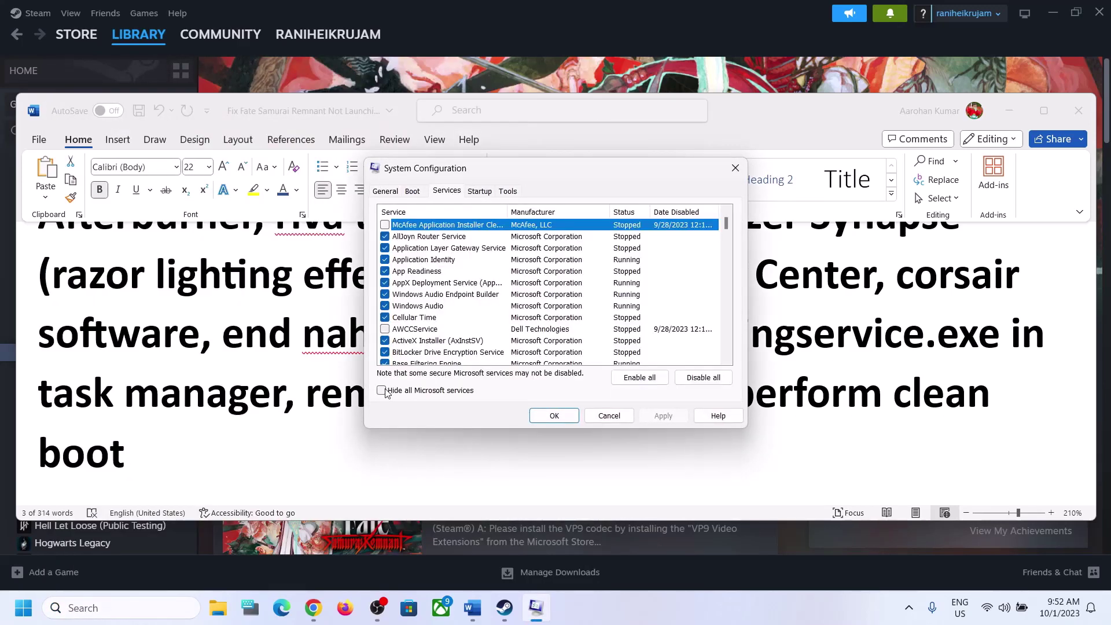
pyautogui.click(382, 391)
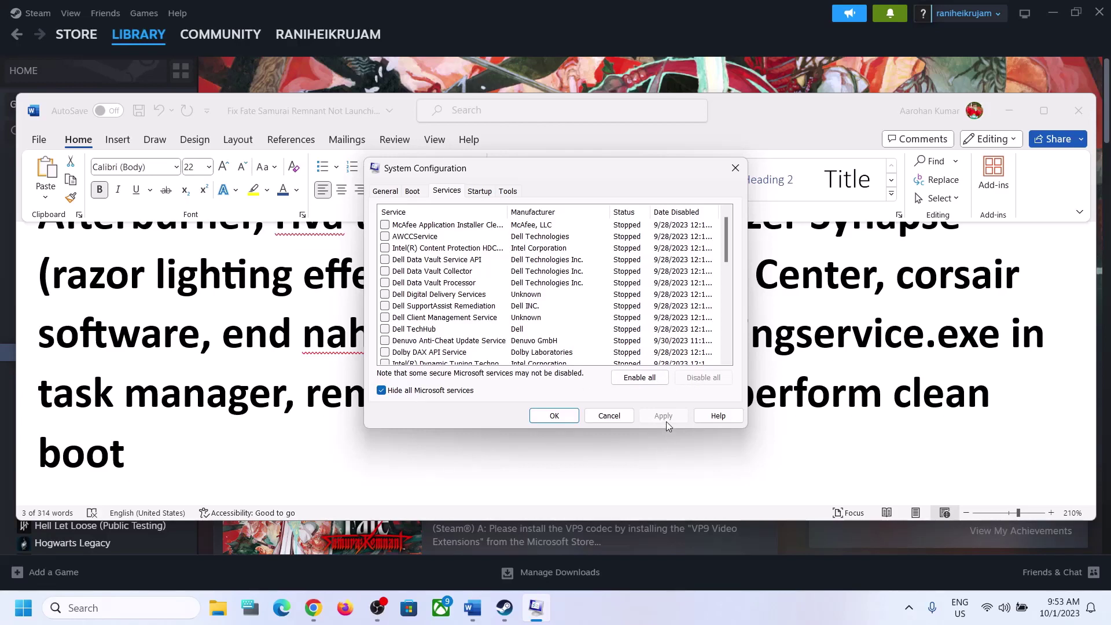
pyautogui.click(553, 416)
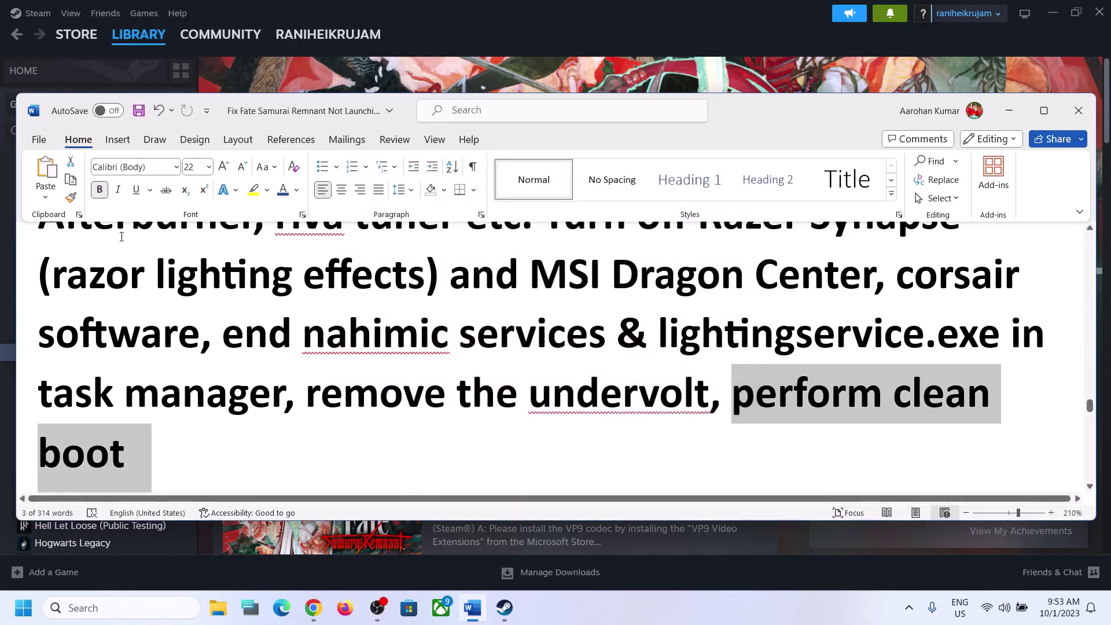
# - Return to the Word guide and highlight Step 17's Increase the Virtual Memory instruction
pyautogui.click(154, 139)
pyautogui.click(238, 335)
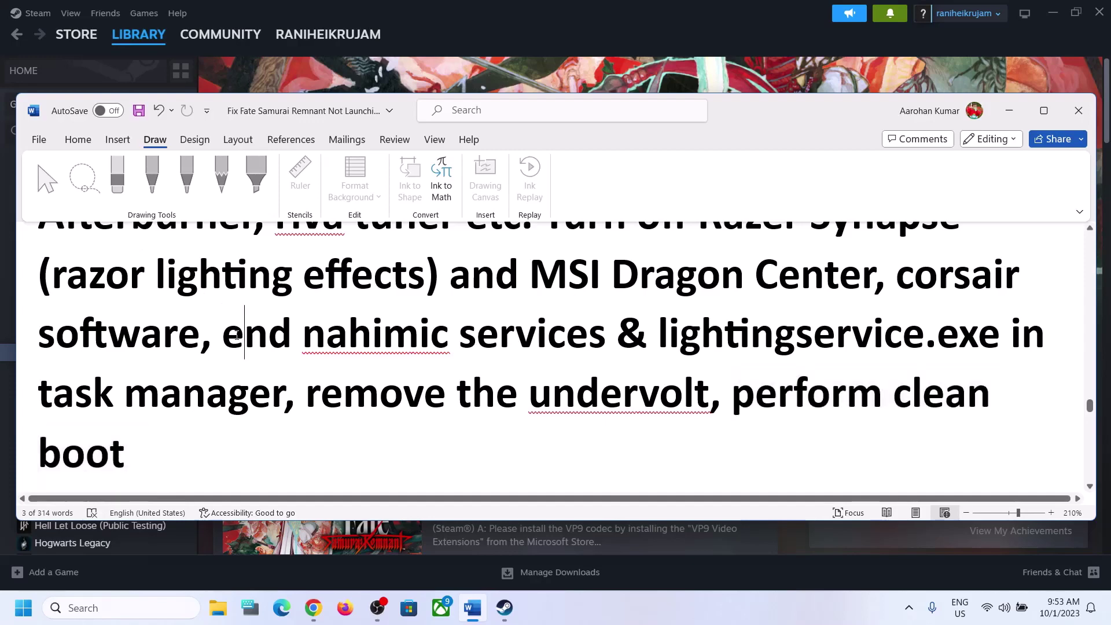
pyautogui.click(77, 139)
pyautogui.scroll(-2, 228, 398)
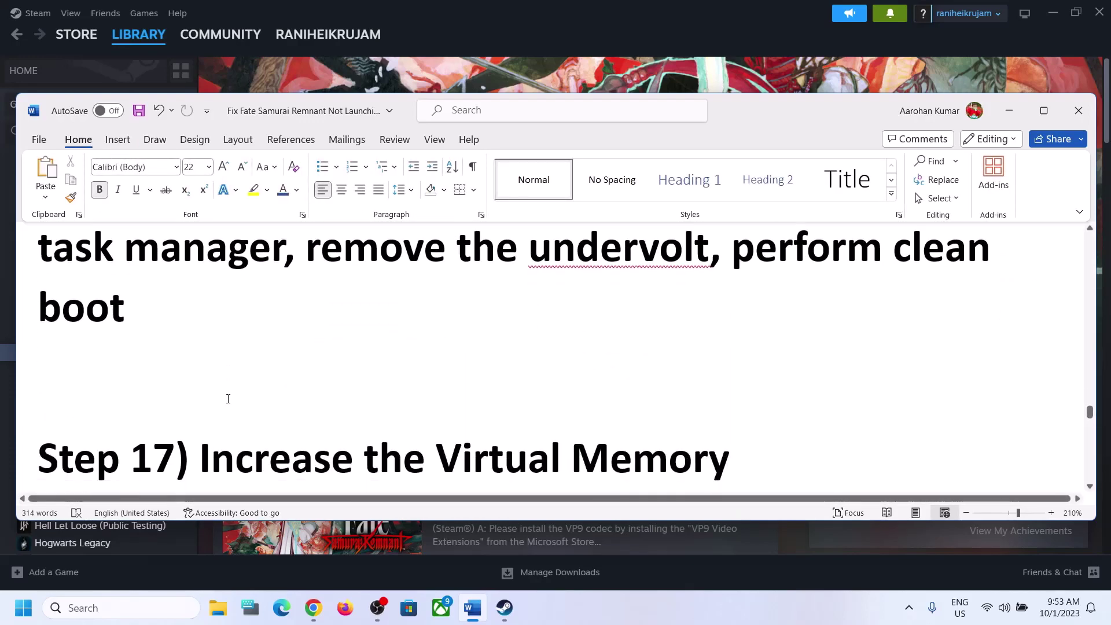
pyautogui.scroll(-3, 228, 398)
pyautogui.moveTo(201, 315); pyautogui.dragTo(761, 324)
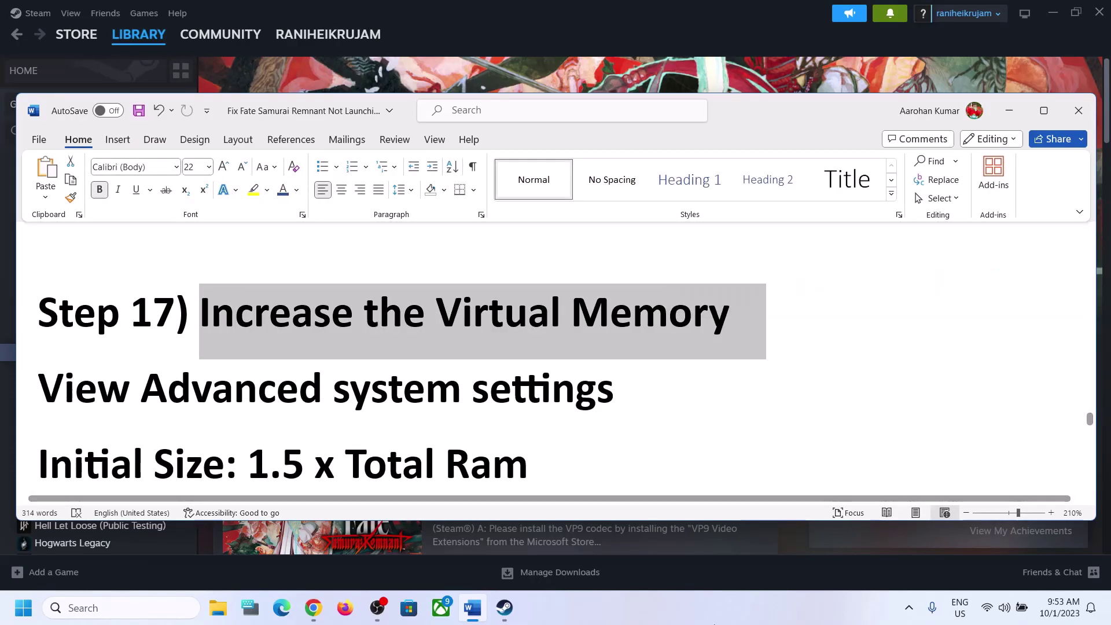
pyautogui.click(712, 612)
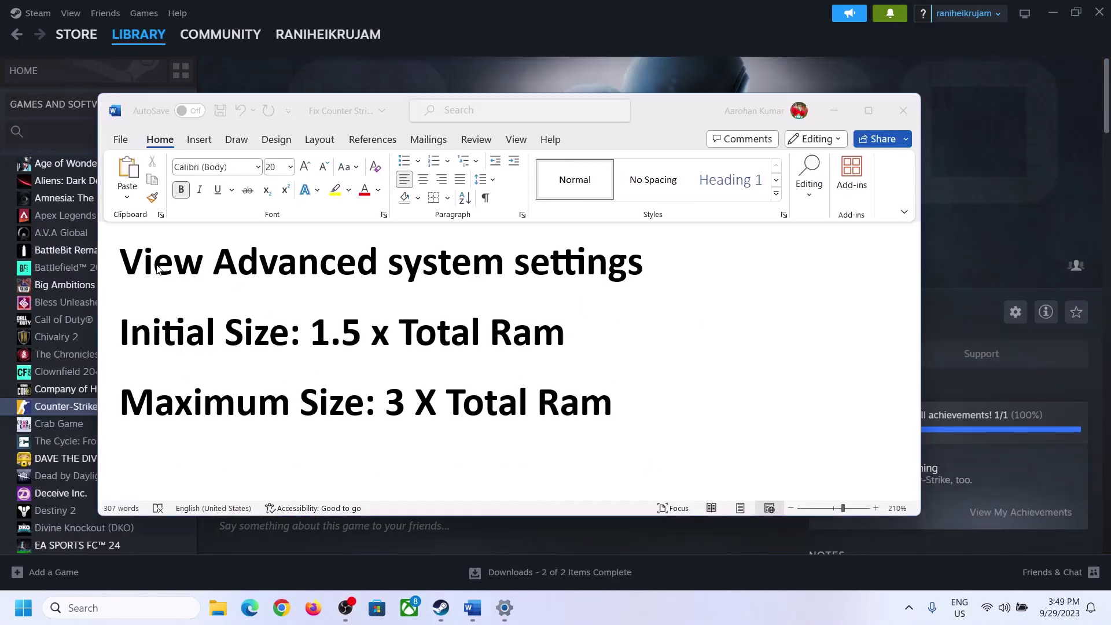
# - Copy "View Advanced system settings" from the guide, find it with Windows search, and place the opened System Properties window over the document
pyautogui.moveTo(122, 264); pyautogui.dragTo(606, 281)
pyautogui.hotkey('ctrl', 'c')
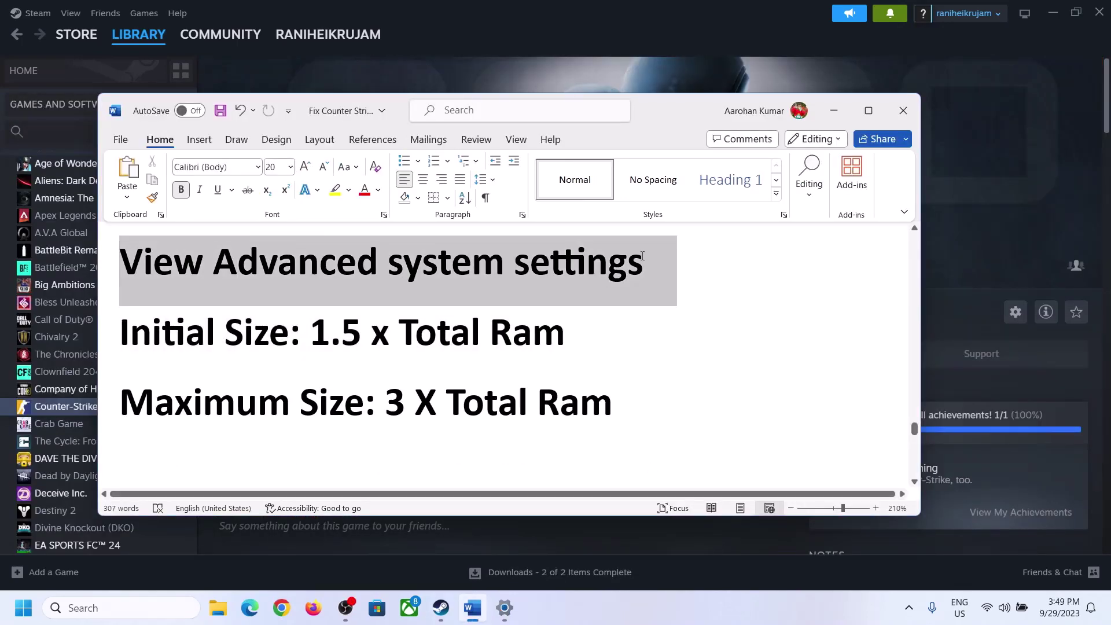
pyautogui.click(133, 608)
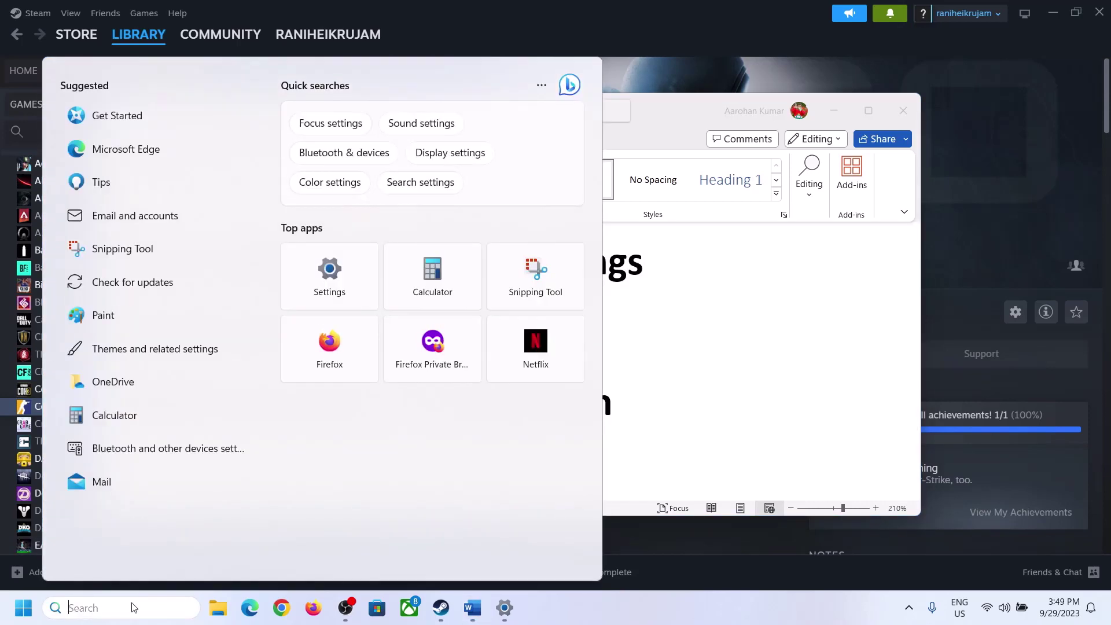
pyautogui.hotkey('ctrl', 'v')
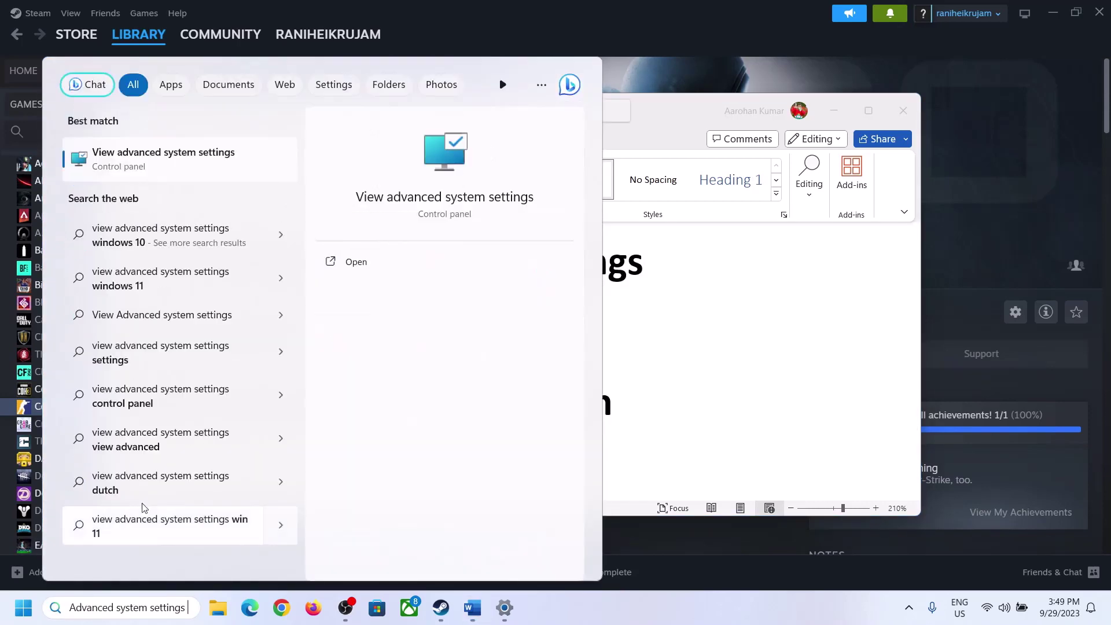
pyautogui.click(157, 169)
pyautogui.moveTo(225, 114); pyautogui.dragTo(499, 201)
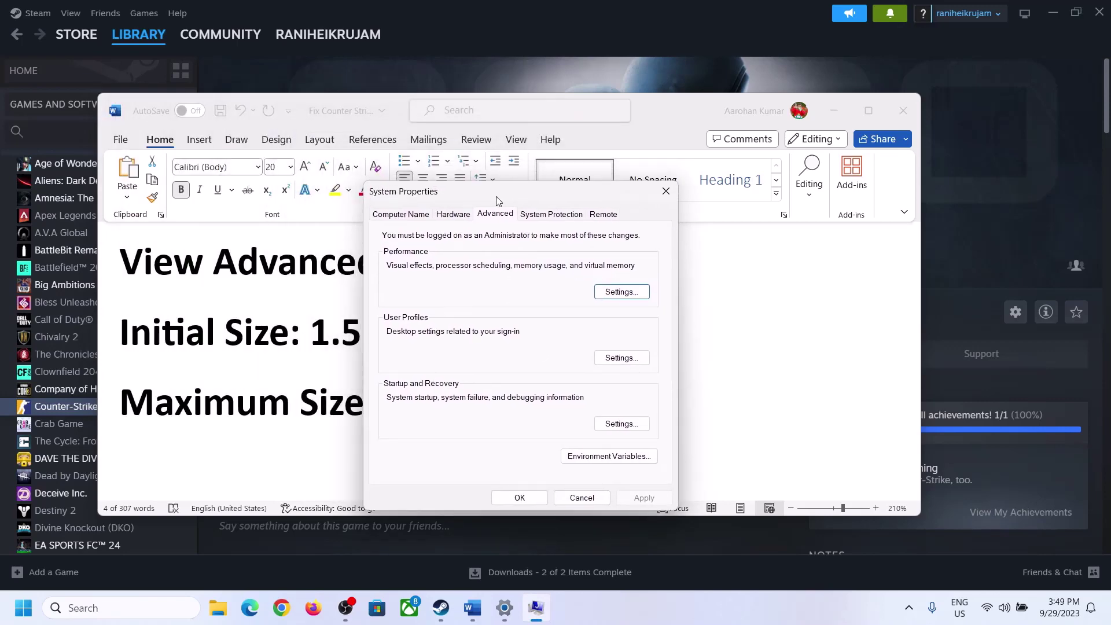
# - Open the Virtual Memory settings from the advanced Performance Options
pyautogui.click(622, 292)
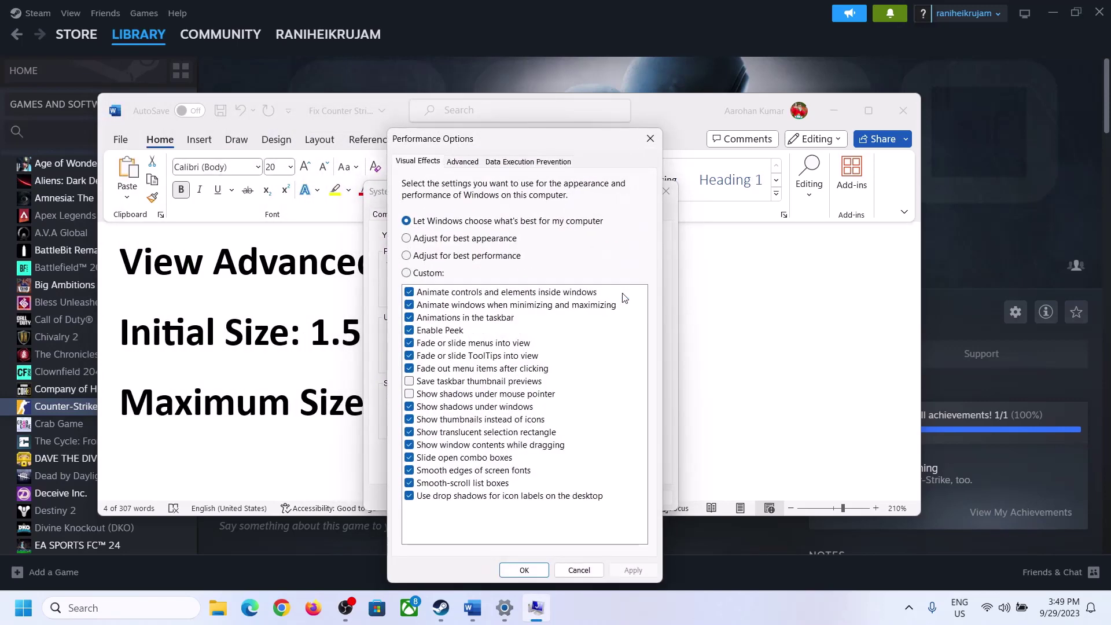
pyautogui.click(463, 163)
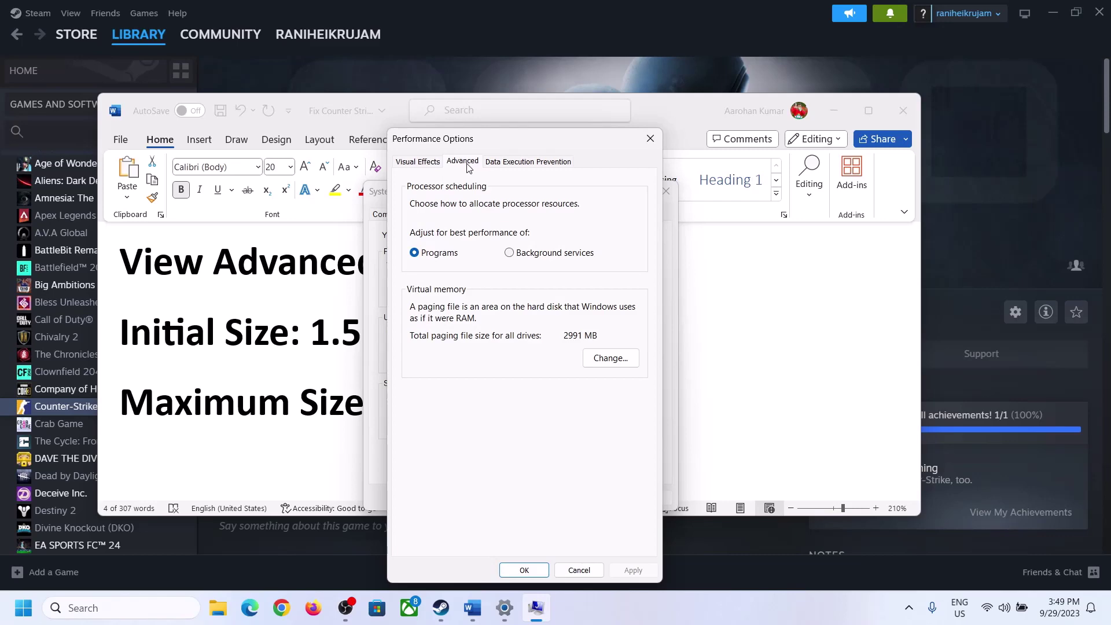
pyautogui.click(612, 358)
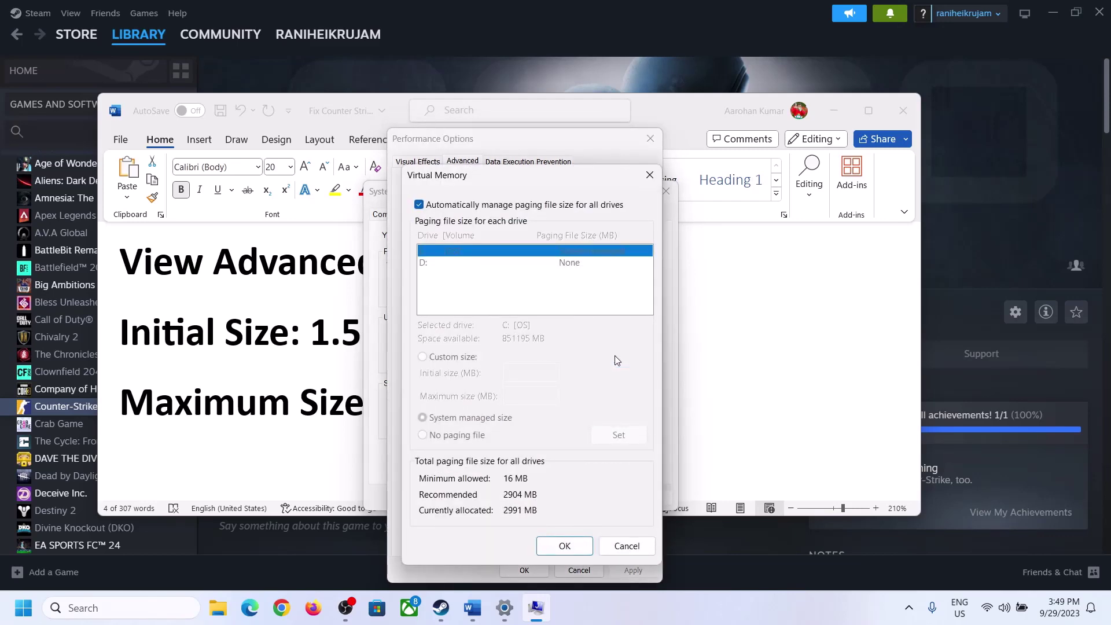
# - Turn off automatic paging file management and choose a custom size for the C: drive
pyautogui.click(419, 205)
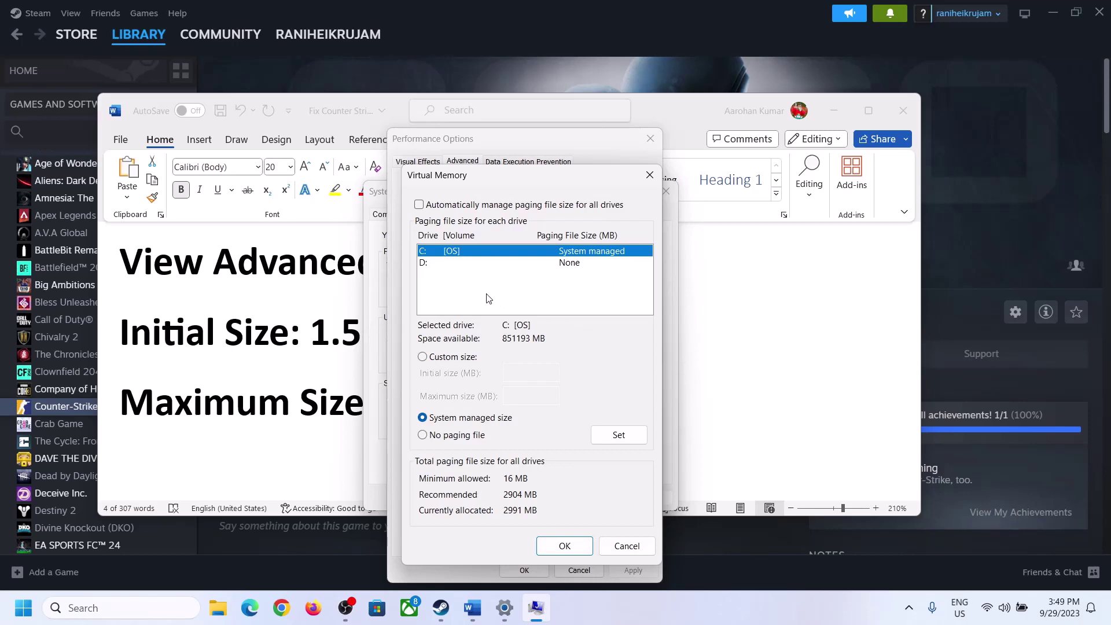
pyautogui.click(423, 359)
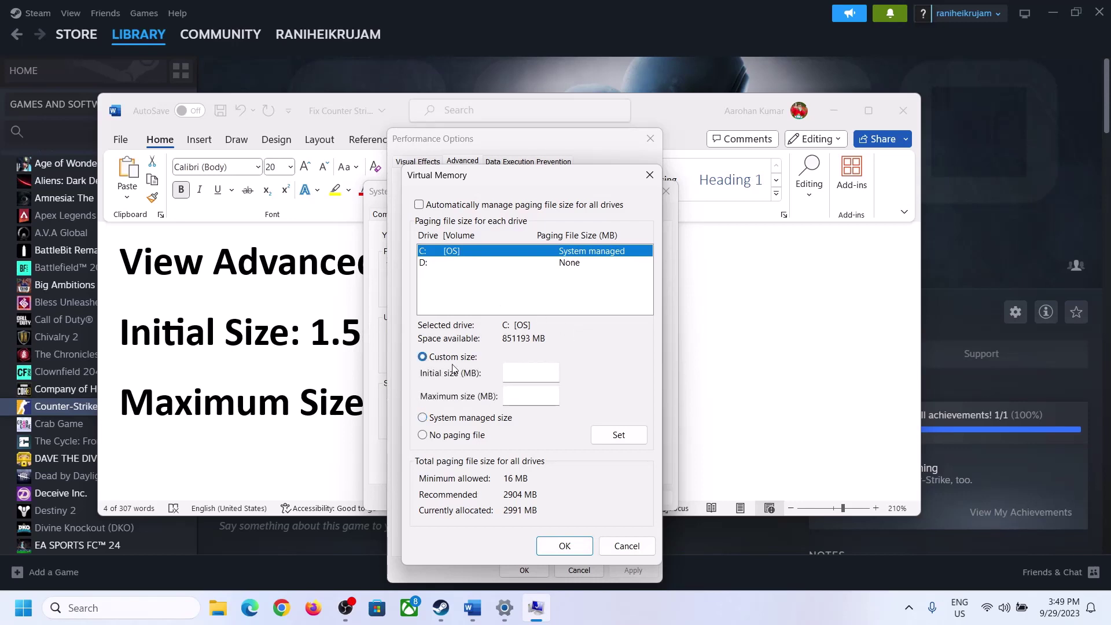
pyautogui.click(532, 374)
# - Highlight the guide's "1.5 x Total Ram" initial size formula and check the installed RAM on the System About page in Settings
pyautogui.click(306, 347)
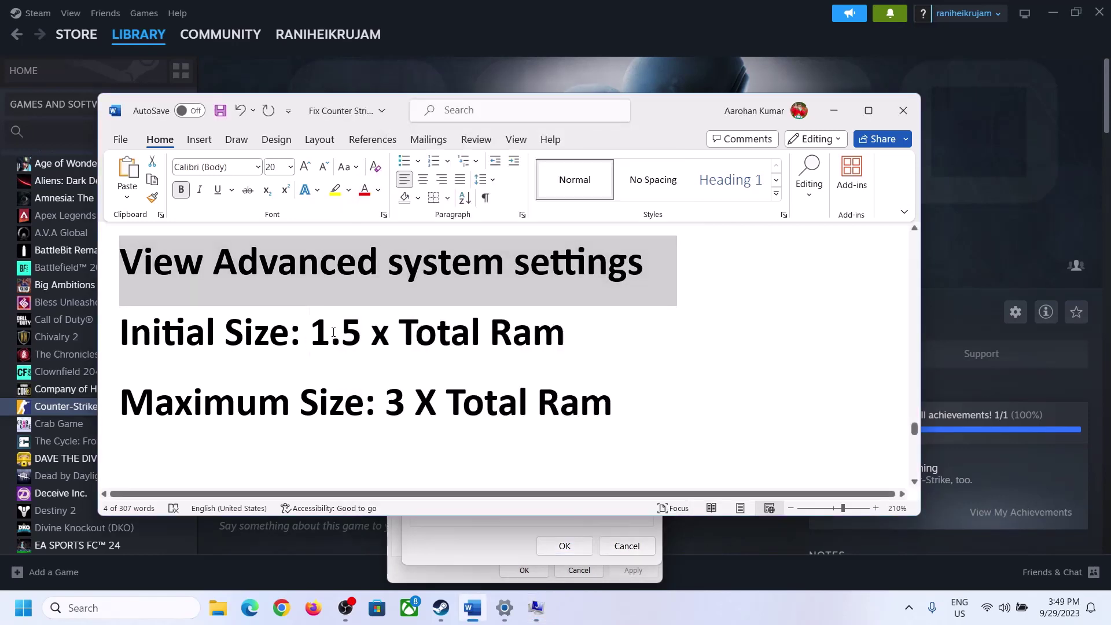
pyautogui.moveTo(311, 334); pyautogui.dragTo(515, 342)
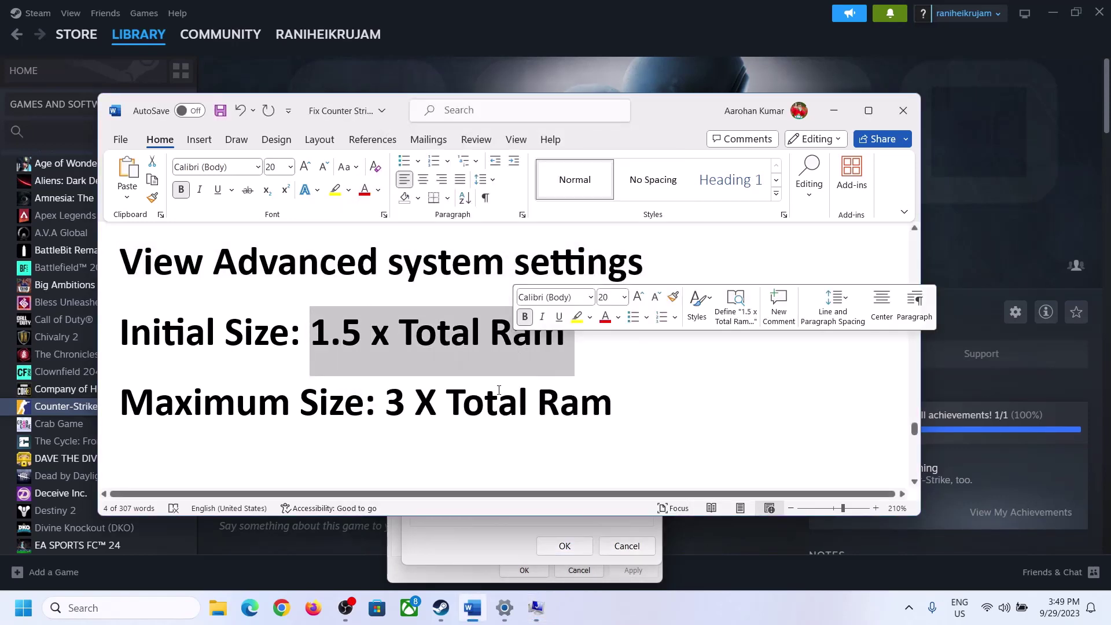
pyautogui.moveTo(504, 611)
pyautogui.click(505, 609)
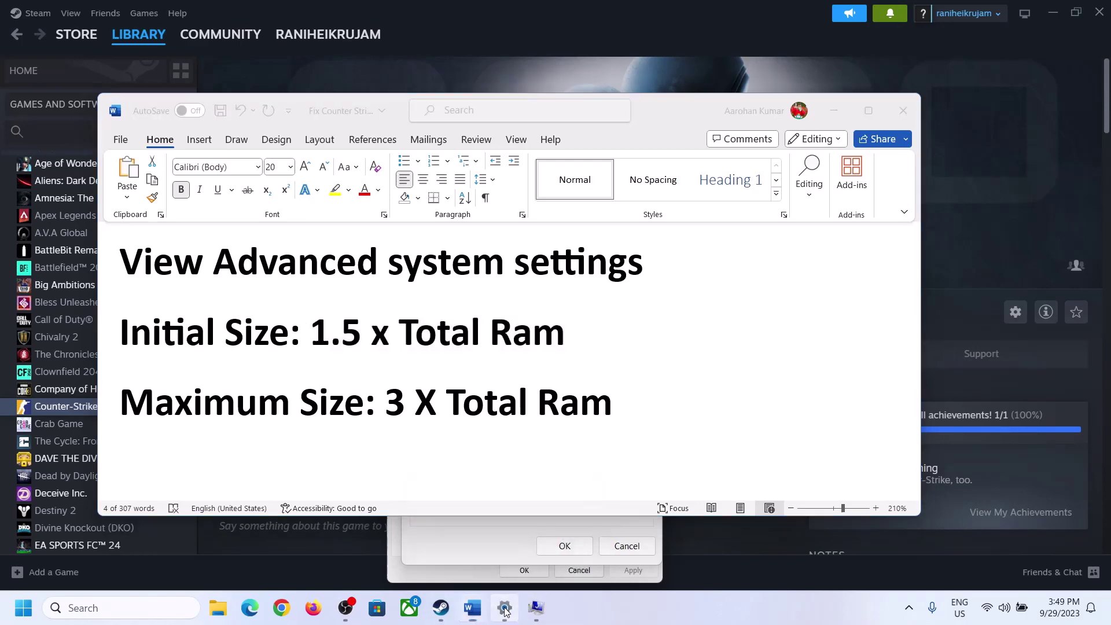
pyautogui.click(51, 186)
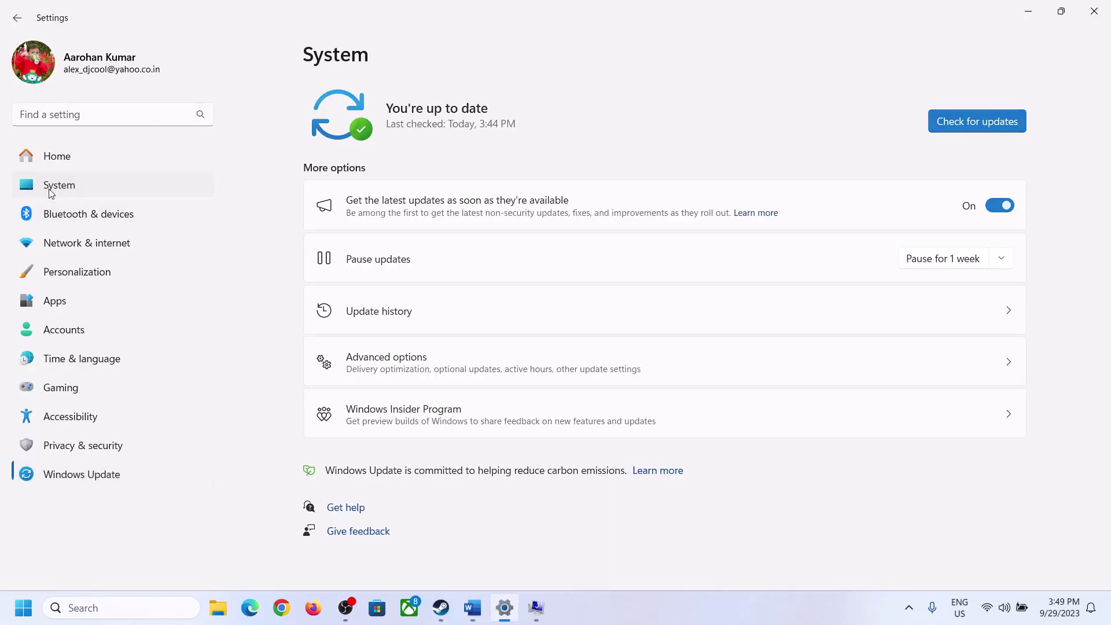
pyautogui.scroll(-10, 400, 473)
pyautogui.click(364, 541)
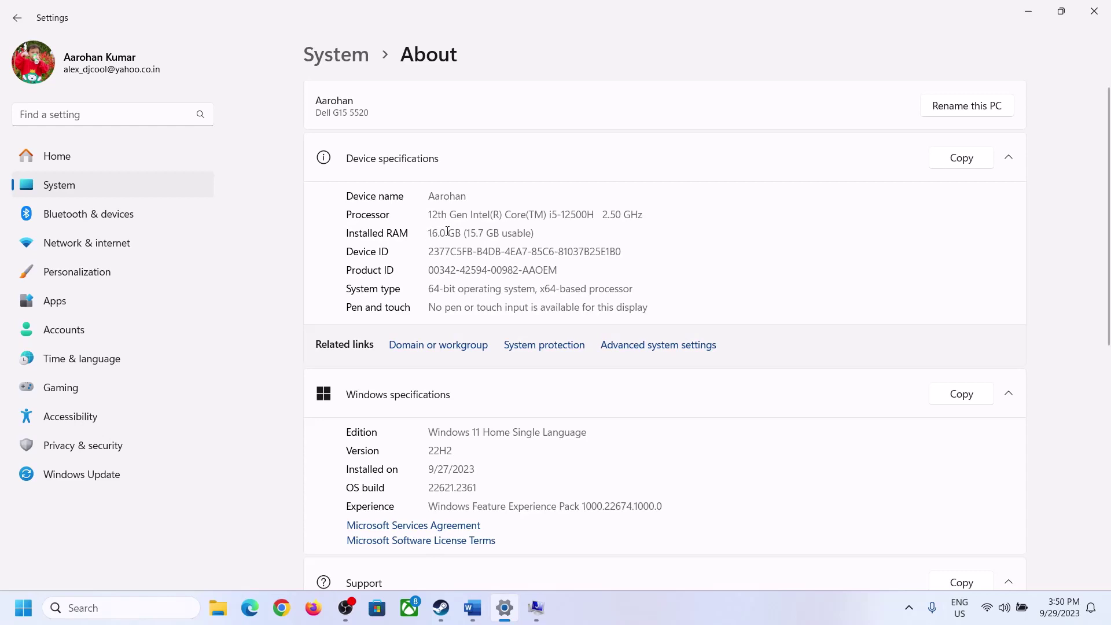
pyautogui.moveTo(437, 232); pyautogui.dragTo(424, 236)
pyautogui.click(446, 234)
pyautogui.moveTo(439, 232); pyautogui.dragTo(423, 227)
# - Bring the Virtual Memory dialog back, launch Calculator with the Run command calc, and place its window beside the dialog
pyautogui.click(535, 610)
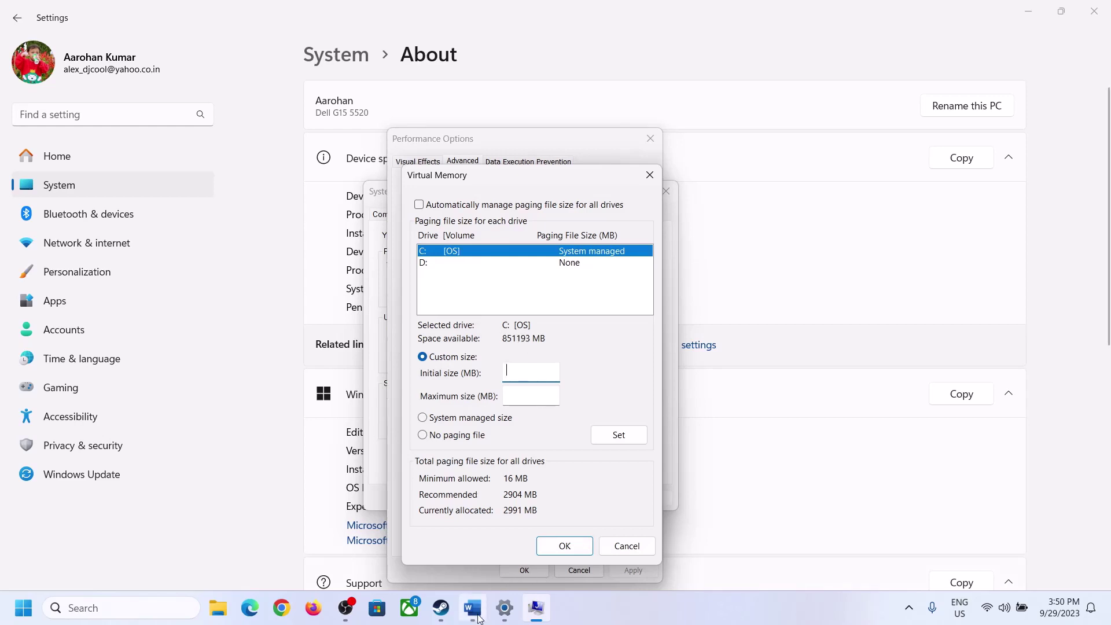
pyautogui.moveTo(505, 608)
pyautogui.press('super+r')
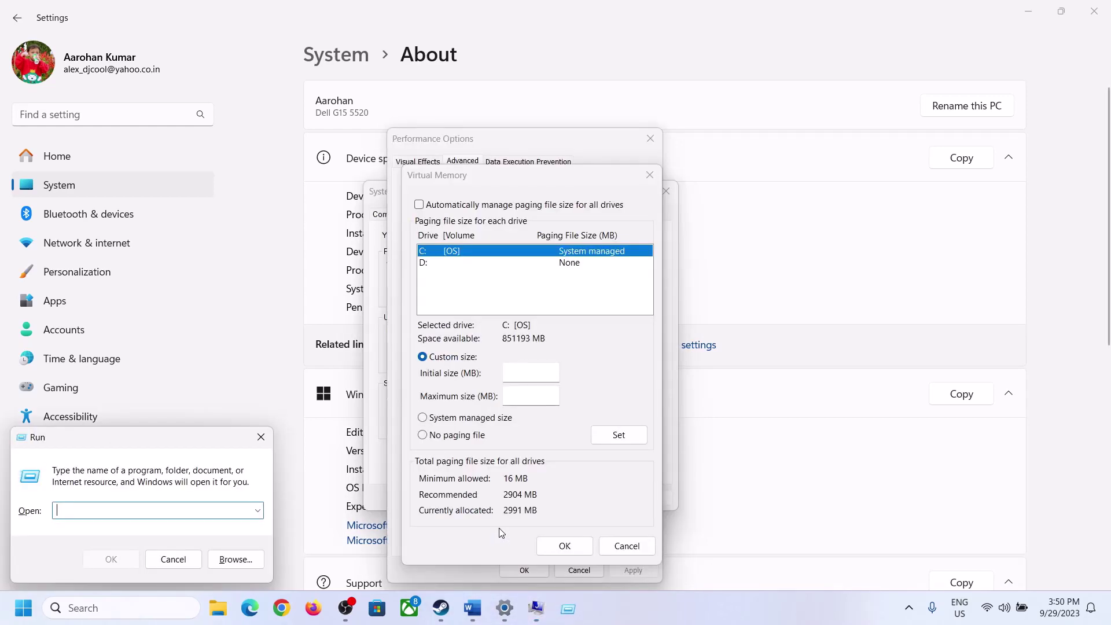
pyautogui.write('calc')
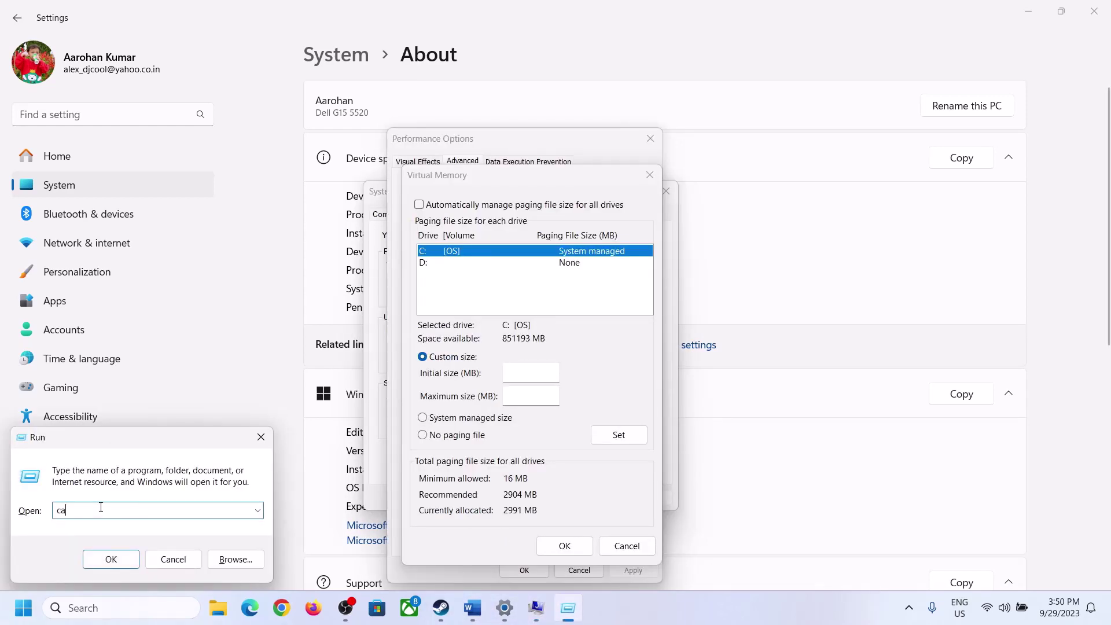
pyautogui.click(110, 560)
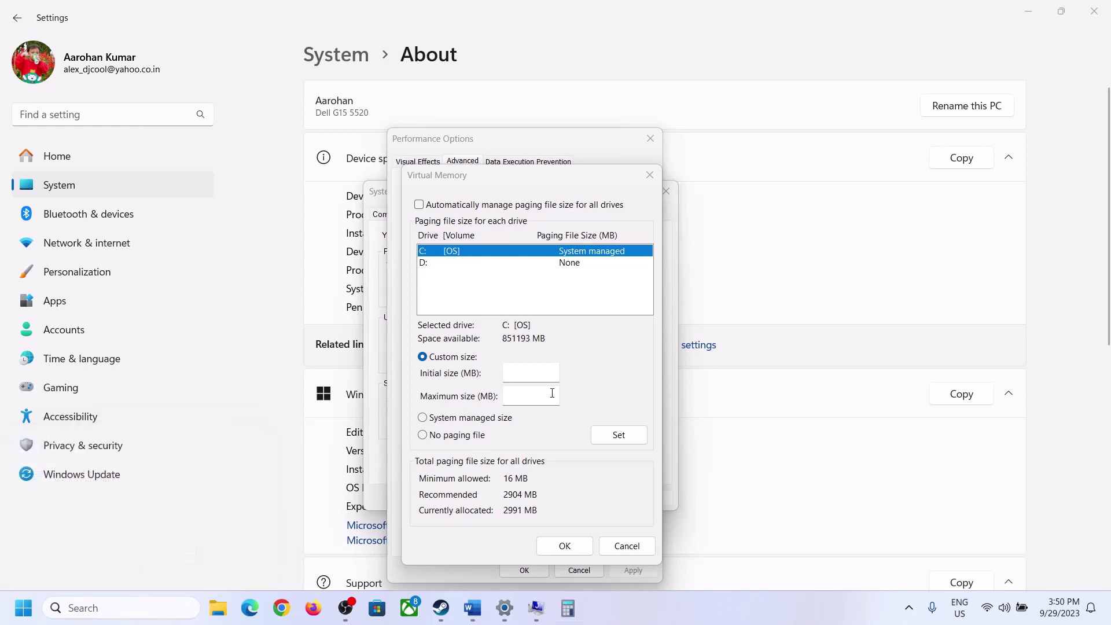
pyautogui.moveTo(144, 24); pyautogui.dragTo(810, 190)
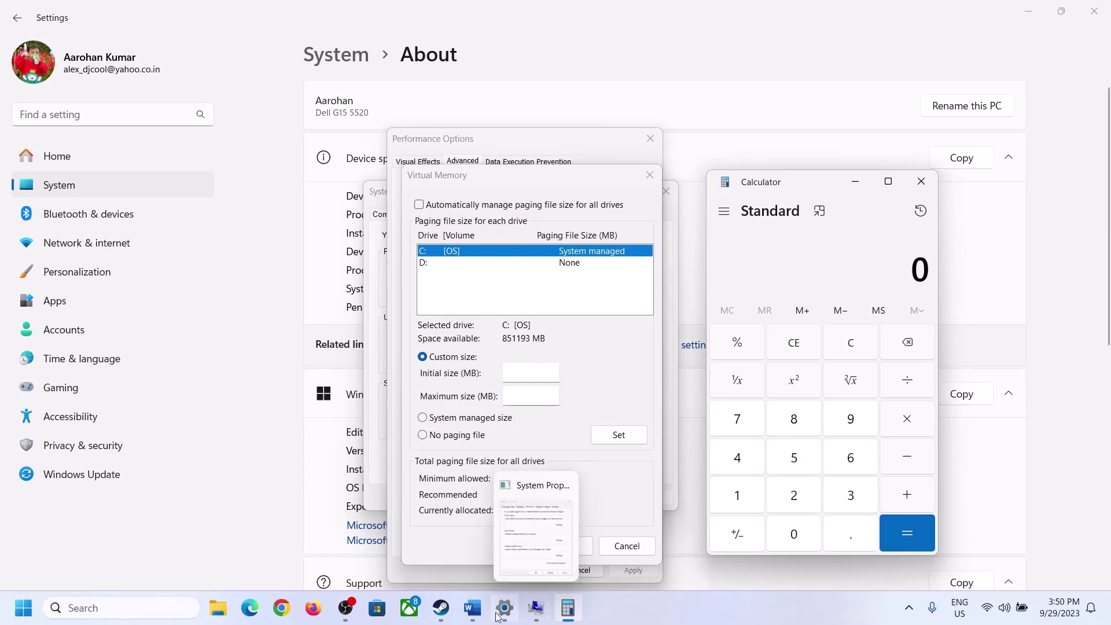
# - Recheck the initial size formula in the Word guide and calculate 16 × 1024 in Calculator to convert the RAM to megabytes
pyautogui.click(473, 608)
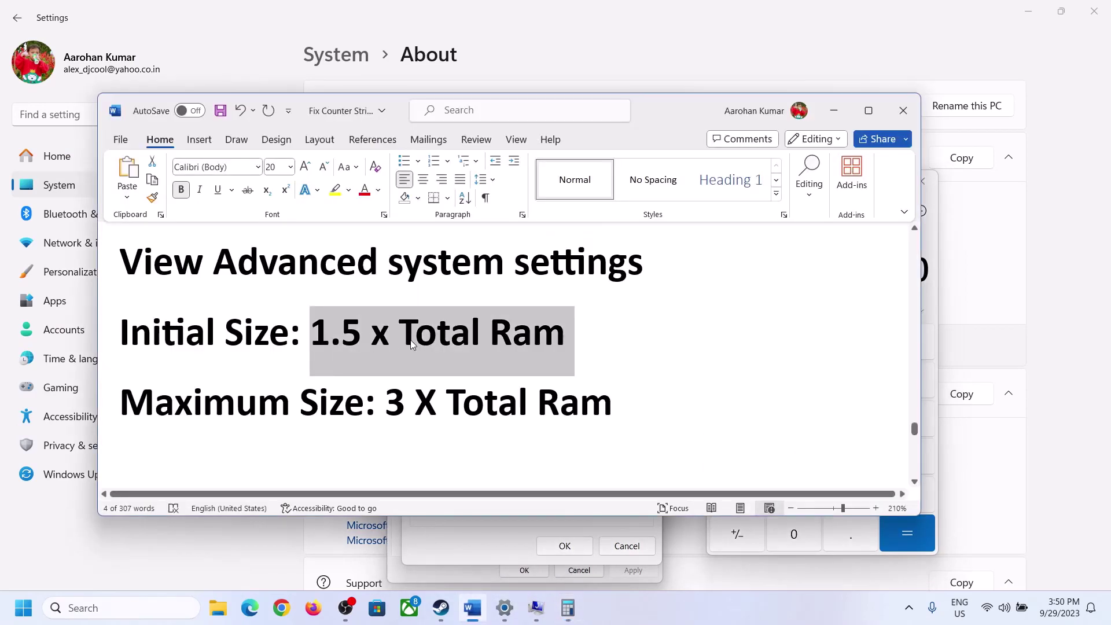
pyautogui.click(568, 607)
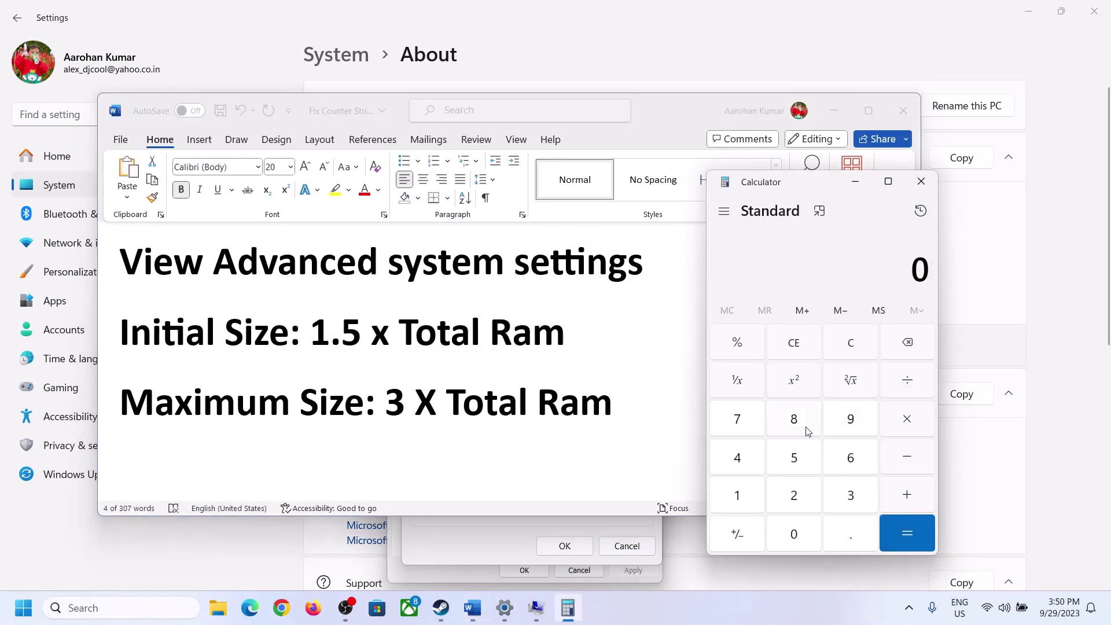
pyautogui.click(738, 499)
pyautogui.click(849, 463)
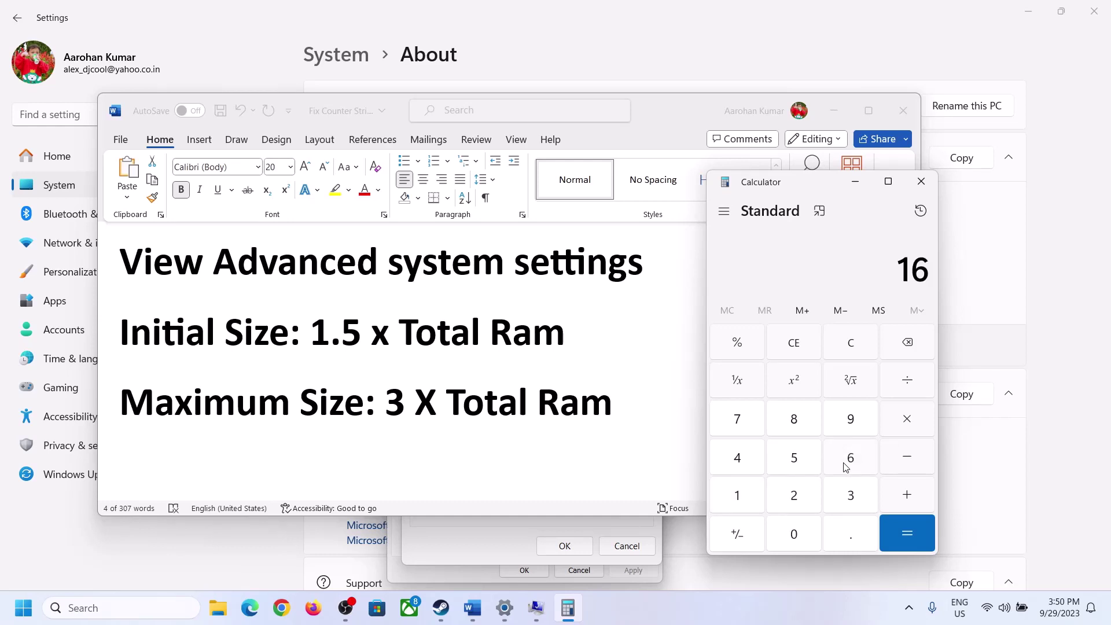
pyautogui.click(854, 354)
pyautogui.click(746, 496)
pyautogui.click(836, 463)
pyautogui.click(909, 427)
pyautogui.click(736, 501)
pyautogui.click(796, 543)
pyautogui.click(794, 495)
pyautogui.click(745, 465)
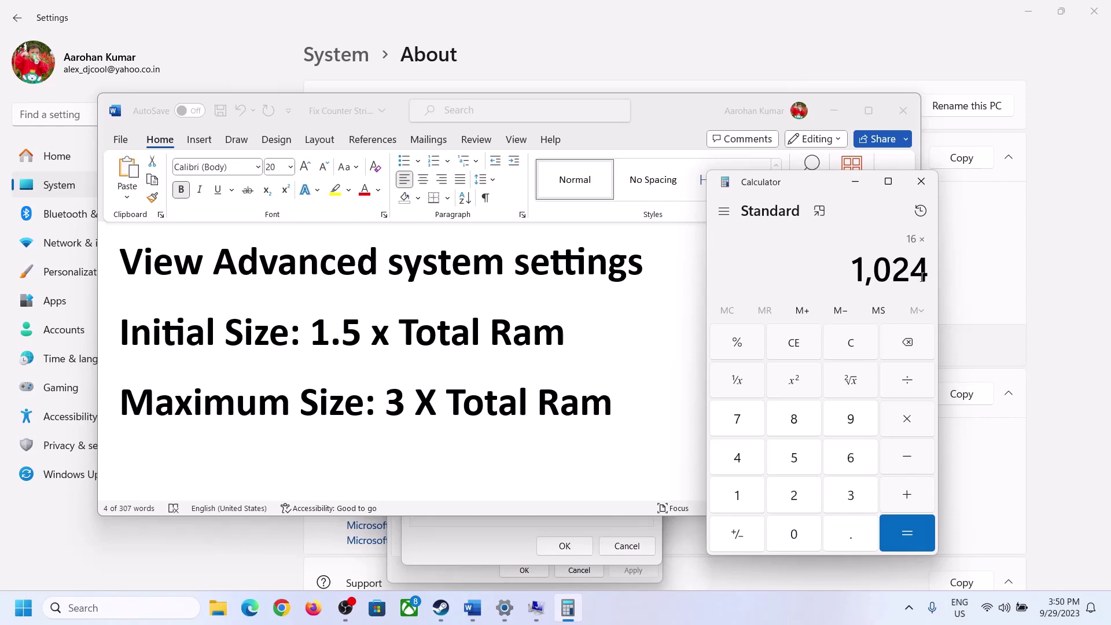
pyautogui.click(906, 534)
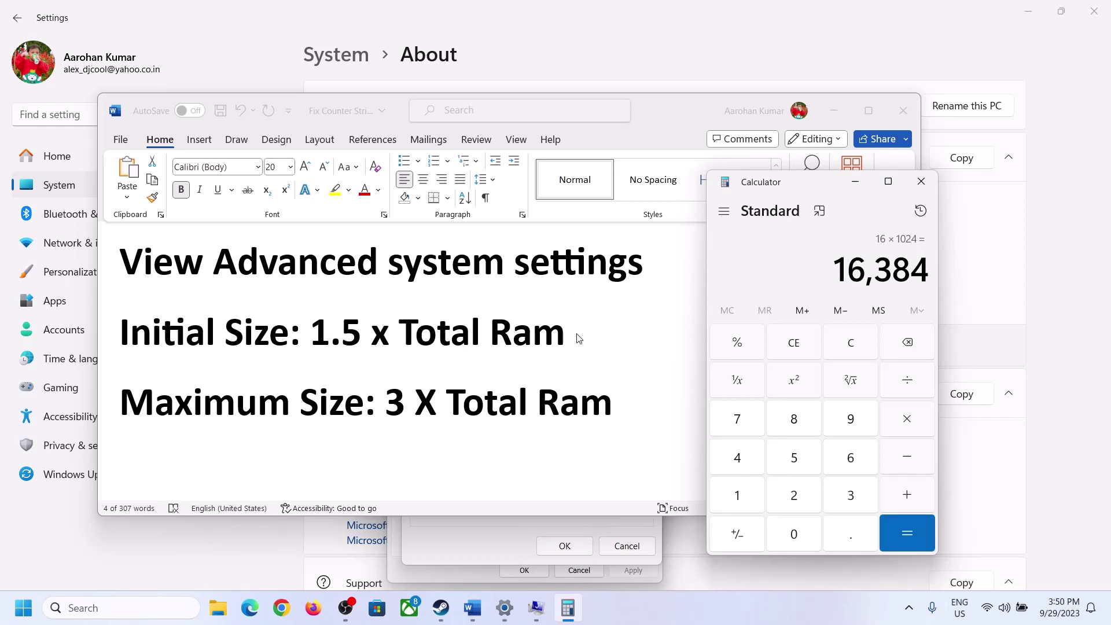
# - Multiply the converted RAM amount by 1.5 to get the initial paging file size
pyautogui.click(909, 422)
pyautogui.click(752, 500)
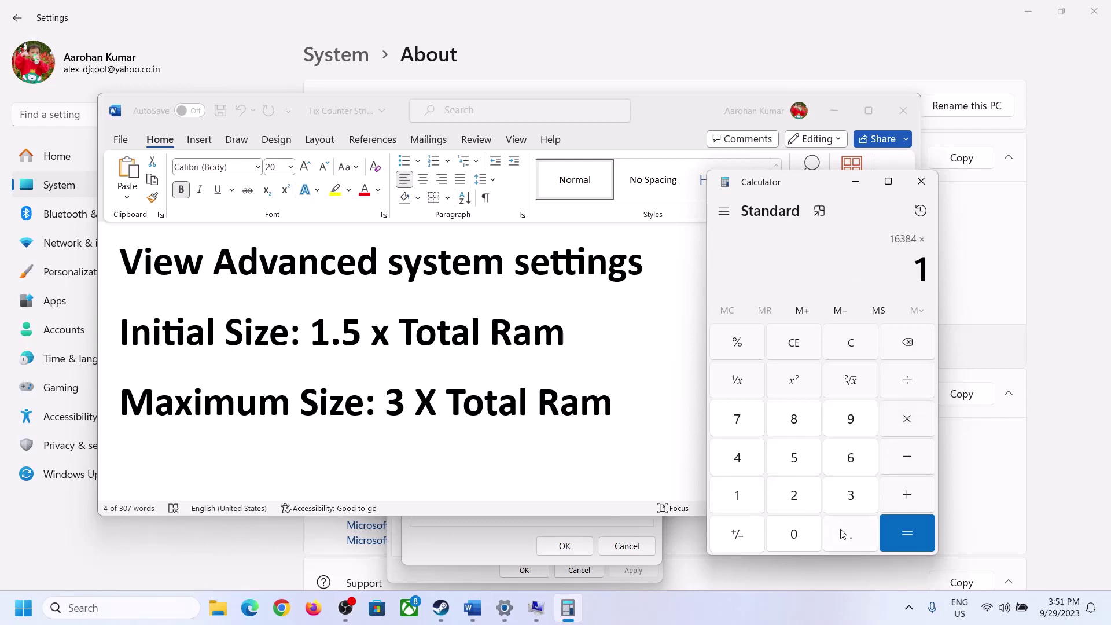
pyautogui.click(848, 545)
pyautogui.click(793, 463)
pyautogui.click(907, 533)
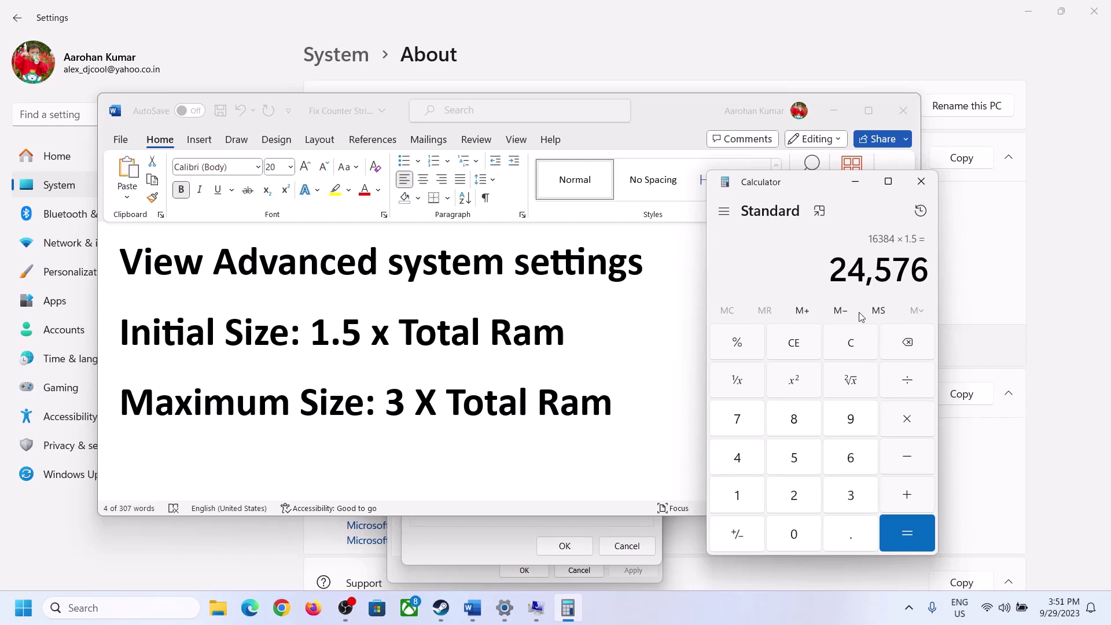
# - Set the C: drive's initial paging file size to 24576 MB in the Virtual Memory dialog
pyautogui.click(514, 521)
pyautogui.click(525, 373)
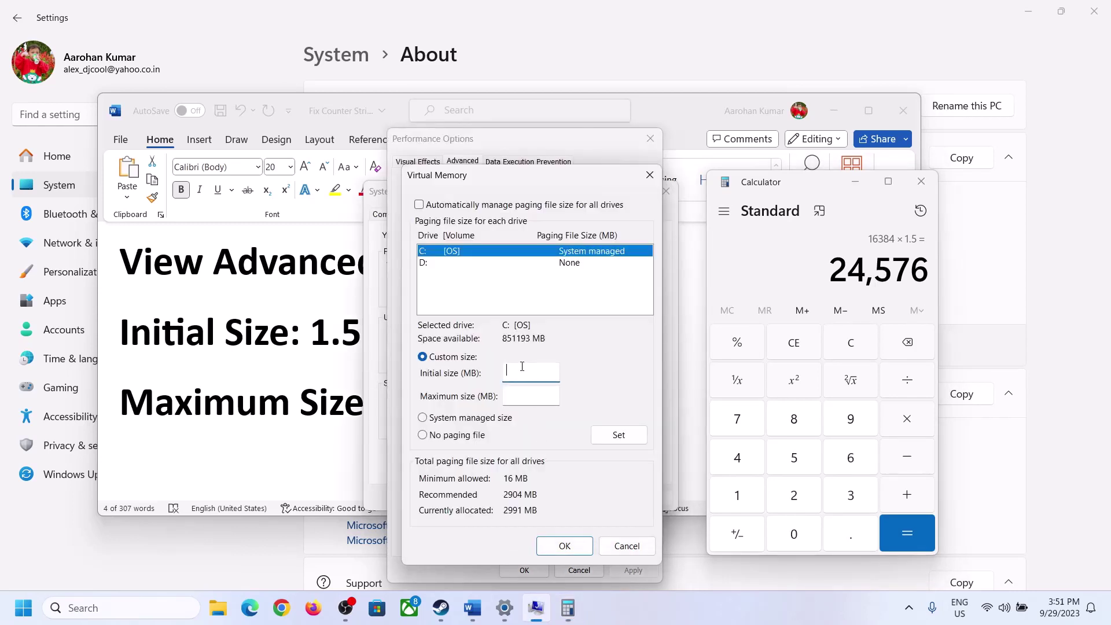
pyautogui.write('24576')
pyautogui.click(556, 395)
# - Clear the Calculator result and recheck the installed RAM on the System About page in Settings
pyautogui.hotkey('alt', 'Tab')
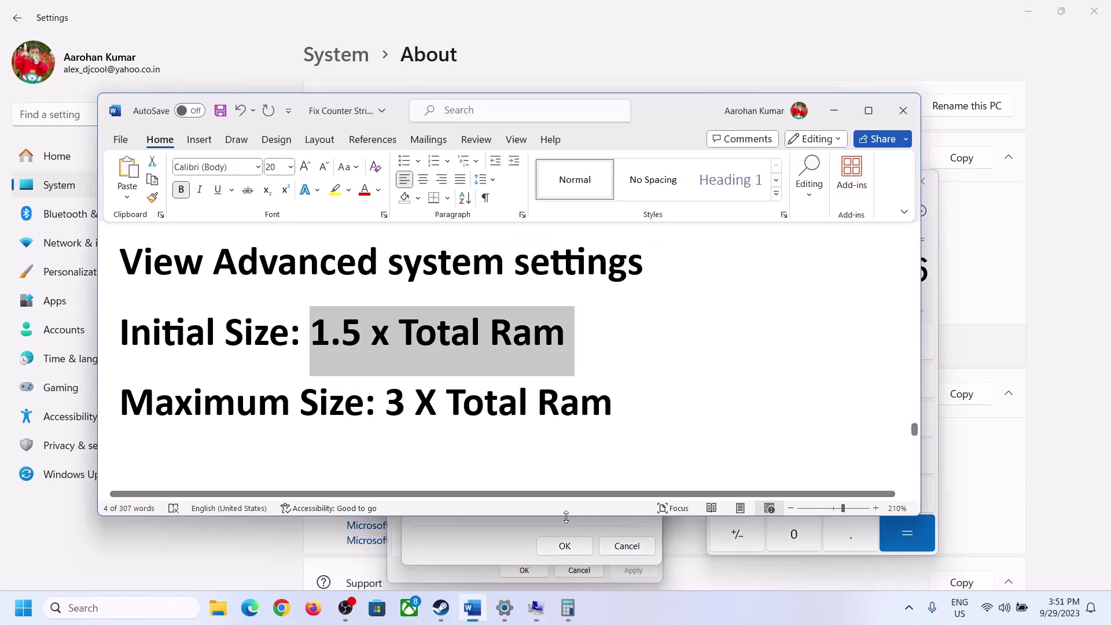
pyautogui.click(928, 299)
pyautogui.click(862, 344)
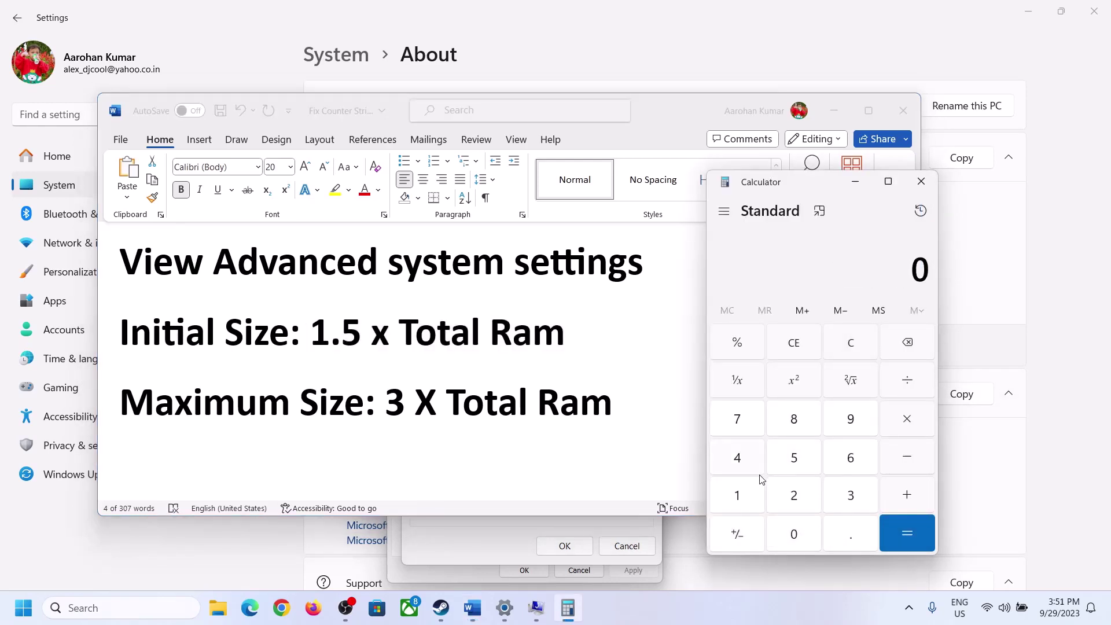
pyautogui.click(504, 607)
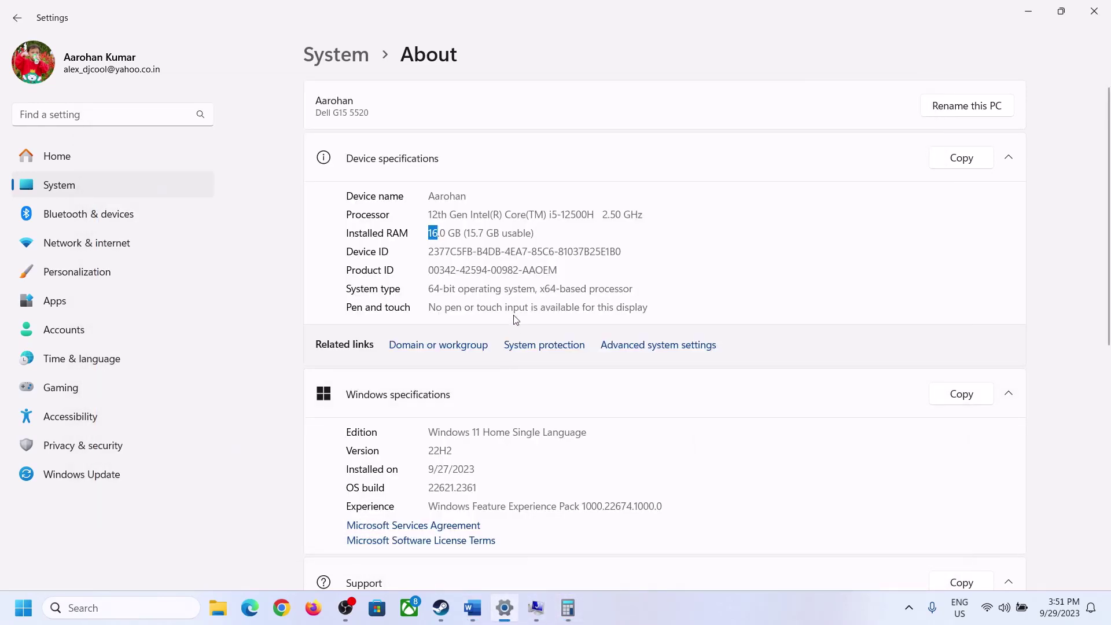
# - Calculate 16 × 1024 again in Calculator as the base for the maximum size
pyautogui.click(568, 608)
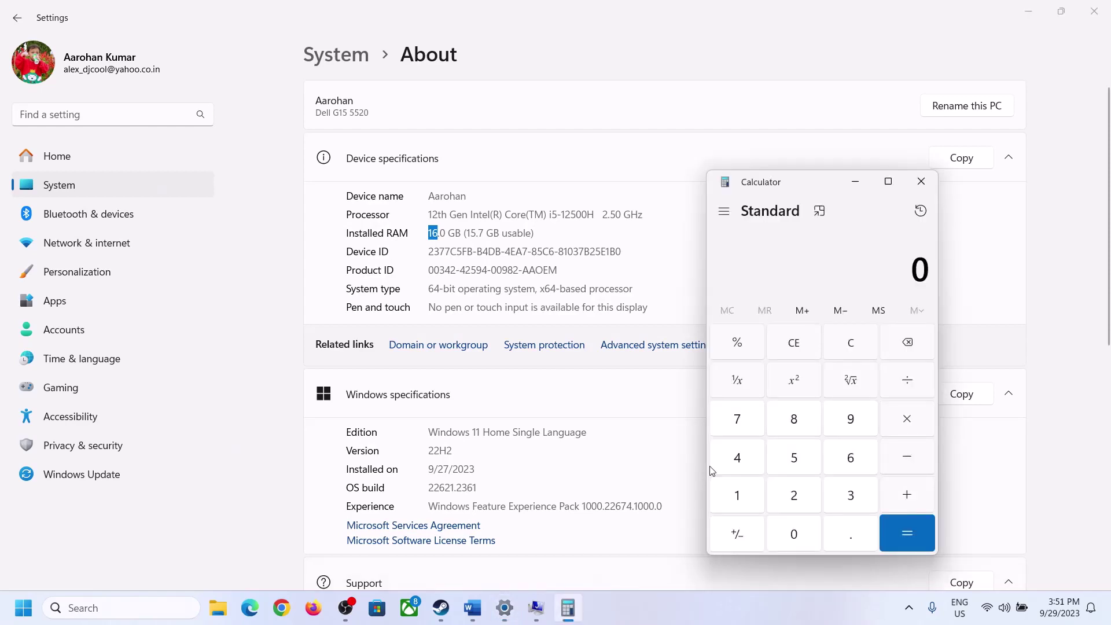
pyautogui.click(750, 492)
pyautogui.click(848, 459)
pyautogui.click(904, 421)
pyautogui.click(744, 492)
pyautogui.click(787, 530)
pyautogui.click(795, 497)
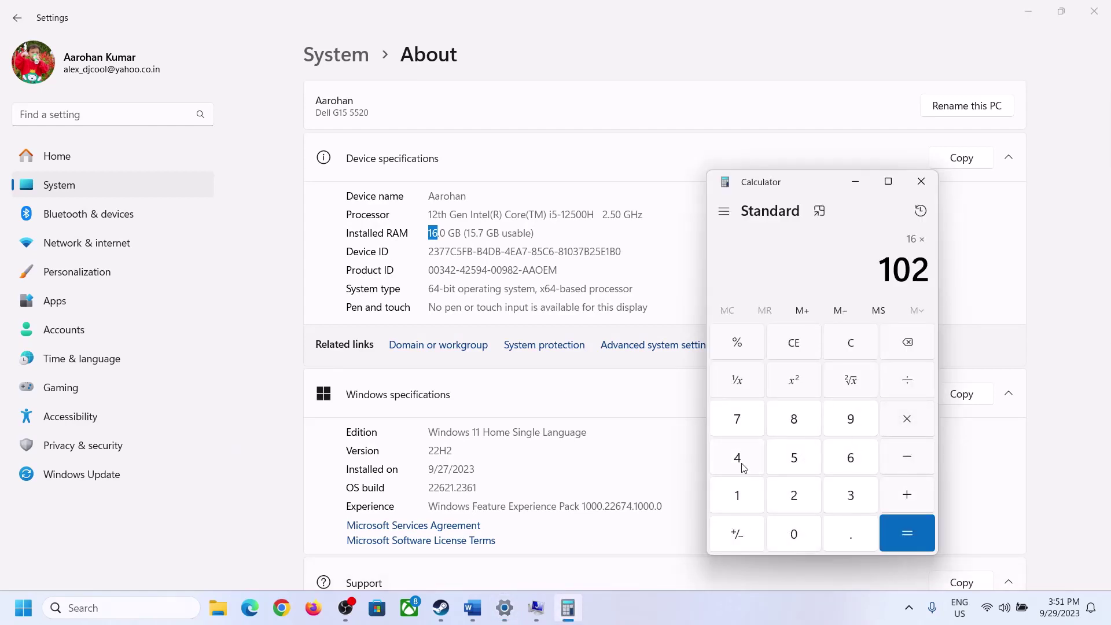
pyautogui.click(740, 460)
pyautogui.click(900, 546)
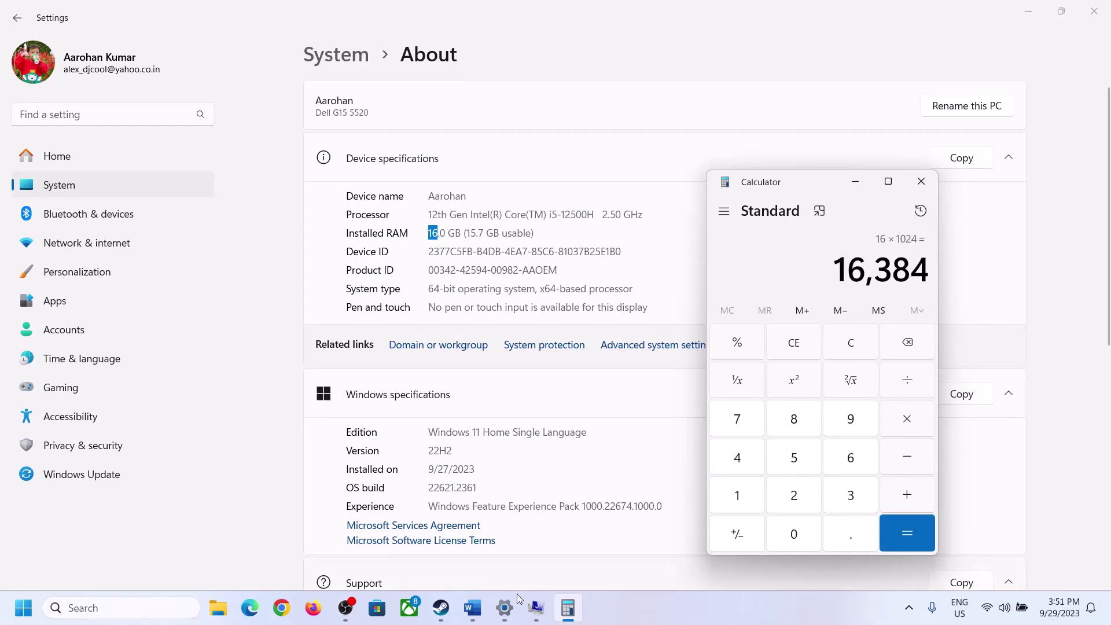
# - Check the maximum size formula in the Word guide and multiply the converted RAM amount by 3
pyautogui.click(472, 608)
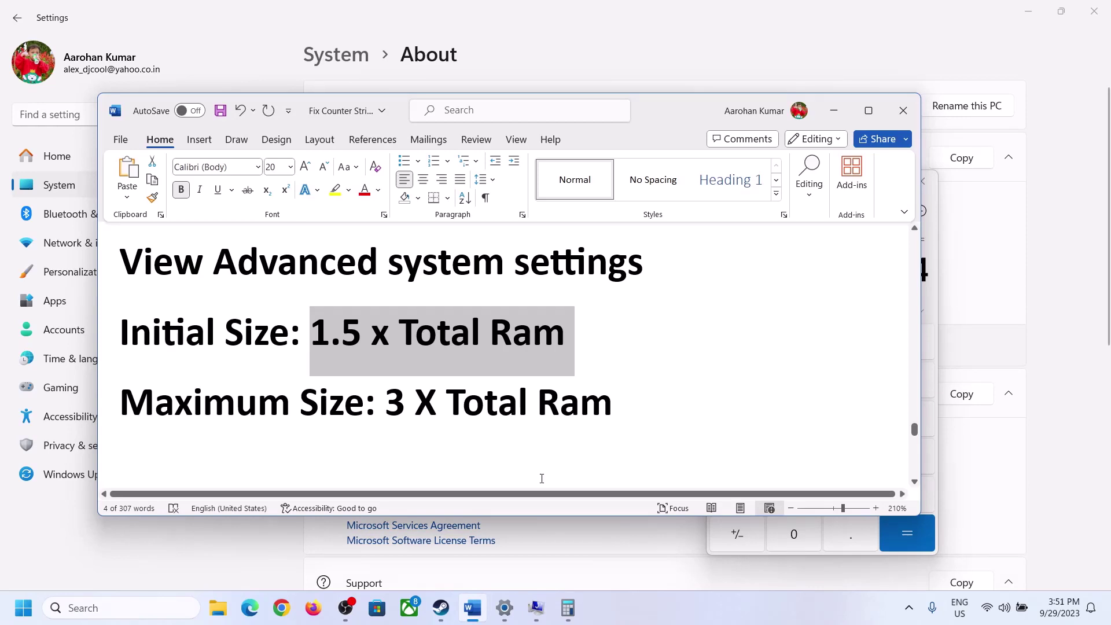
pyautogui.click(567, 608)
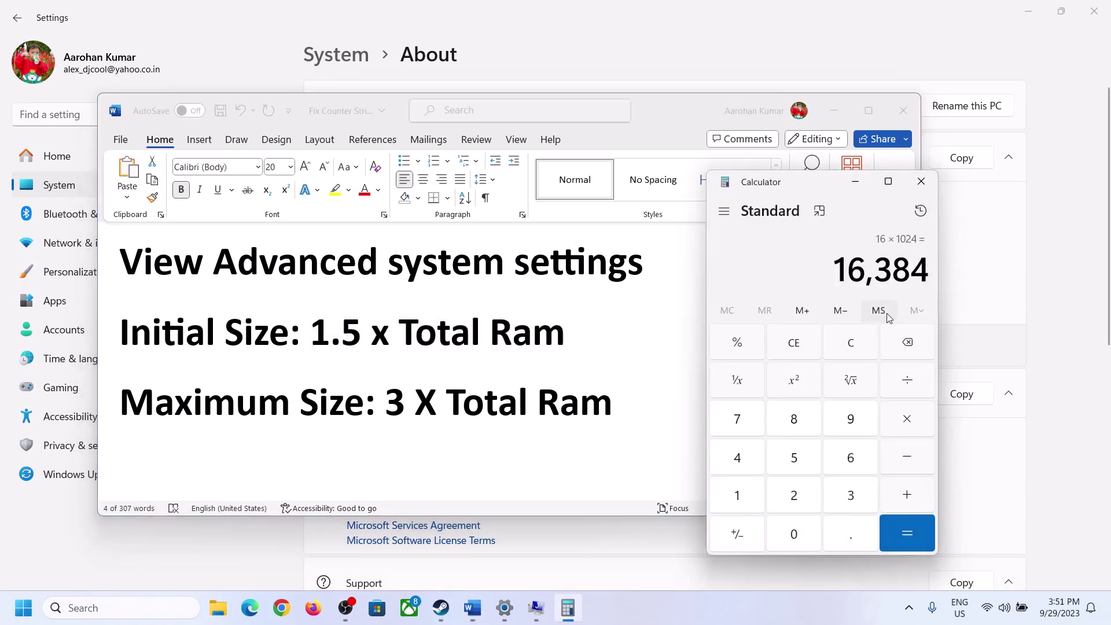
pyautogui.click(907, 420)
pyautogui.click(834, 498)
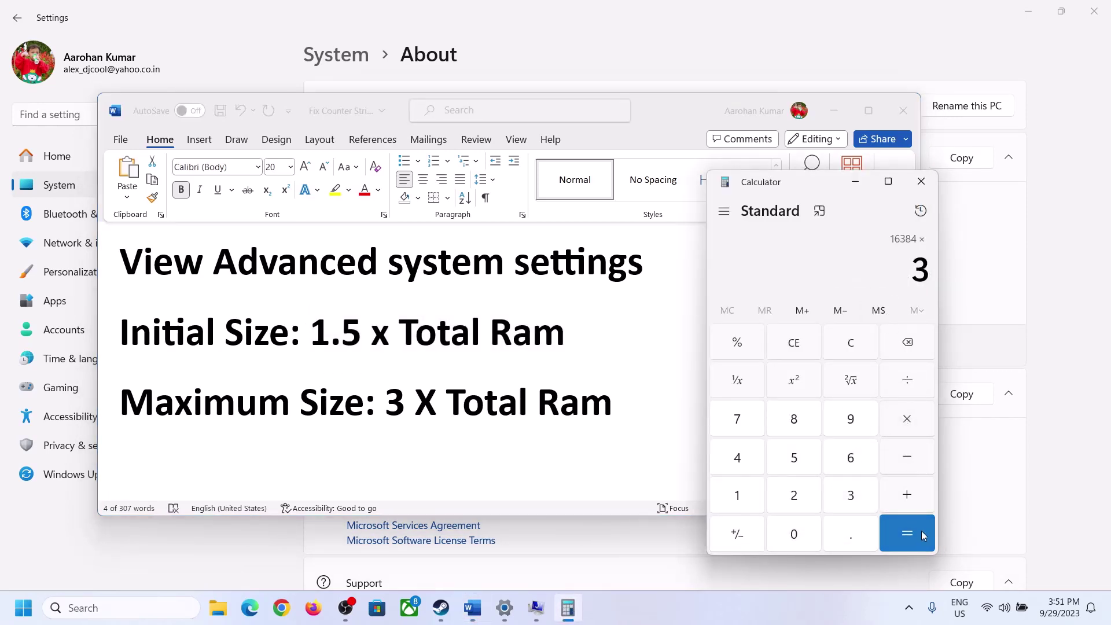
pyautogui.click(916, 532)
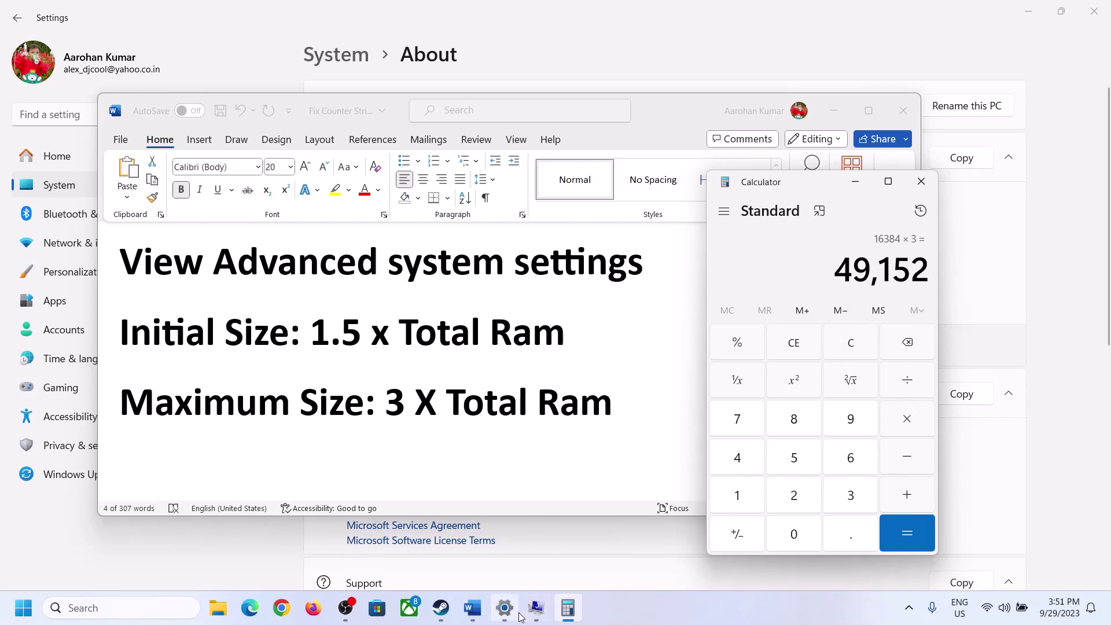
# - Set the C: drive's maximum paging file size to 49152 MB, apply the custom sizes, and accept the restart notice
pyautogui.click(536, 608)
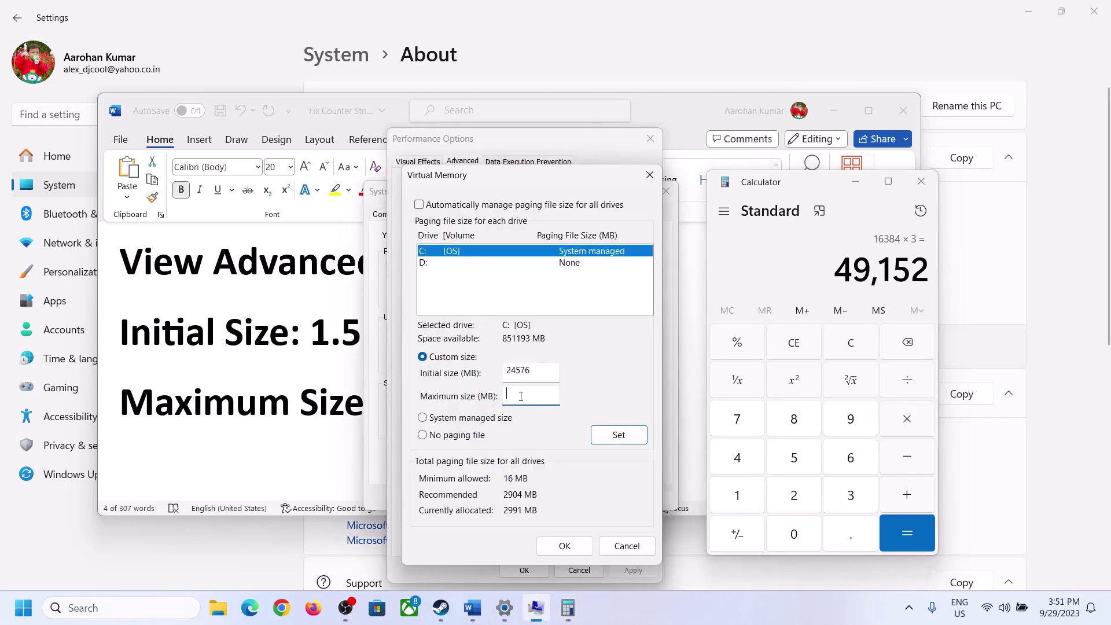
pyautogui.write('4915')
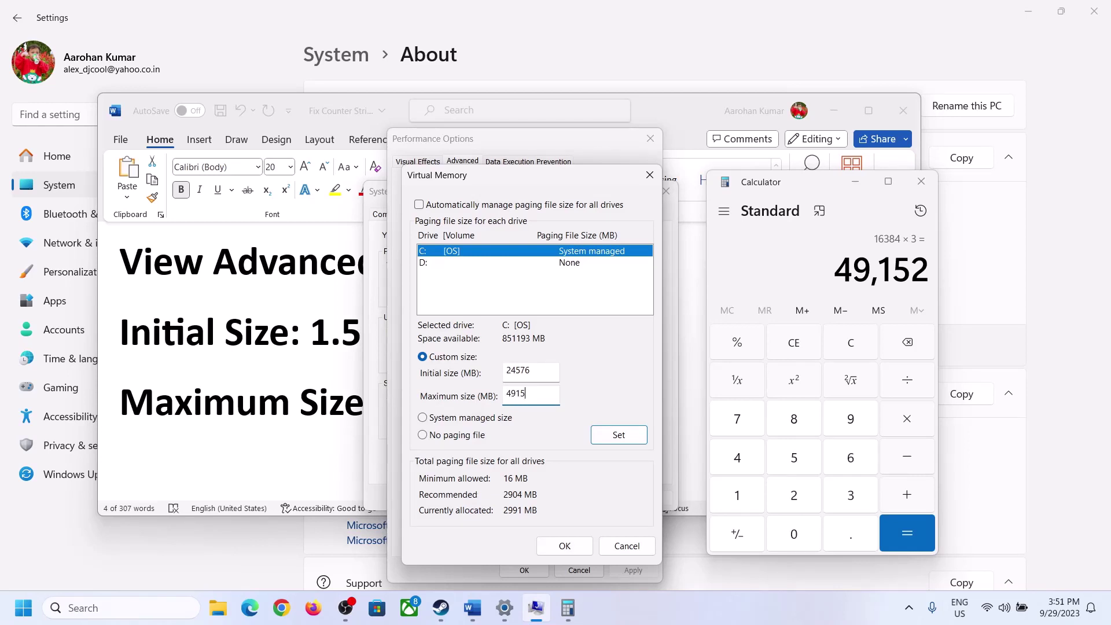
pyautogui.write('2')
pyautogui.click(618, 437)
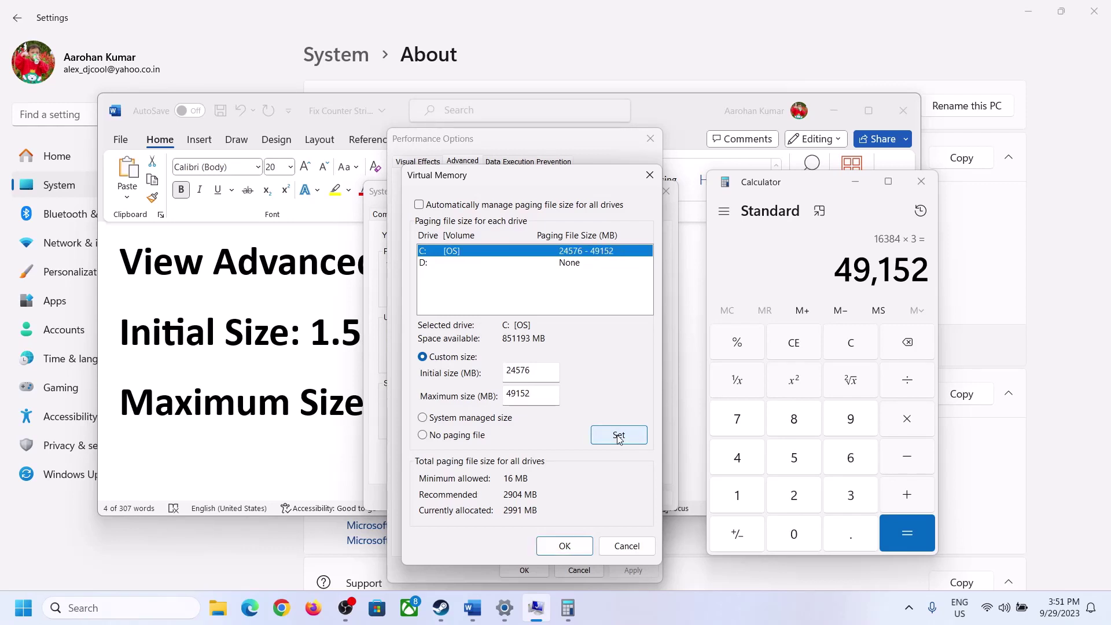
pyautogui.click(565, 546)
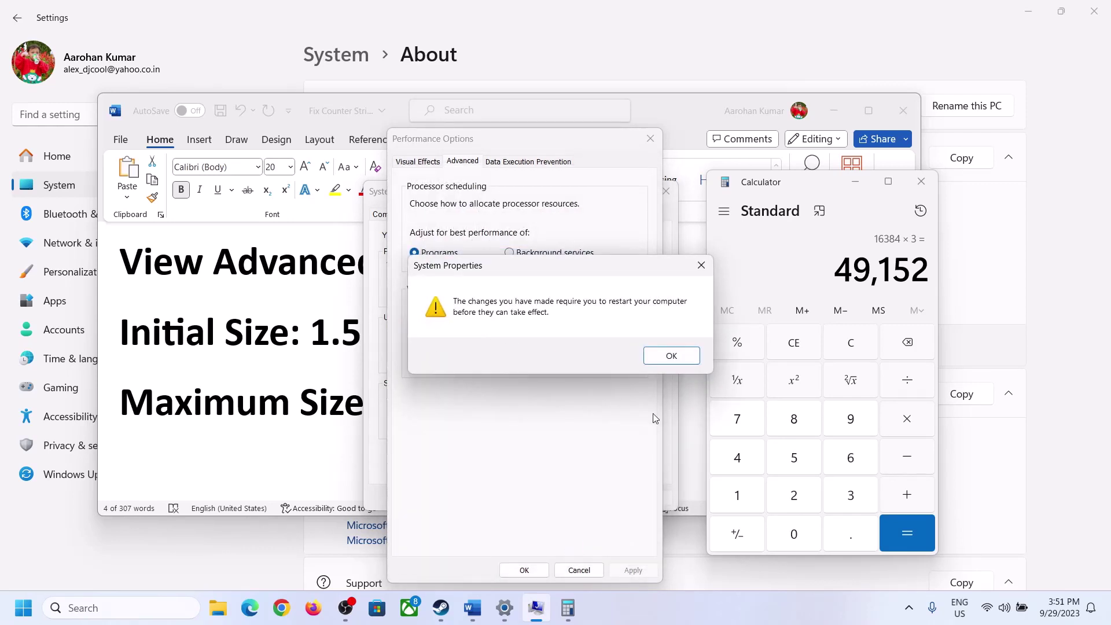
pyautogui.click(690, 356)
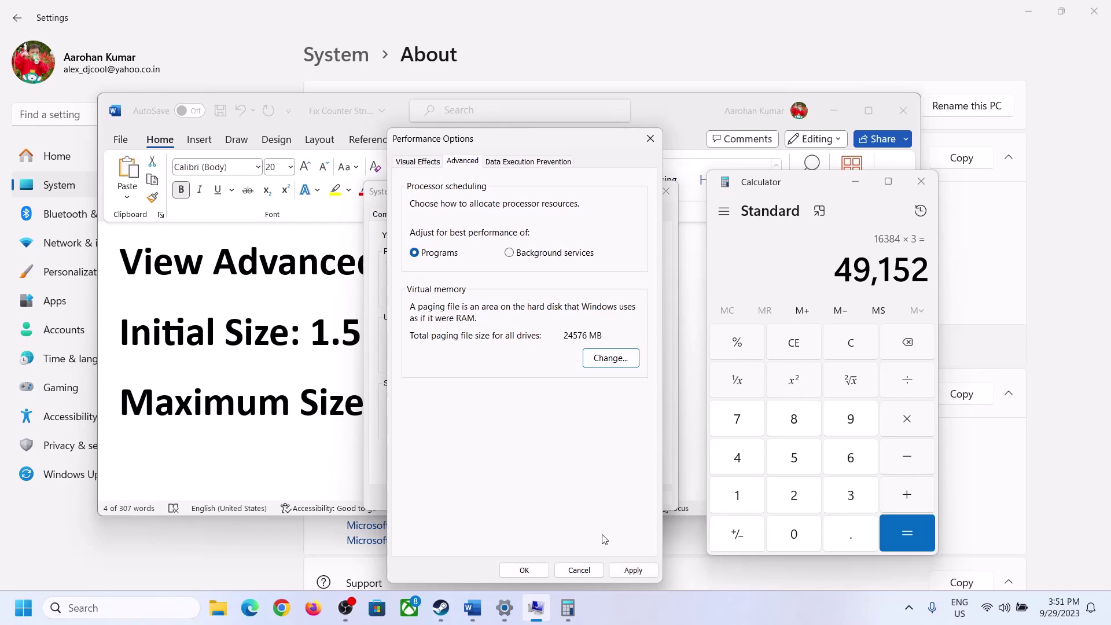
# - Confirm the performance options and system properties, and dismiss the restart prompt
pyautogui.click(524, 571)
pyautogui.click(522, 497)
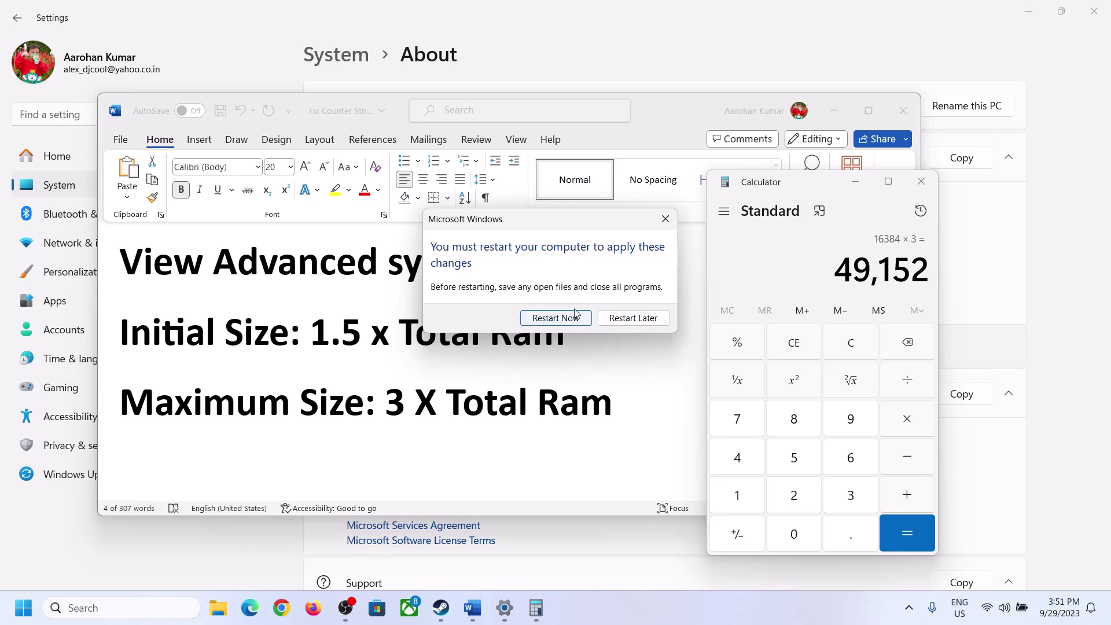
pyautogui.click(665, 219)
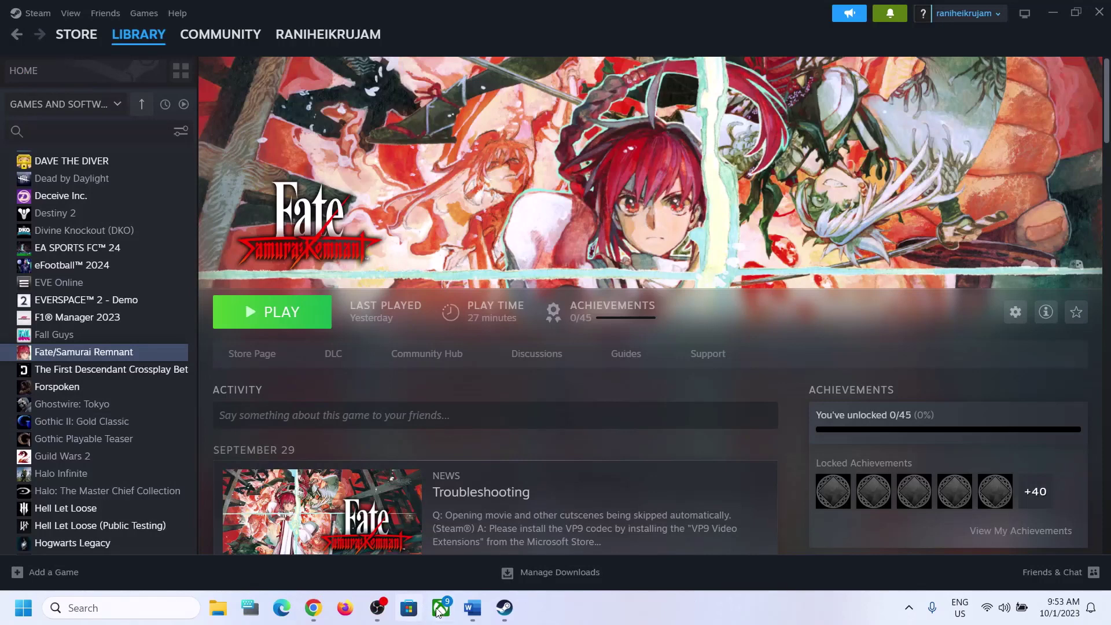
# - Switch to the Word guide and review step 18 on windowed mode and lower graphics quality
pyautogui.click(472, 607)
pyautogui.scroll(-3, 458, 403)
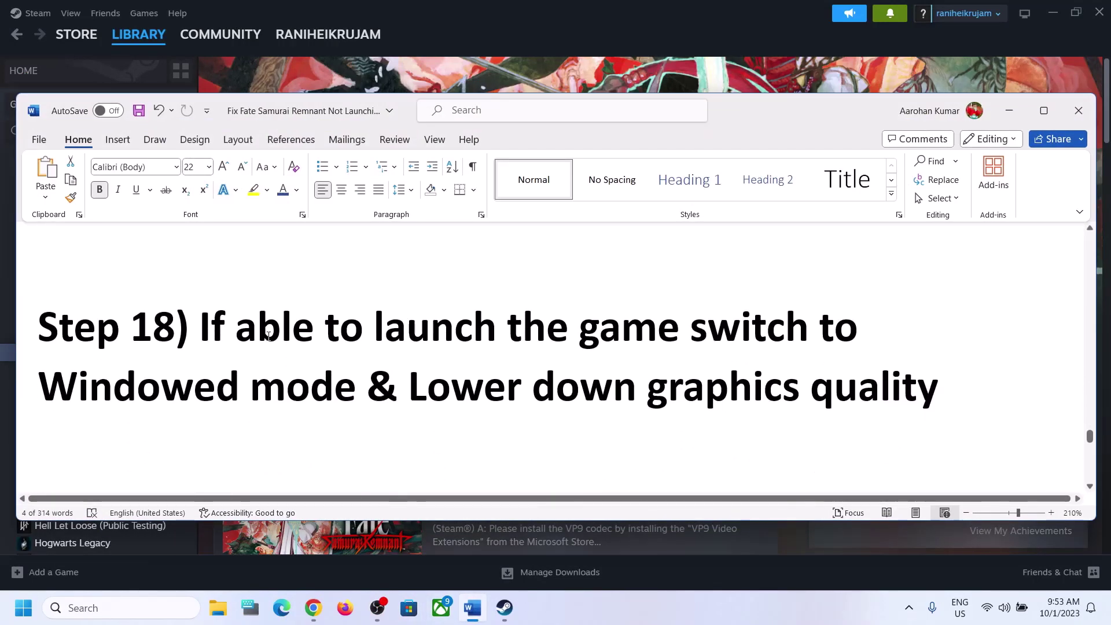
pyautogui.moveTo(236, 327); pyautogui.dragTo(841, 329)
pyautogui.moveTo(363, 386); pyautogui.dragTo(775, 323)
pyautogui.moveTo(409, 387); pyautogui.dragTo(877, 388)
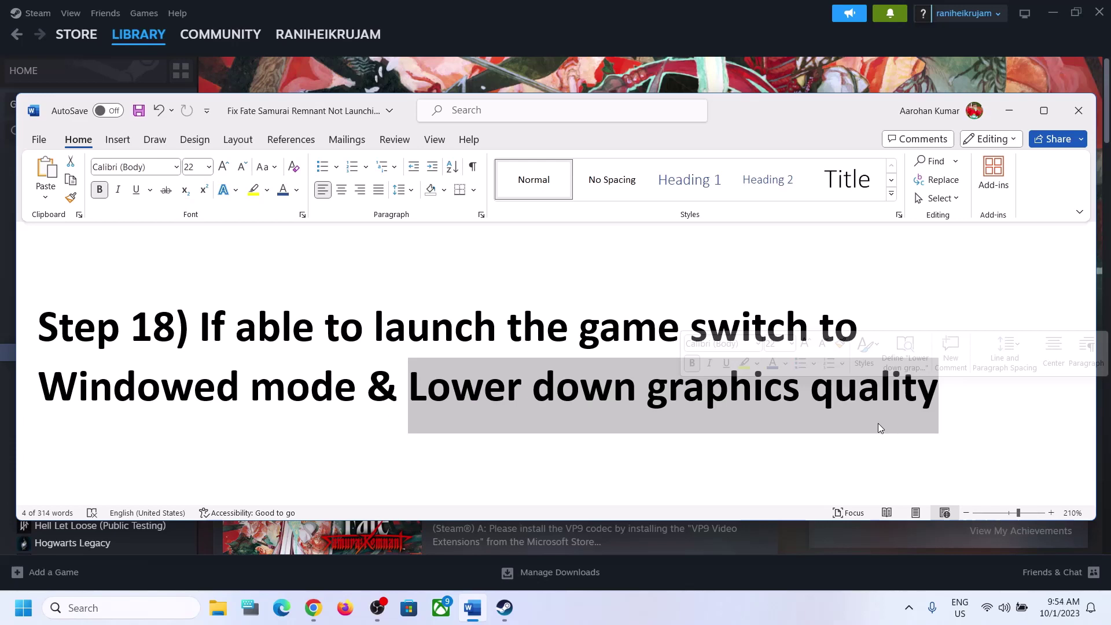
pyautogui.click(282, 327)
pyautogui.moveTo(222, 327); pyautogui.dragTo(935, 387)
# - Copy the Visual C++ download link from step 19 of the guide and open it in a new Chrome tab
pyautogui.scroll(-5, 418, 387)
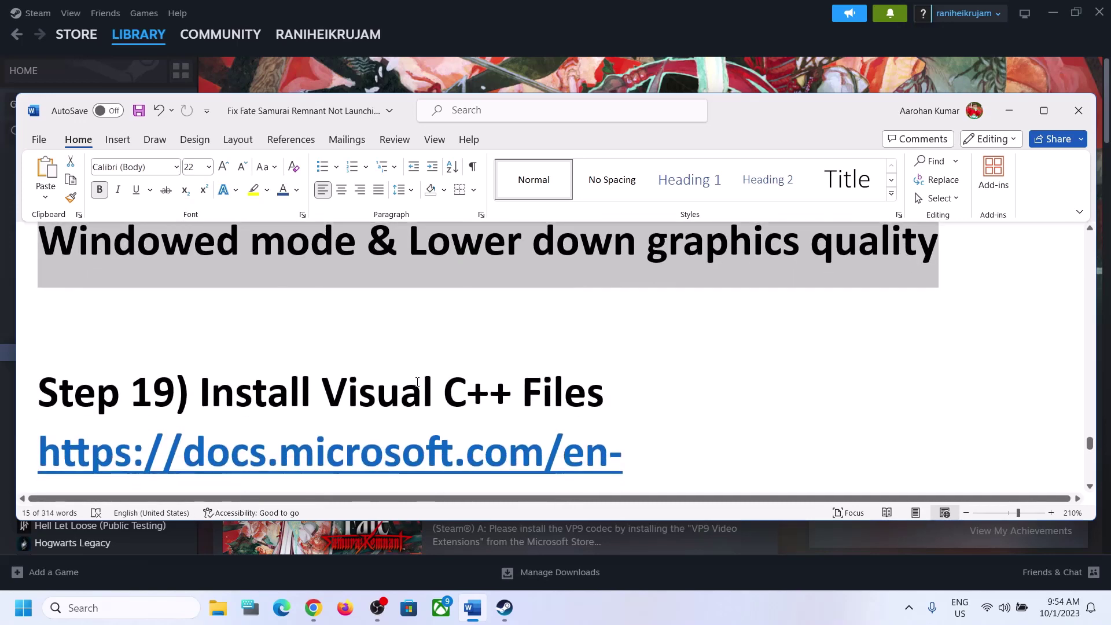
pyautogui.moveTo(390, 427); pyautogui.dragTo(34, 301)
pyautogui.hotkey('ctrl', 'c')
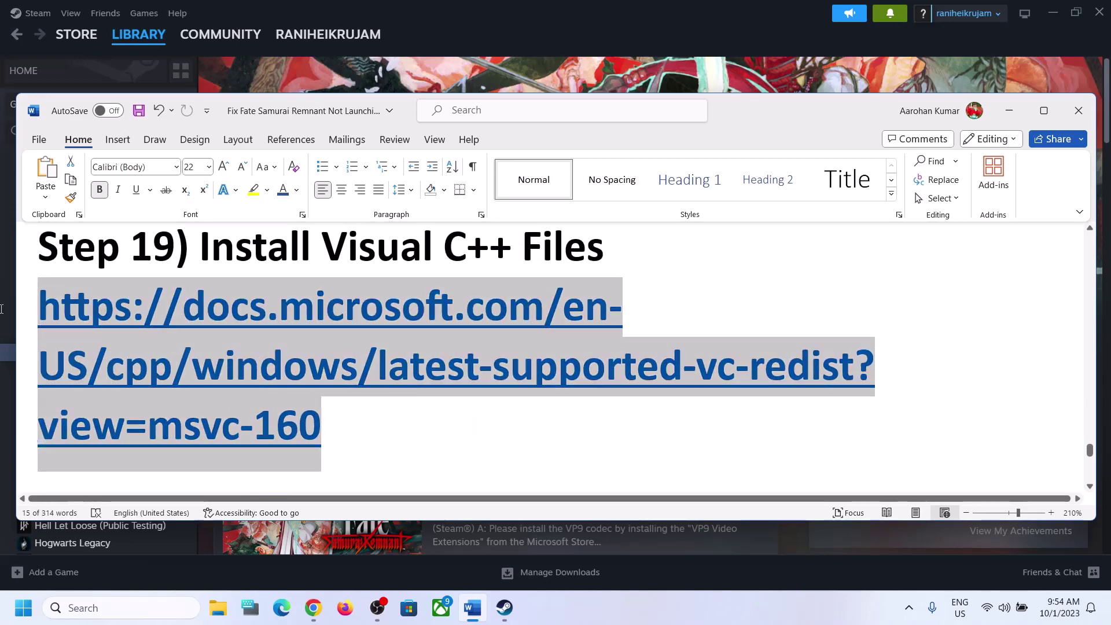
pyautogui.rightClick(314, 610)
pyautogui.click(315, 609)
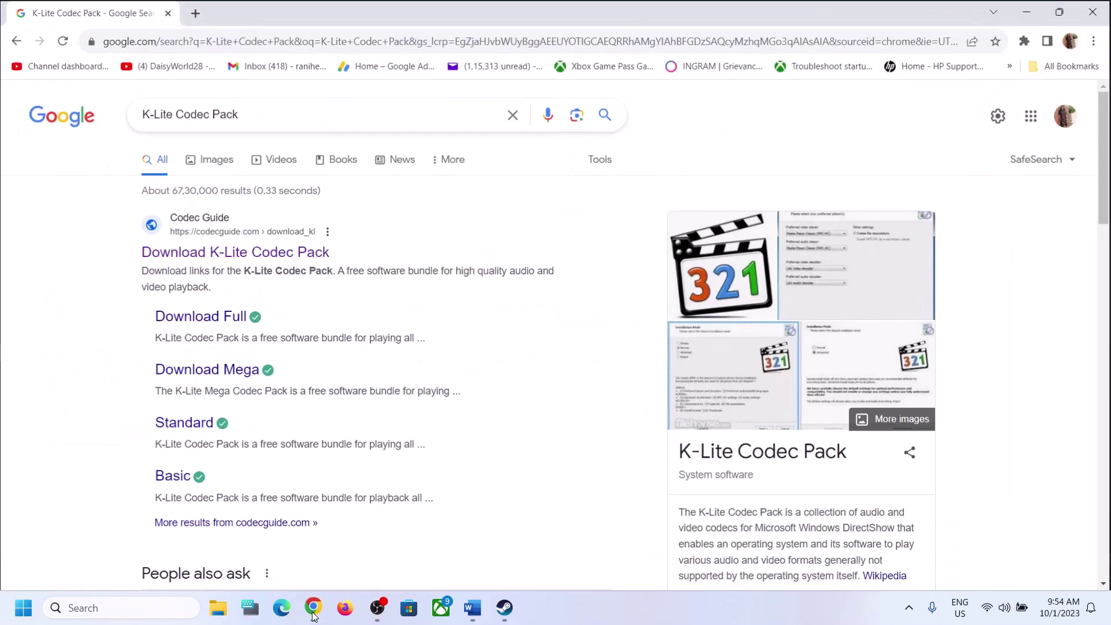
pyautogui.click(200, 18)
pyautogui.hotkey('ctrl', 'v')
pyautogui.press('Return')
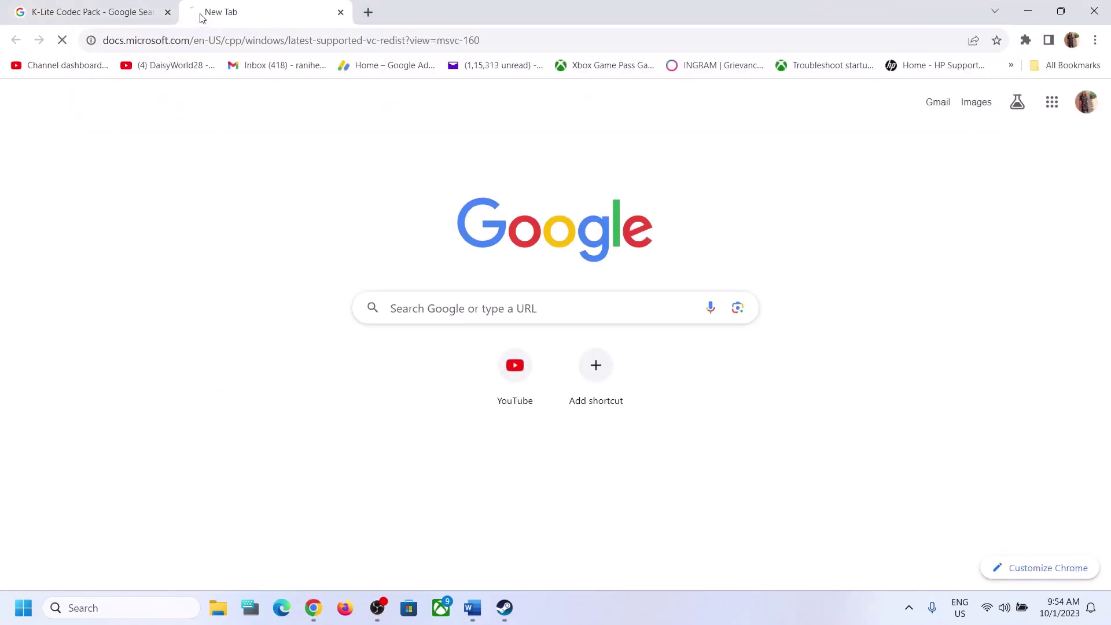
# - Download the x86 and x64 redistributables from the Visual Studio 2015, 2017, 2019, and 2022 section
pyautogui.scroll(-5, 495, 345)
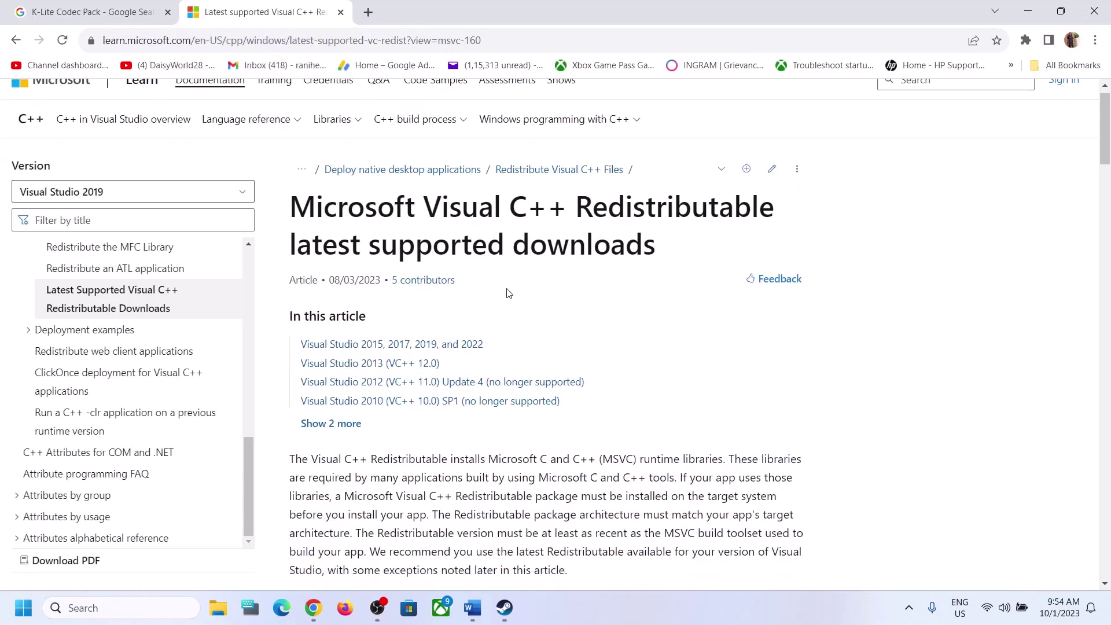
pyautogui.moveTo(307, 393); pyautogui.dragTo(710, 402)
pyautogui.scroll(-6, 709, 401)
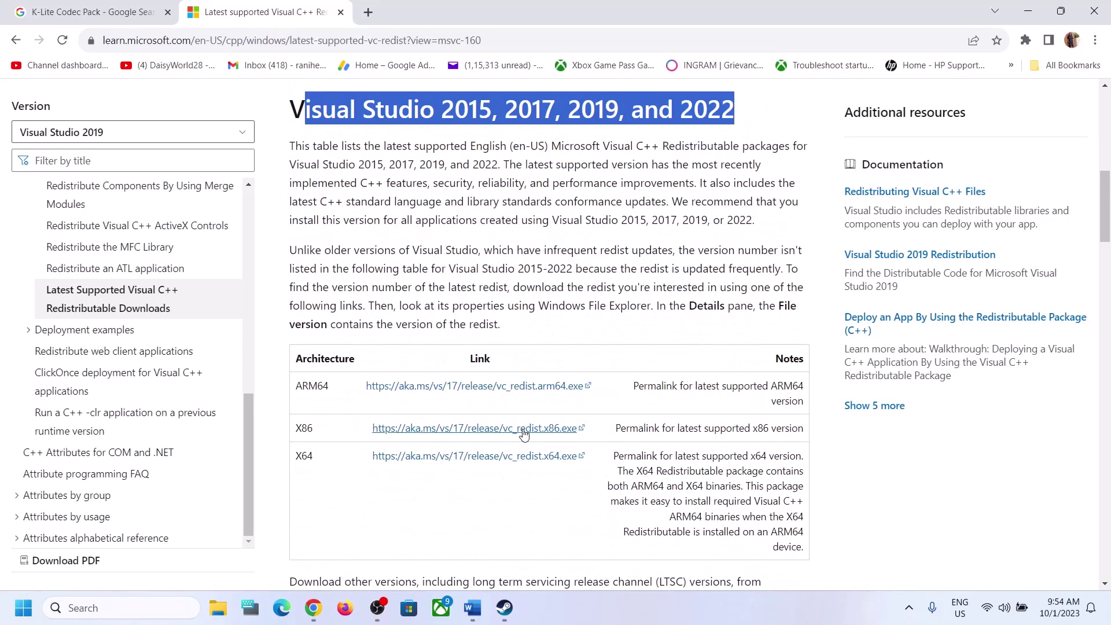
pyautogui.doubleClick(302, 355)
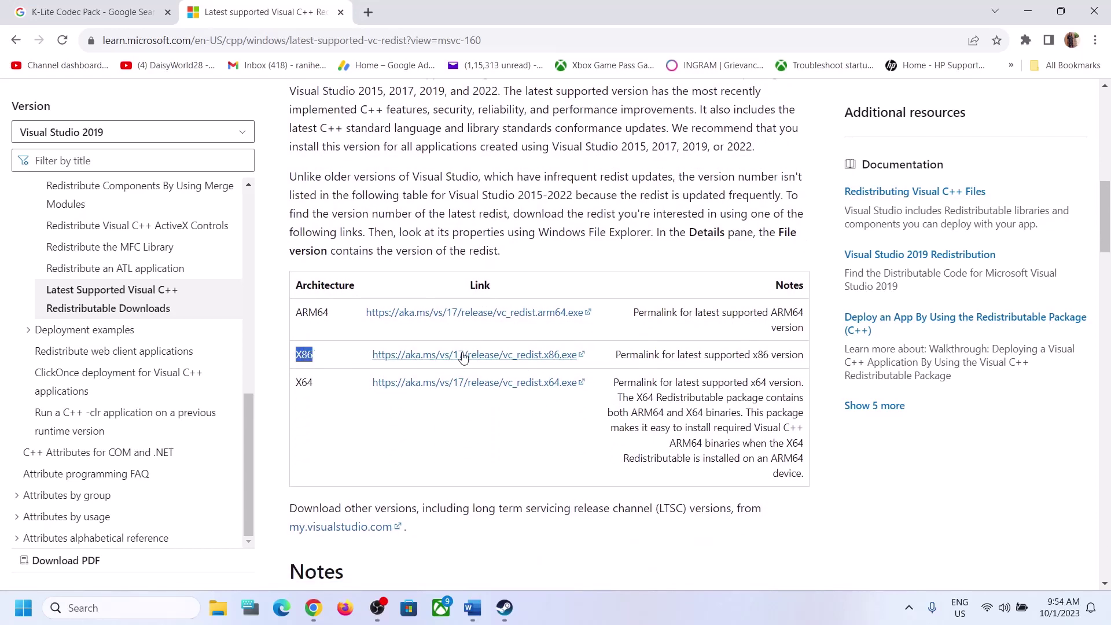
pyautogui.doubleClick(303, 383)
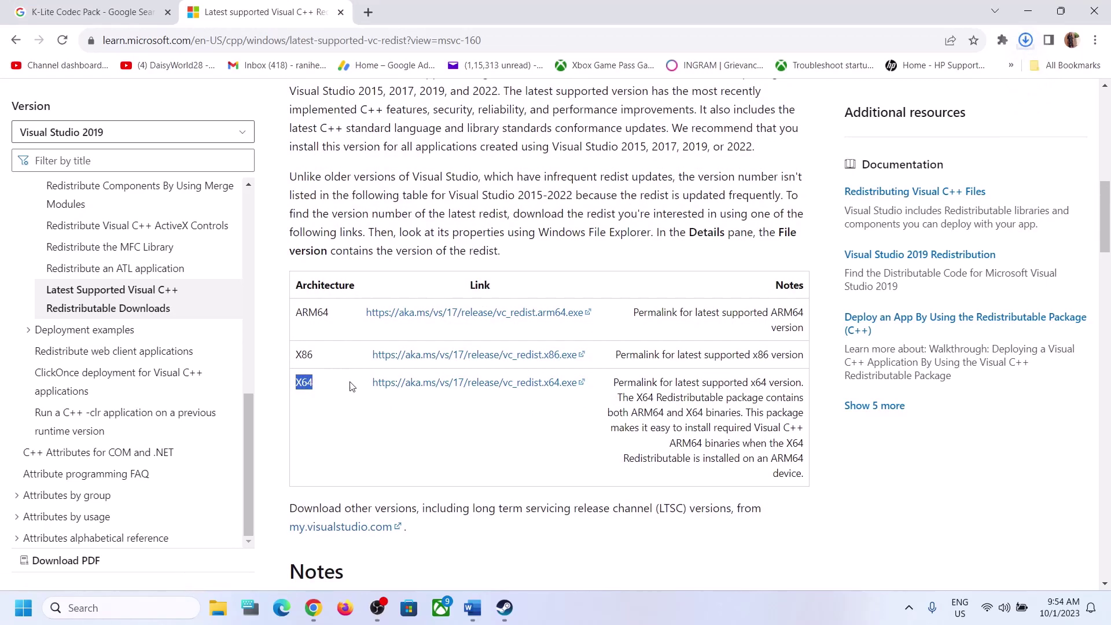
pyautogui.click(442, 383)
# - Run the downloaded VC_redist.x86.exe, agree to the license terms, and start the installation
pyautogui.click(1029, 43)
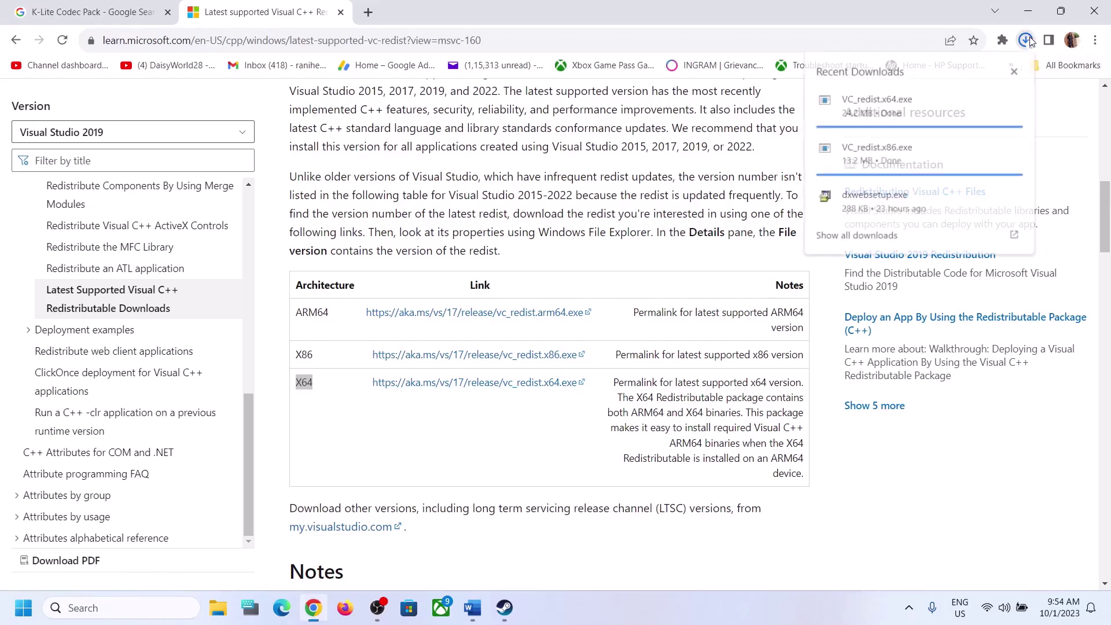
pyautogui.click(881, 161)
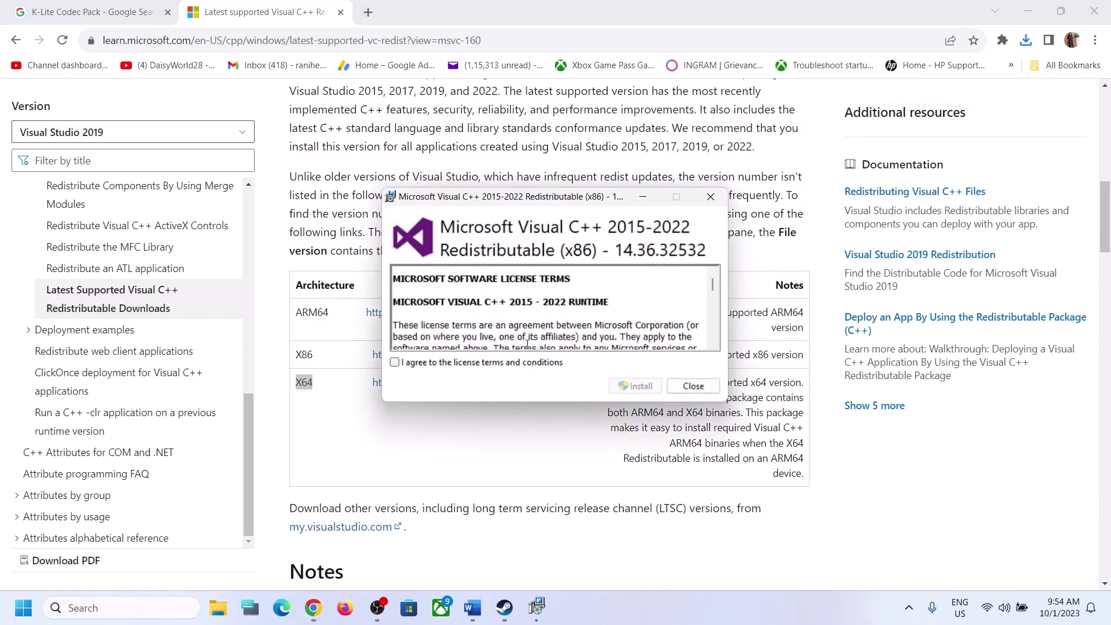
pyautogui.click(458, 363)
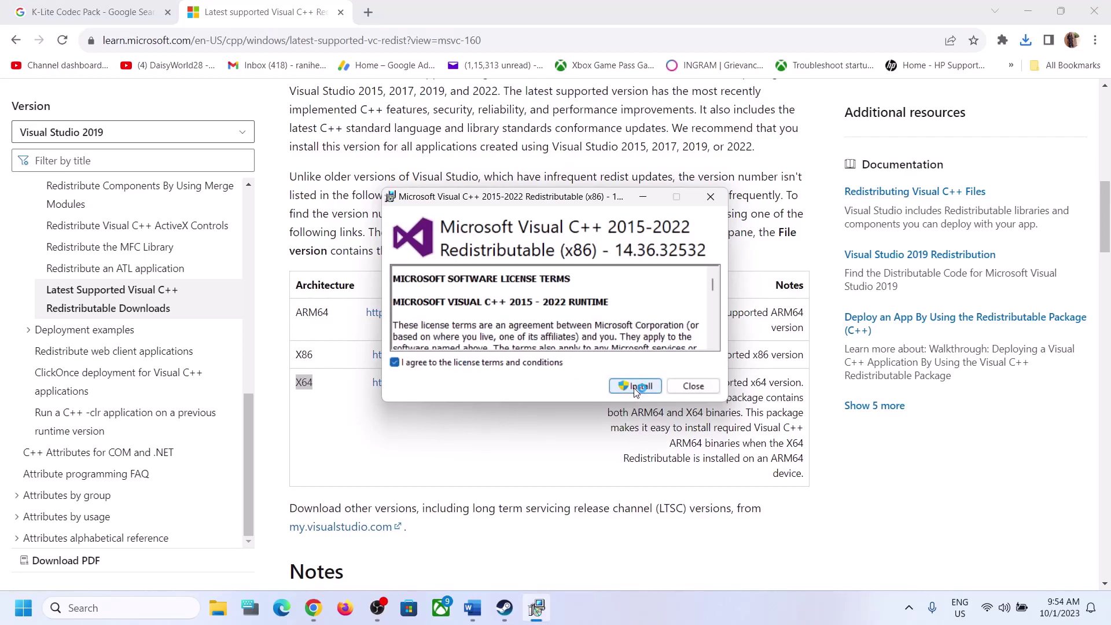
pyautogui.click(635, 387)
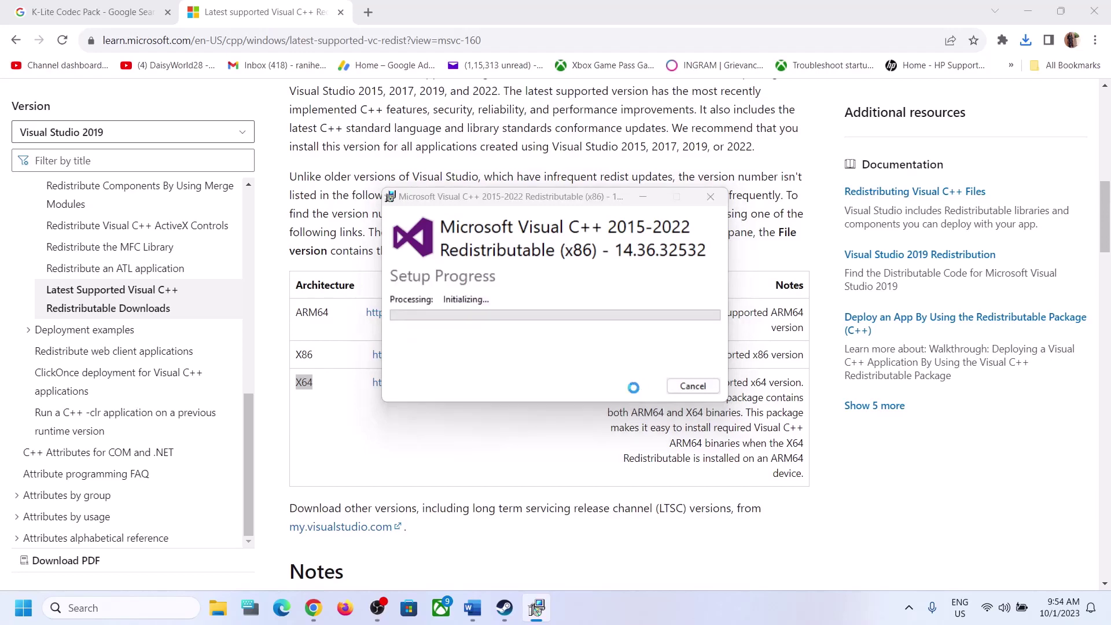
# - Install VC_redist.x64.exe with the license terms accepted, and close both finished setup windows without restarting
pyautogui.click(1026, 40)
pyautogui.click(879, 111)
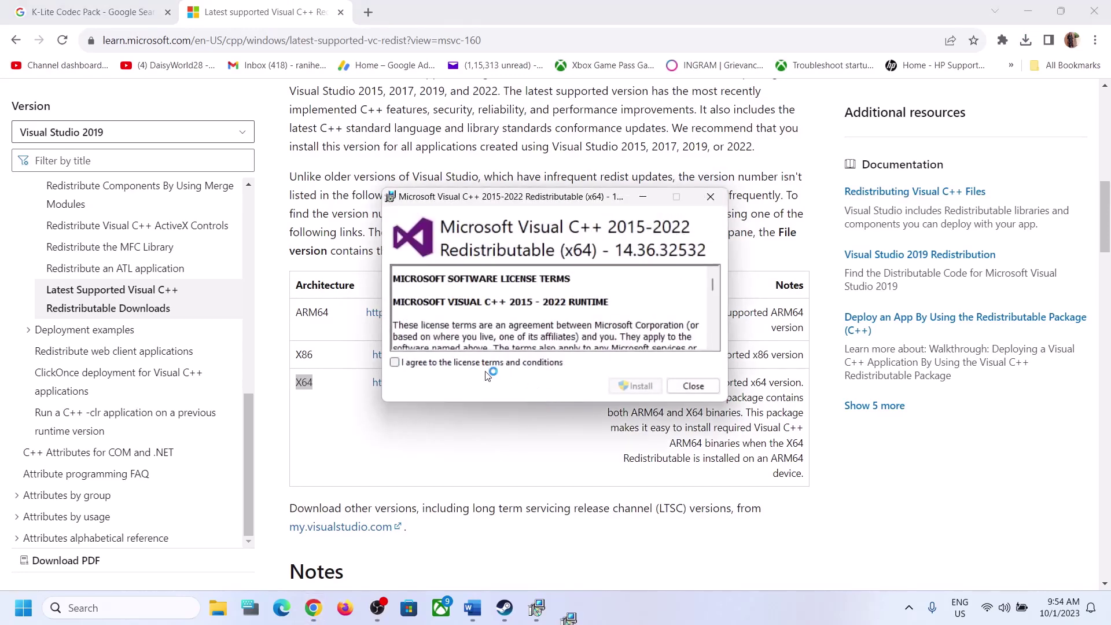
pyautogui.click(449, 362)
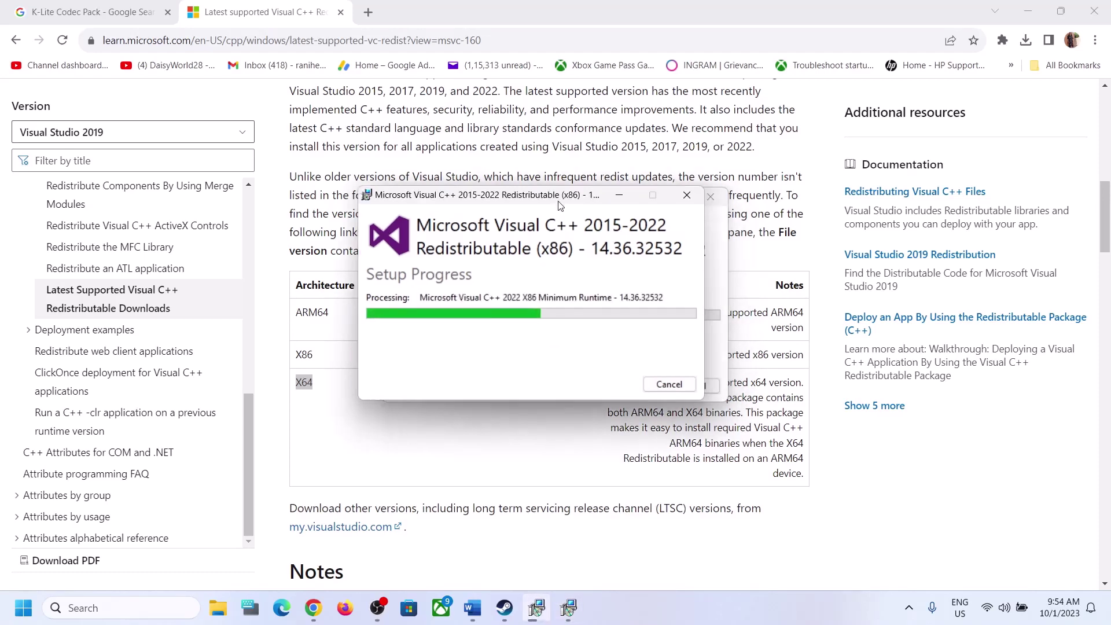
pyautogui.moveTo(579, 194); pyautogui.dragTo(769, 198)
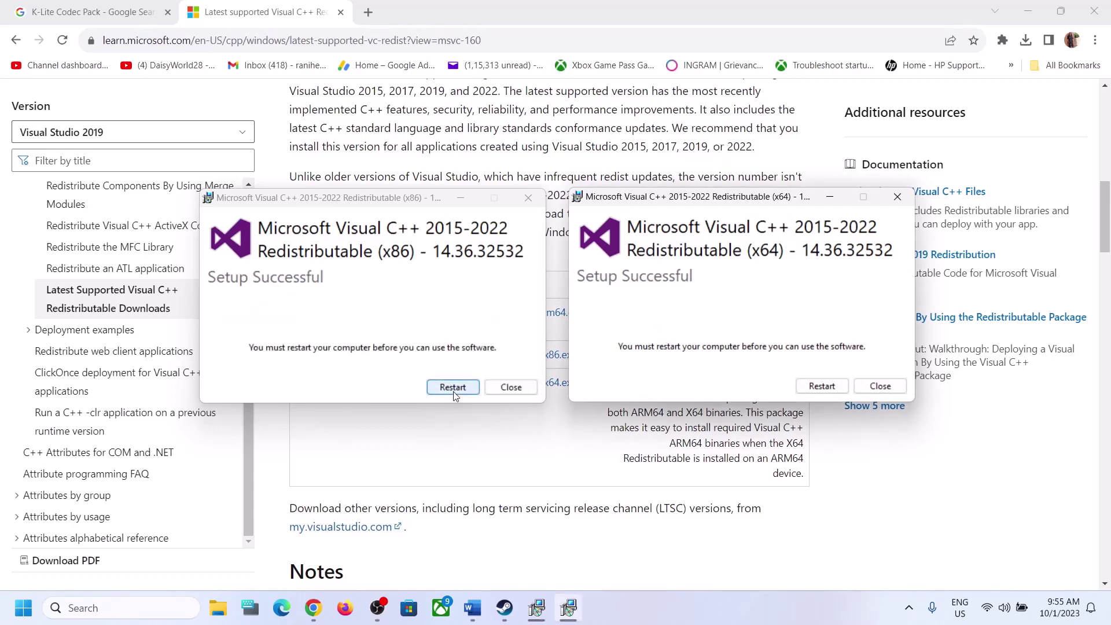
pyautogui.click(521, 387)
pyautogui.click(894, 387)
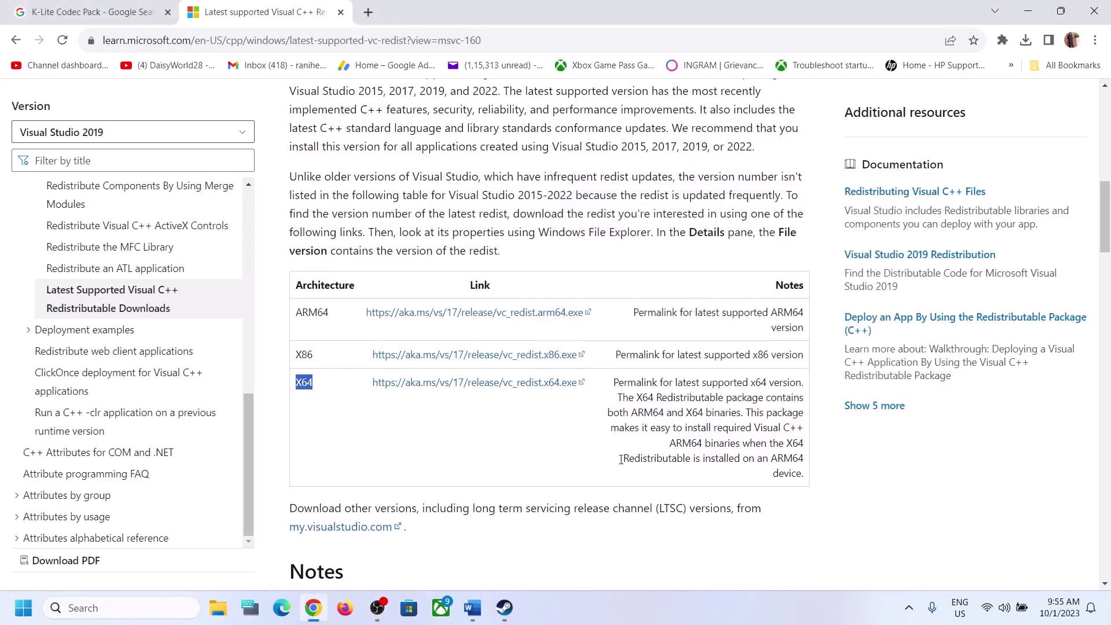
# - Return to the Word guide and review step 20 on updating Windows
pyautogui.click(504, 608)
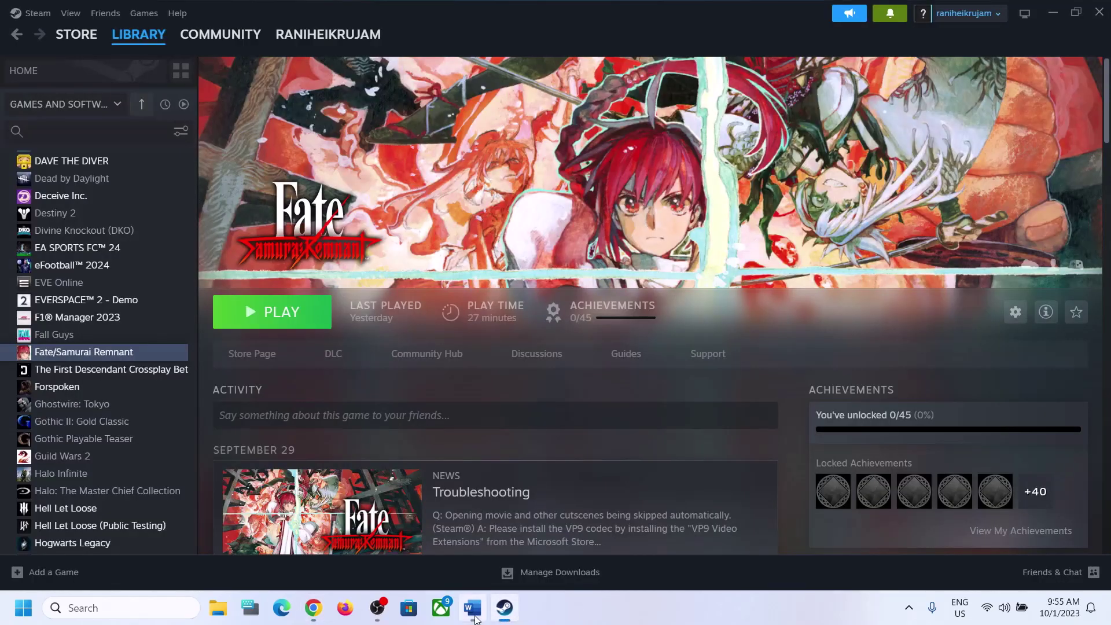
pyautogui.click(494, 533)
pyautogui.scroll(-5, 491, 389)
pyautogui.scroll(3, 491, 389)
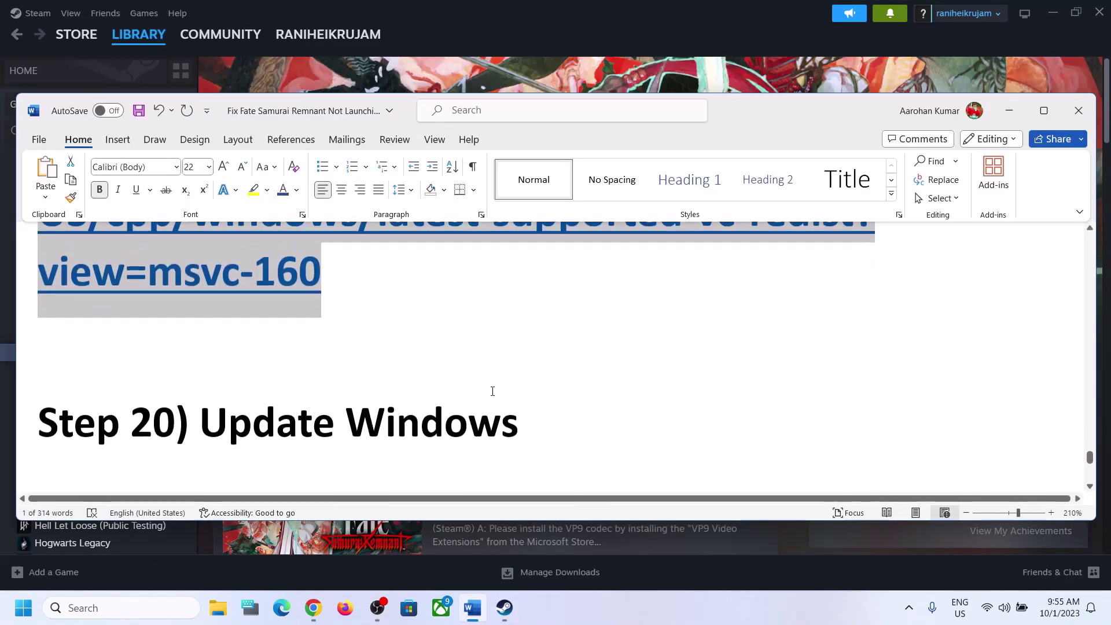
pyautogui.moveTo(213, 418); pyautogui.dragTo(522, 413)
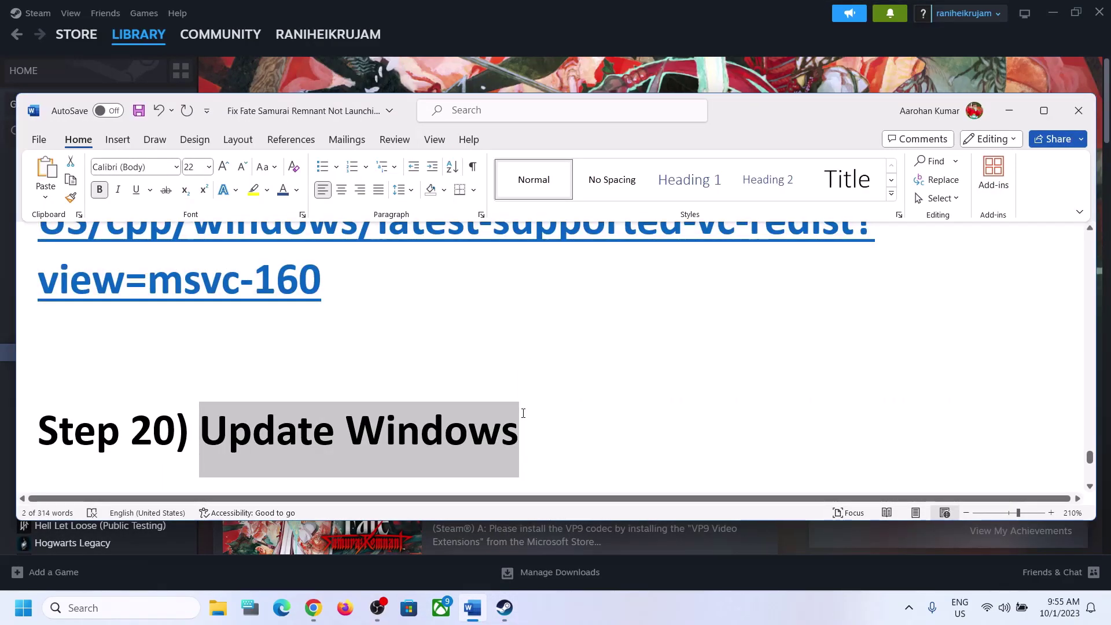
# - Check for updates on the Windows Update page in Settings, and minimize the window
pyautogui.press('super+i')
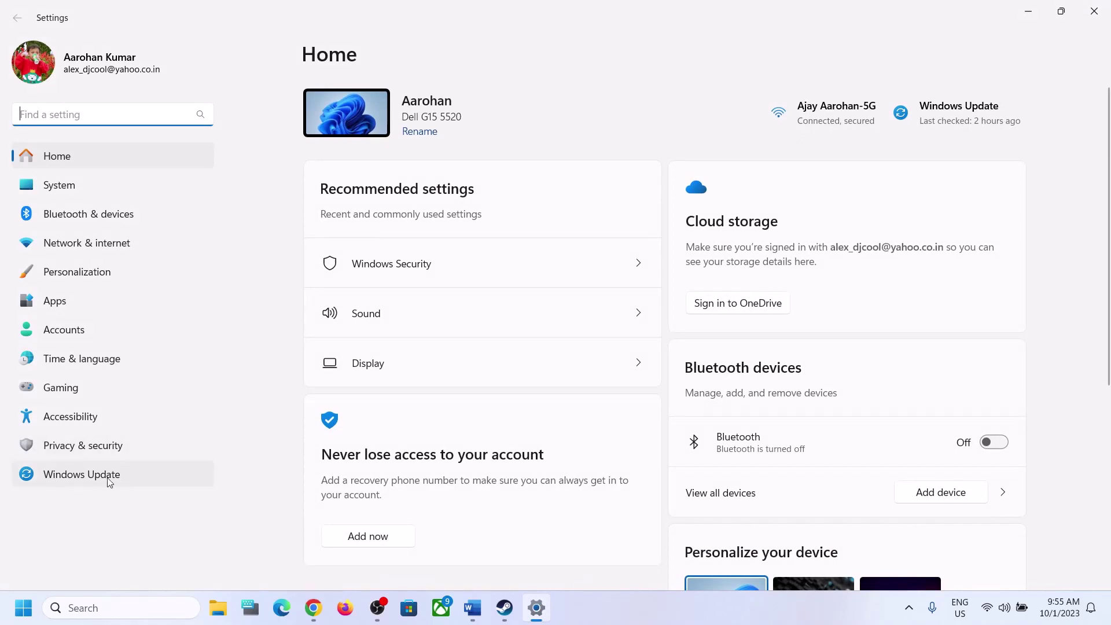
pyautogui.click(109, 482)
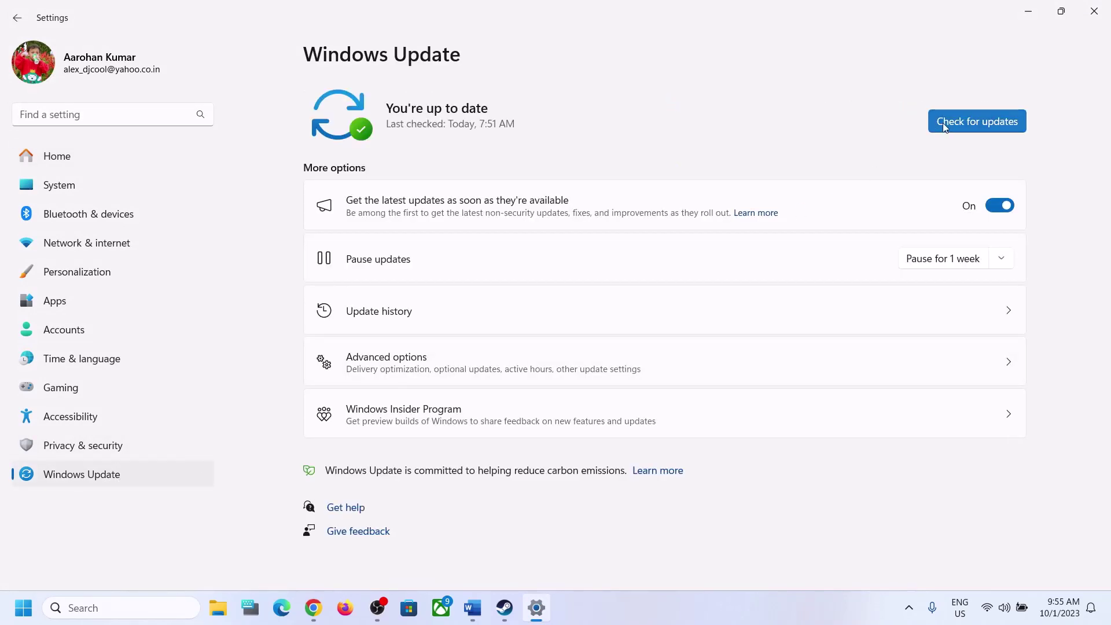
pyautogui.click(944, 124)
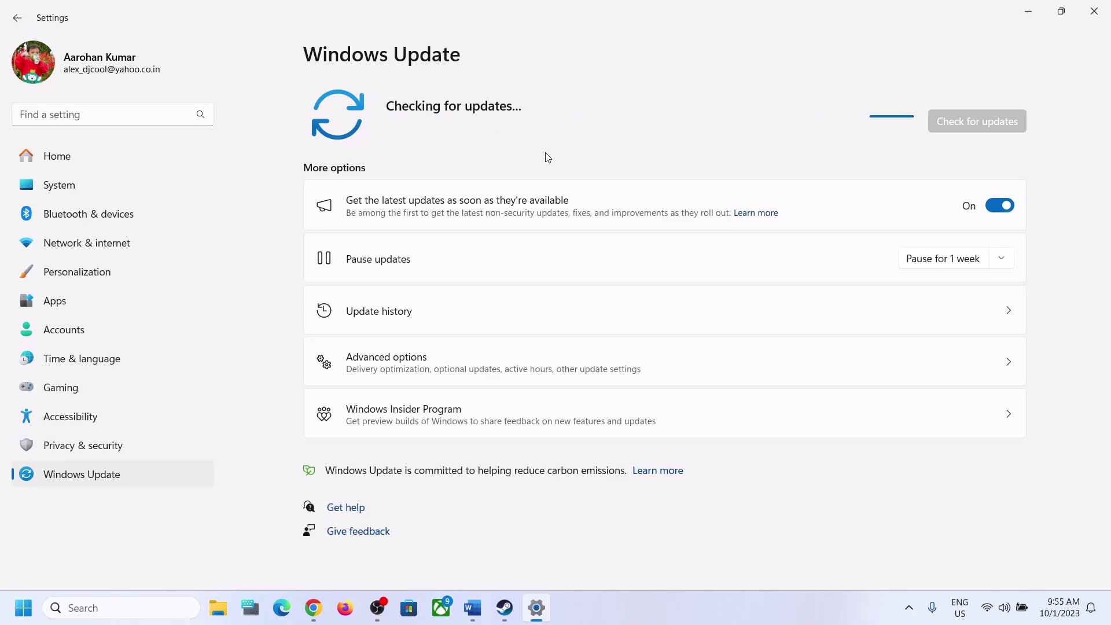
pyautogui.click(1033, 13)
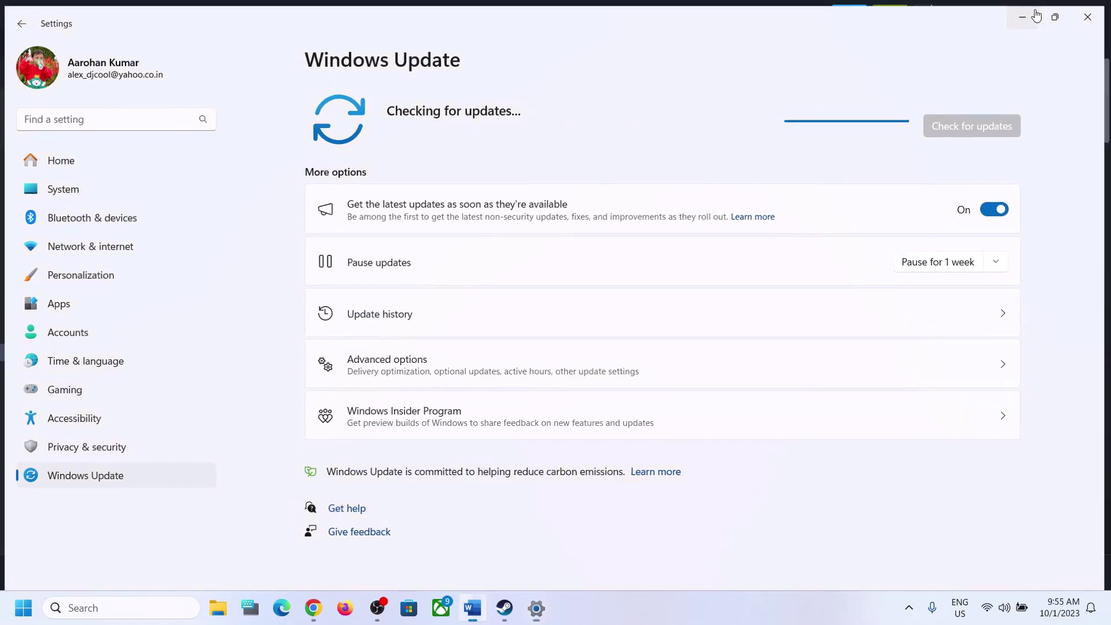
# - Review step 21 of the guide on updating the System BIOS, and check the laptop's battery charge
pyautogui.scroll(-4, 234, 419)
pyautogui.scroll(2, 233, 419)
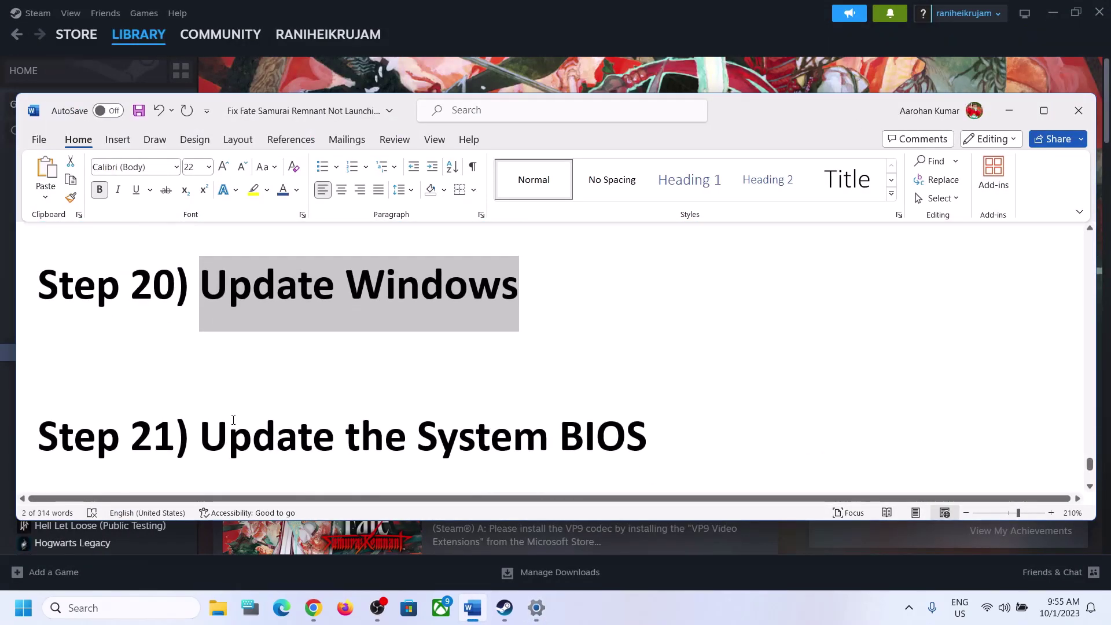
pyautogui.moveTo(233, 419); pyautogui.dragTo(292, 437)
pyautogui.click(561, 480)
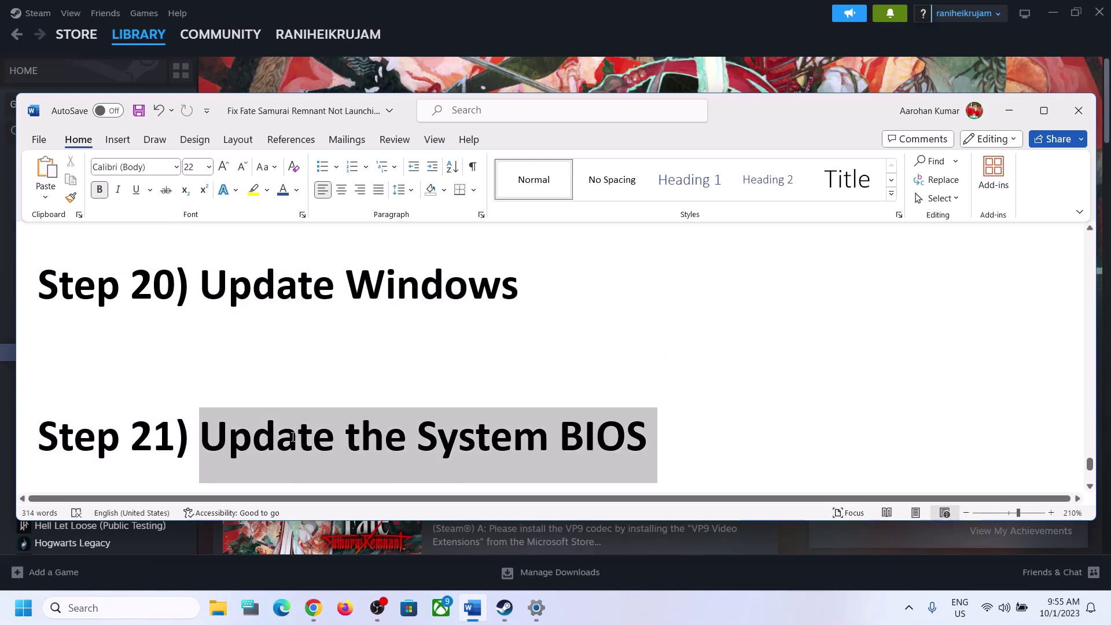
pyautogui.click(742, 437)
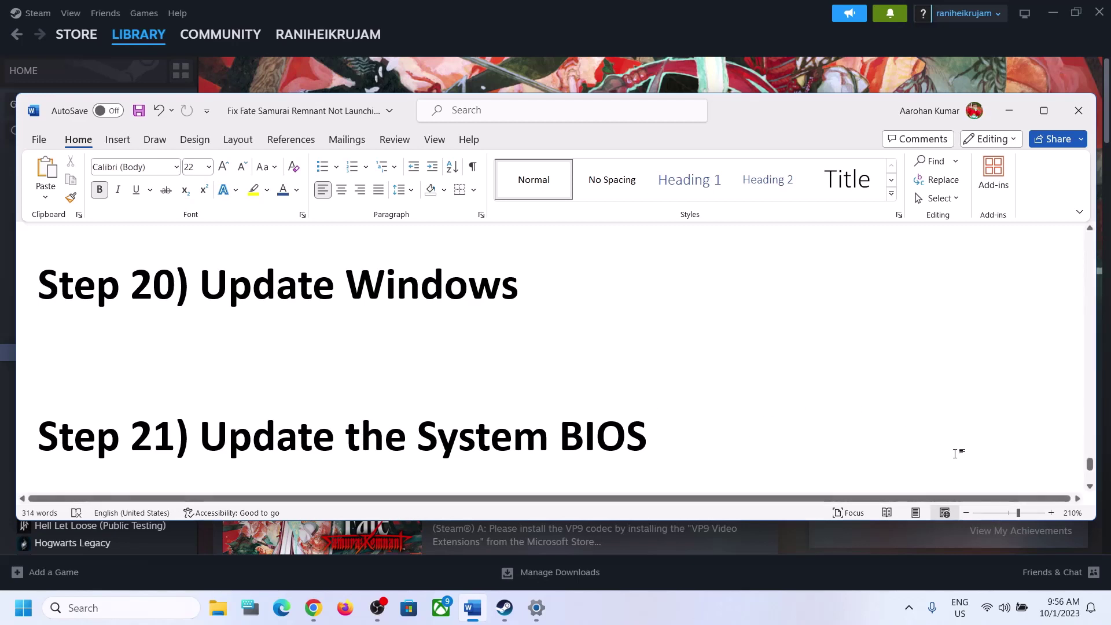
pyautogui.click(1012, 610)
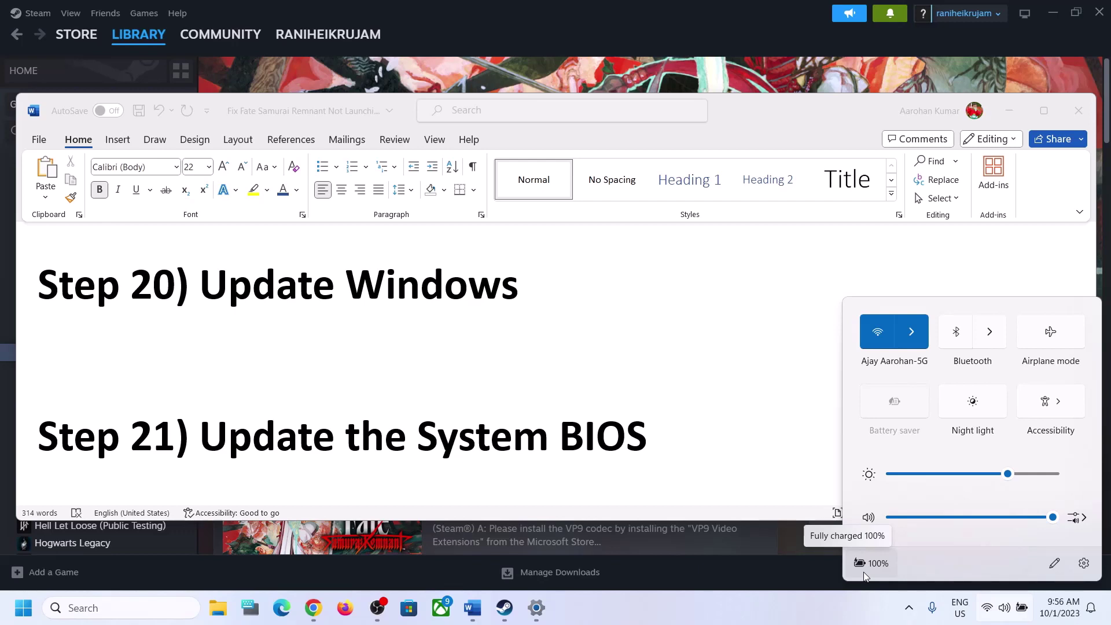
pyautogui.click(277, 421)
# - Review step 22 of the guide on reinstalling the game to a different drive, and minimize Word
pyautogui.scroll(-3, 392, 417)
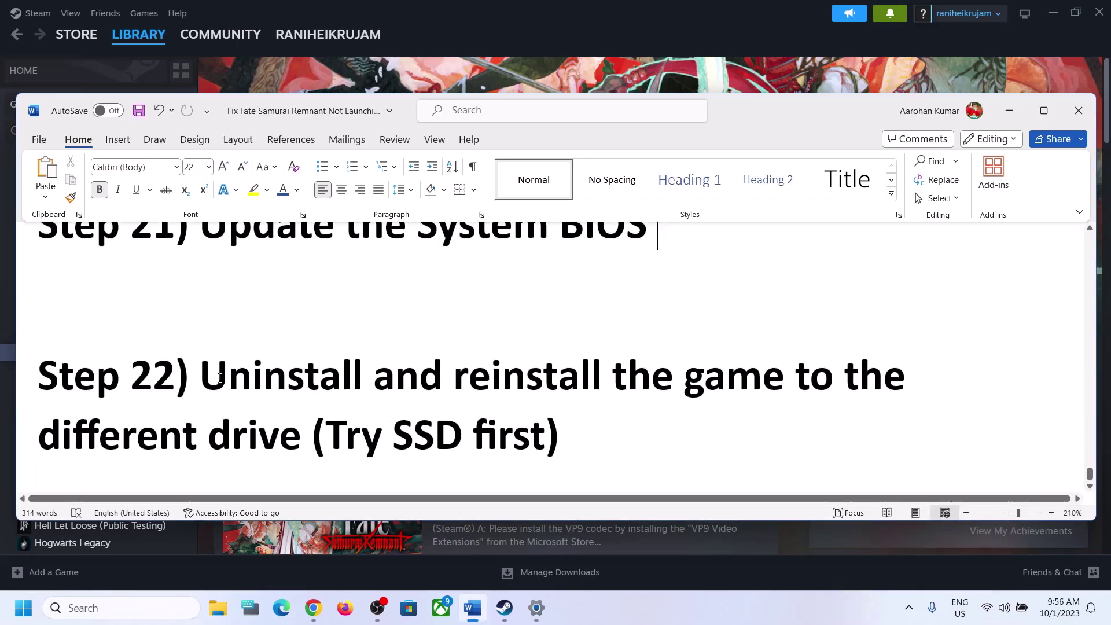
pyautogui.moveTo(200, 377); pyautogui.dragTo(727, 376)
pyautogui.click(1009, 110)
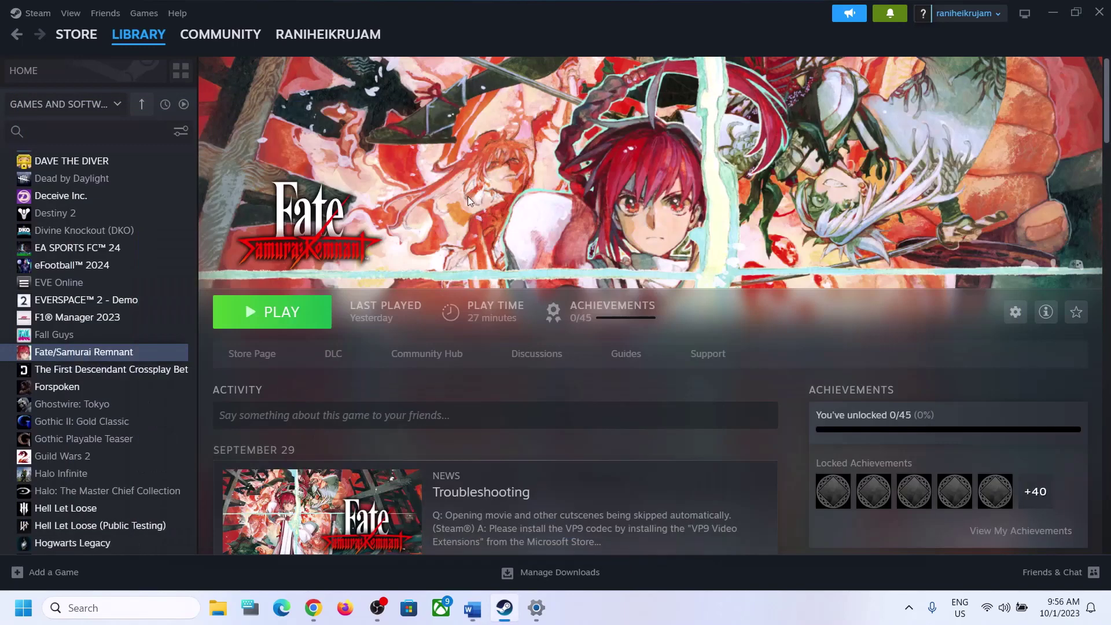
# - Look up the uninstall option for Fate/Samurai Remnant in the Steam library, and dismiss it without uninstalling
pyautogui.rightClick(125, 355)
pyautogui.moveTo(183, 439)
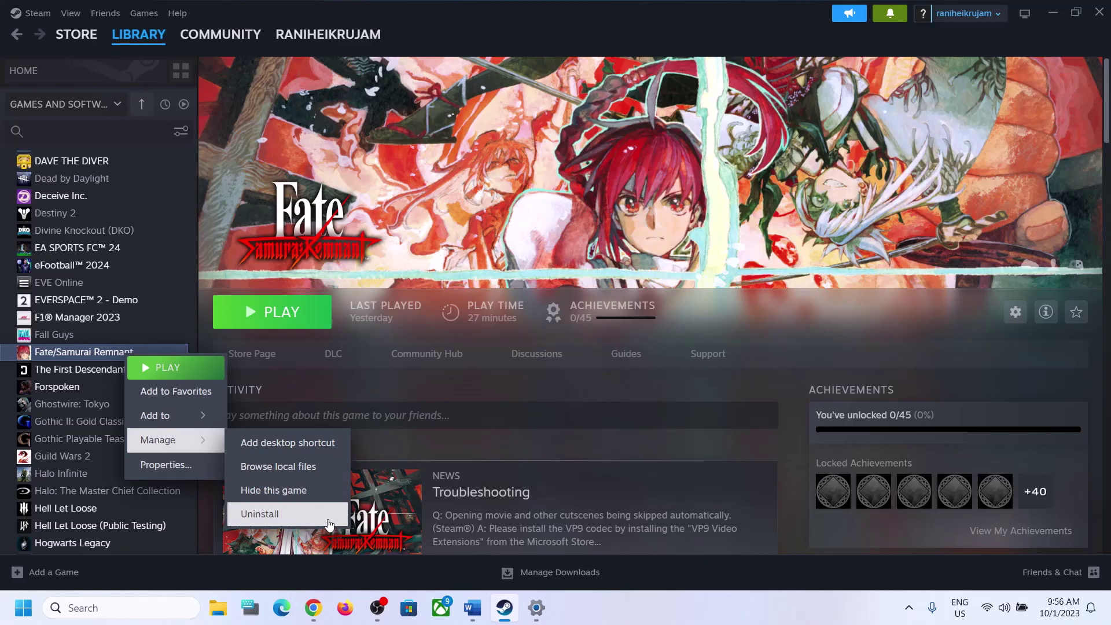
pyautogui.click(541, 417)
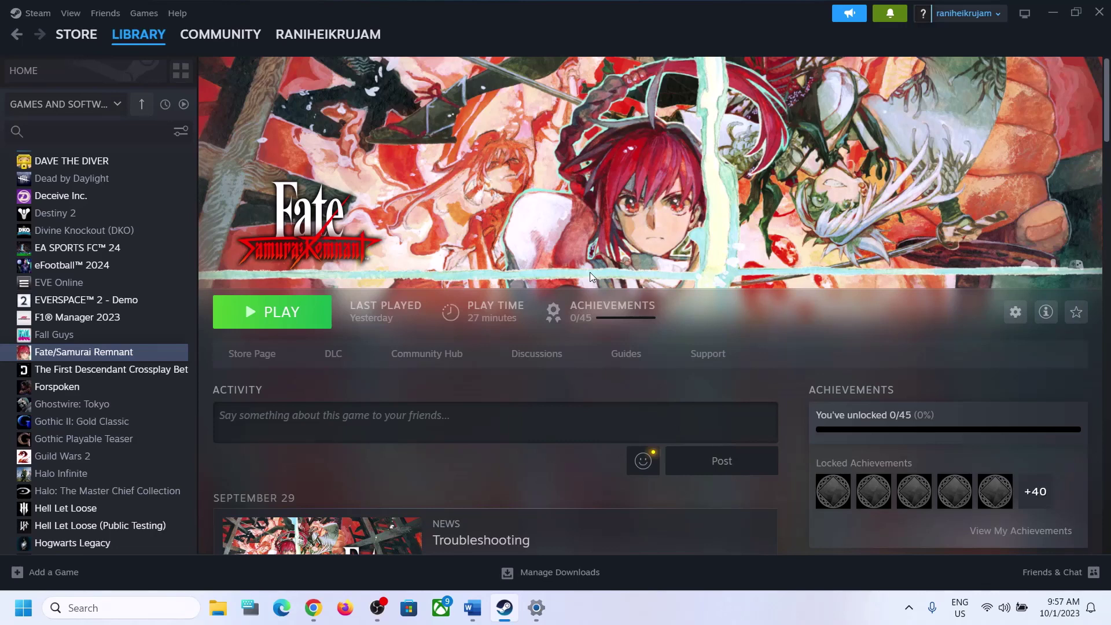
pyautogui.click(663, 612)
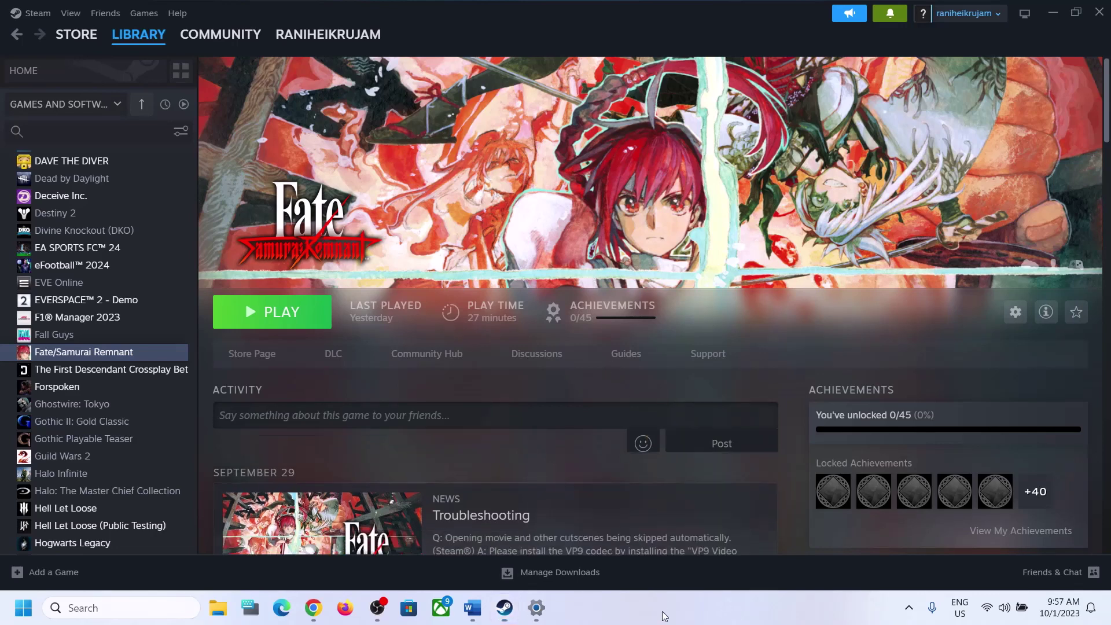